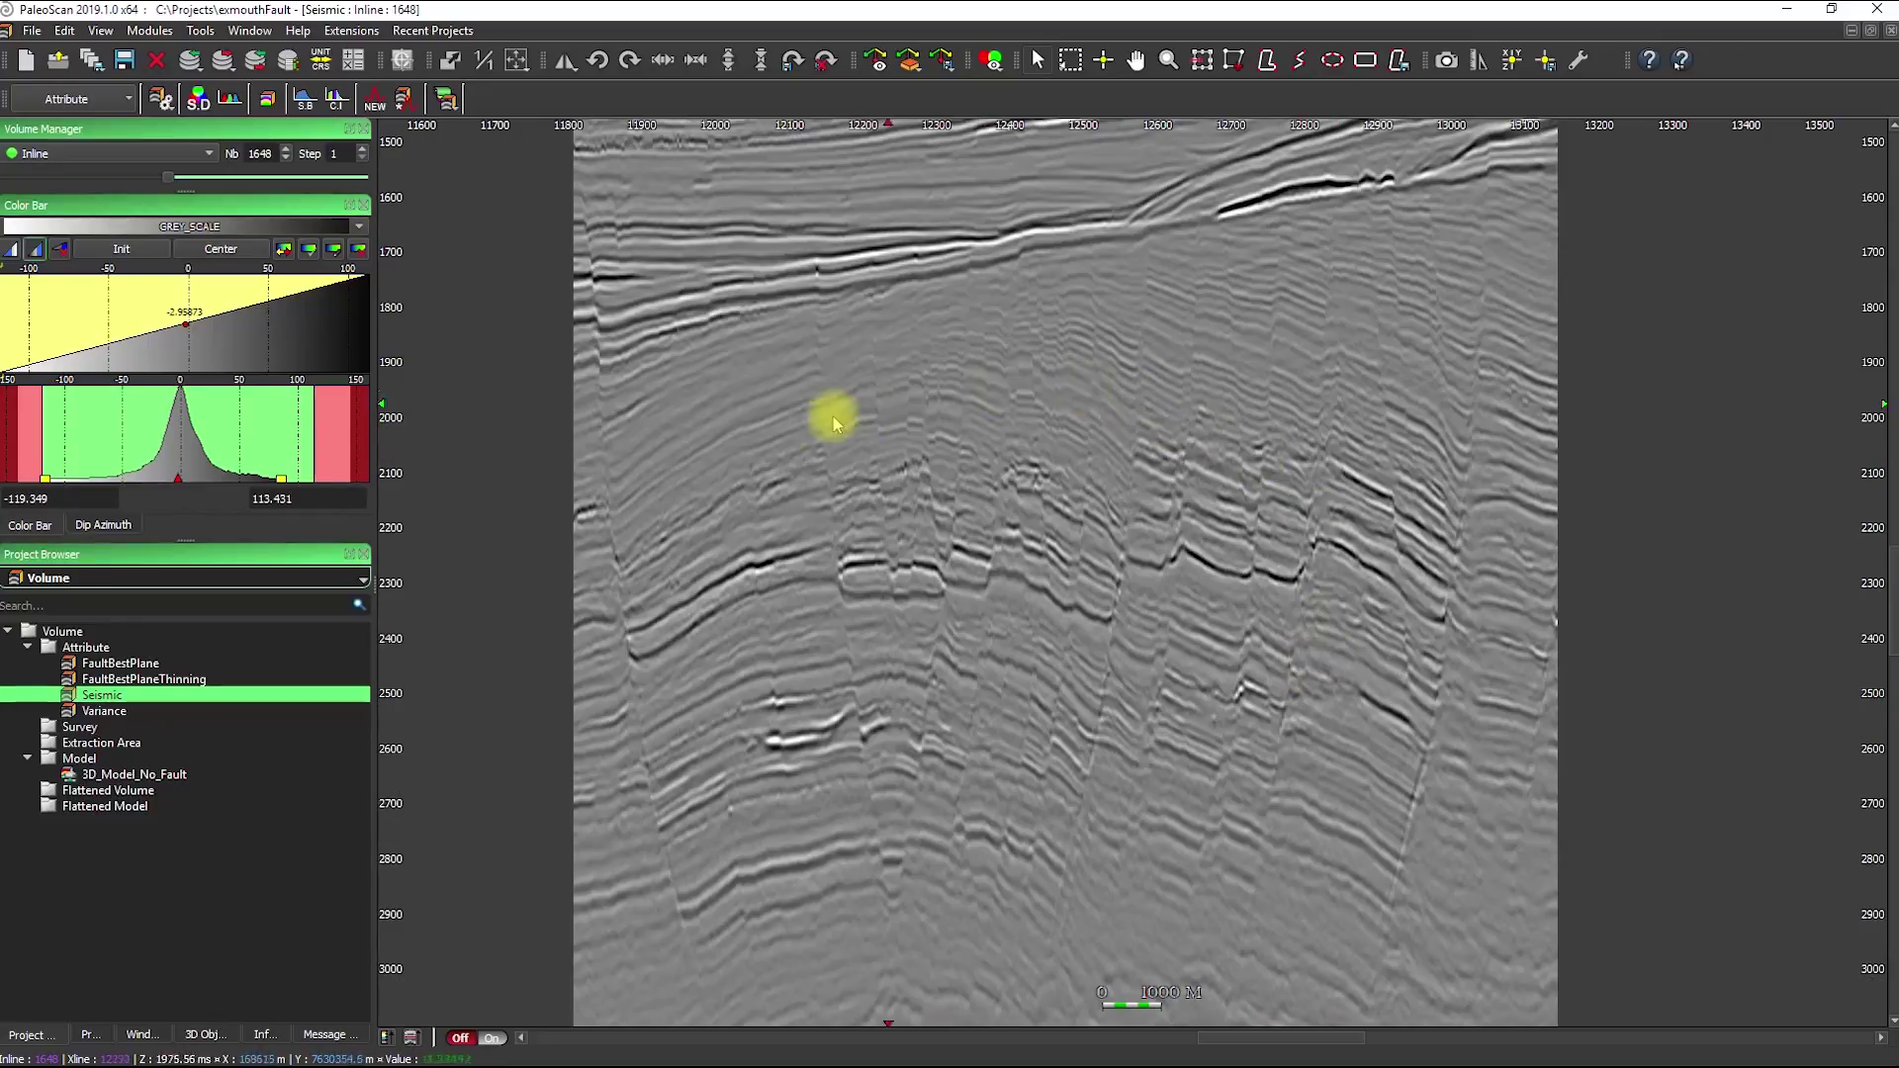
scroll(1085, 612, down, 9)
scroll(1083, 601, down, 20)
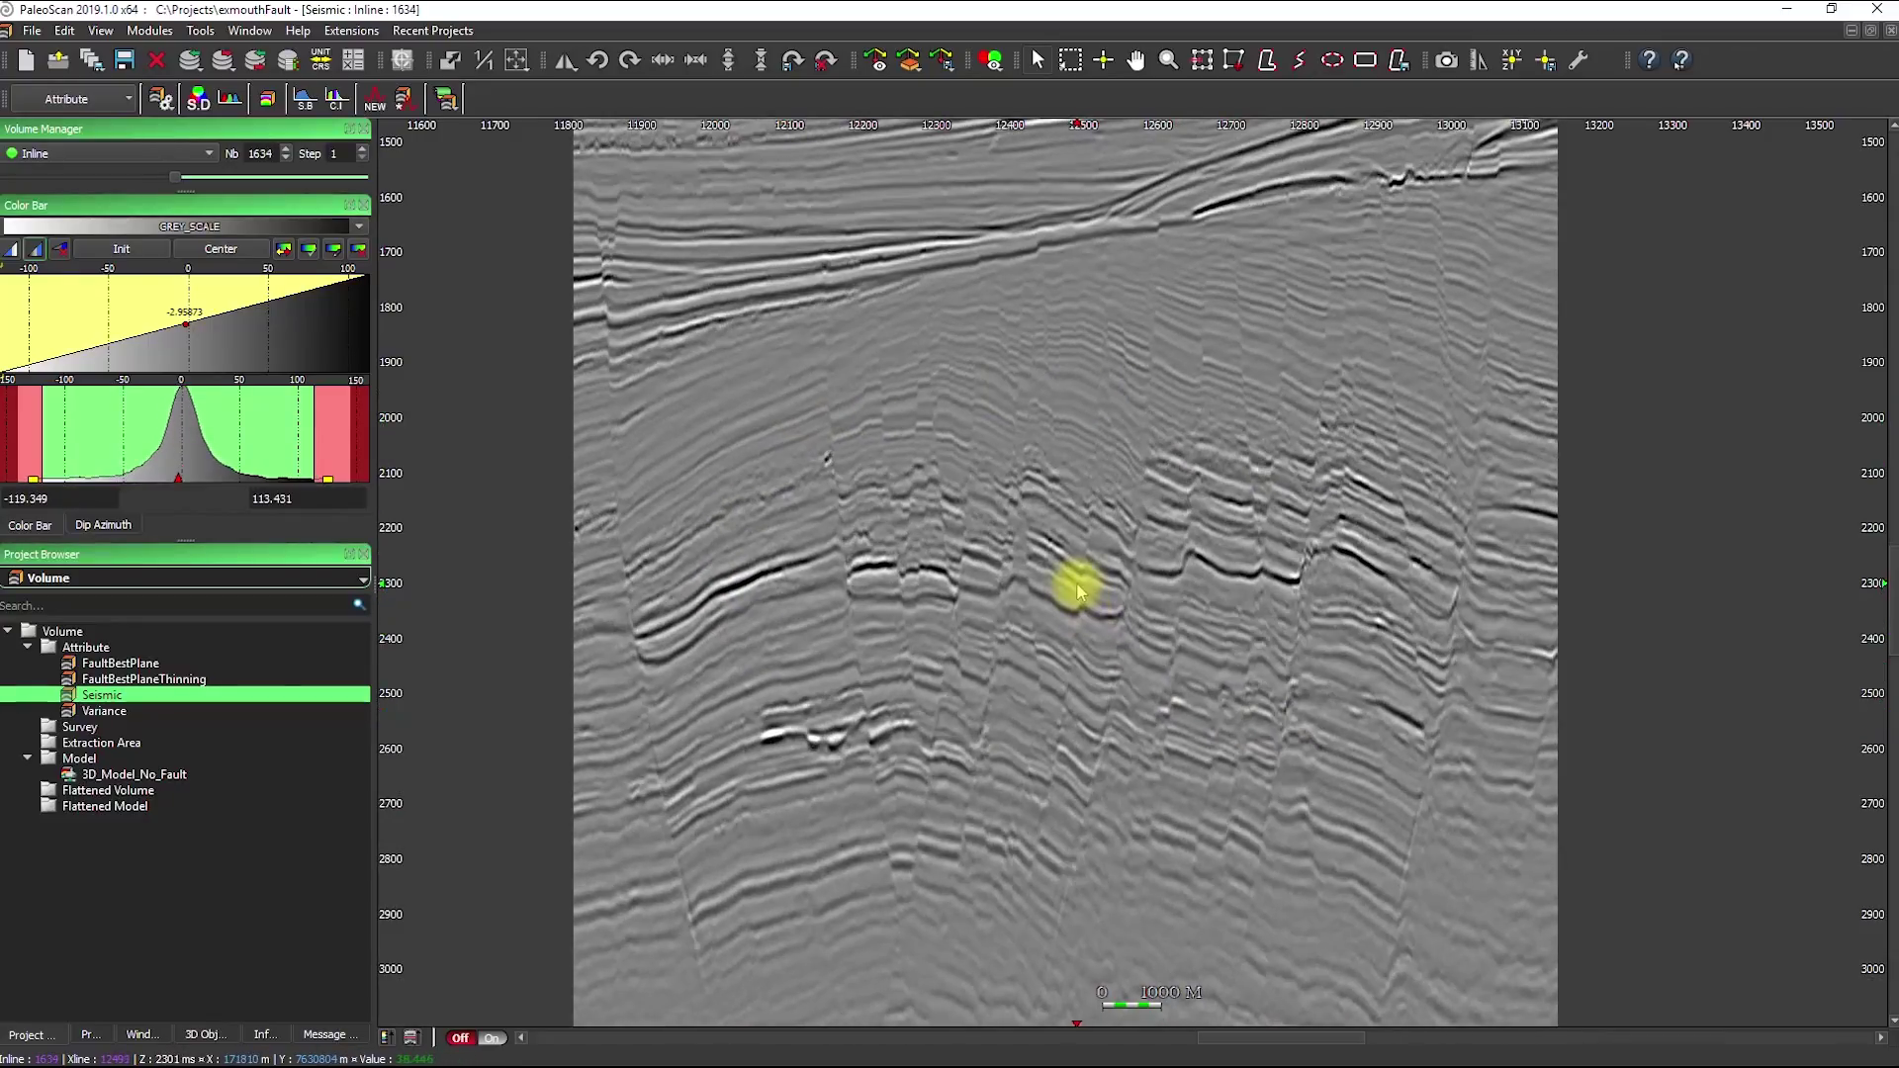
scroll(1043, 598, up, 16)
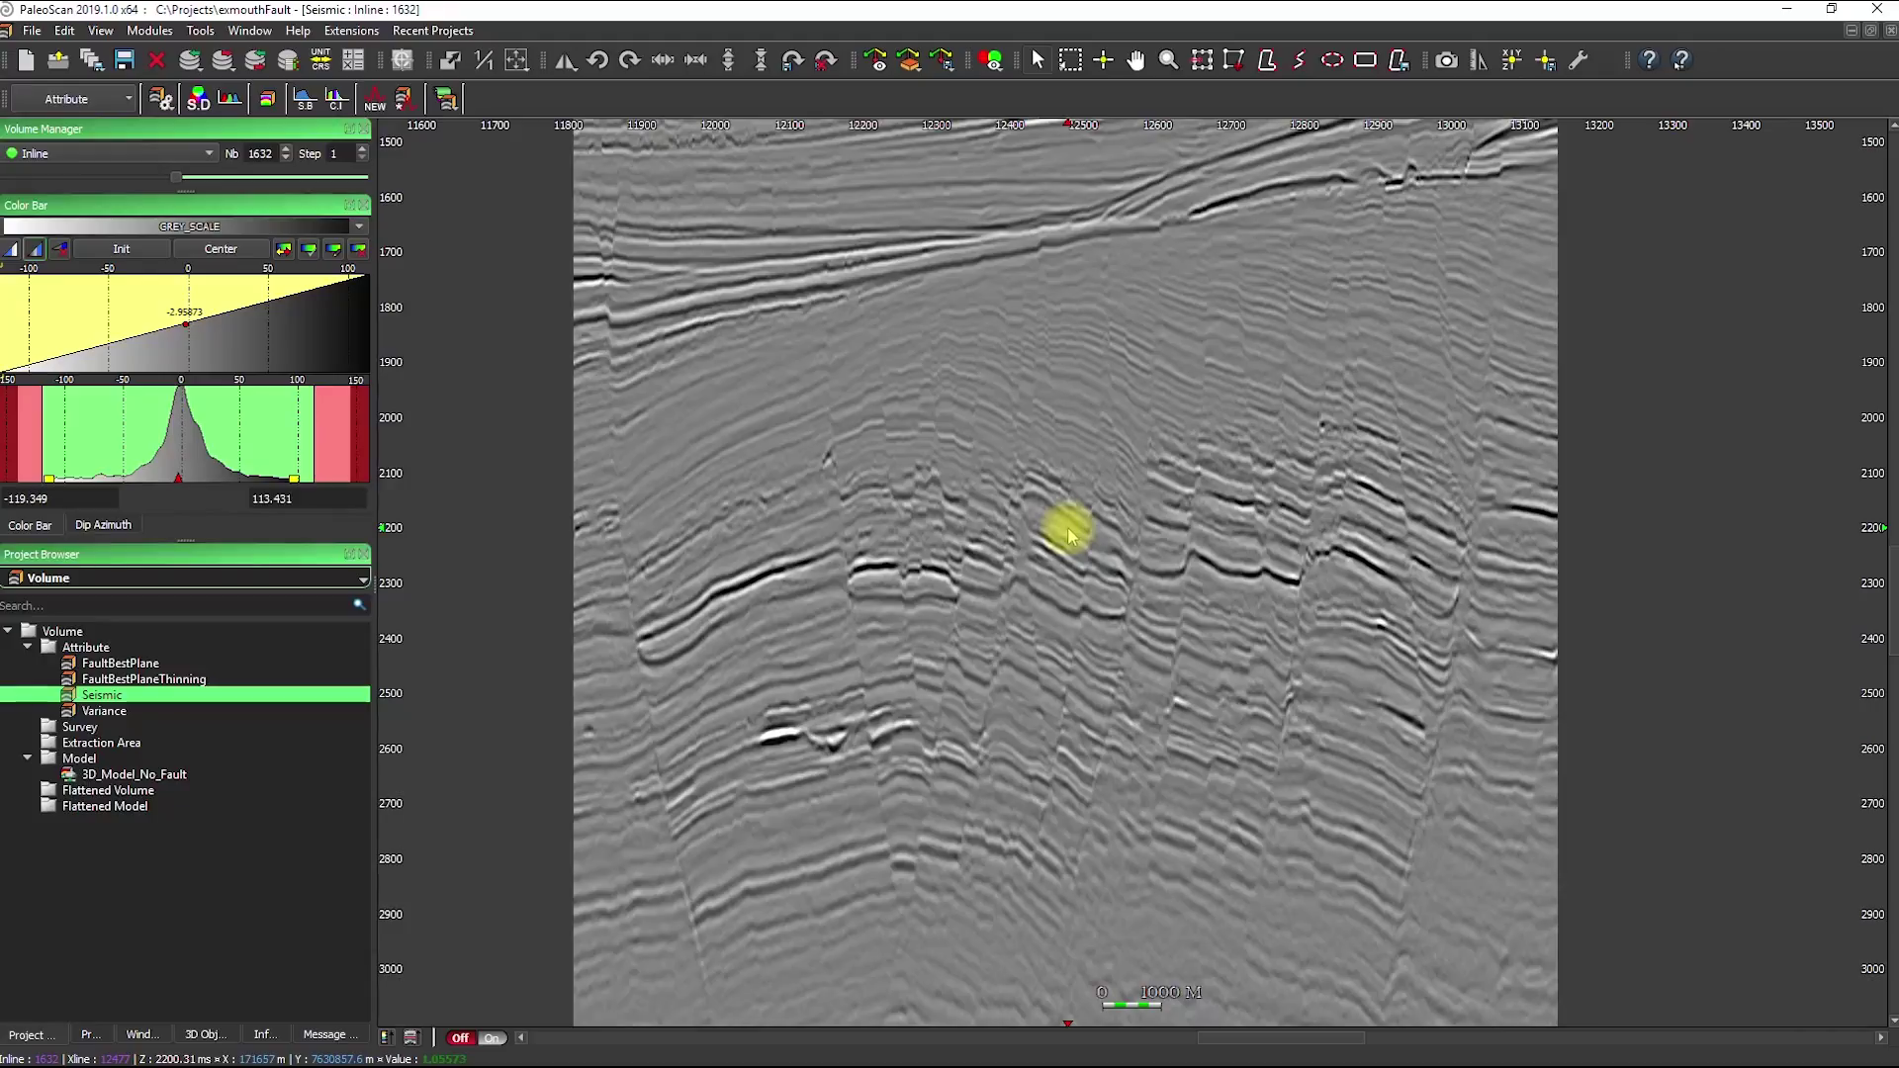
Examine which volume attributes are offered under the Automatic Fault Extraction (AFE) type, without computing one.
click(161, 99)
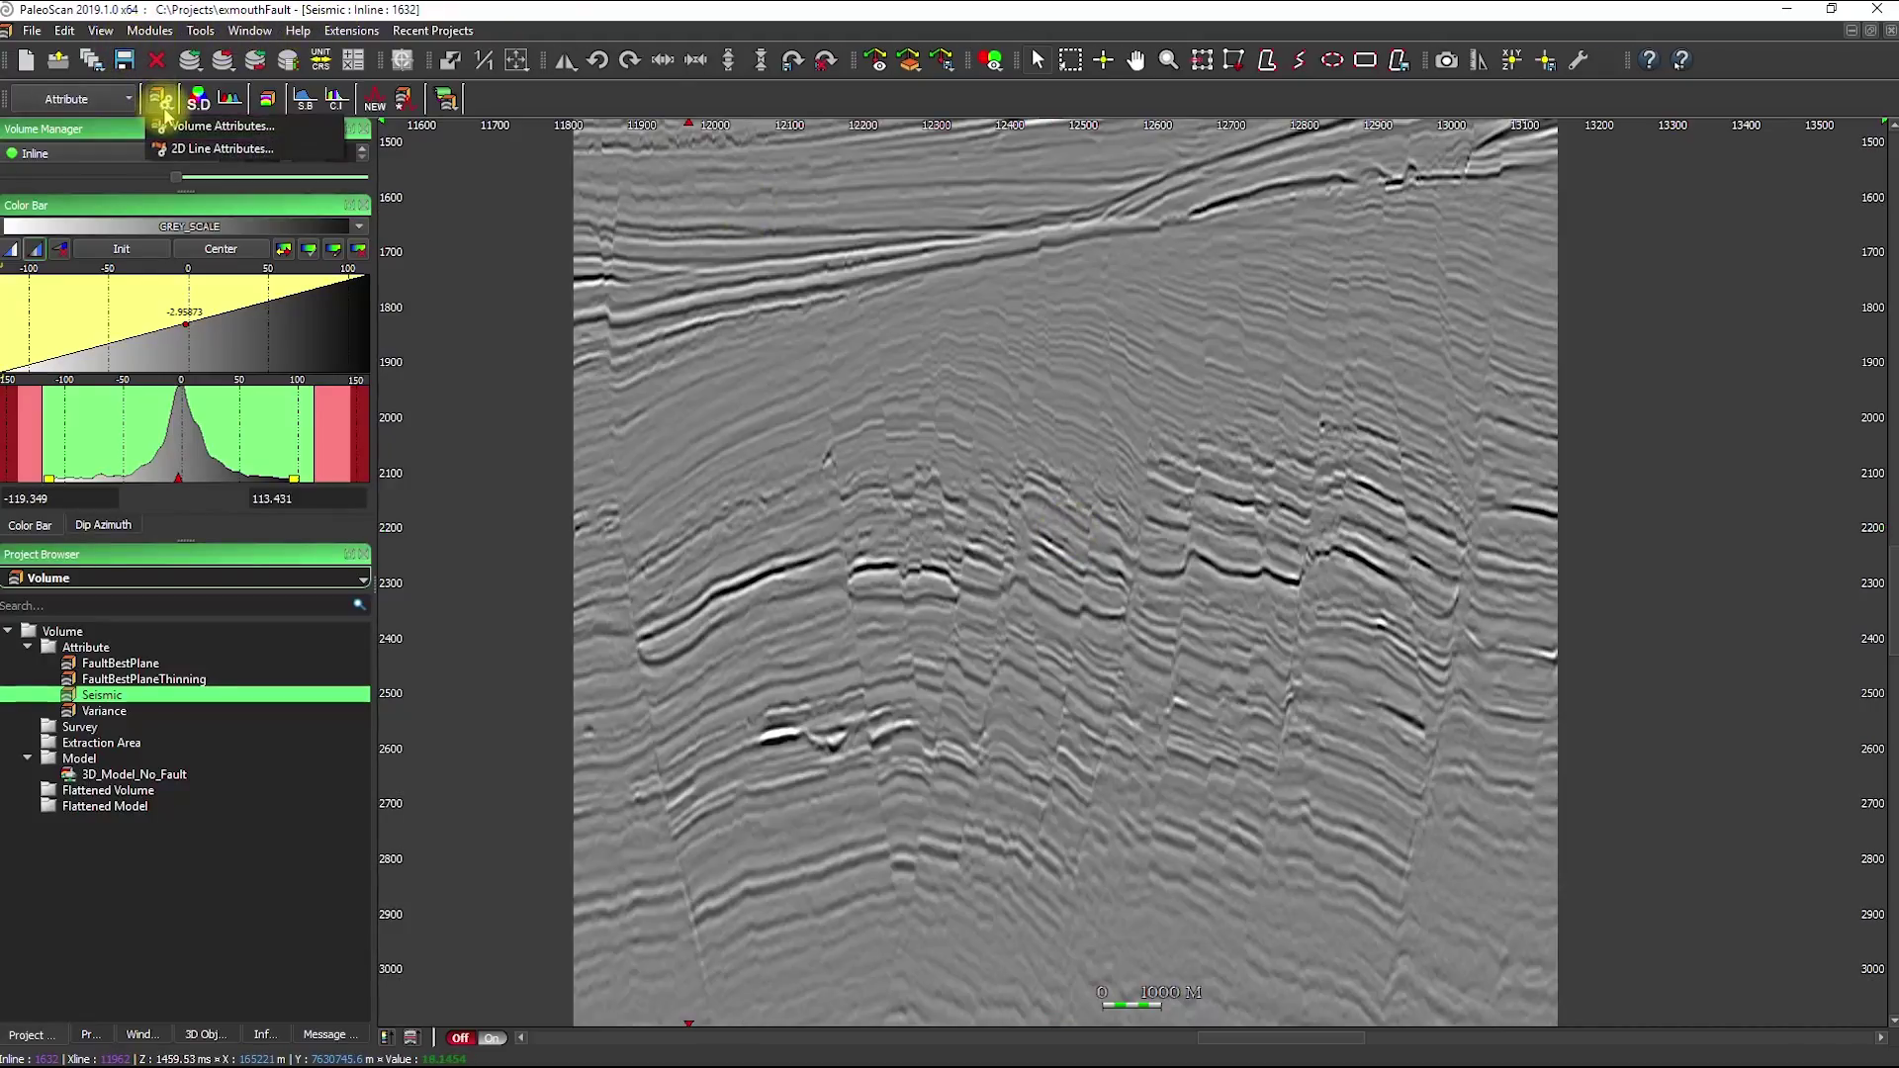
click(265, 137)
click(810, 407)
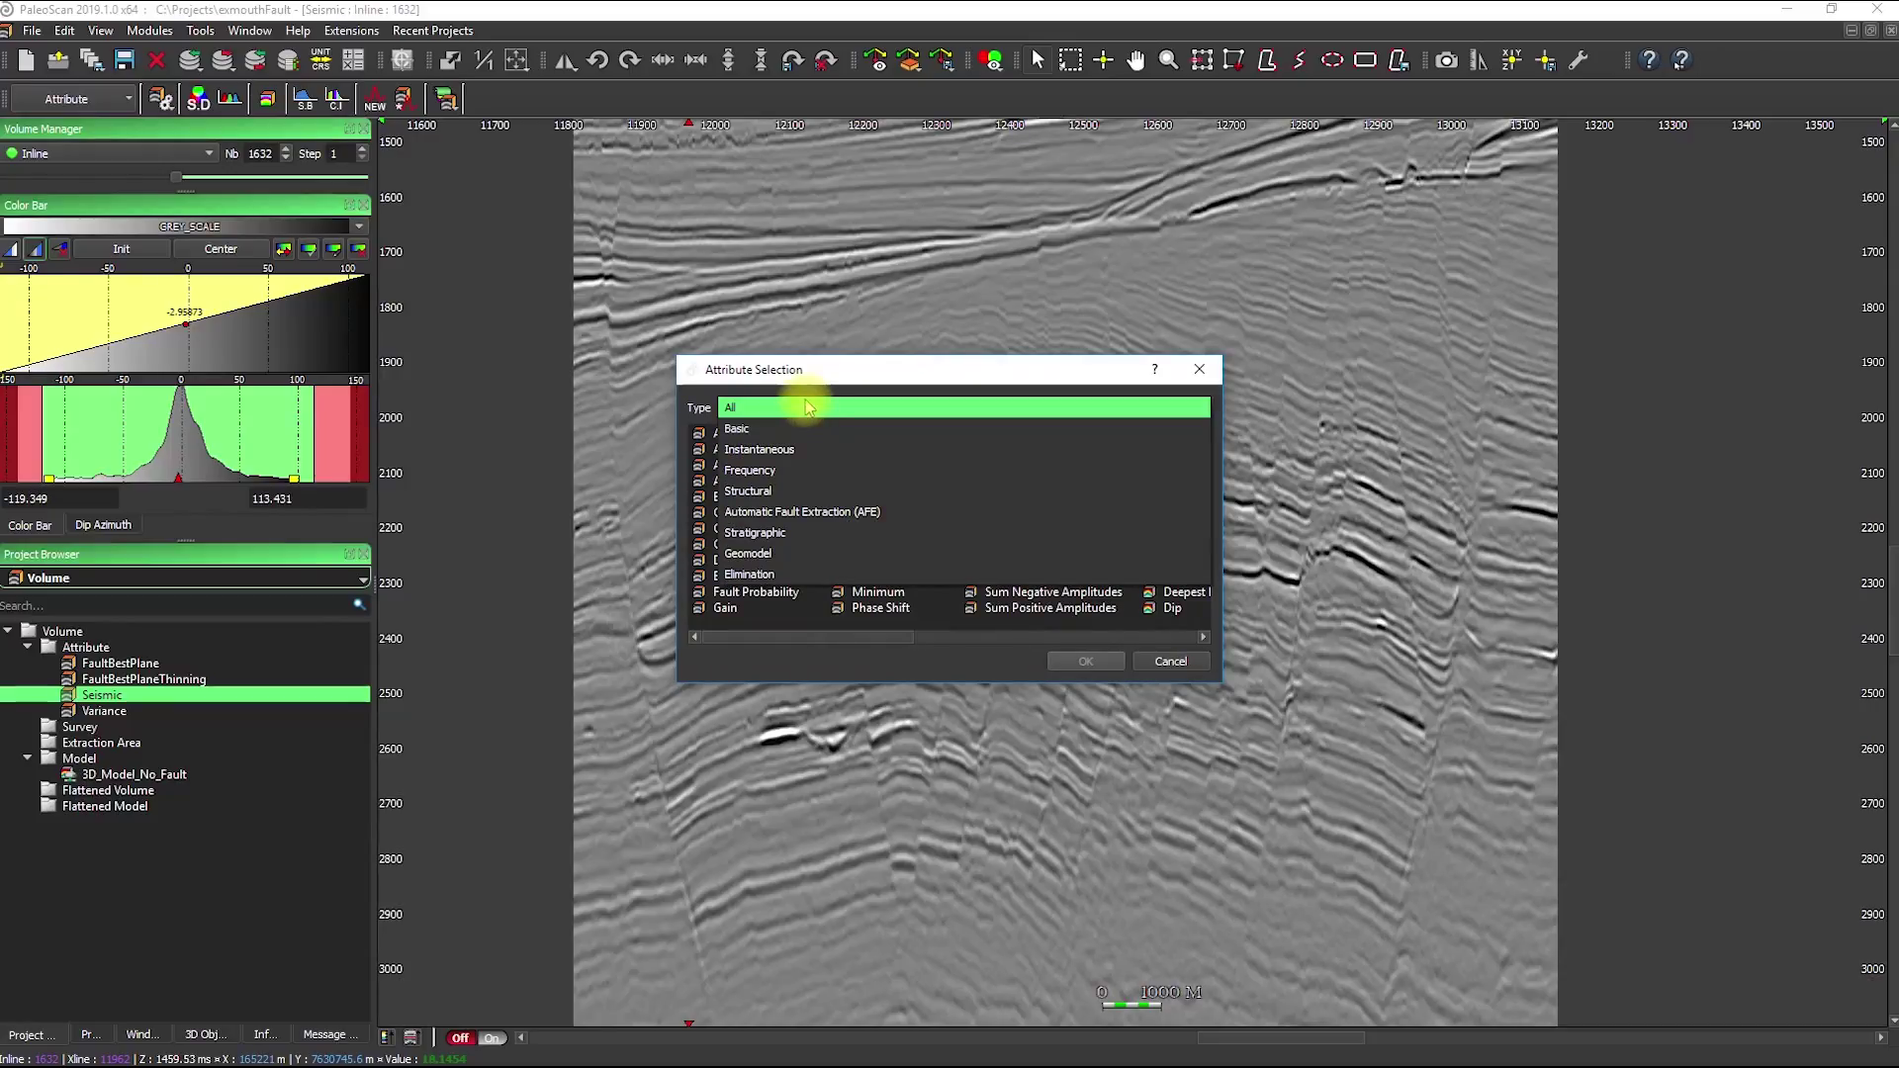
click(835, 521)
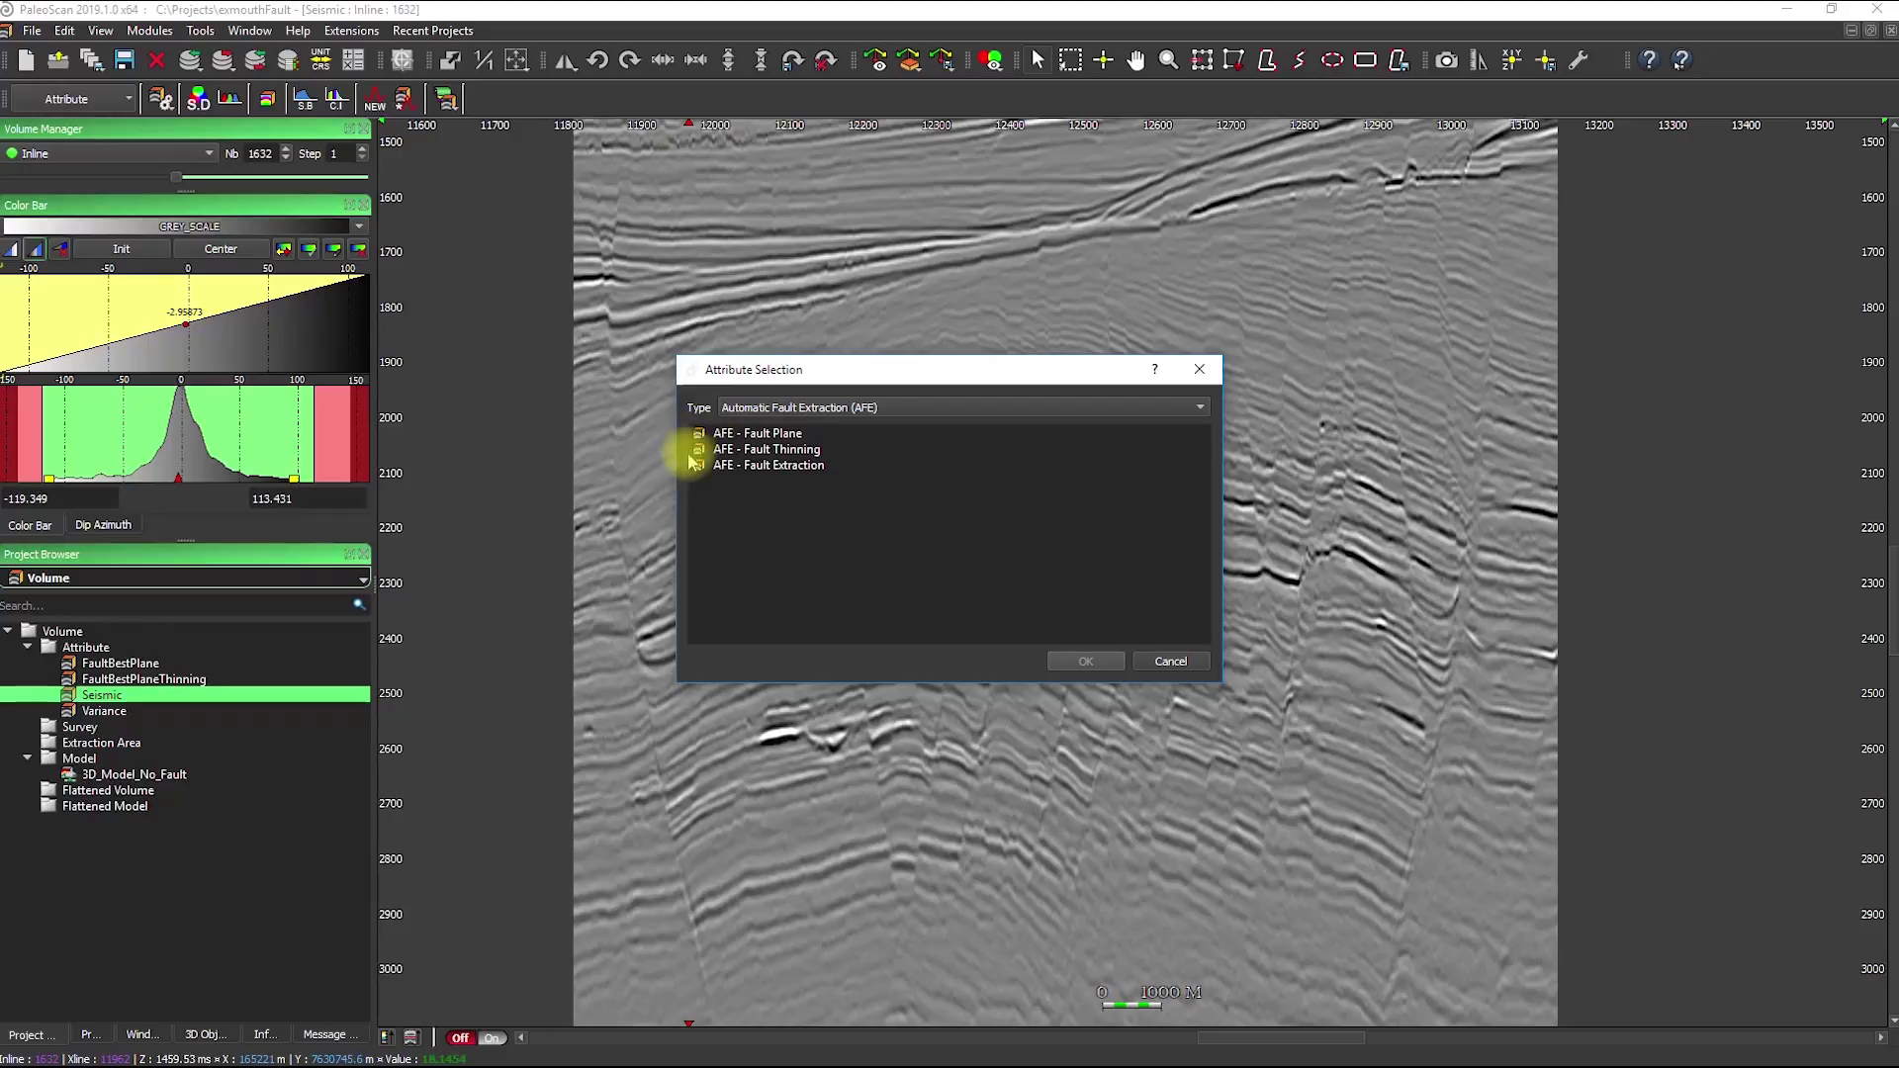
click(752, 435)
click(767, 453)
click(772, 469)
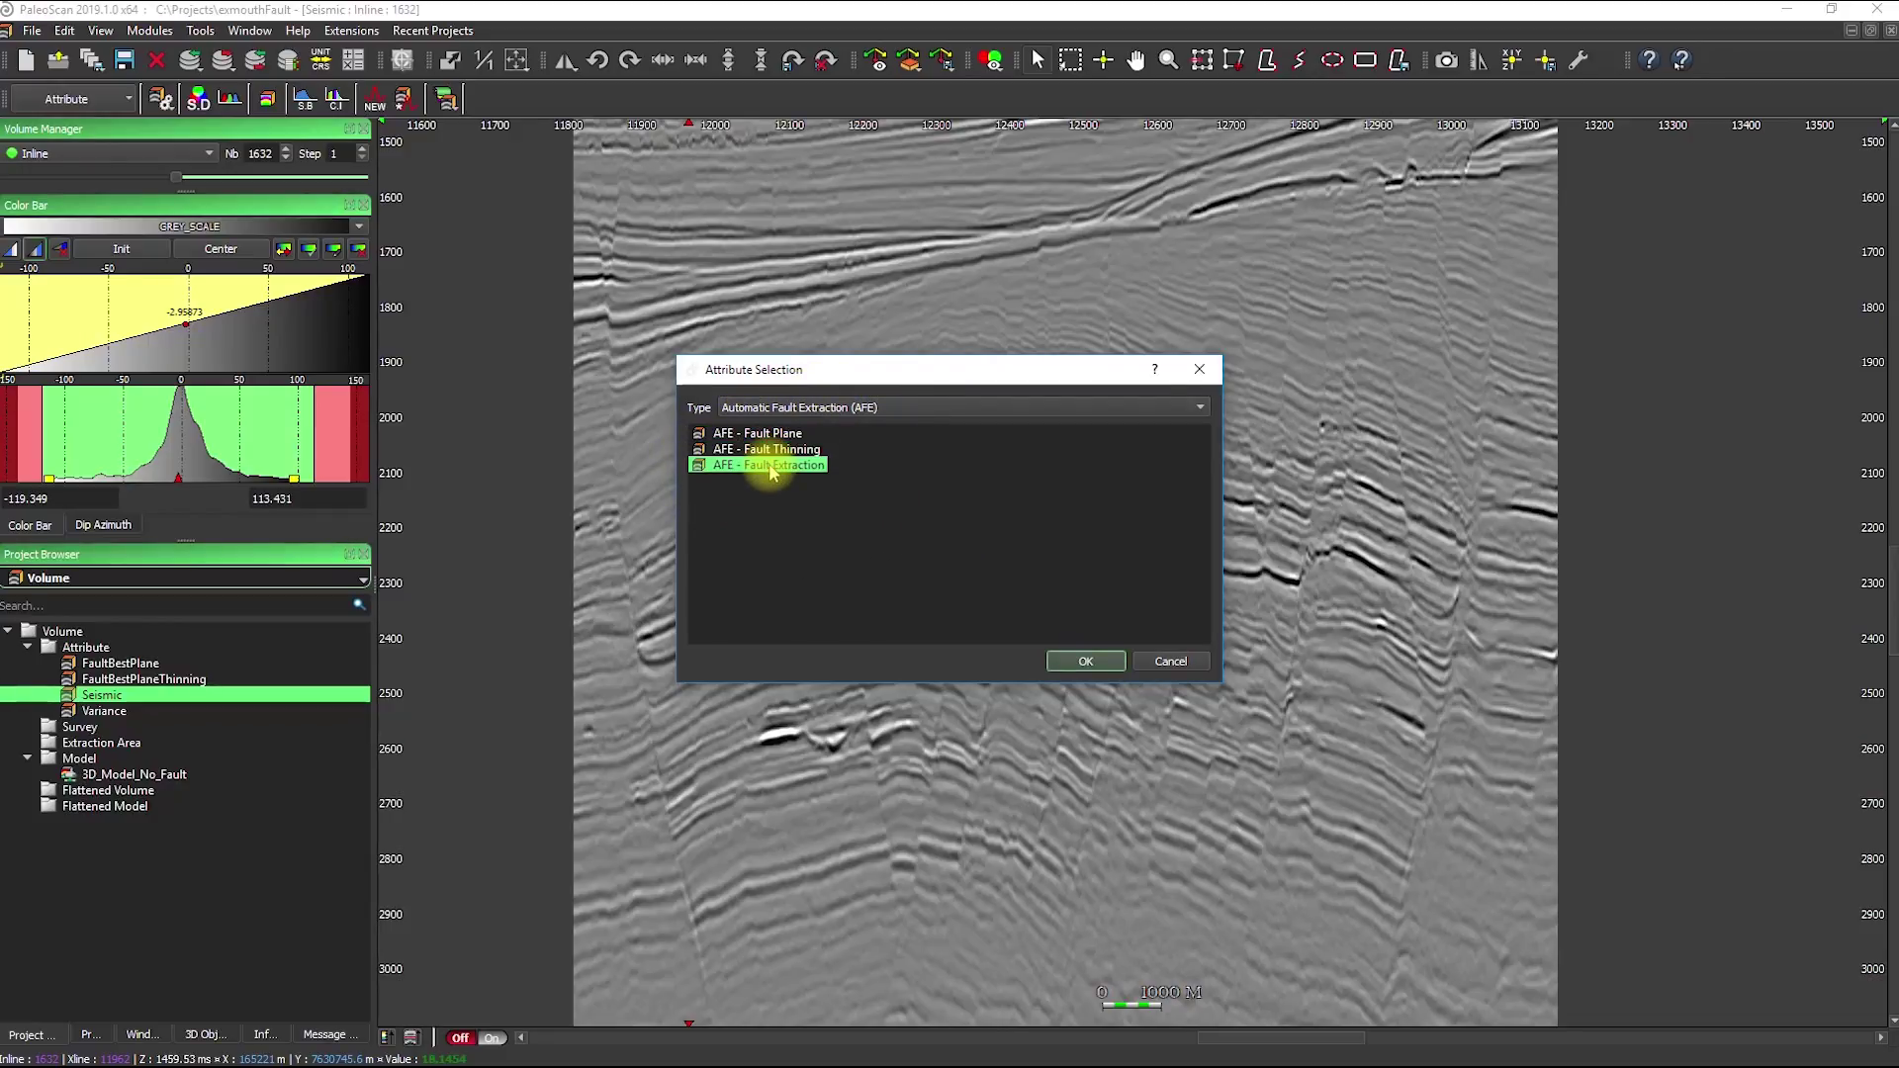
click(781, 435)
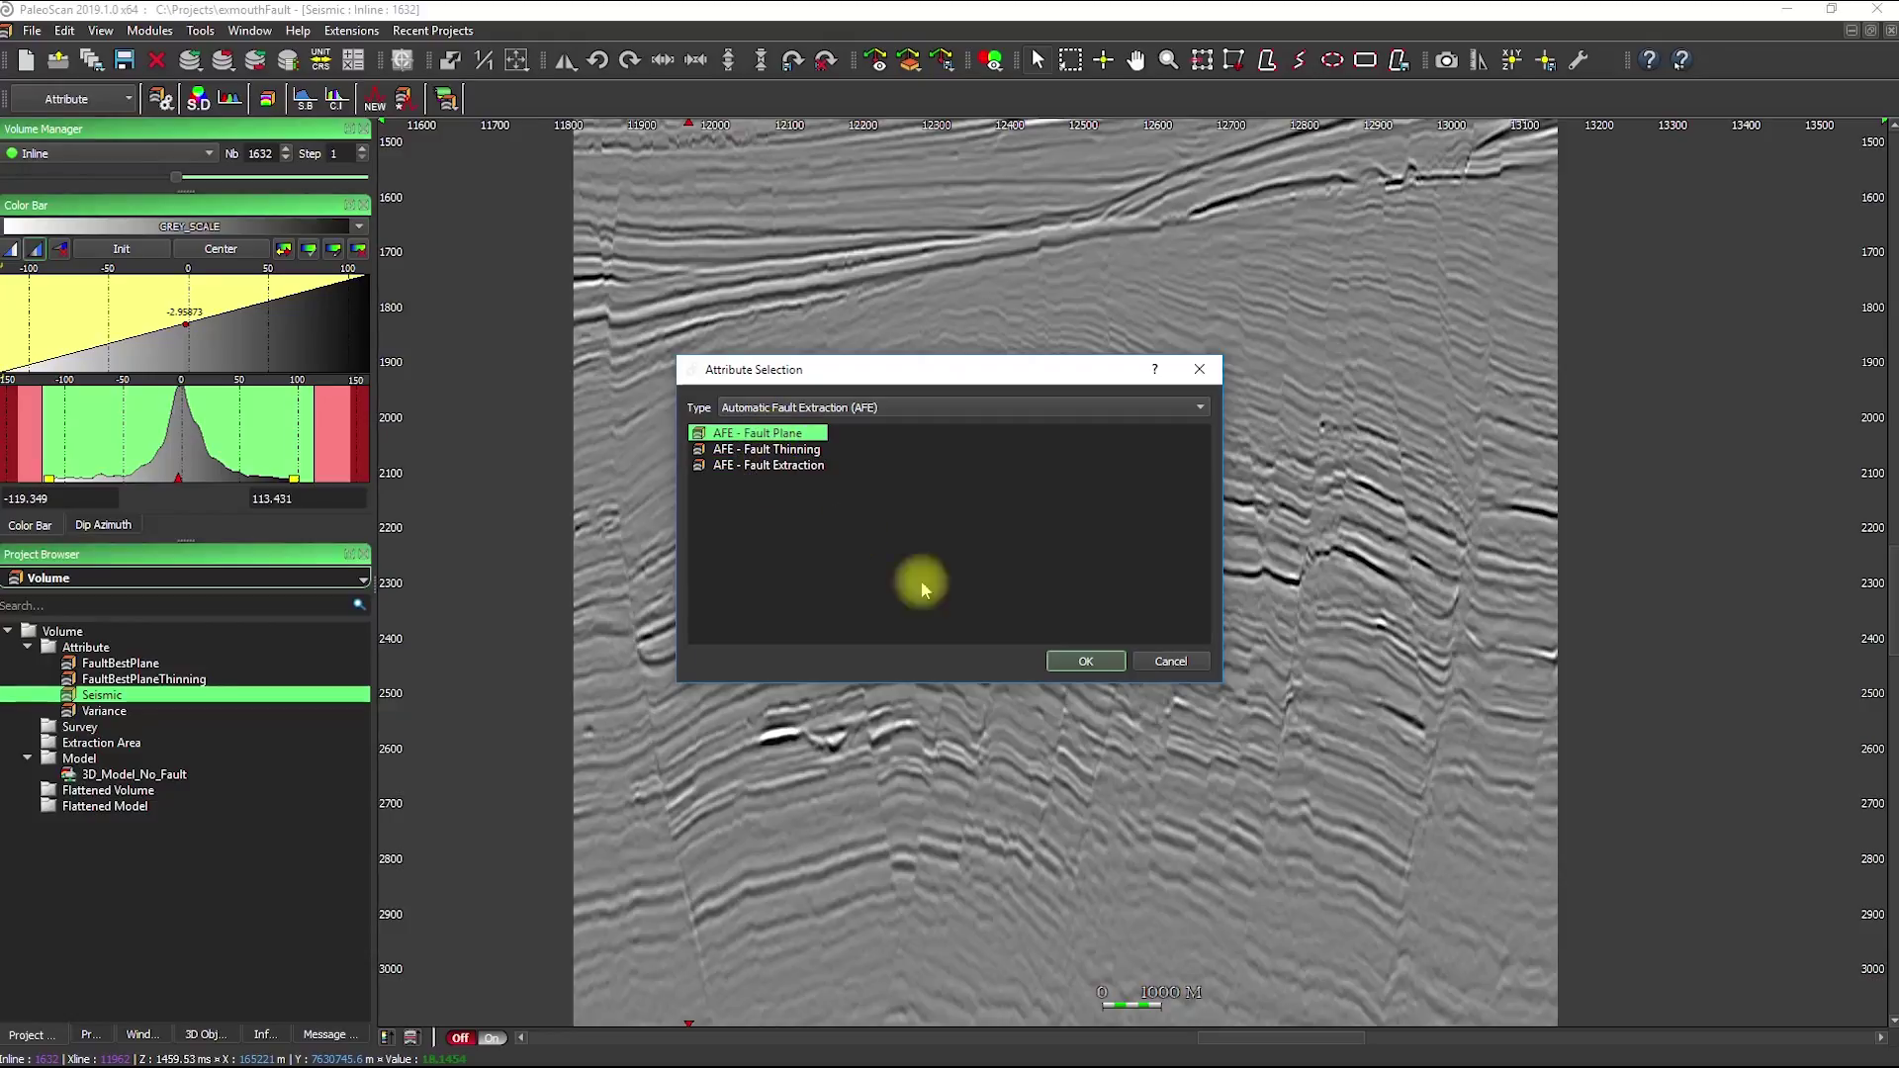
click(1177, 663)
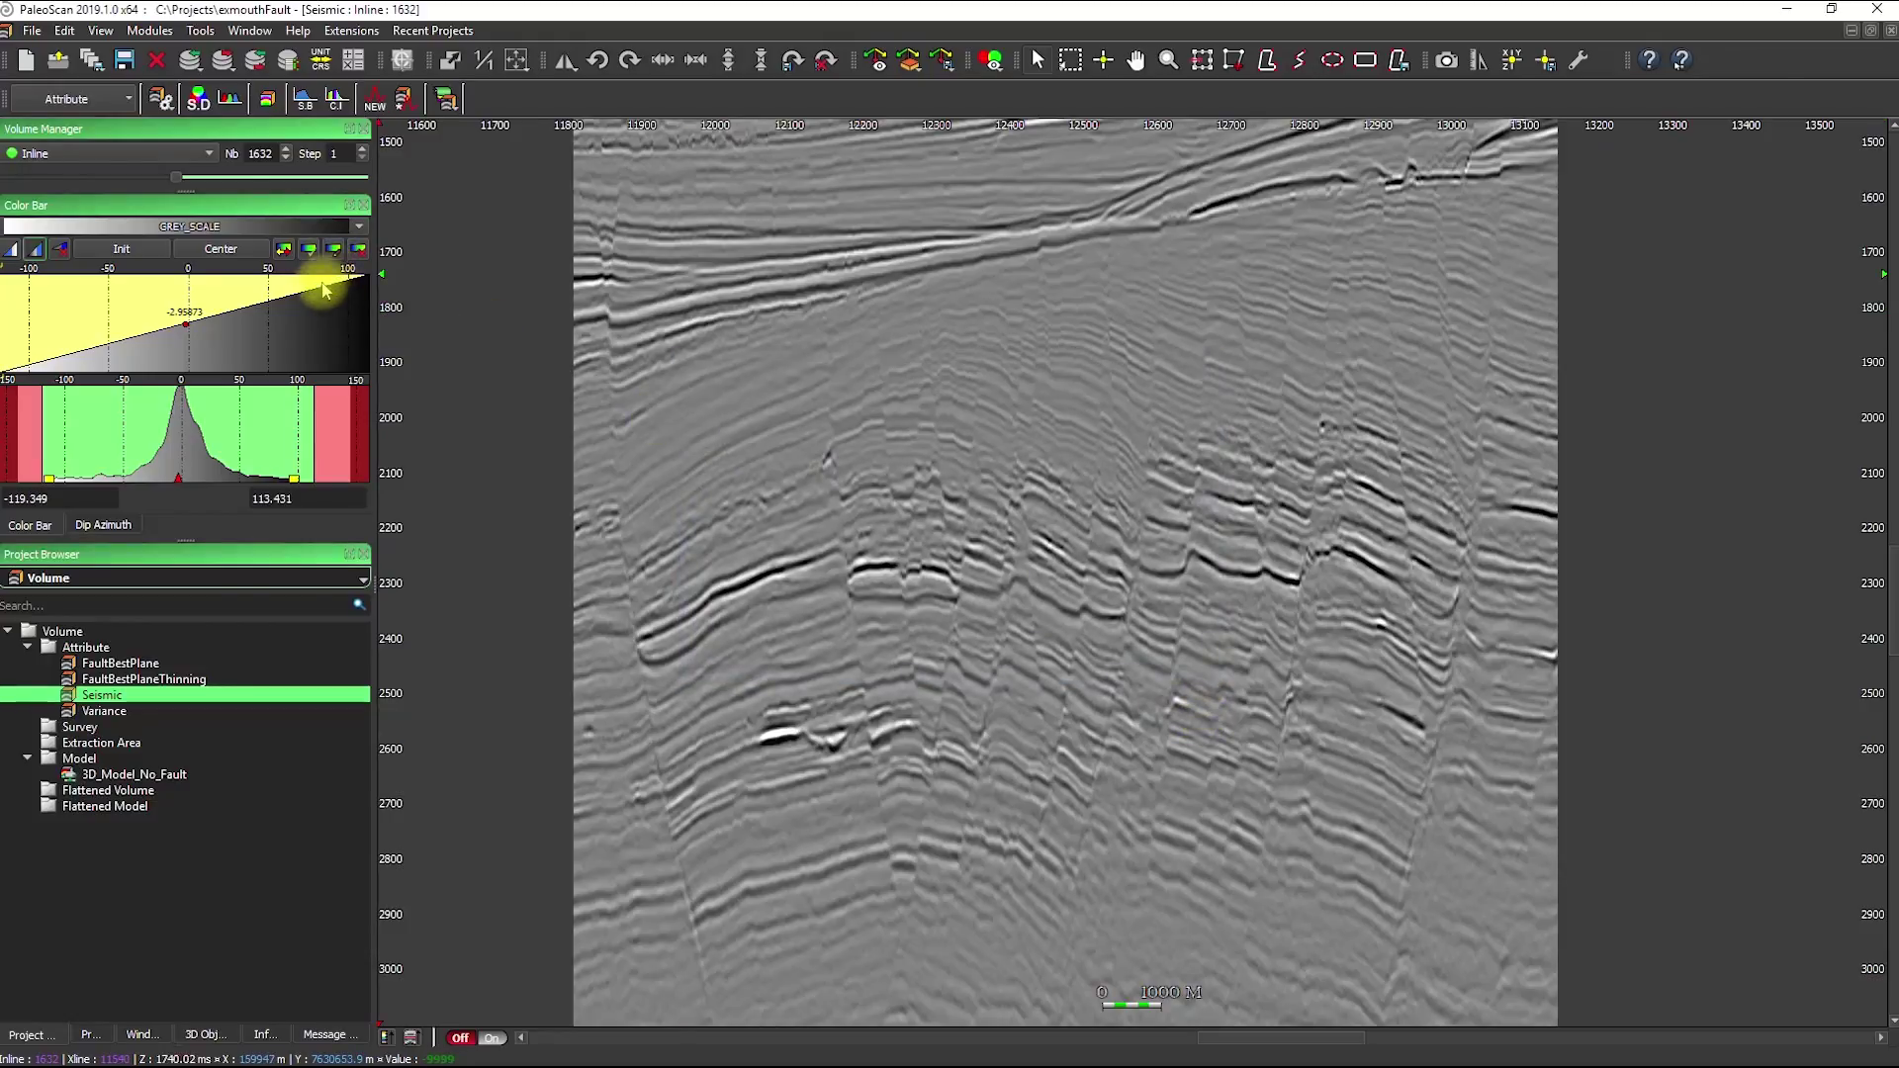
Start automatic fault extraction from seismic in the Fault module and load the Seismic volume as its input.
click(101, 102)
click(72, 211)
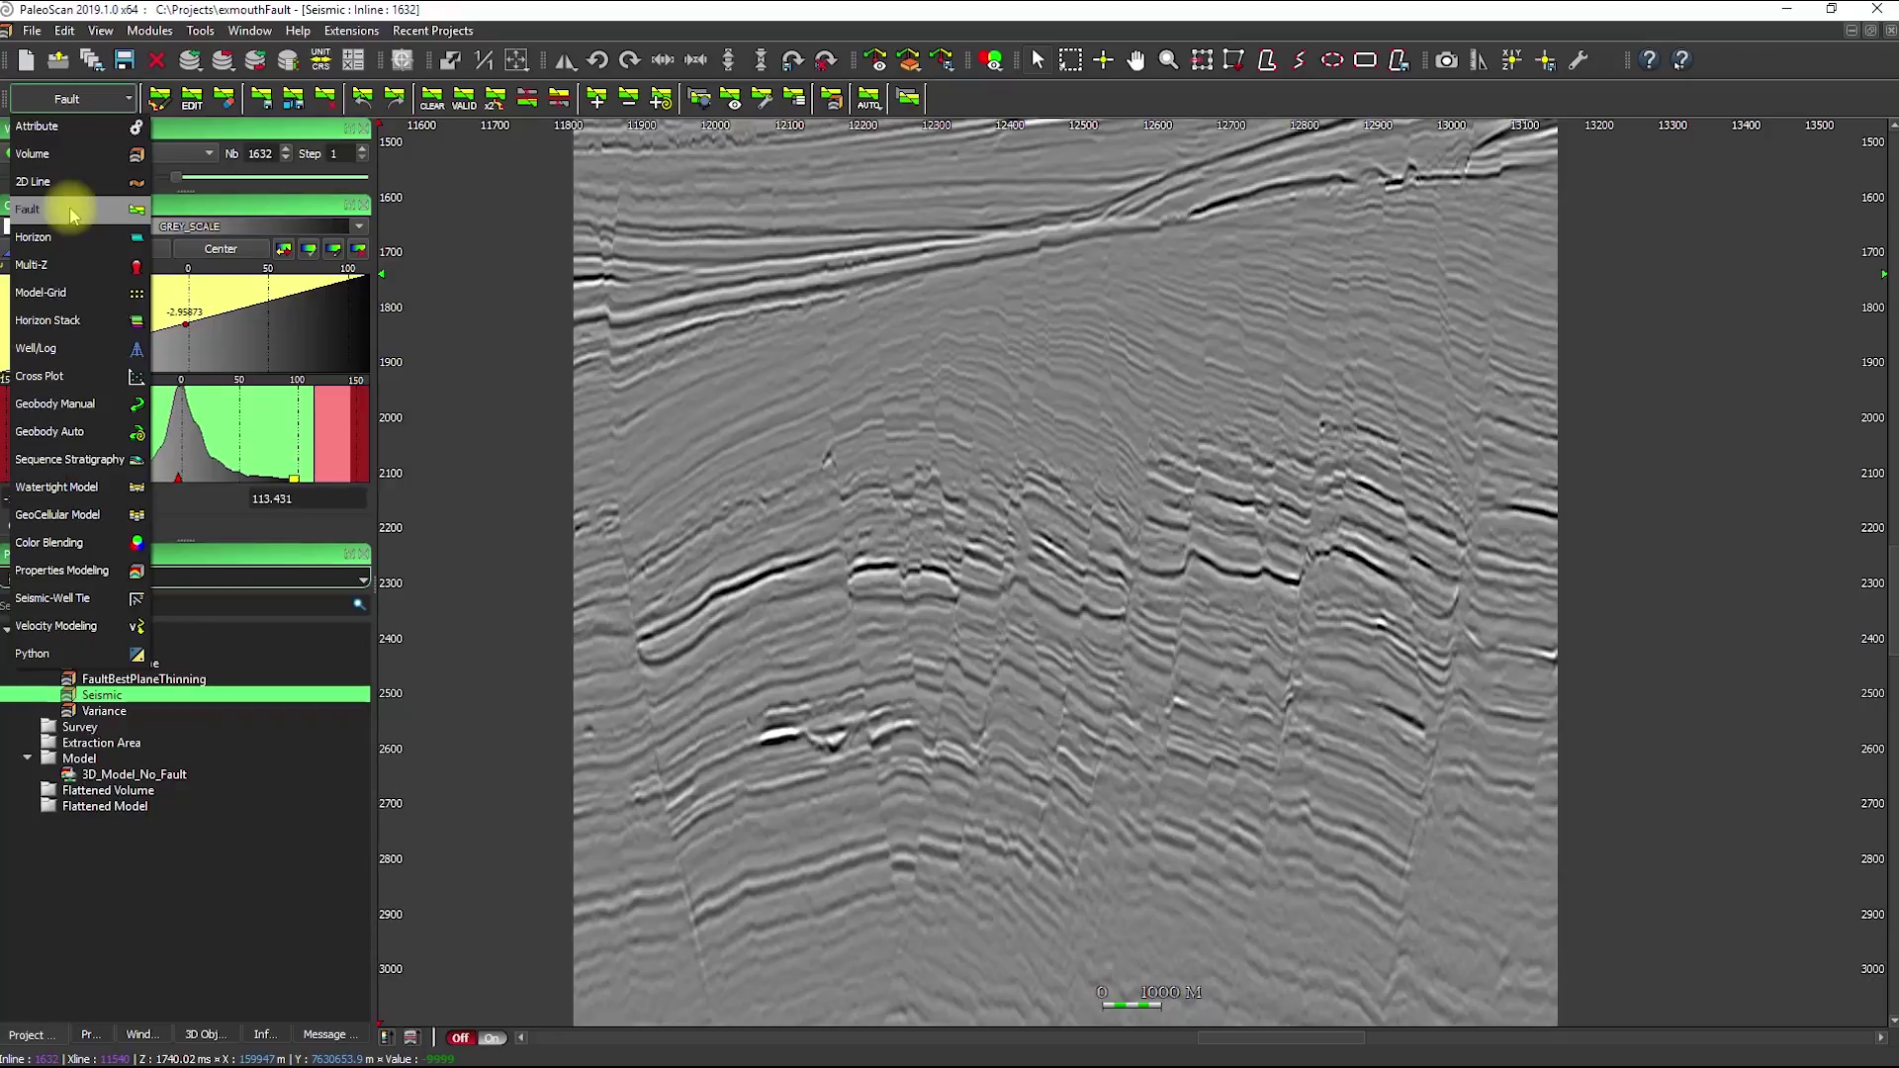
click(869, 99)
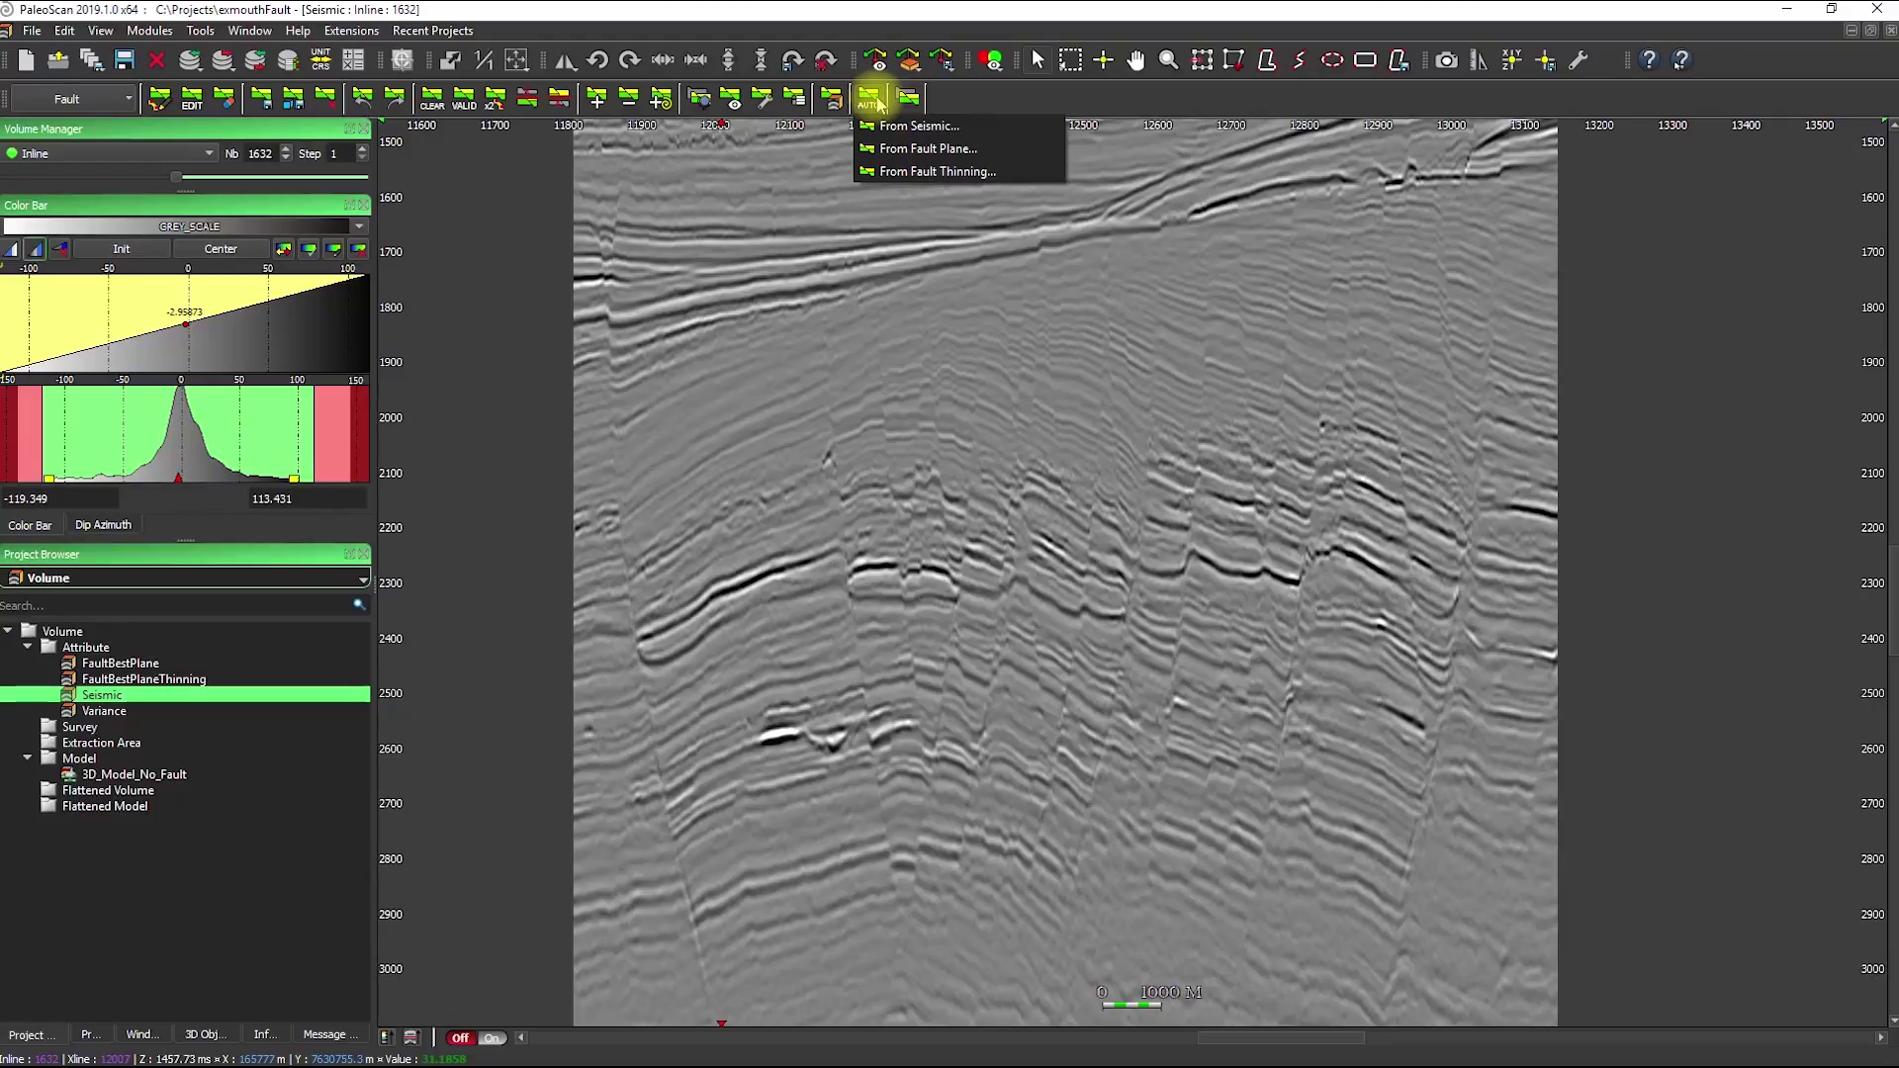
click(956, 129)
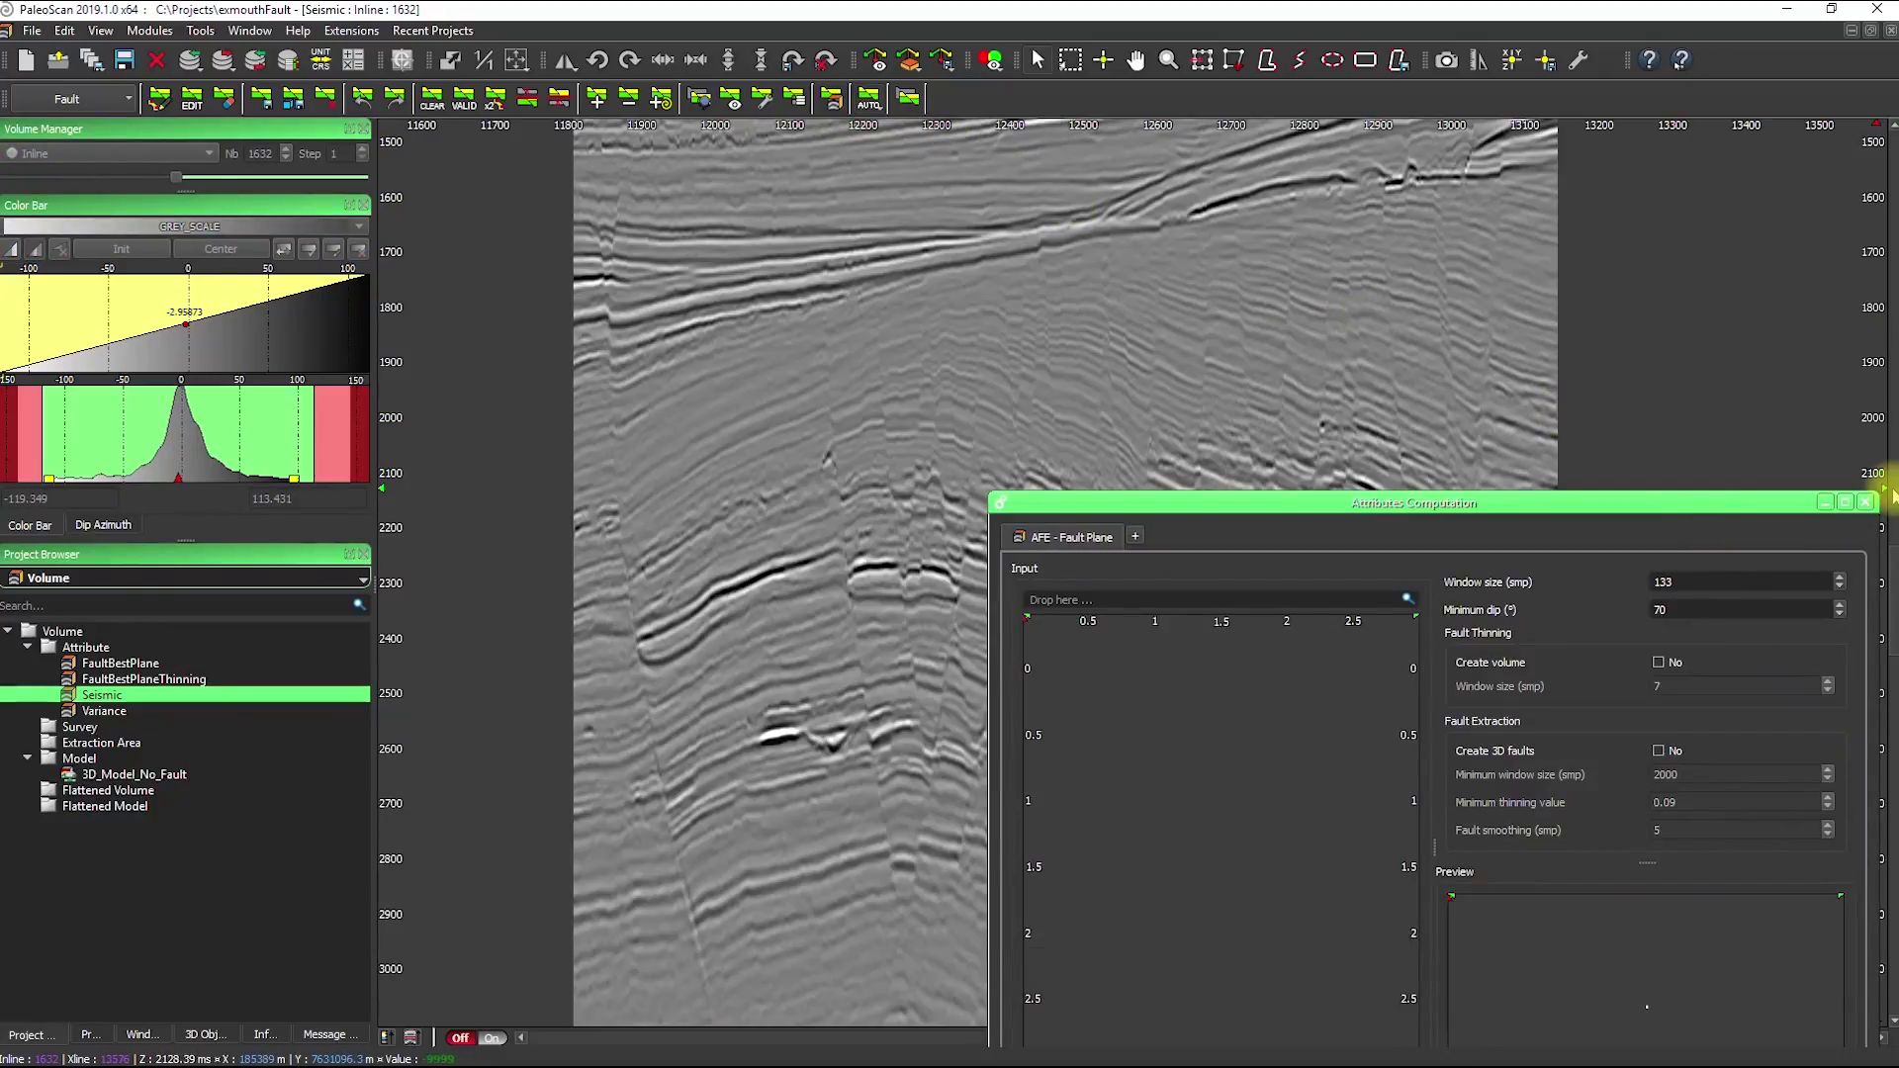
click(1848, 502)
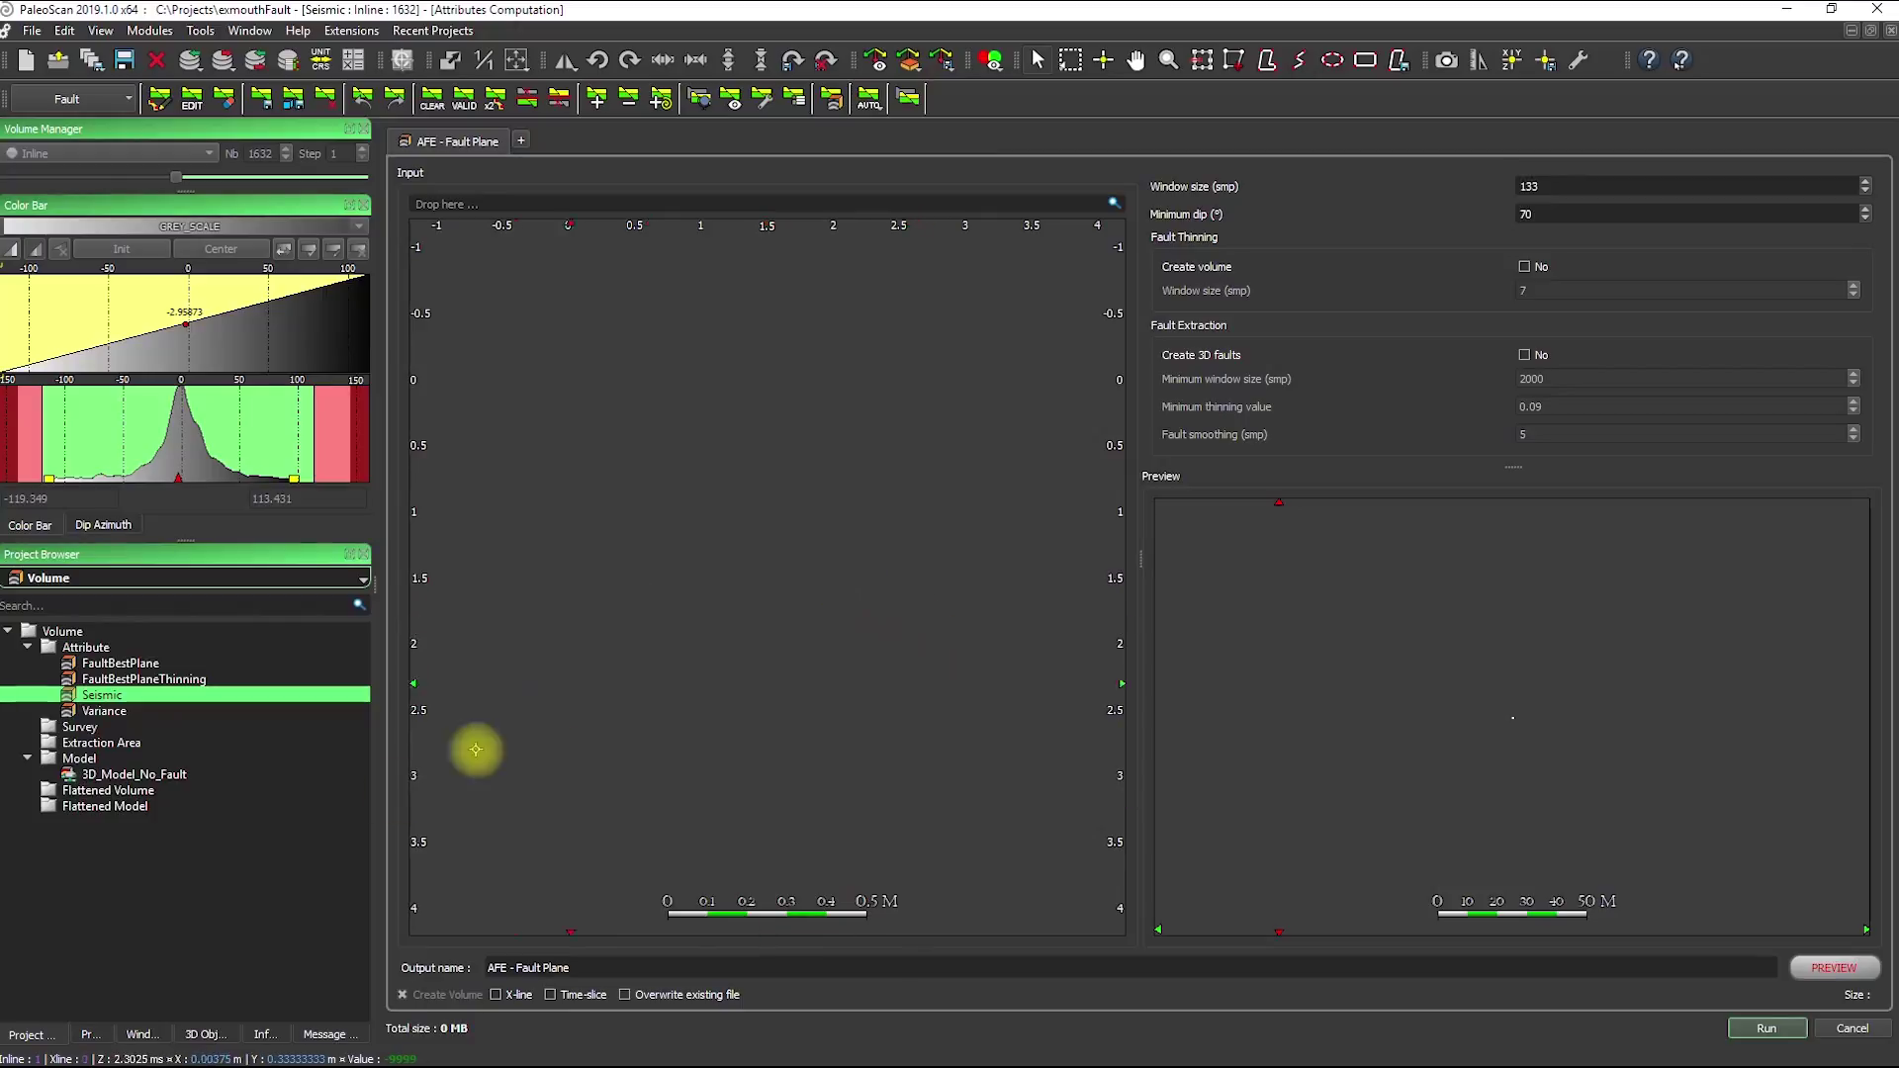
drag(115, 694, 528, 209)
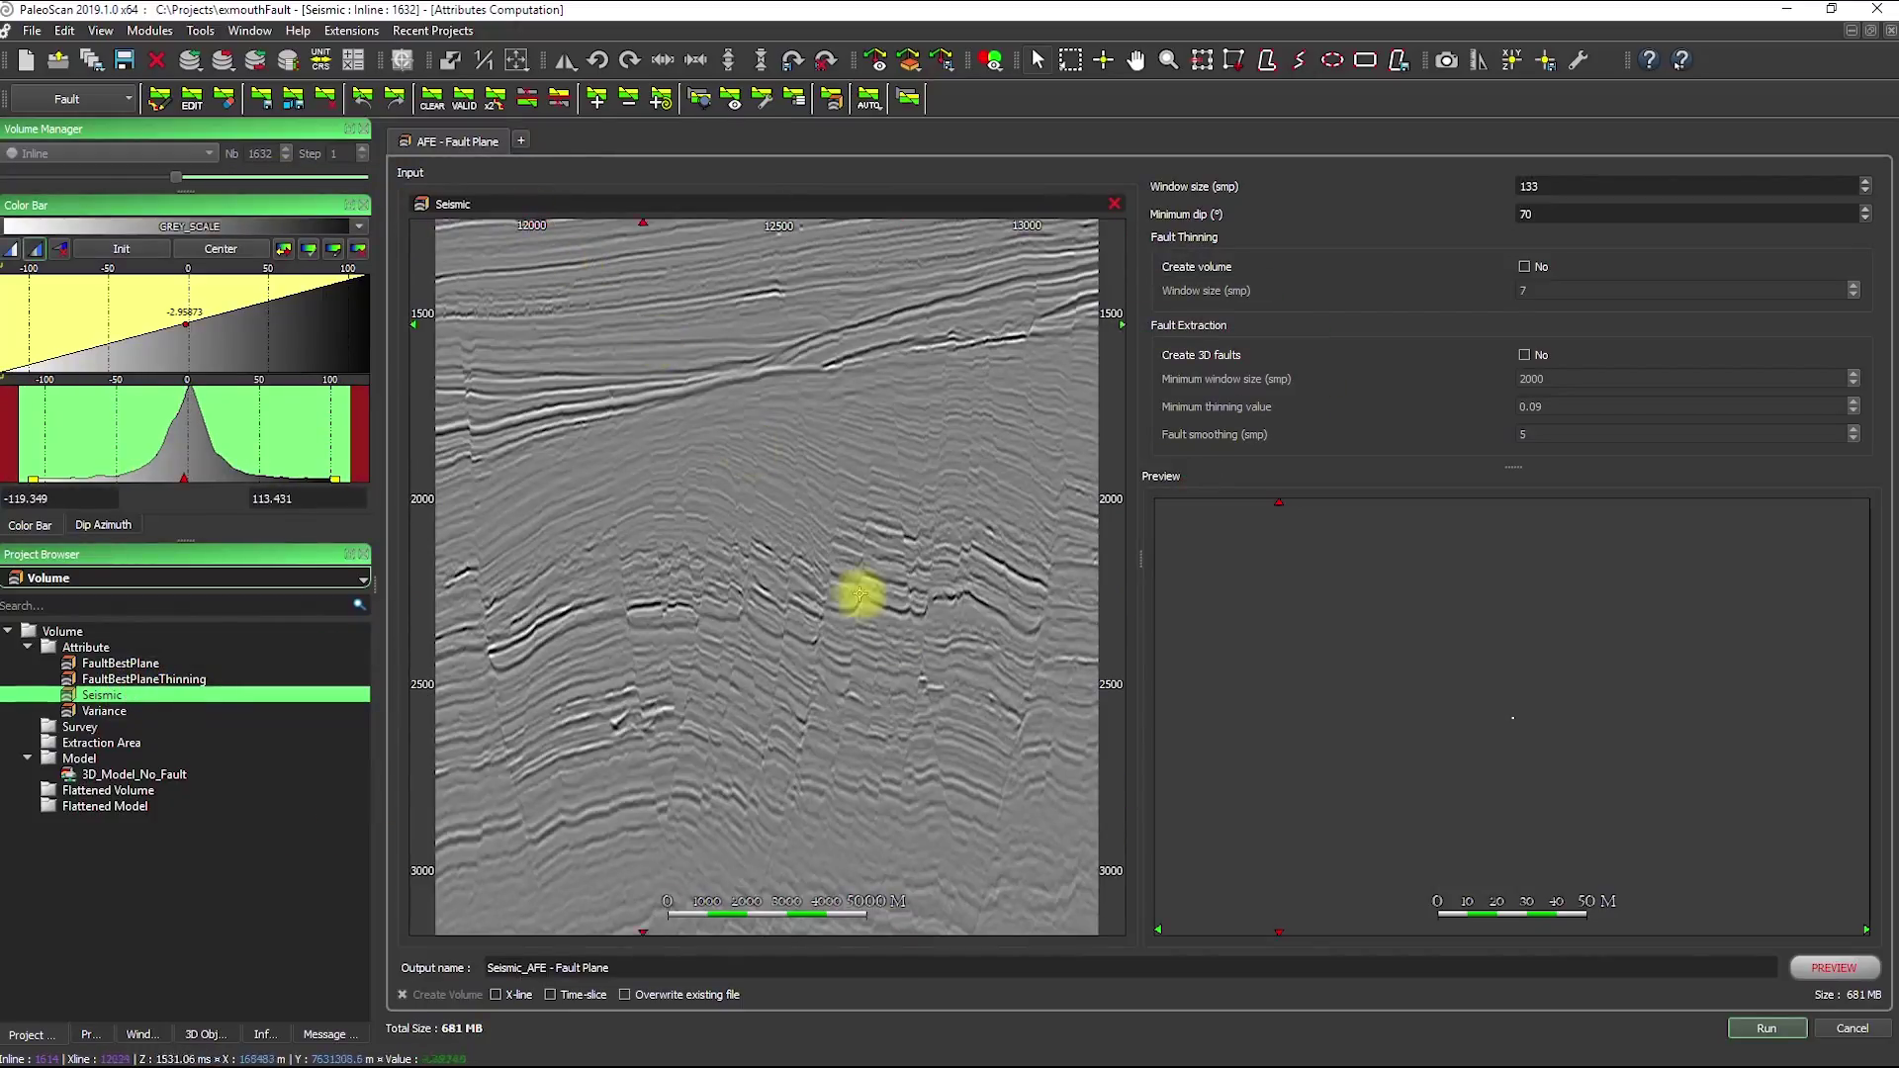
Preview the AFE fault plane attribute around a faulted point near 2250 ms on inline 1614.
scroll(816, 673, up, 3)
scroll(802, 638, up, 4)
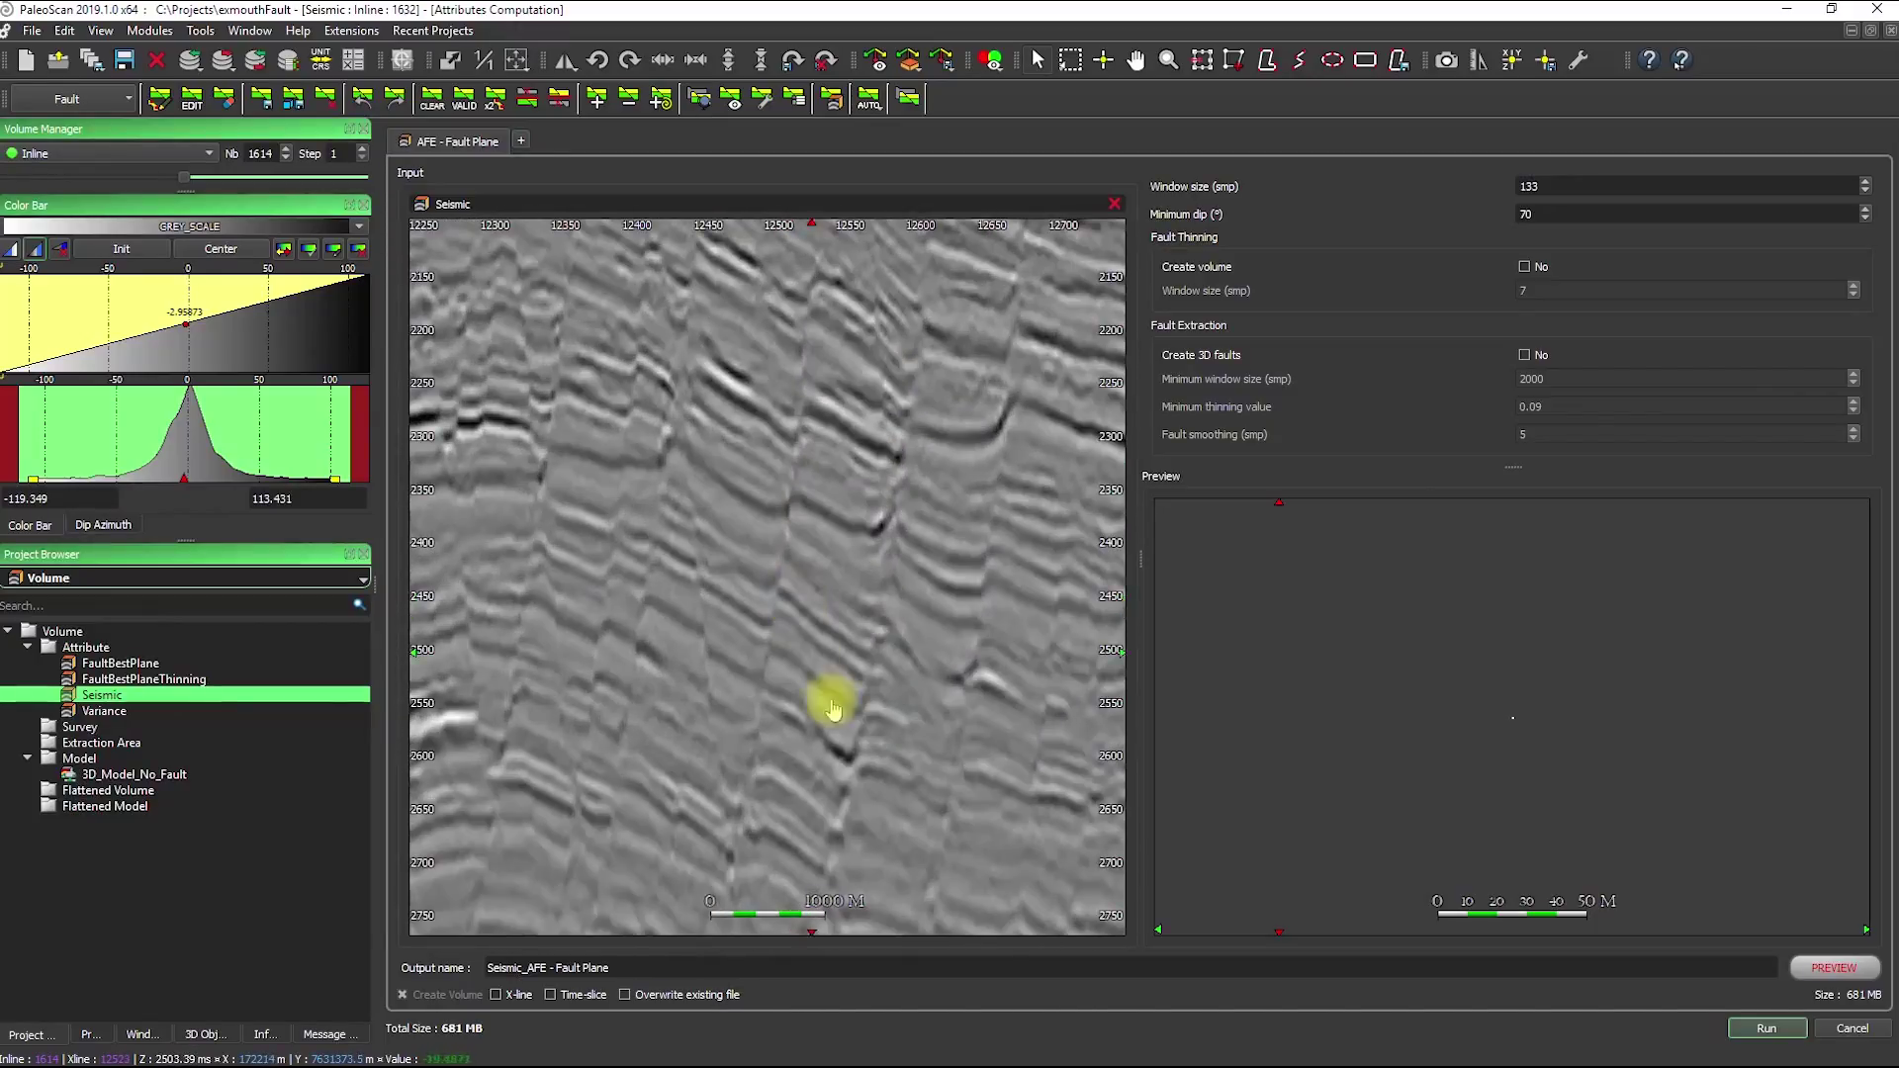
middle_drag(762, 515, 785, 670)
click(720, 587)
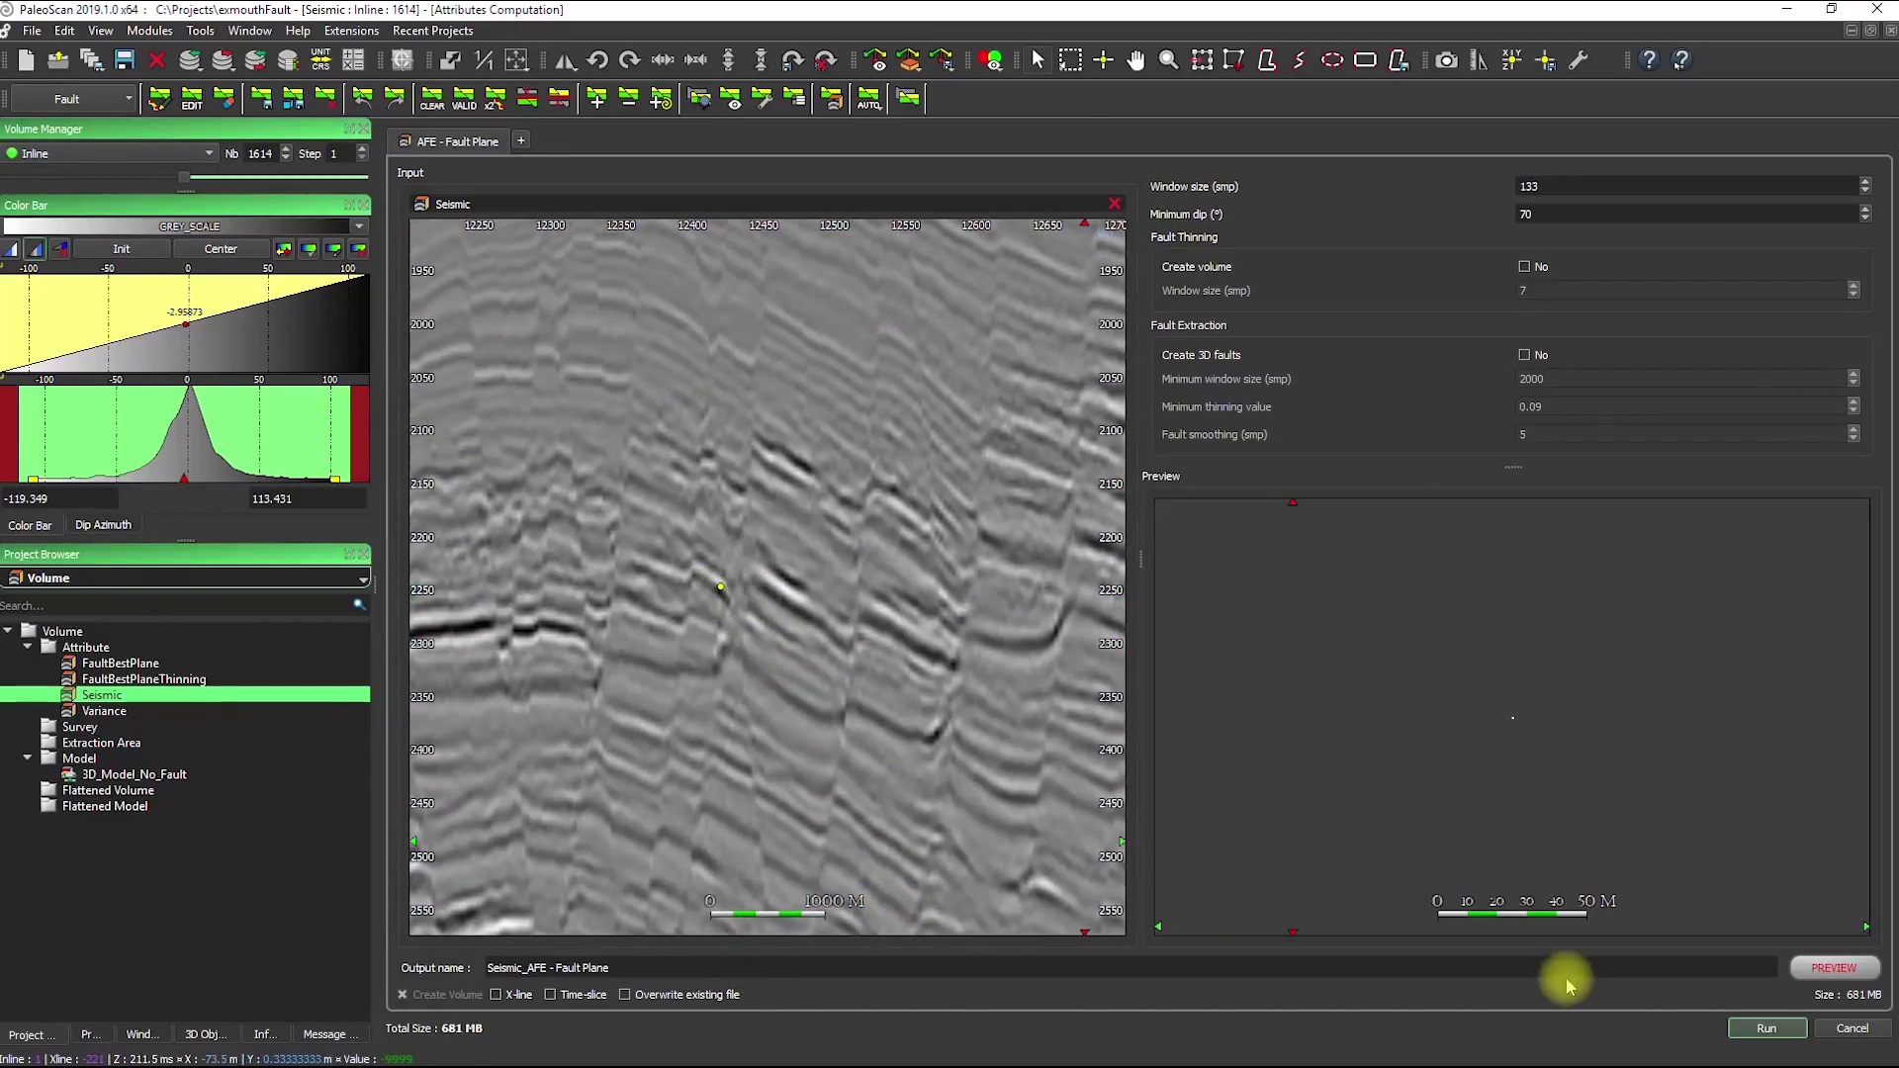
click(1834, 967)
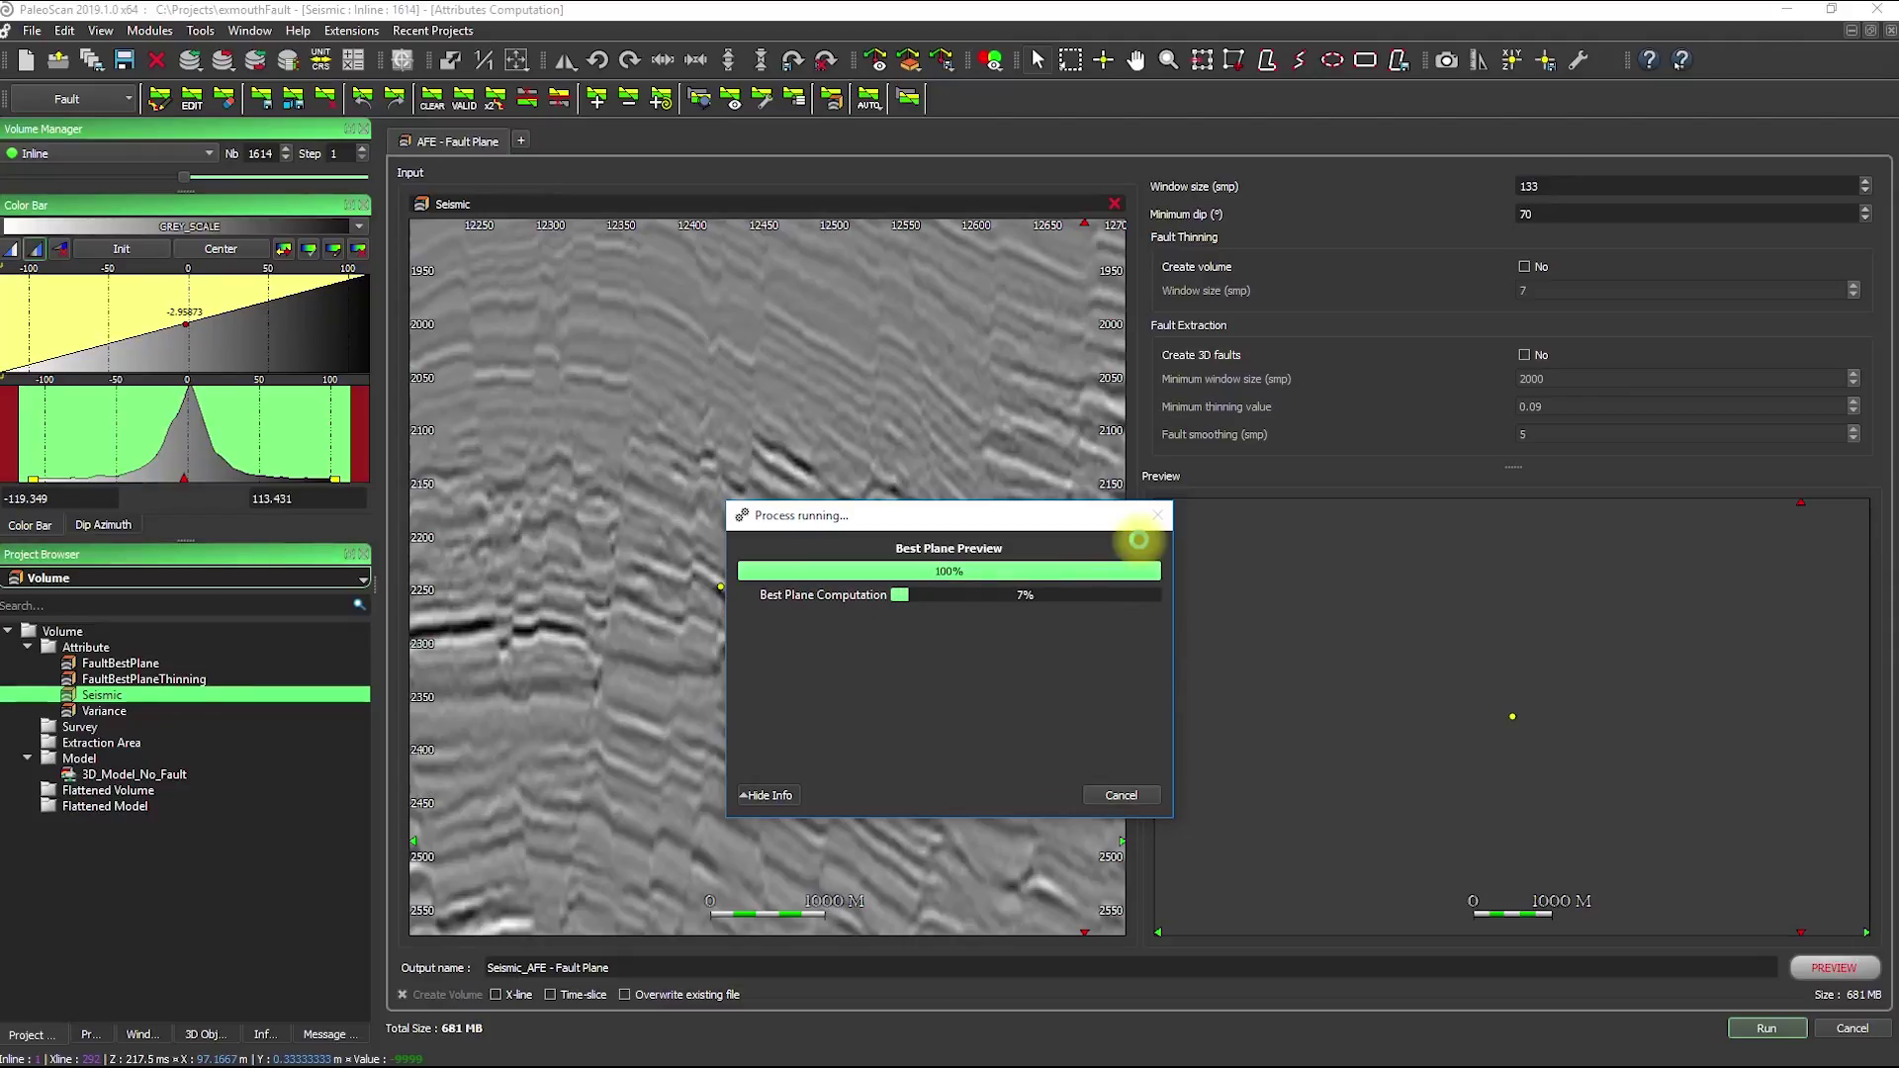
Compare the high-value trends in the fault plane preview with the faults on the seismic section.
drag(939, 521, 775, 643)
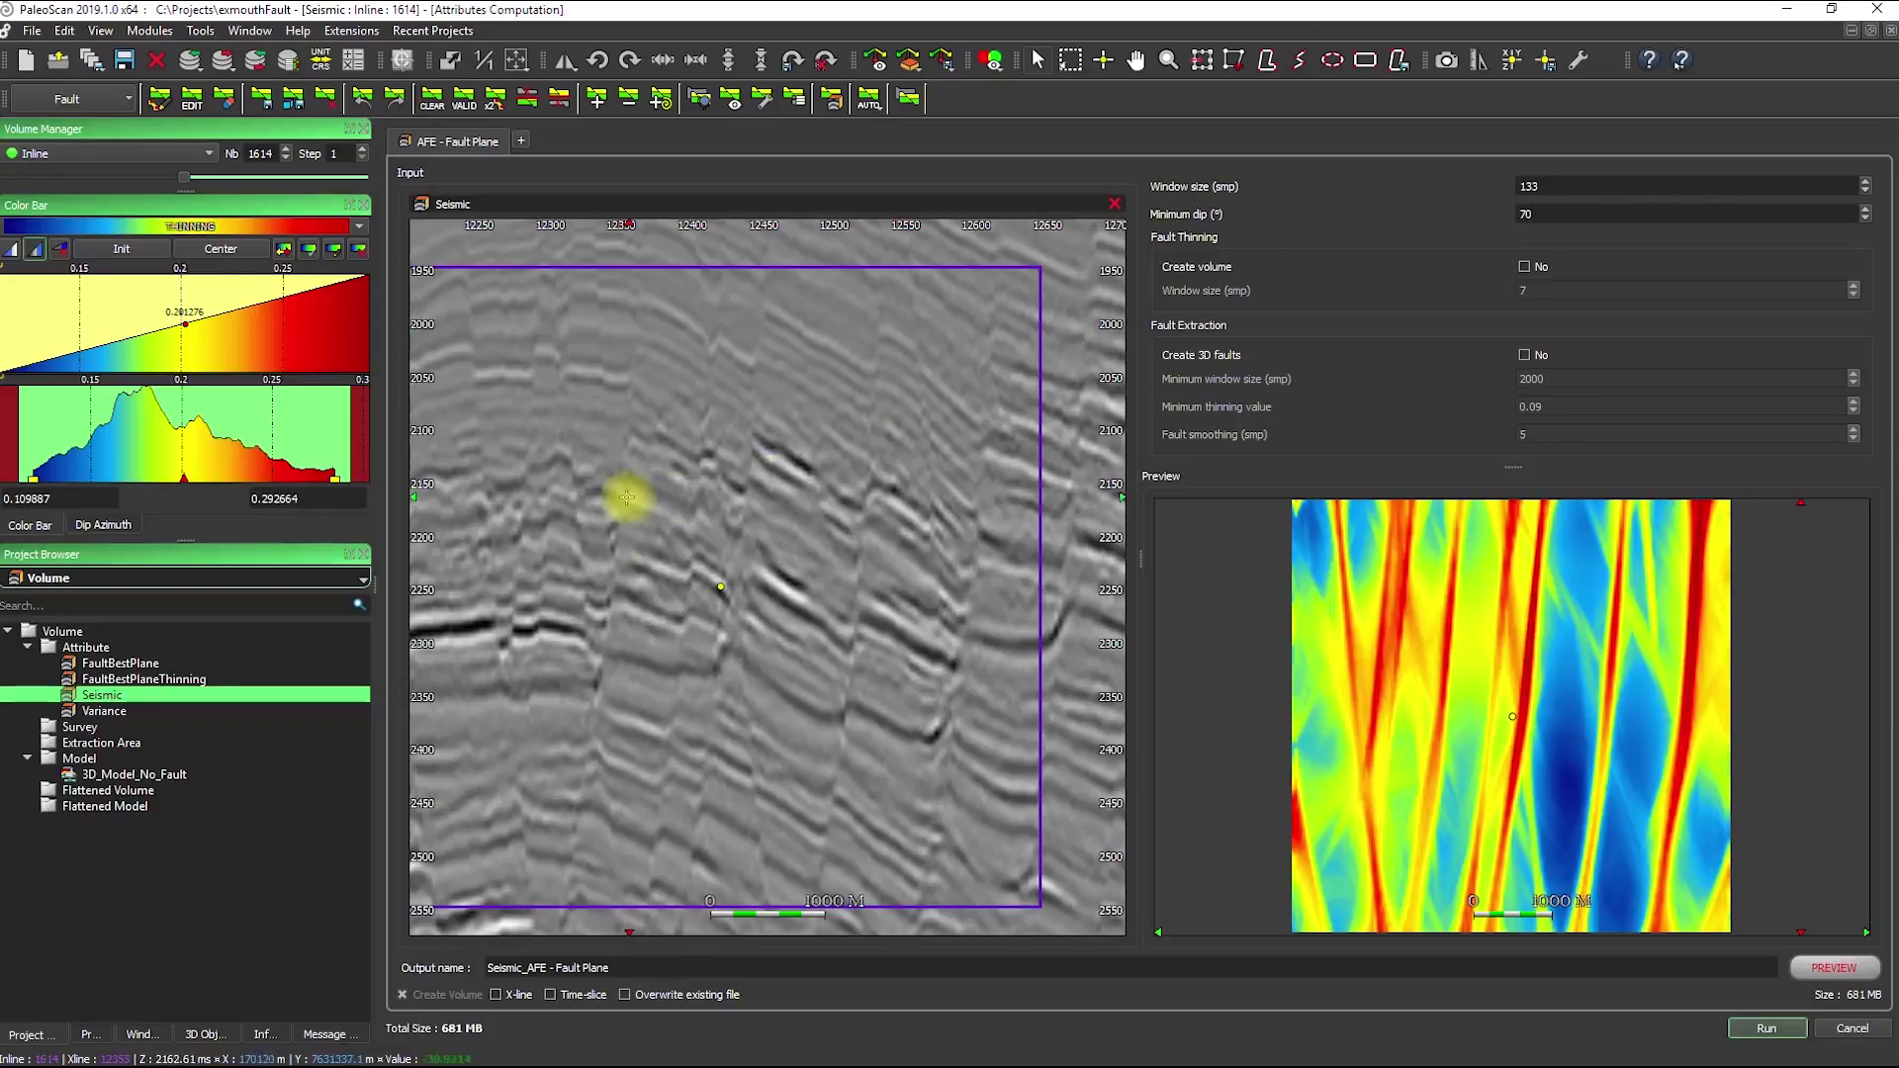
mouse_move(650, 534)
middle_down()
mouse_move(763, 510)
mouse_move(682, 516)
middle_up()
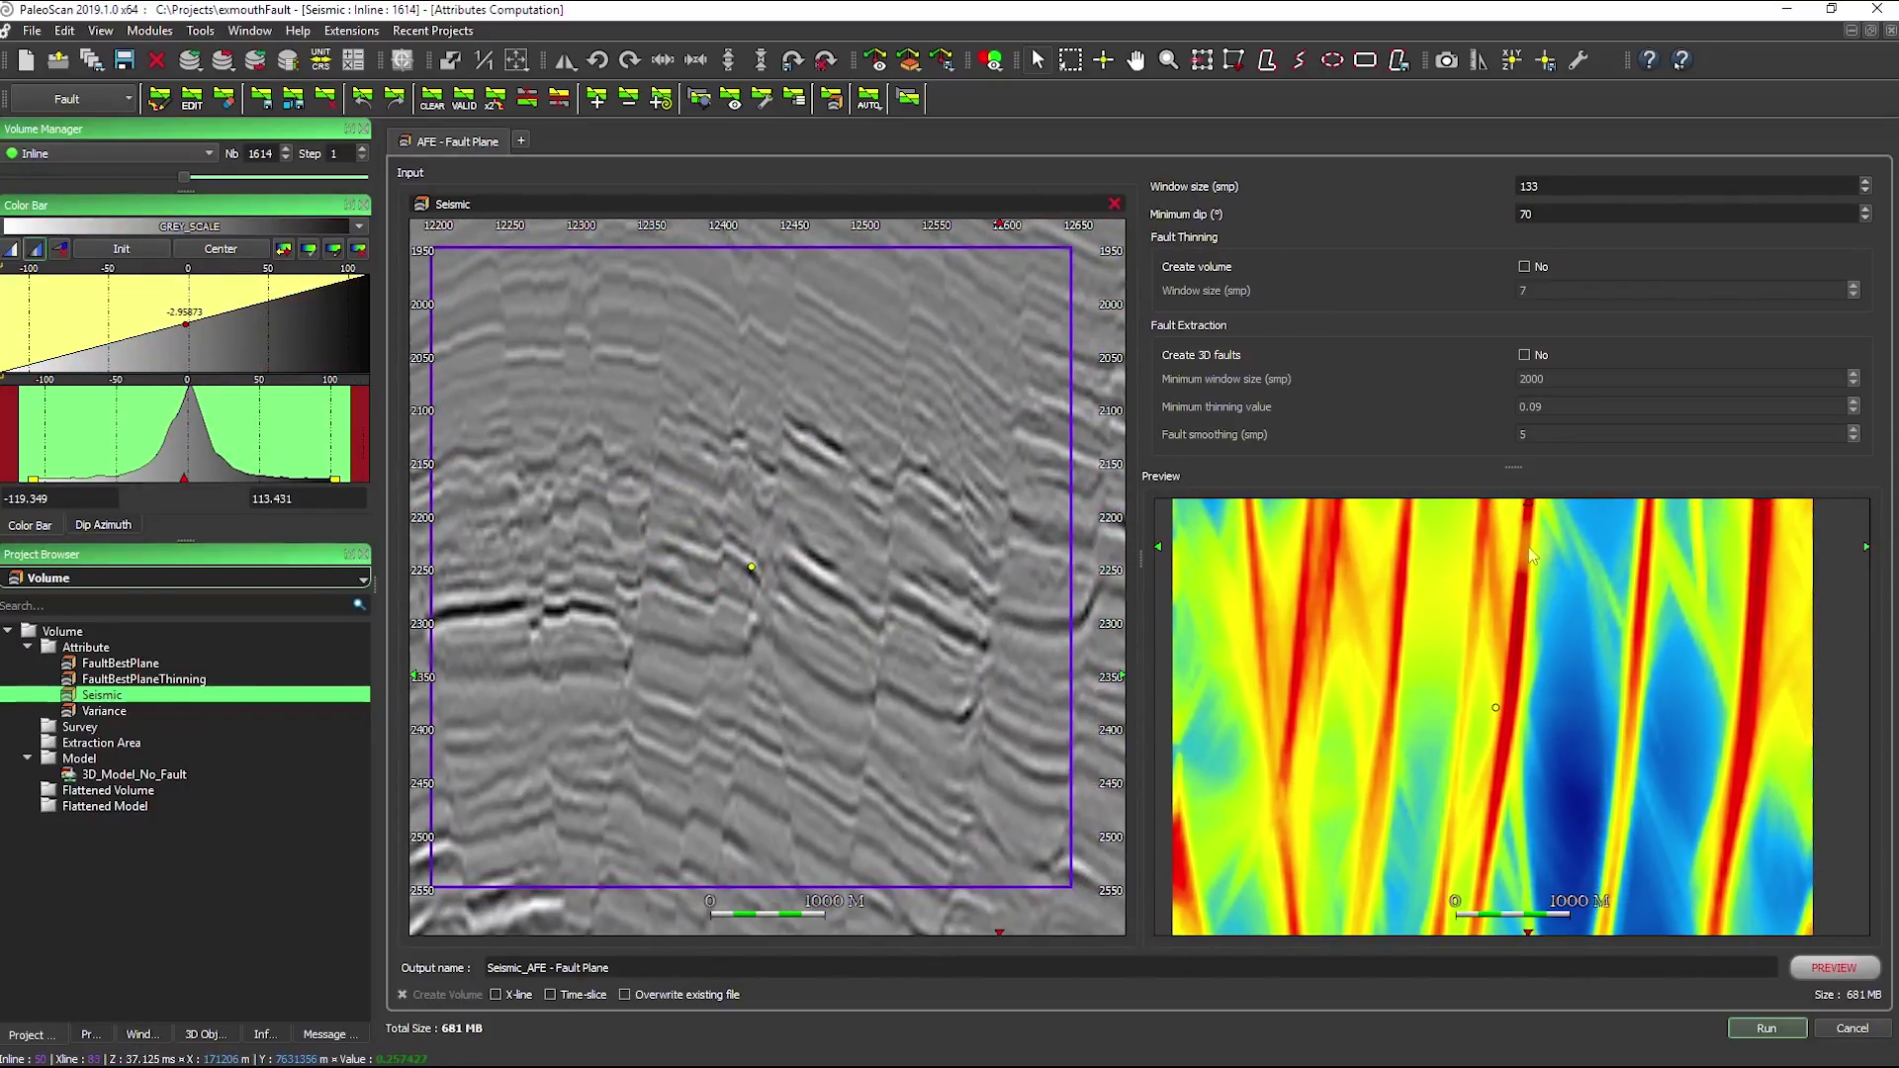
drag(1523, 549, 1506, 770)
drag(1413, 524, 1388, 690)
click(1631, 608)
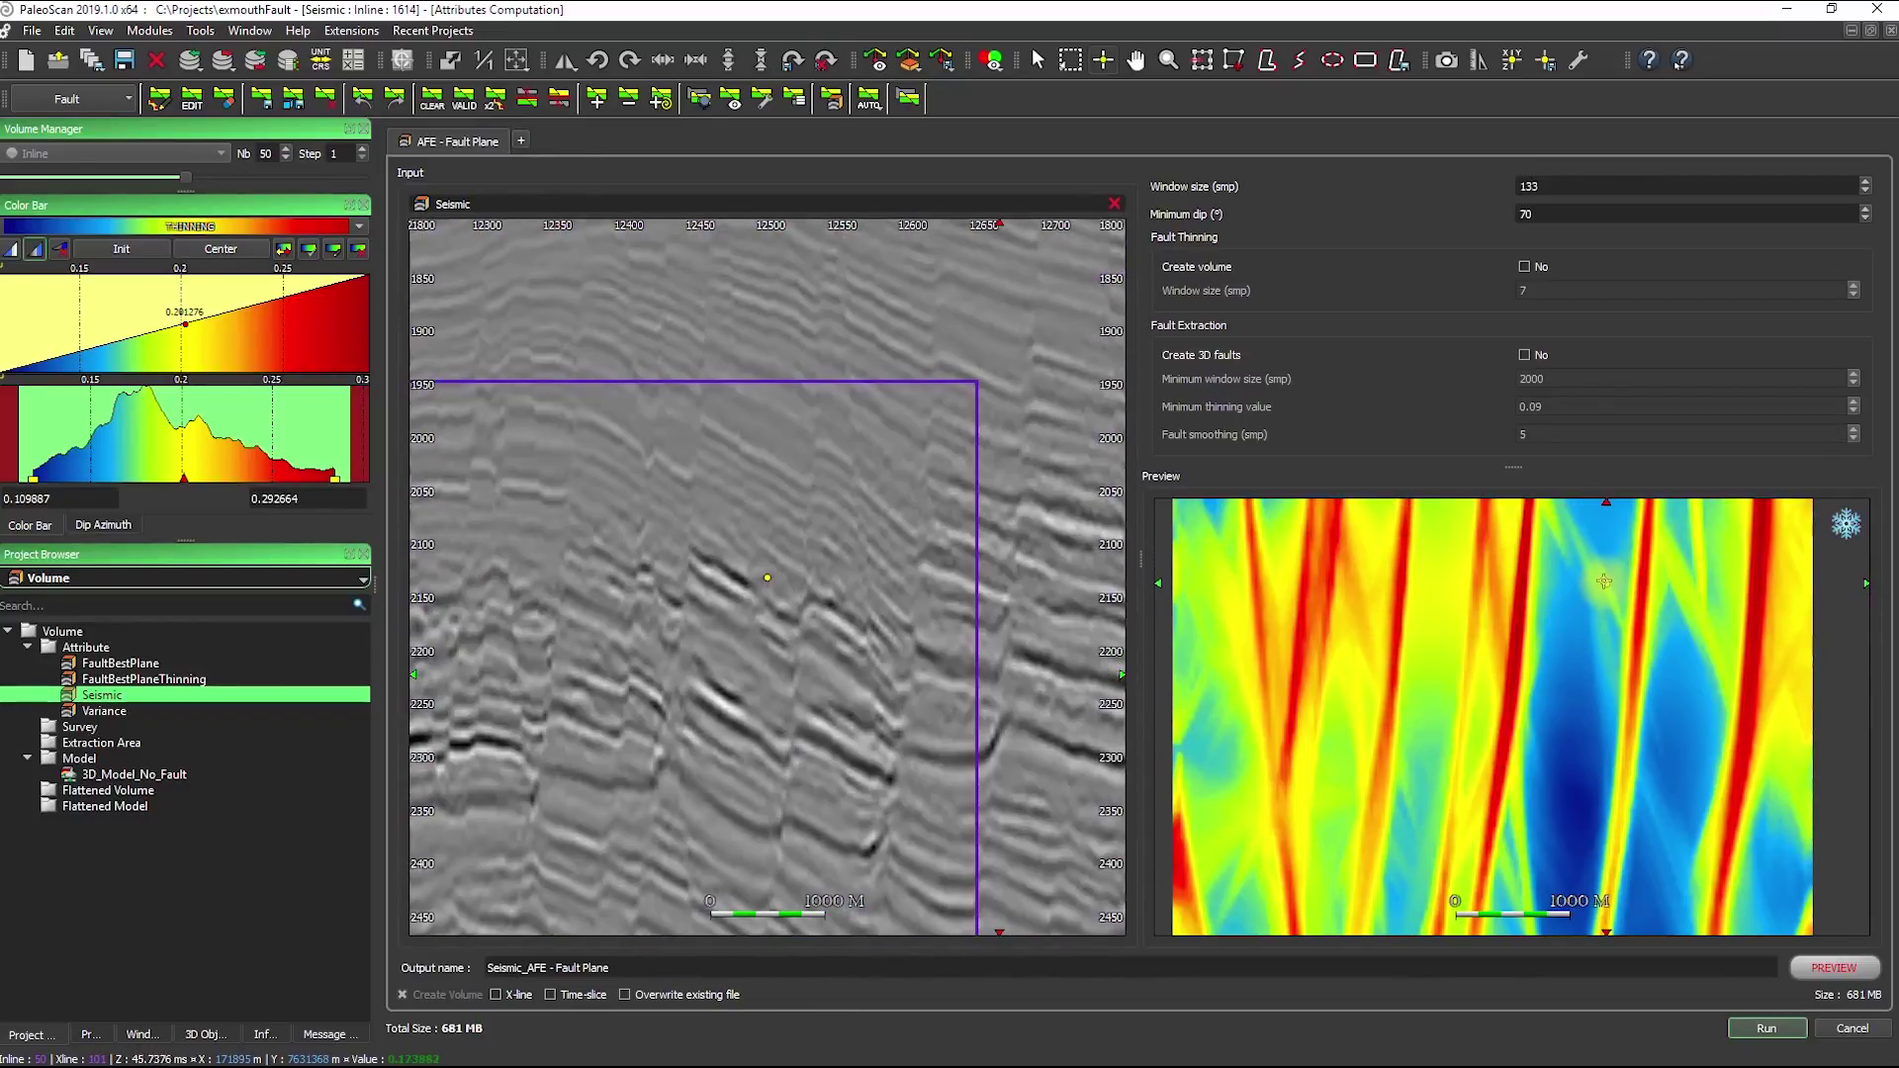
mouse_move(1649, 543)
mouse_down()
mouse_move(1636, 658)
mouse_move(1682, 585)
mouse_move(1702, 622)
mouse_move(1674, 568)
mouse_up()
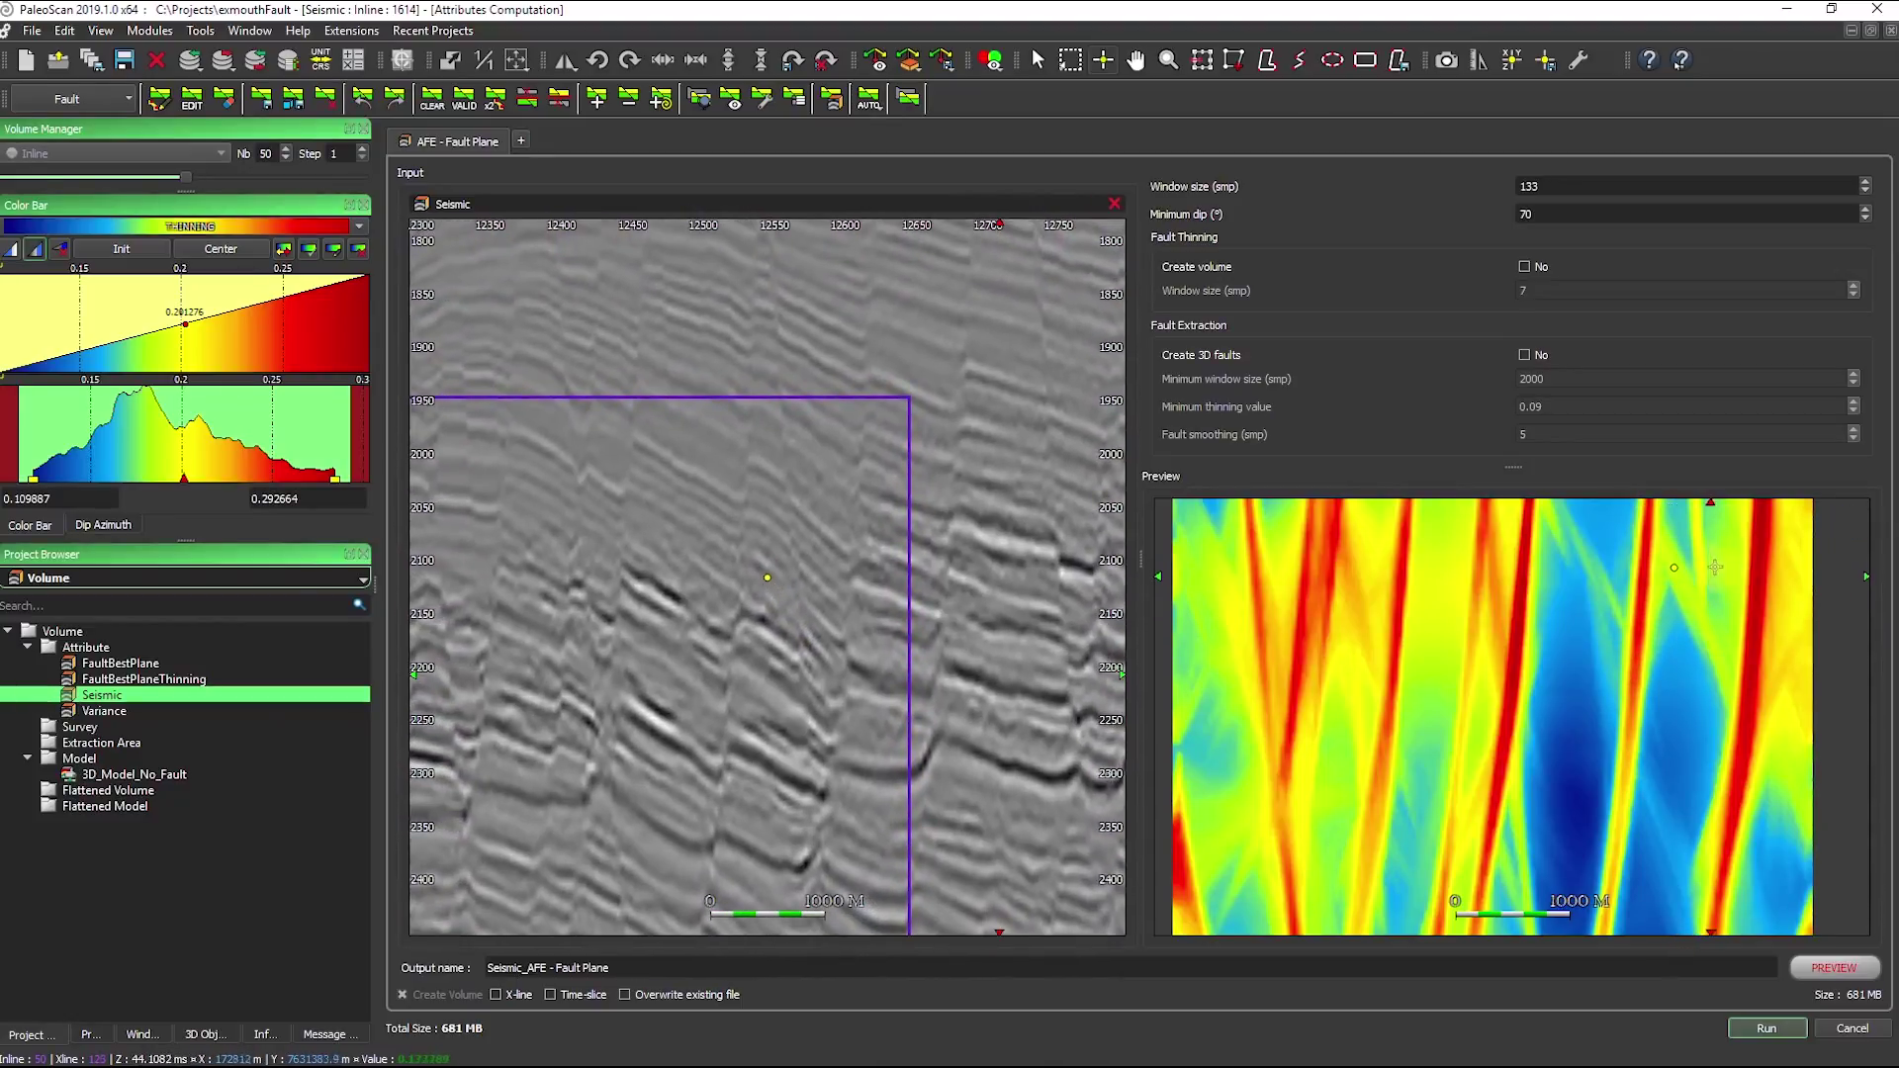
mouse_move(1771, 513)
mouse_down()
mouse_move(1752, 633)
mouse_move(1712, 658)
mouse_move(1262, 546)
mouse_move(1278, 703)
mouse_move(1324, 615)
mouse_move(1306, 631)
mouse_move(1306, 599)
mouse_up()
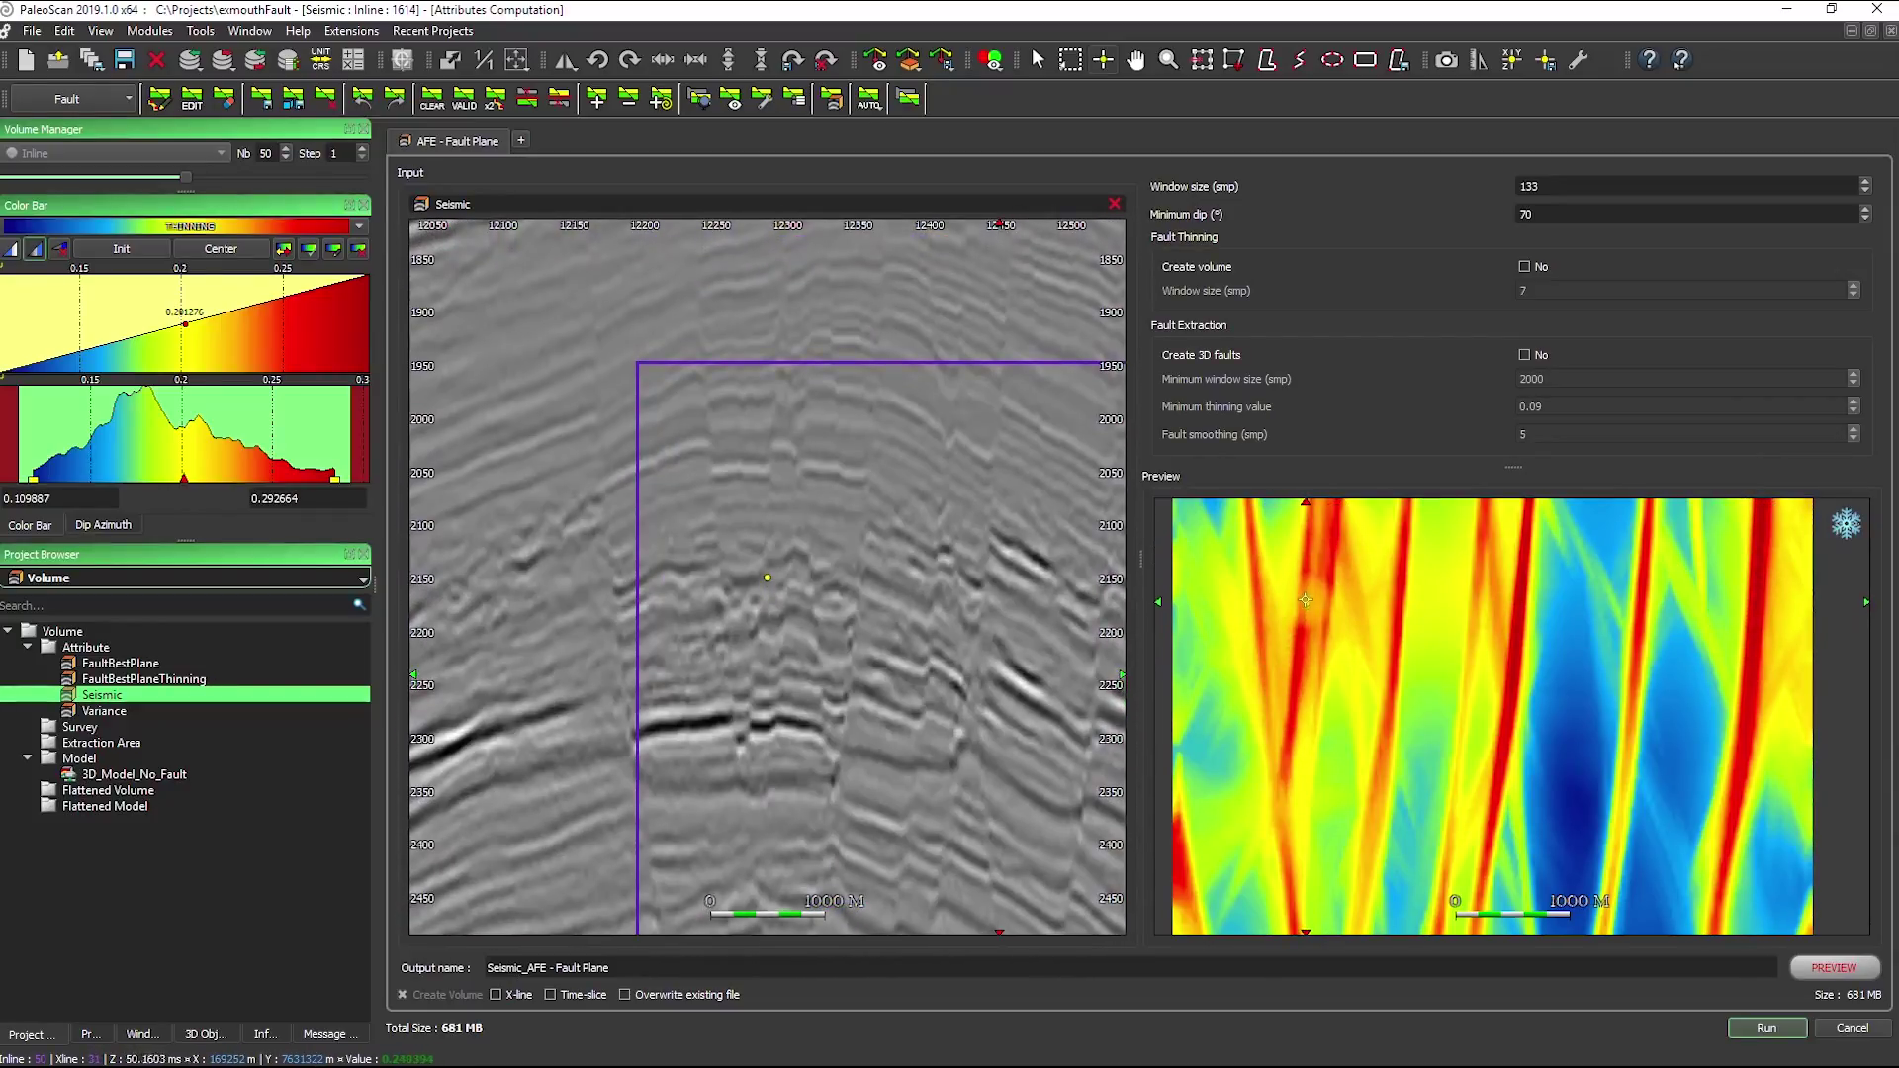
middle_drag(915, 685, 723, 551)
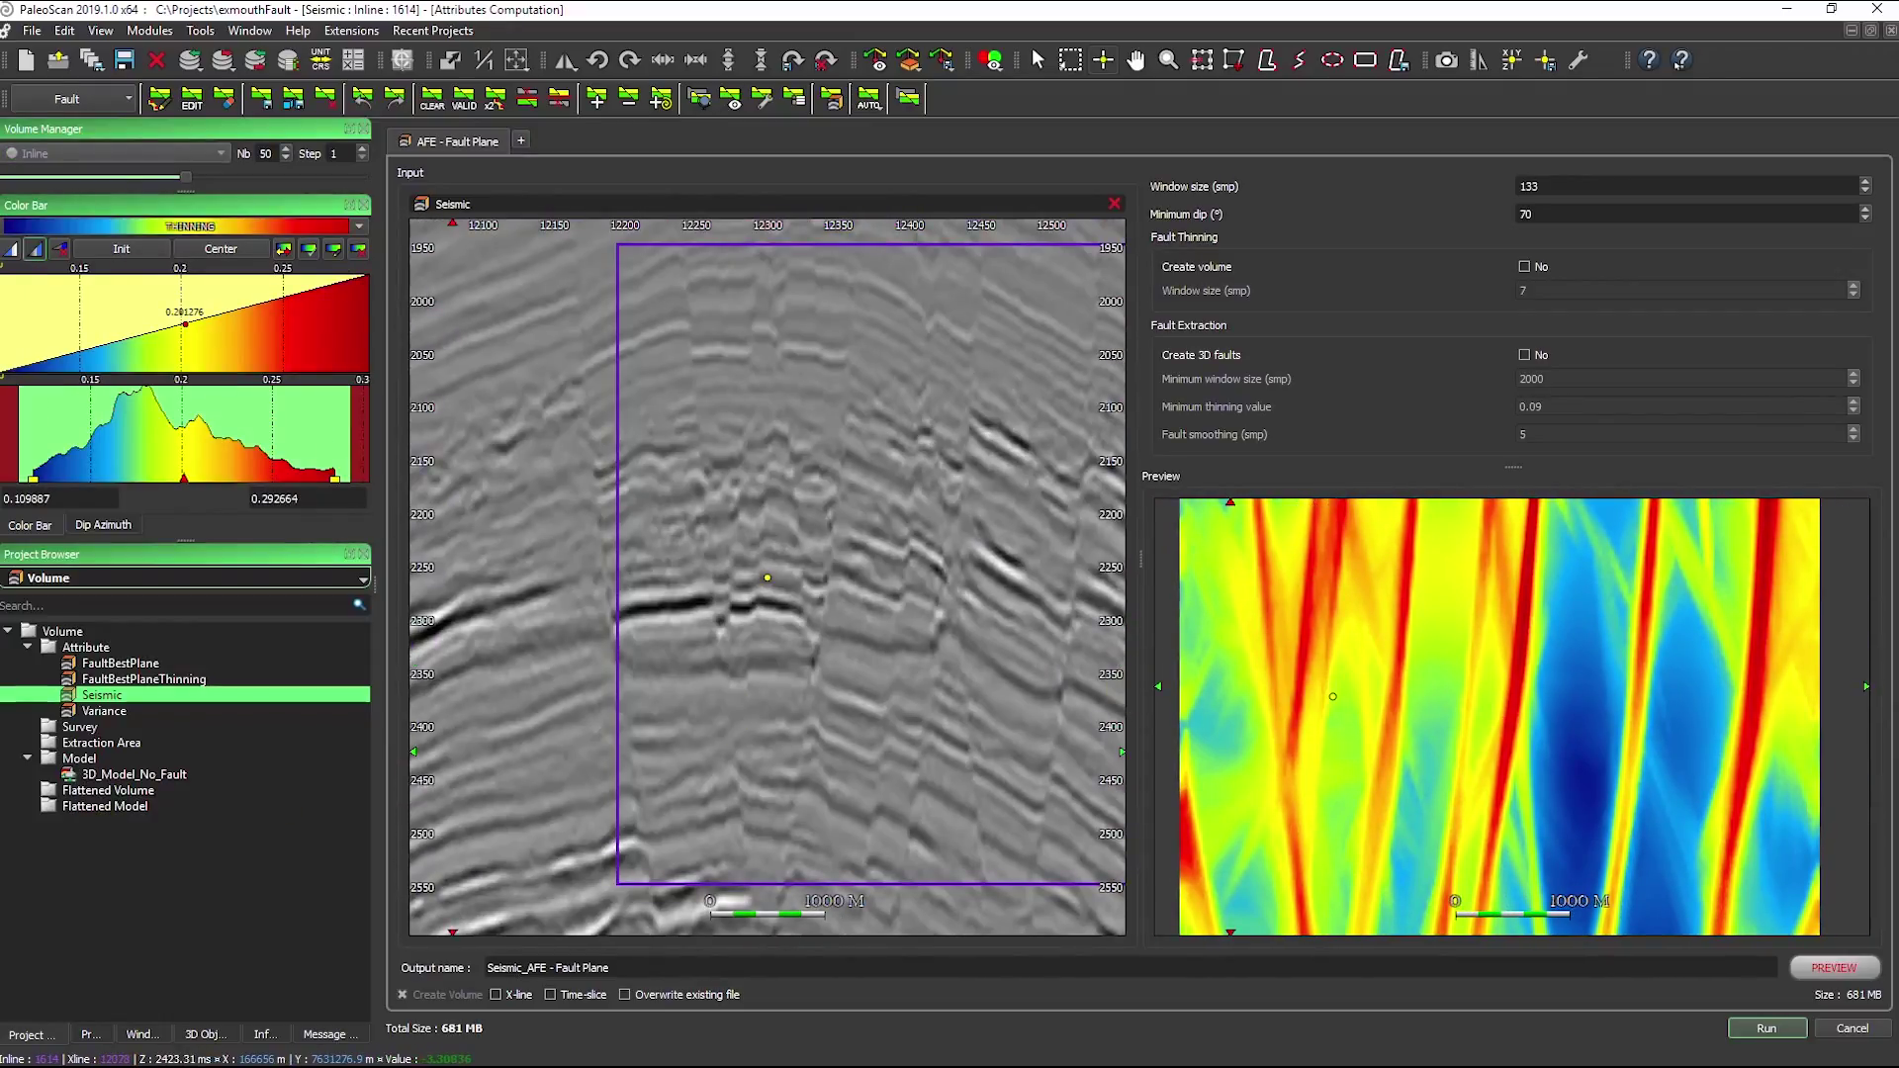
Set the preview's interpolation to None and inspect the uninterpolated fault trends.
click(89, 1033)
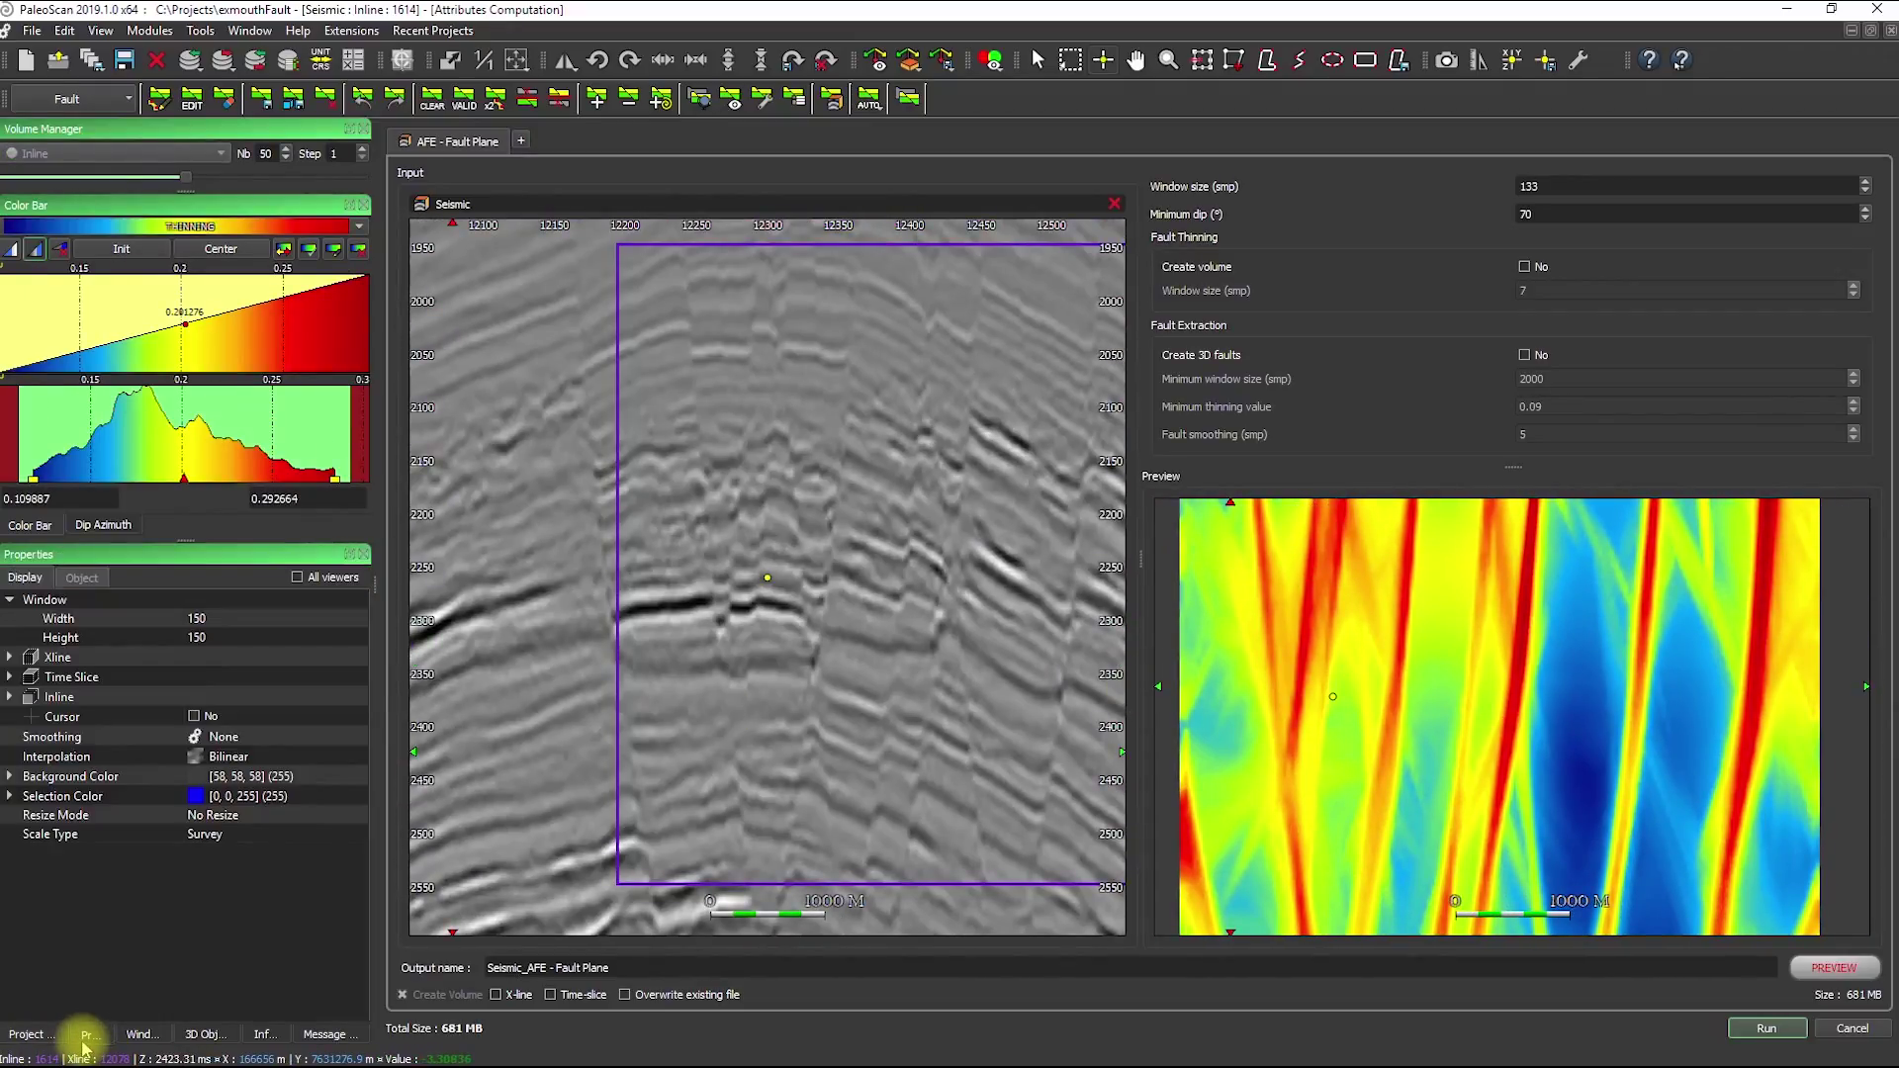
click(233, 757)
click(247, 757)
click(252, 738)
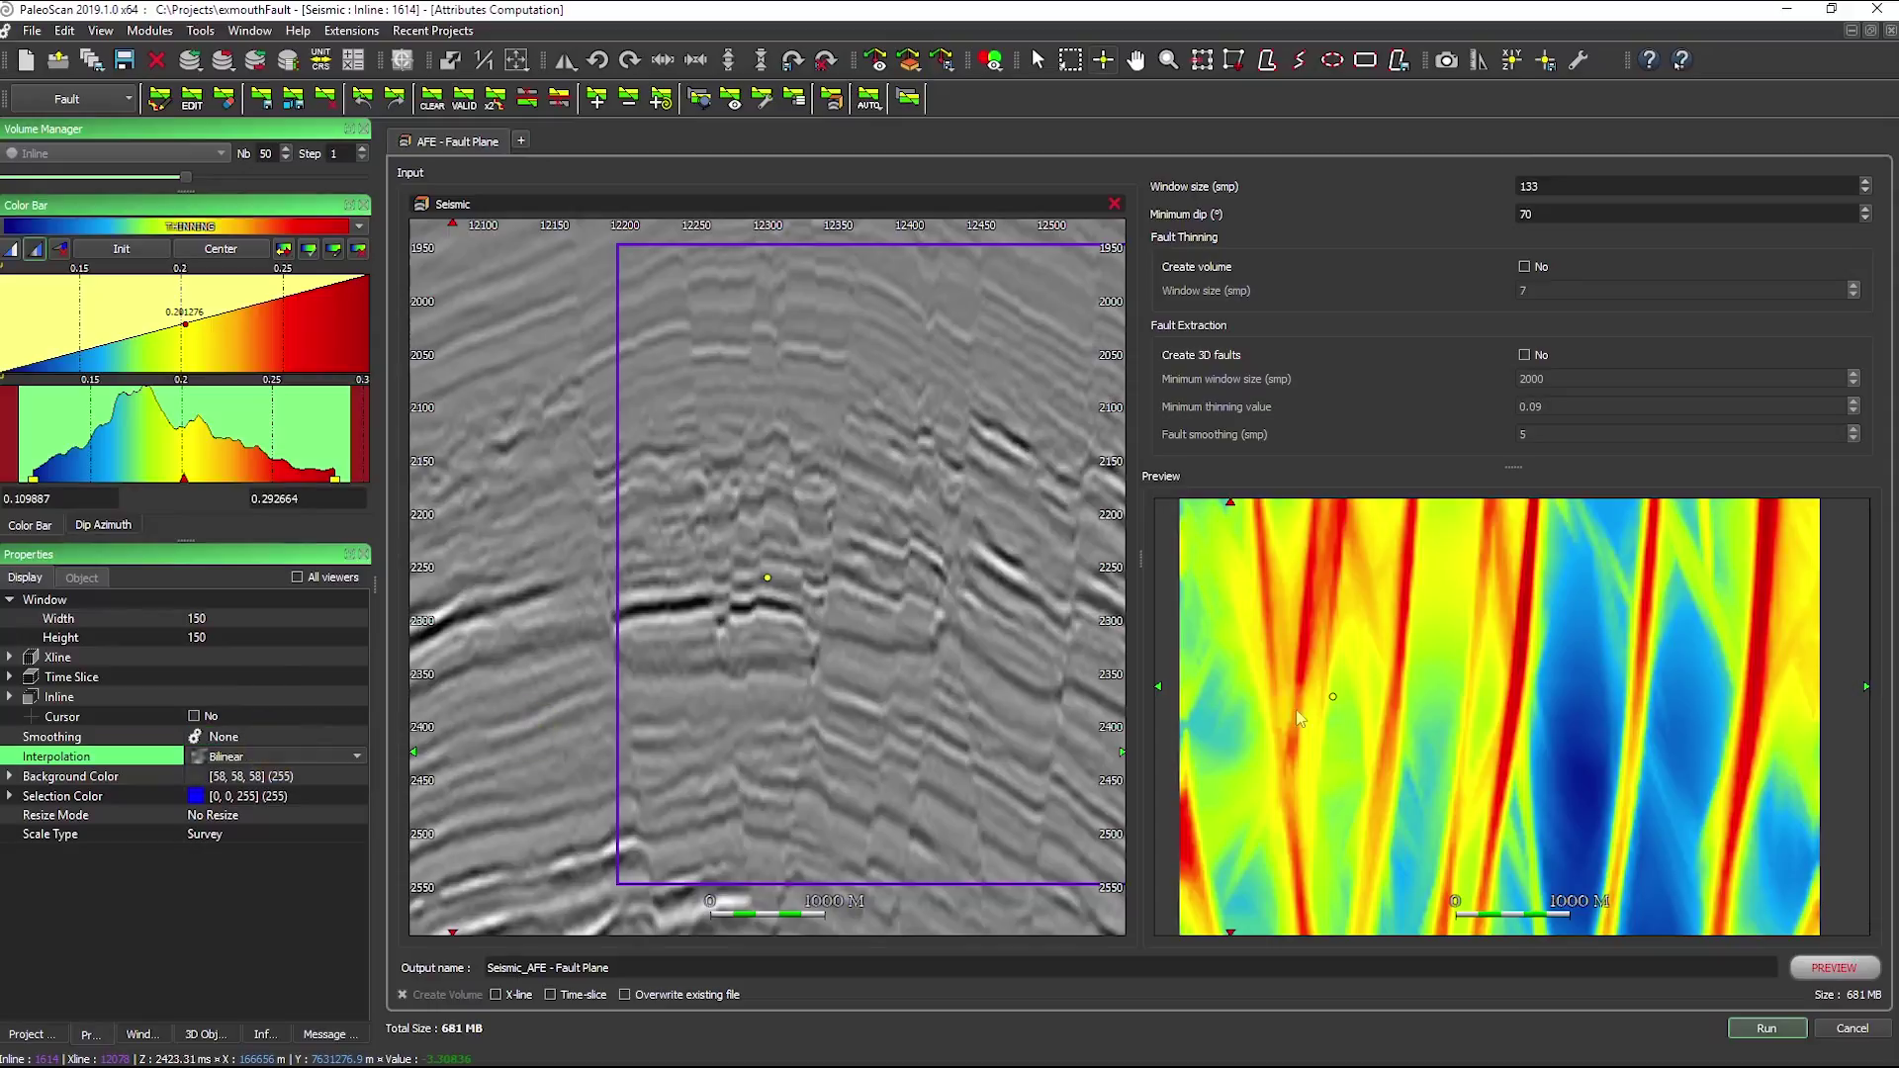
scroll(1370, 633, up, 3)
scroll(767, 577, up, 5)
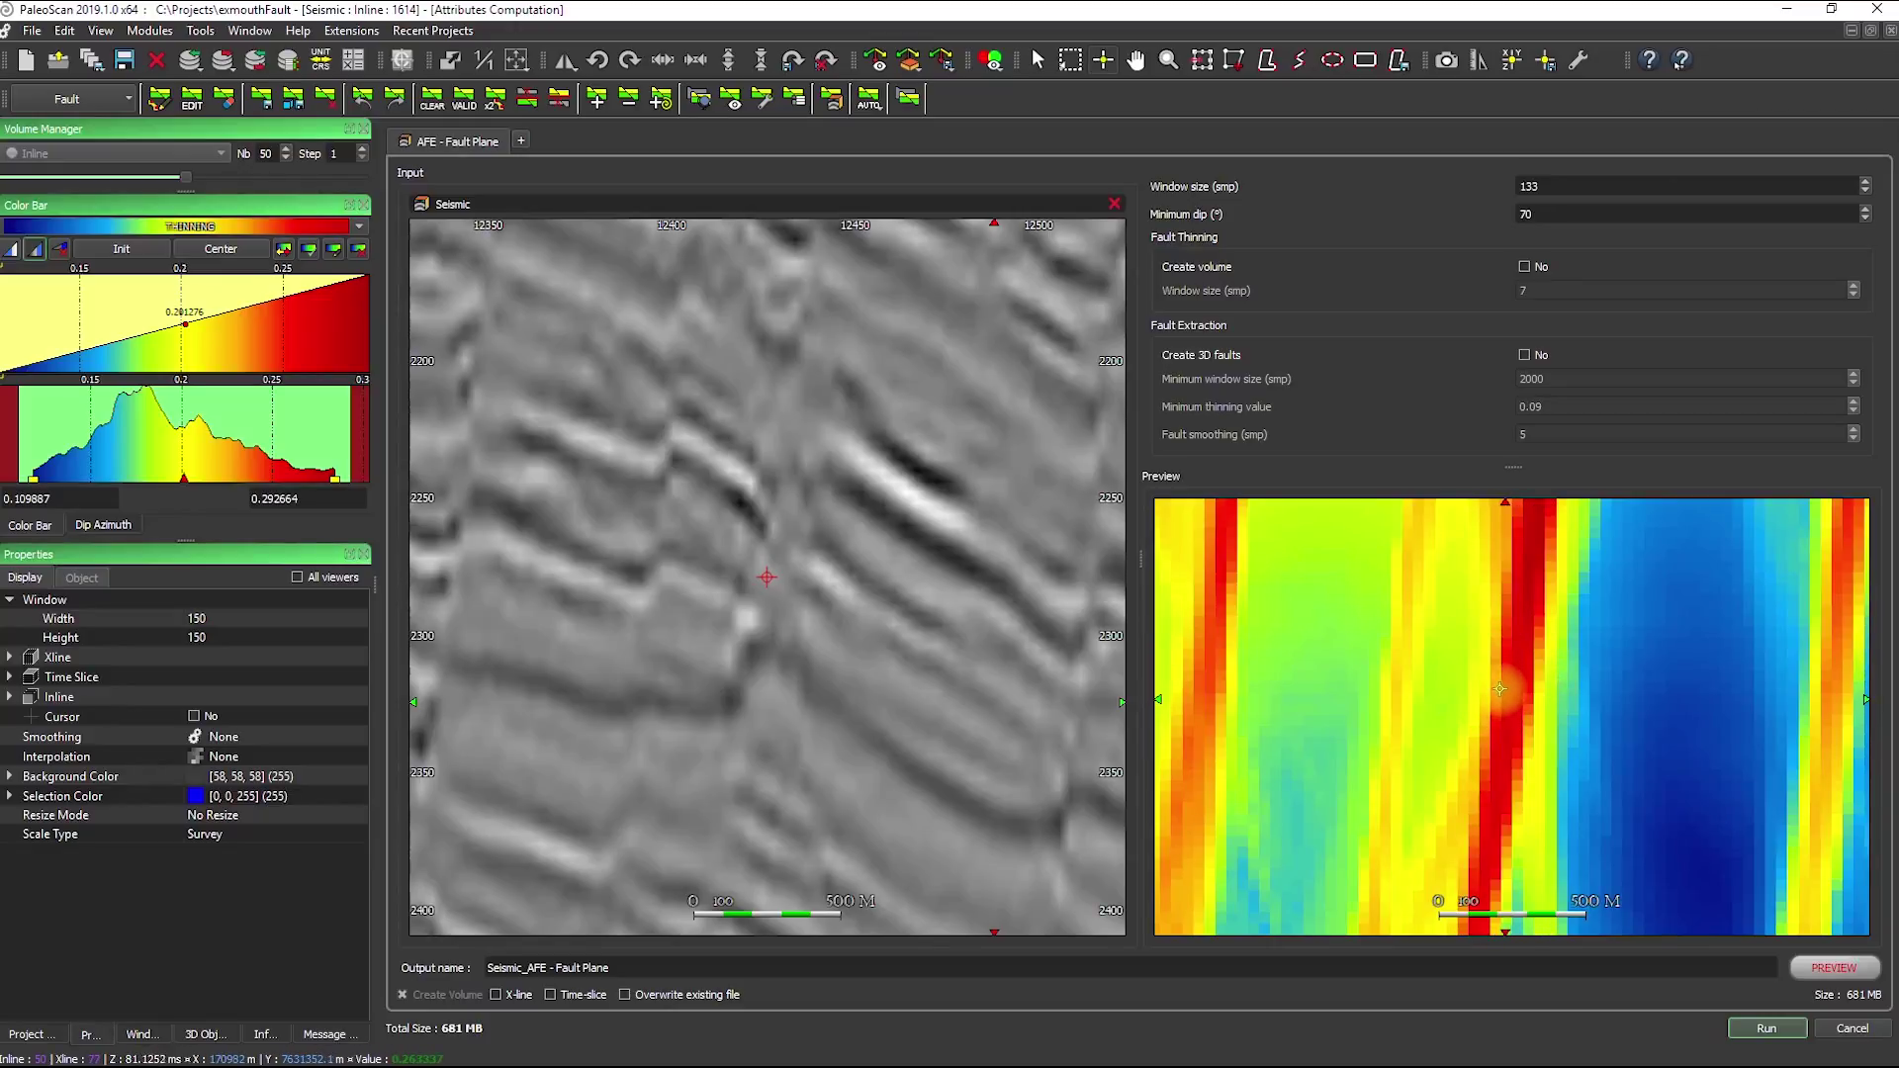
scroll(1502, 732, down, 5)
scroll(1497, 760, down, 5)
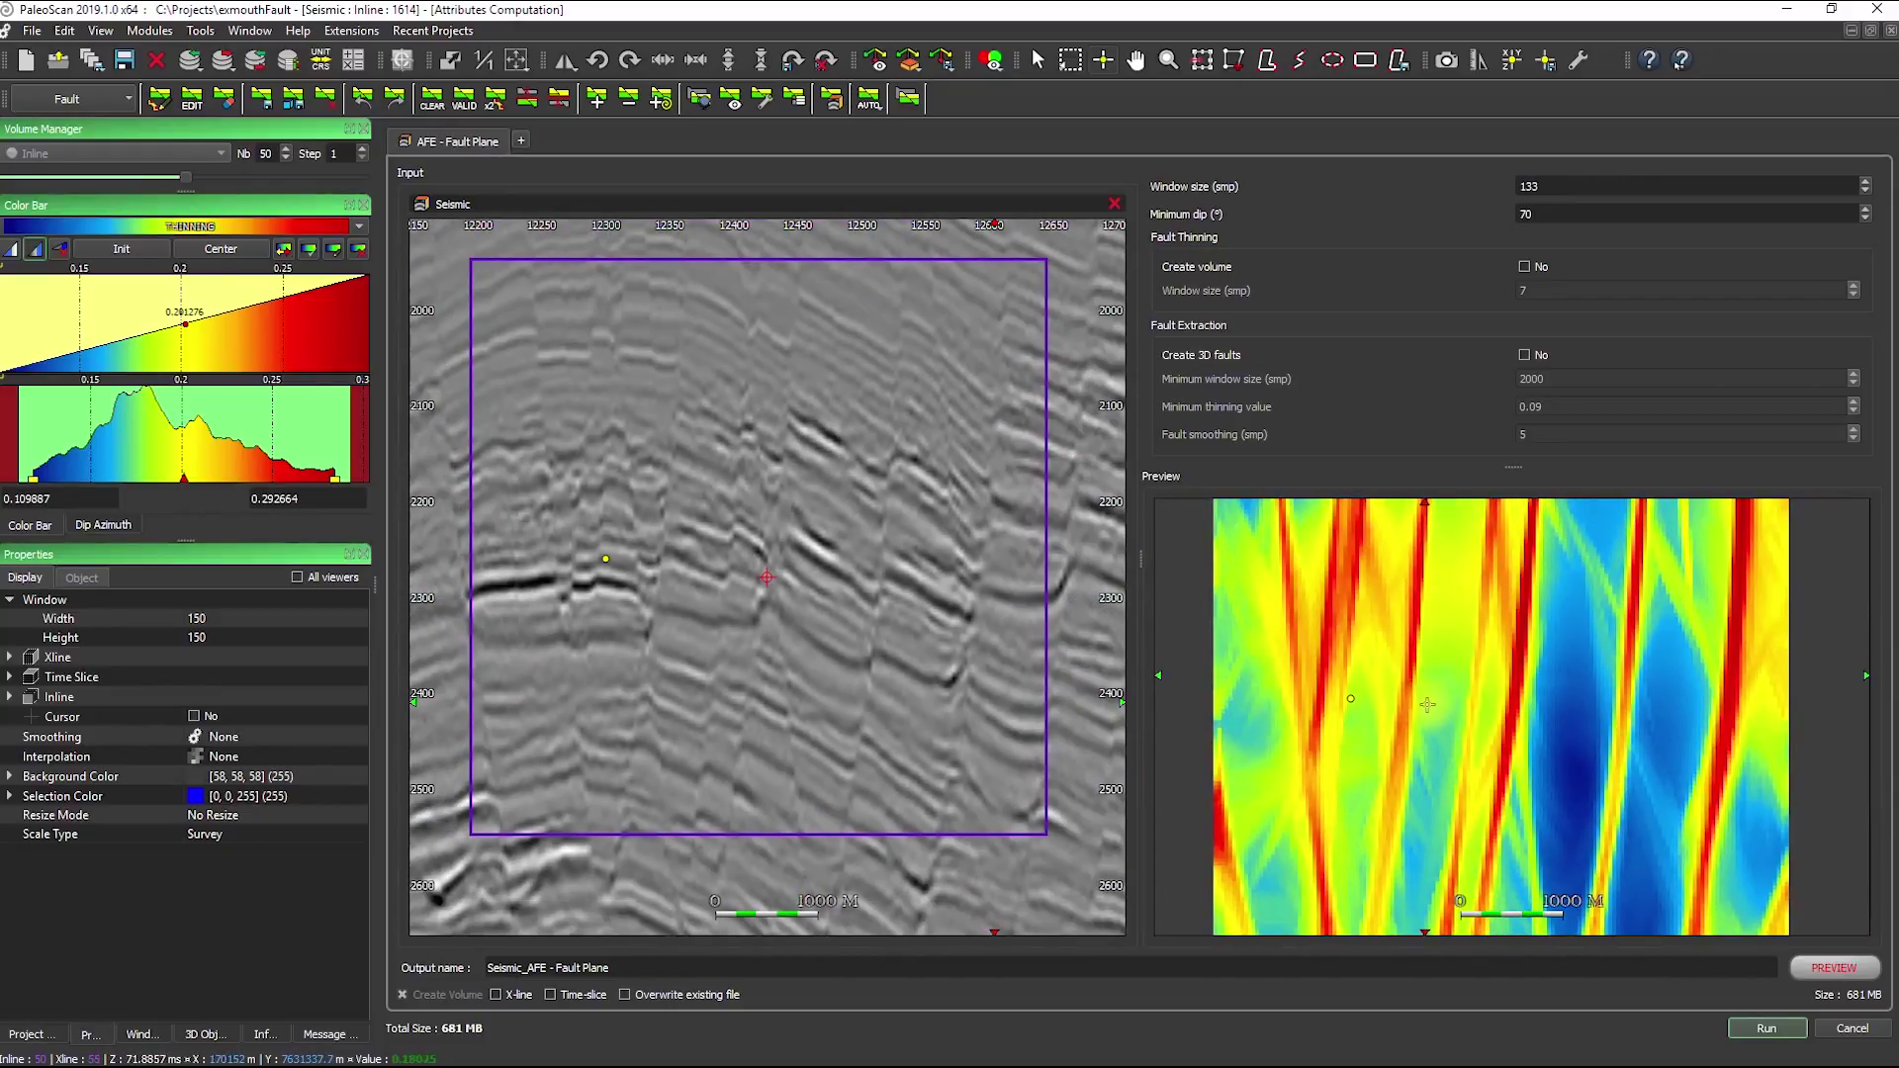
scroll(1484, 718, down, 5)
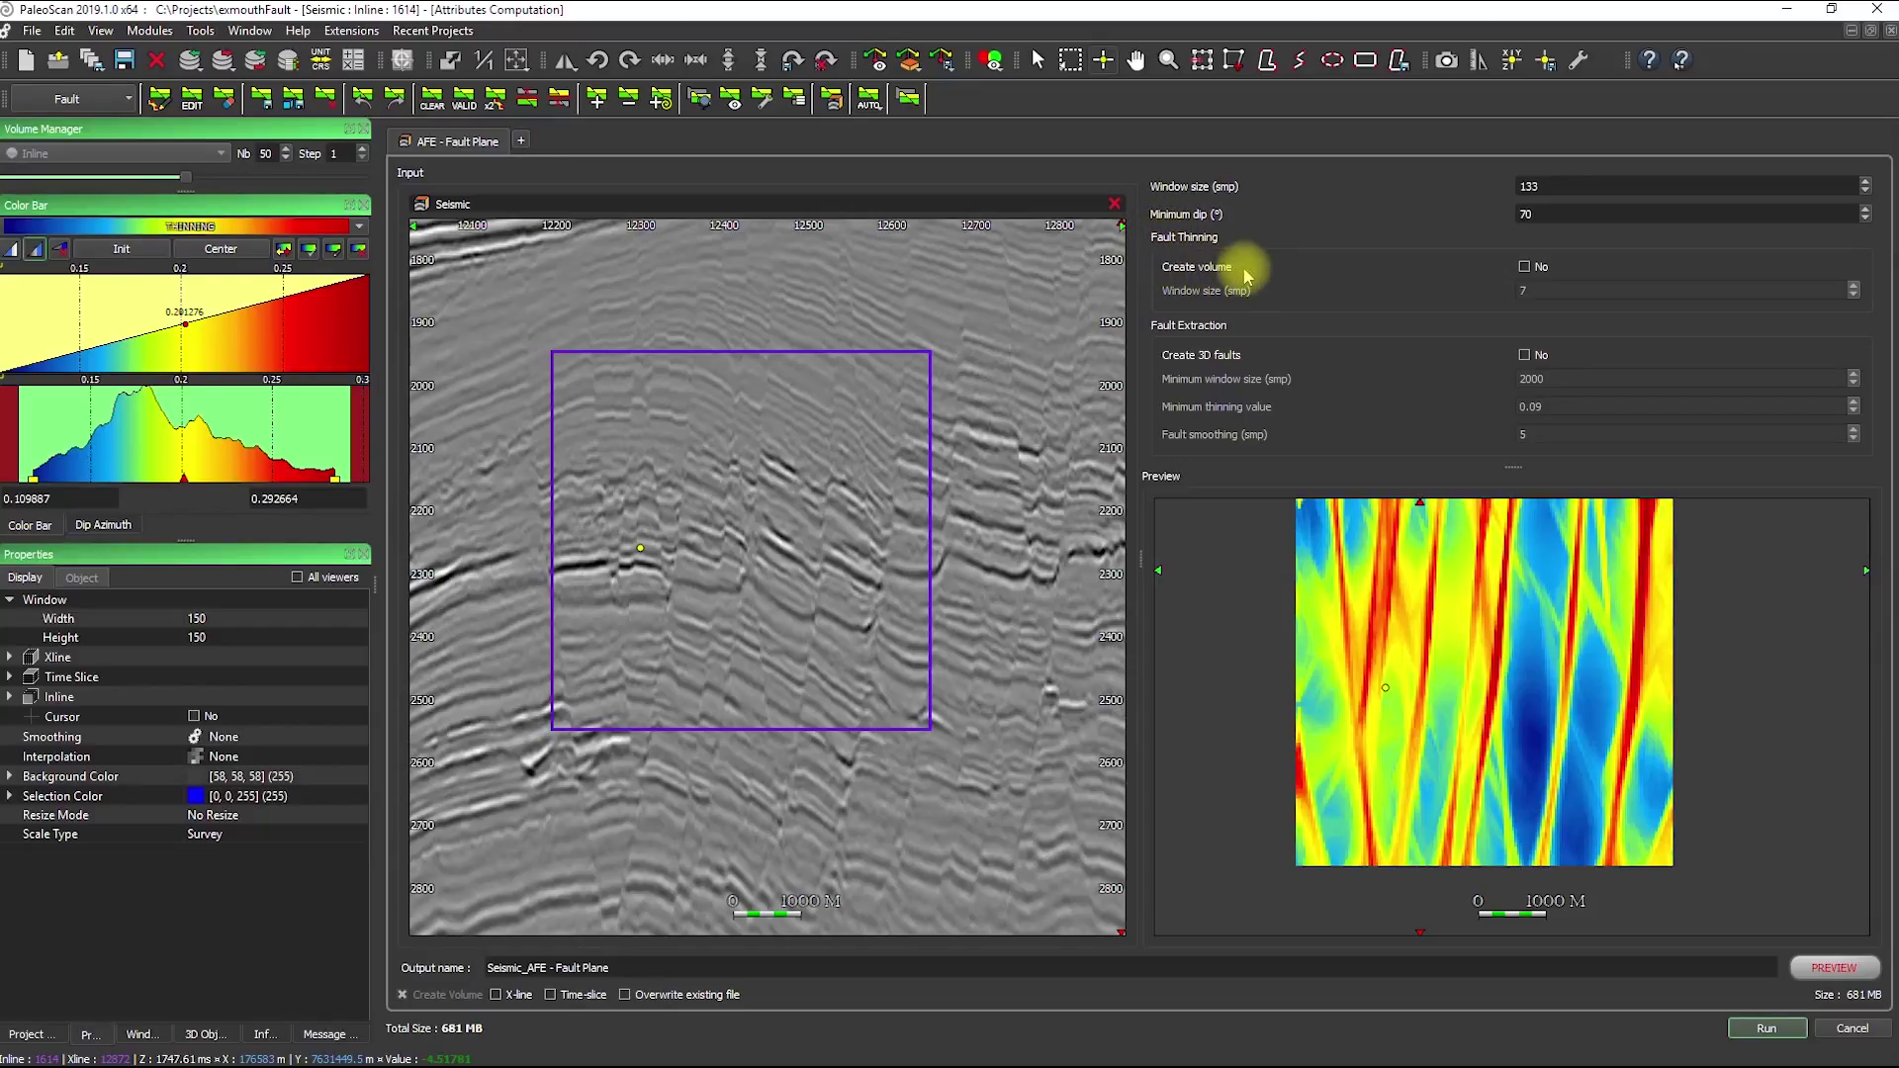
Enable the fault thinning volume and preview it around a new point near 2245 ms on inline 1614.
click(1525, 269)
click(706, 537)
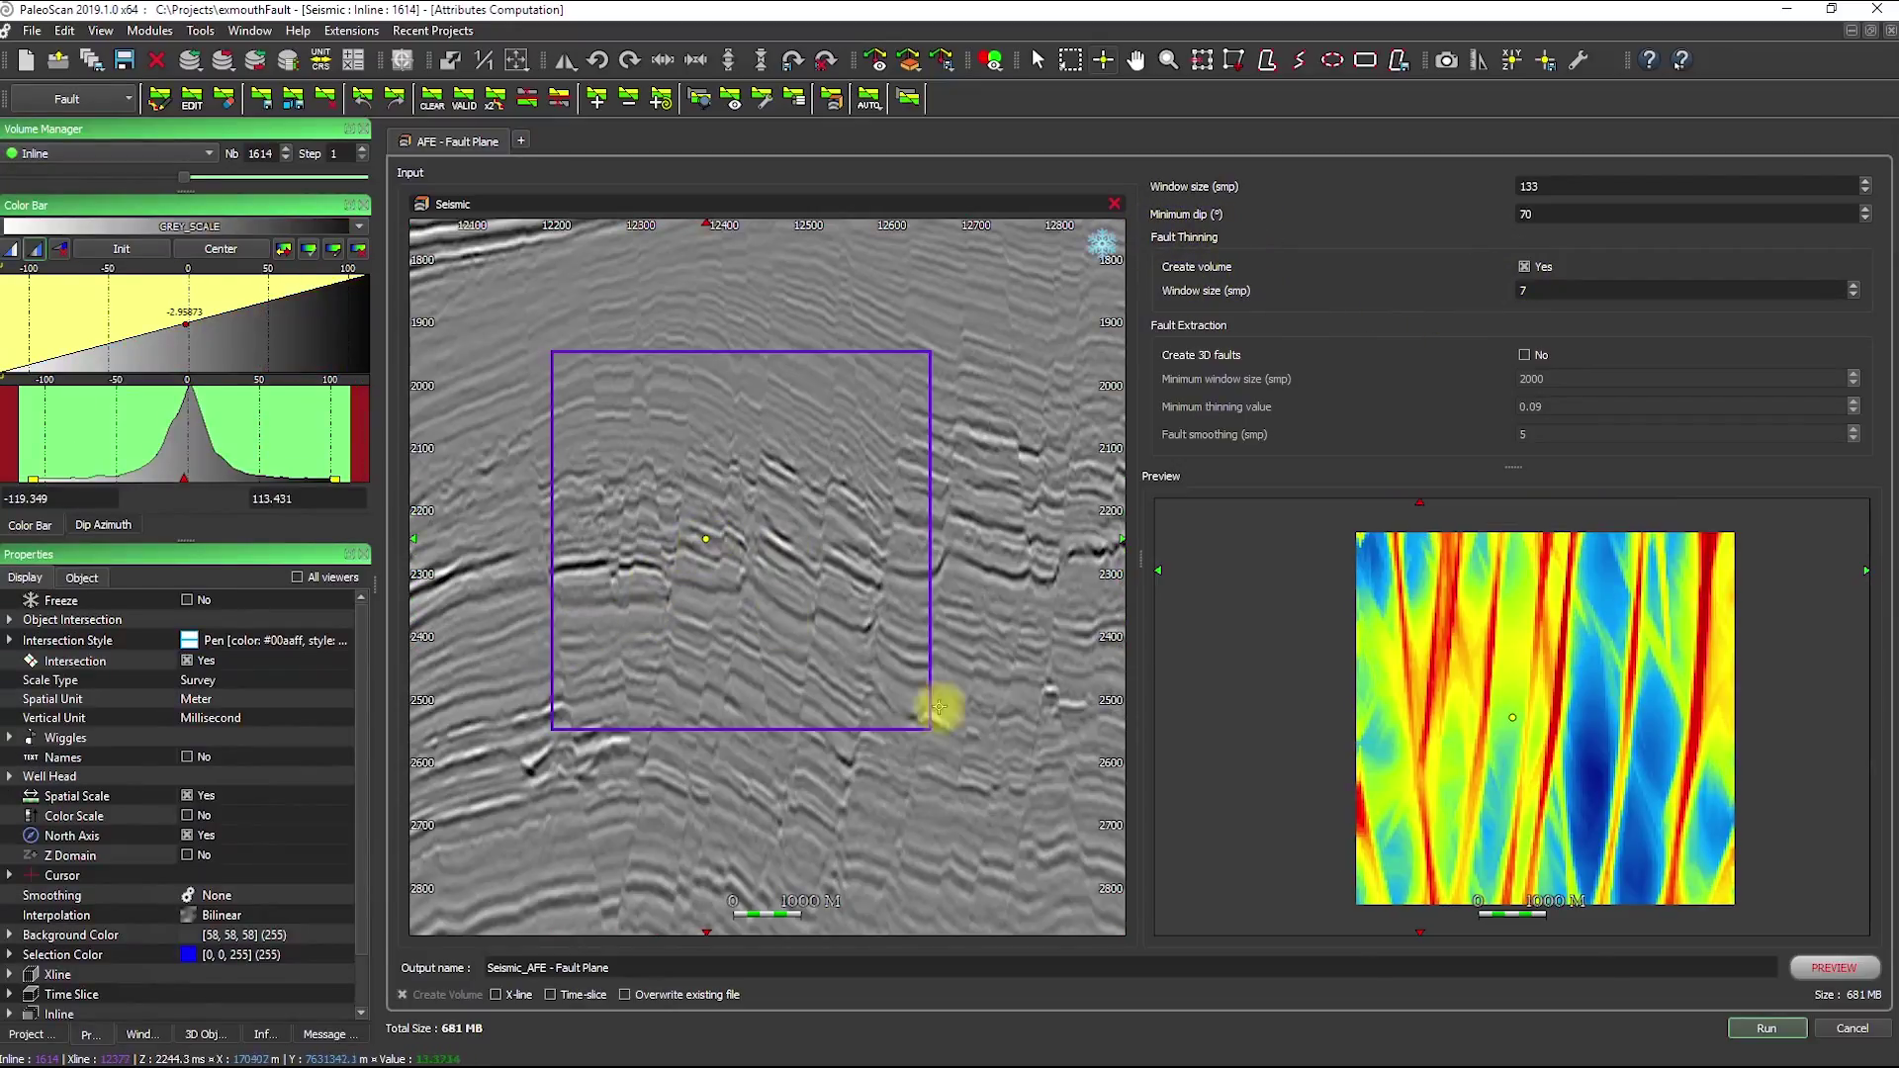
click(1832, 968)
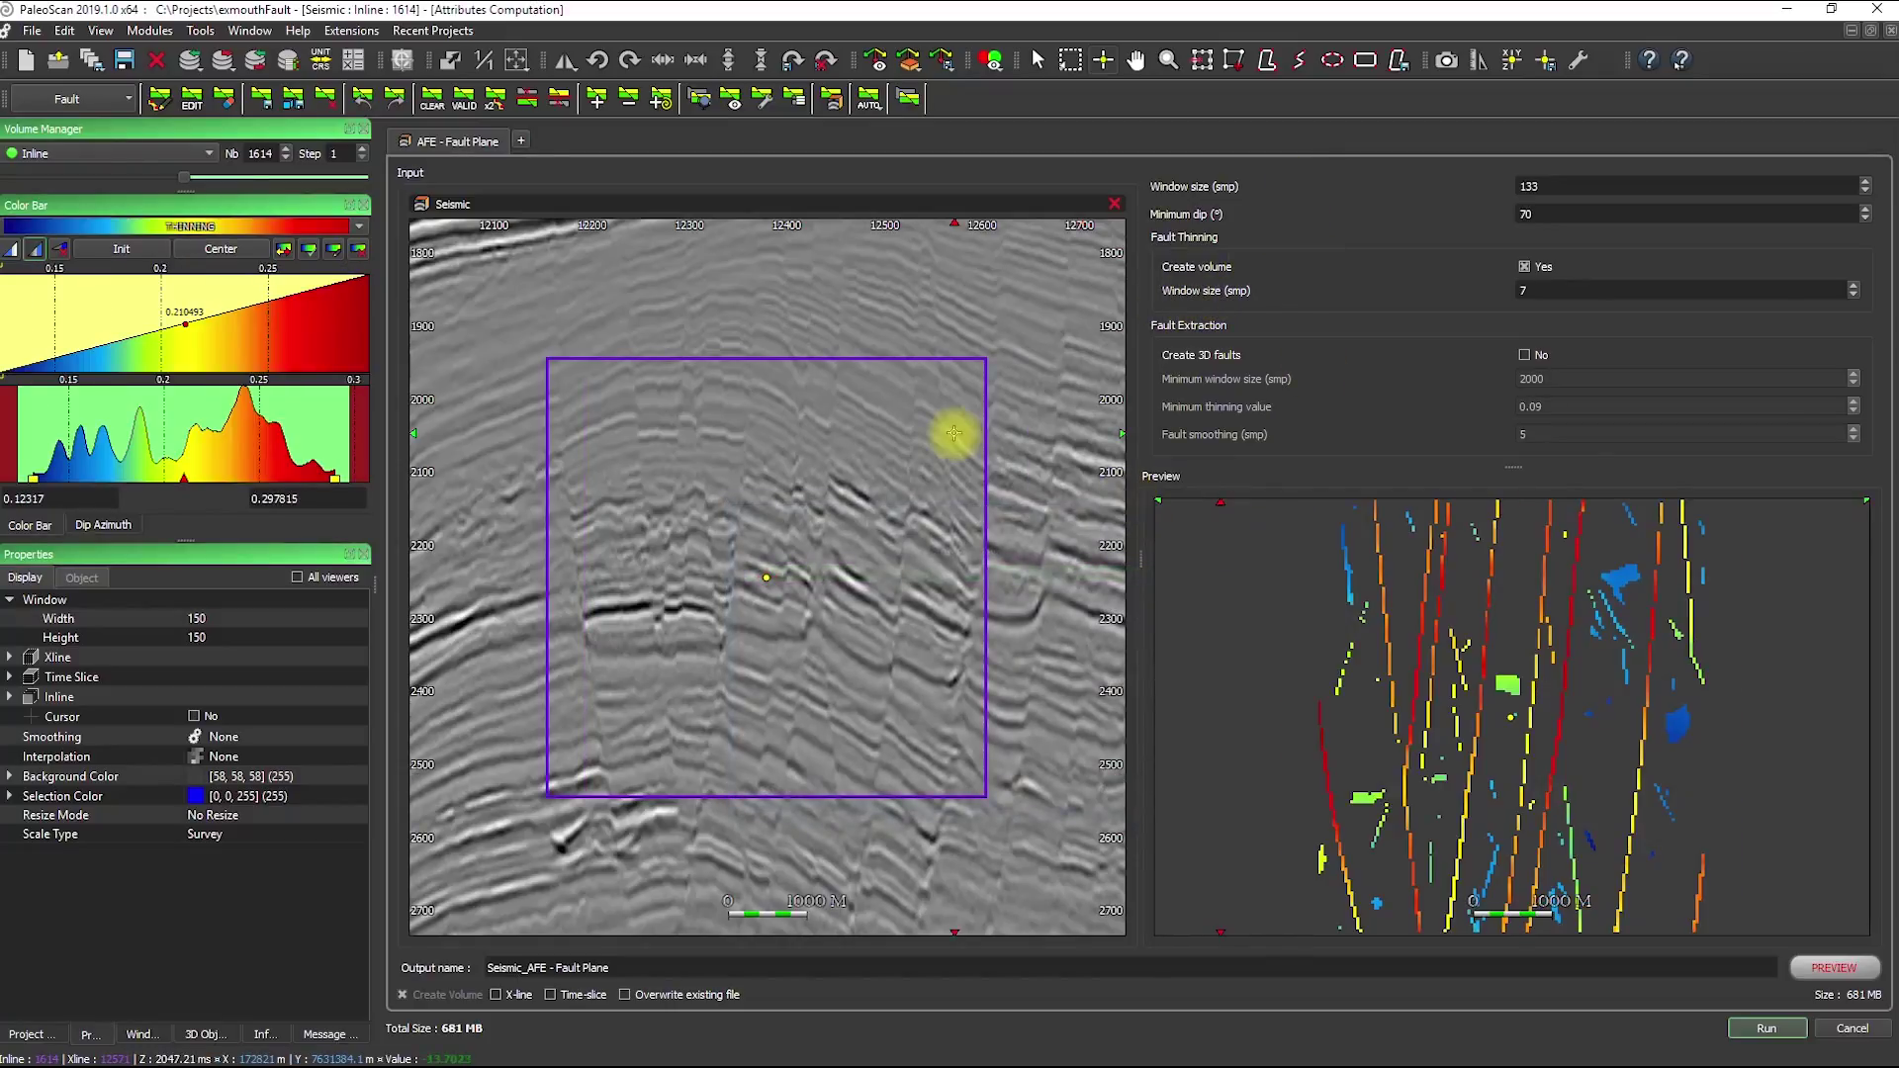
Compare the thinned fault lines in the preview with the faults on the seismic section and adjacent inlines.
drag(1495, 563, 1478, 742)
mouse_move(1547, 585)
mouse_down()
mouse_move(1522, 700)
mouse_move(1531, 758)
mouse_move(1536, 653)
mouse_move(1569, 652)
mouse_move(1556, 760)
mouse_up()
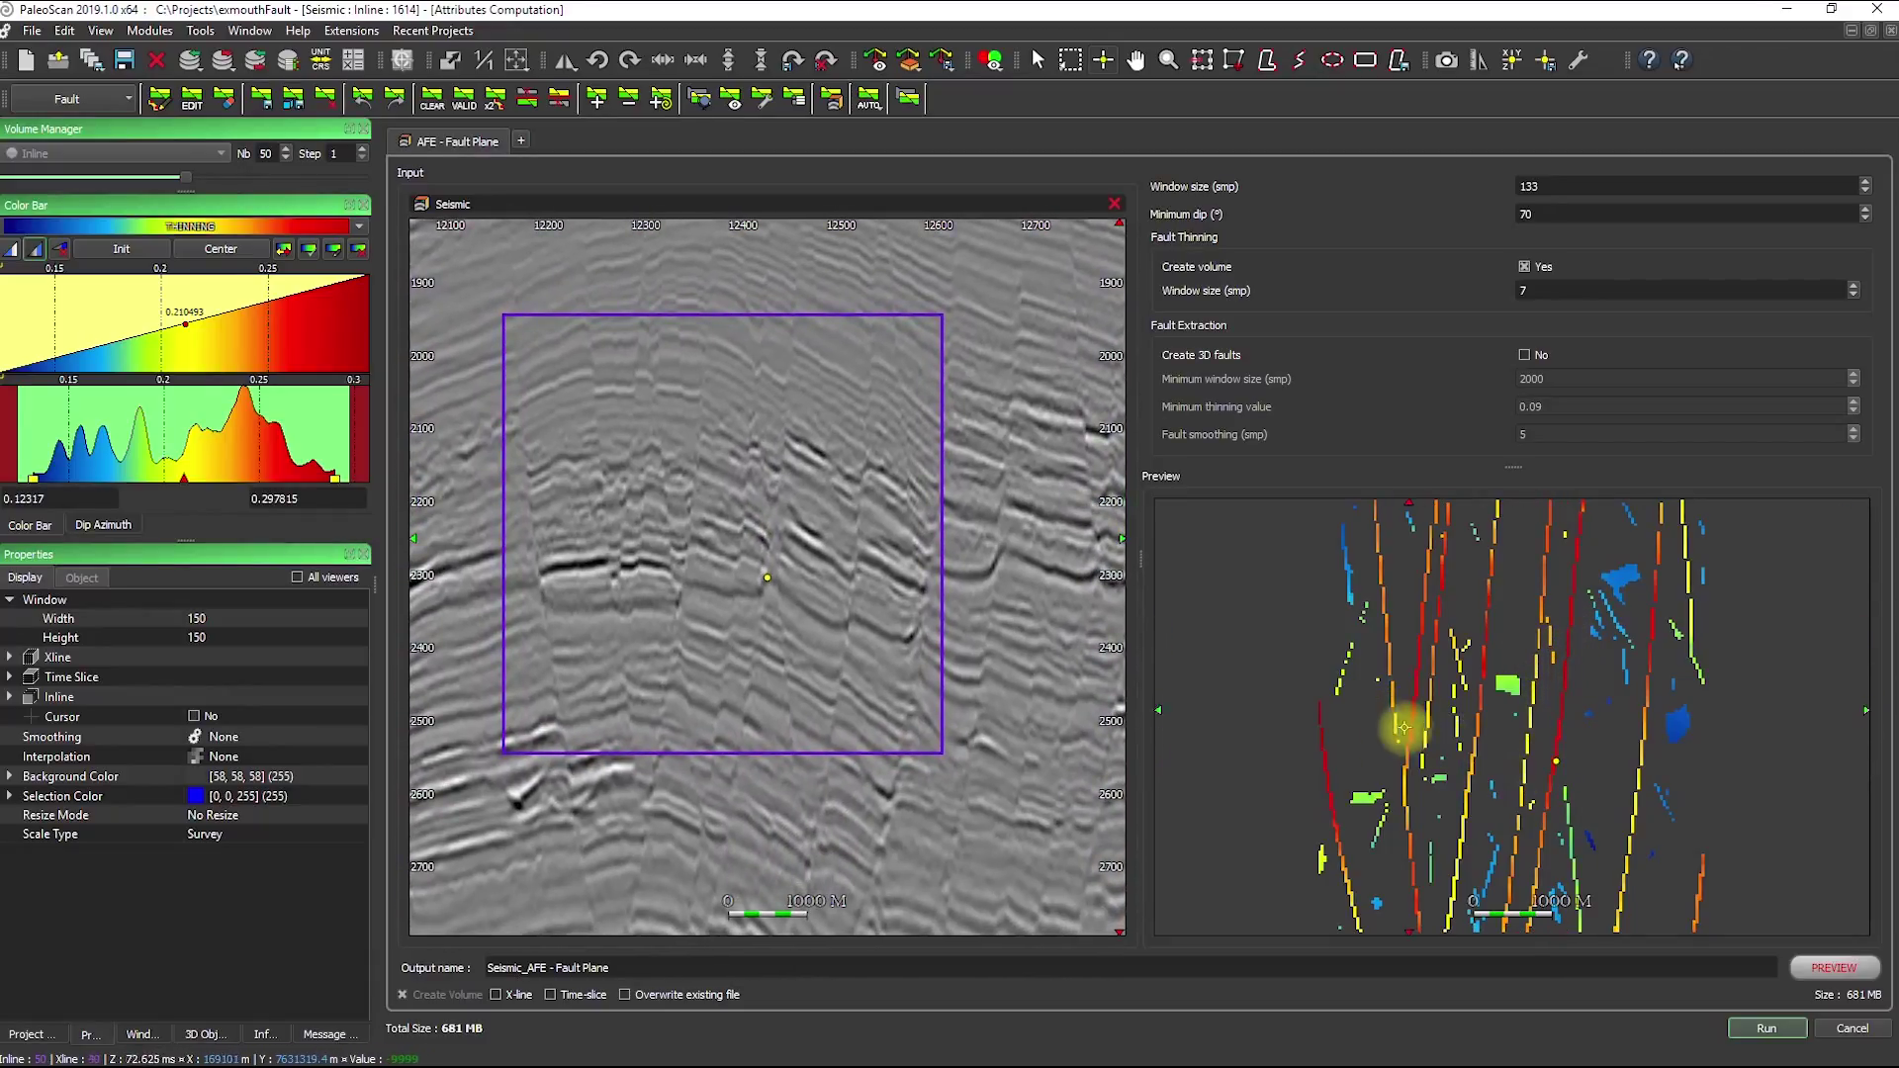
drag(1320, 744, 1335, 799)
middle_drag(1011, 617, 866, 634)
scroll(882, 641, up, 4)
scroll(865, 634, down, 2)
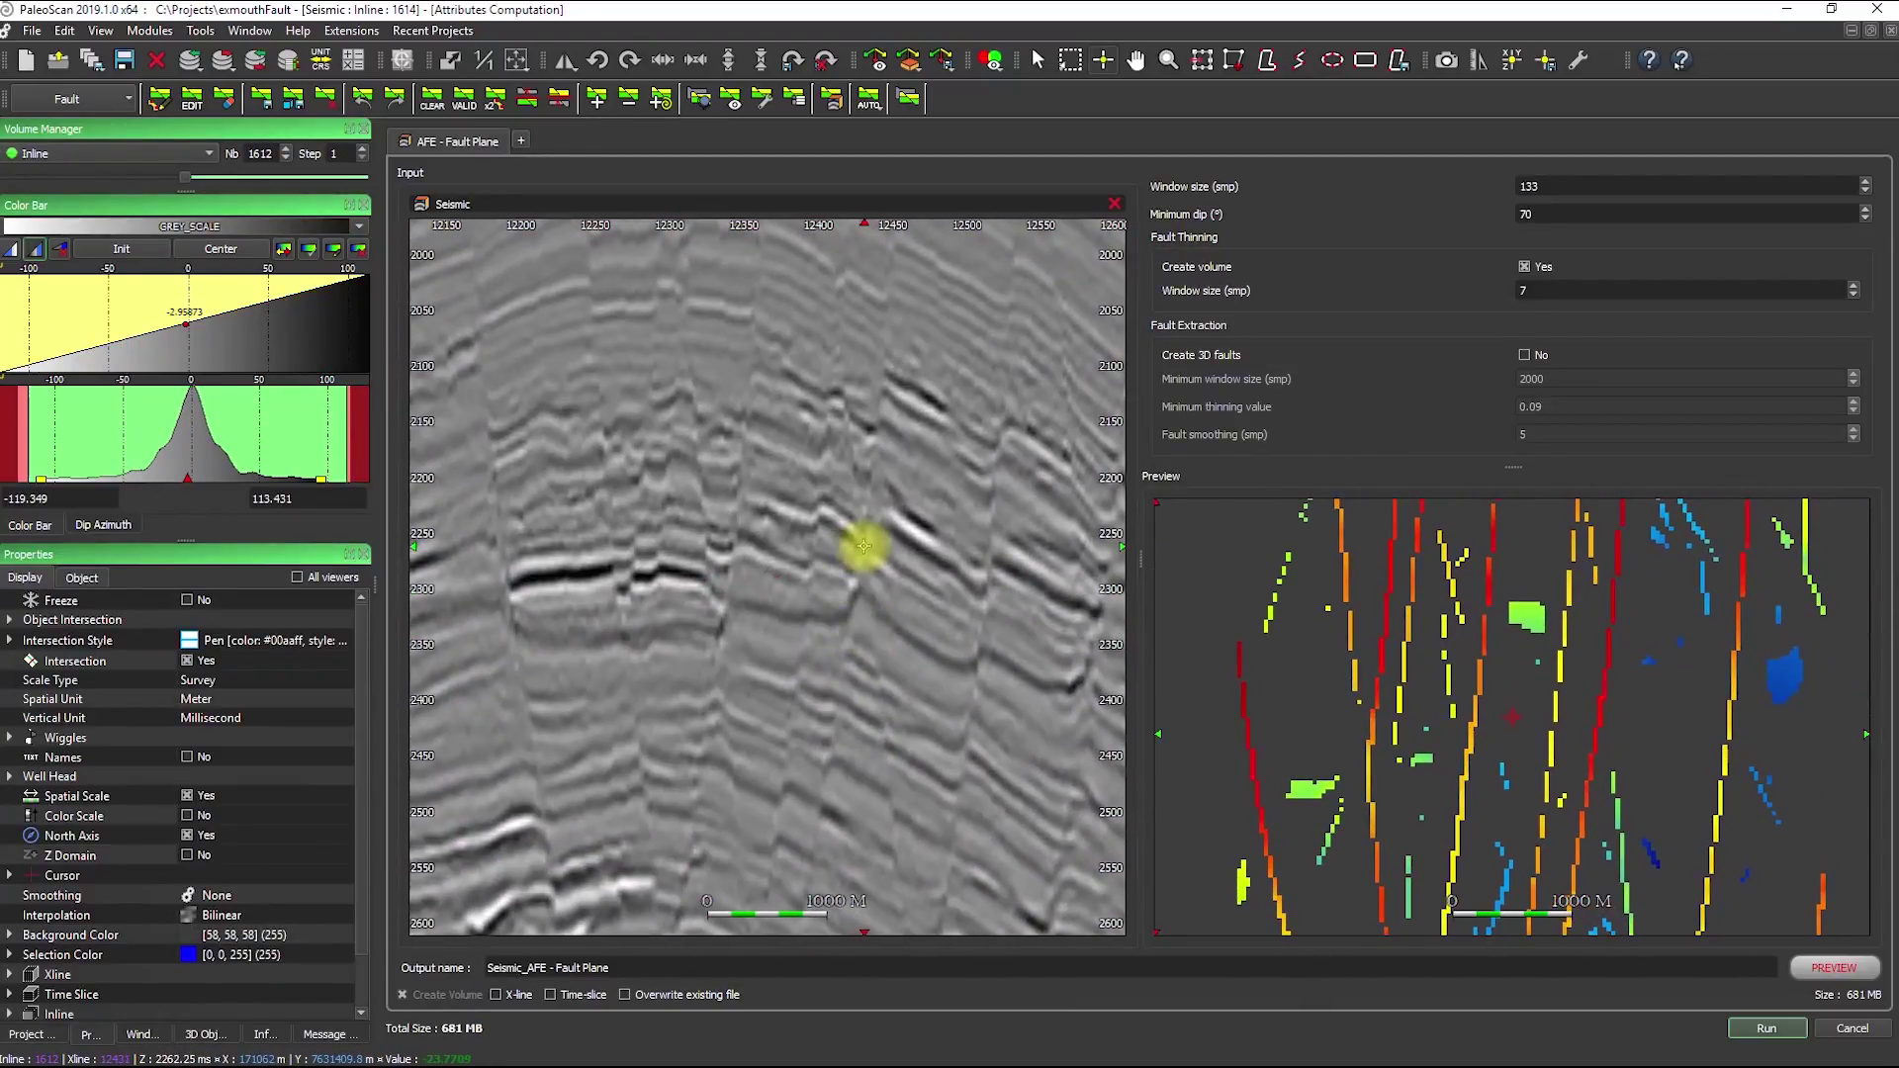
drag(839, 508, 769, 507)
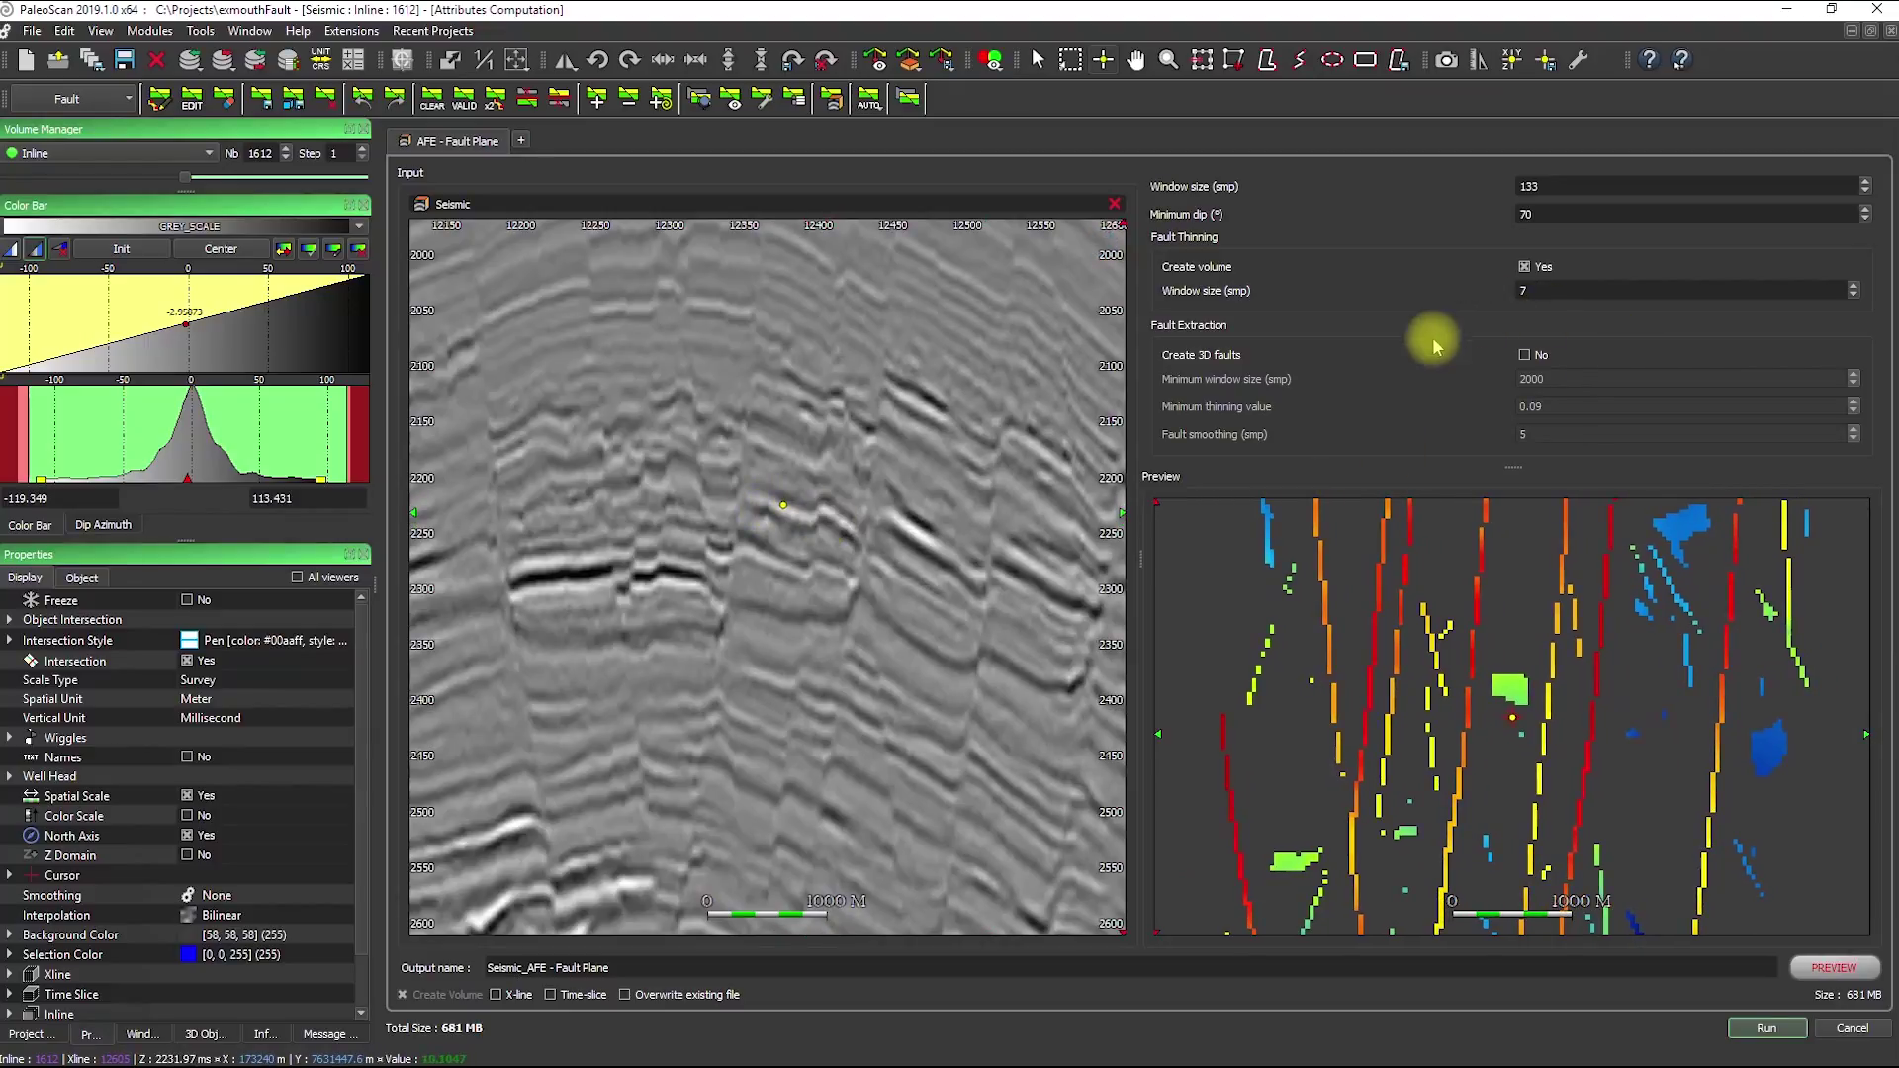
scroll(918, 576, up, 2)
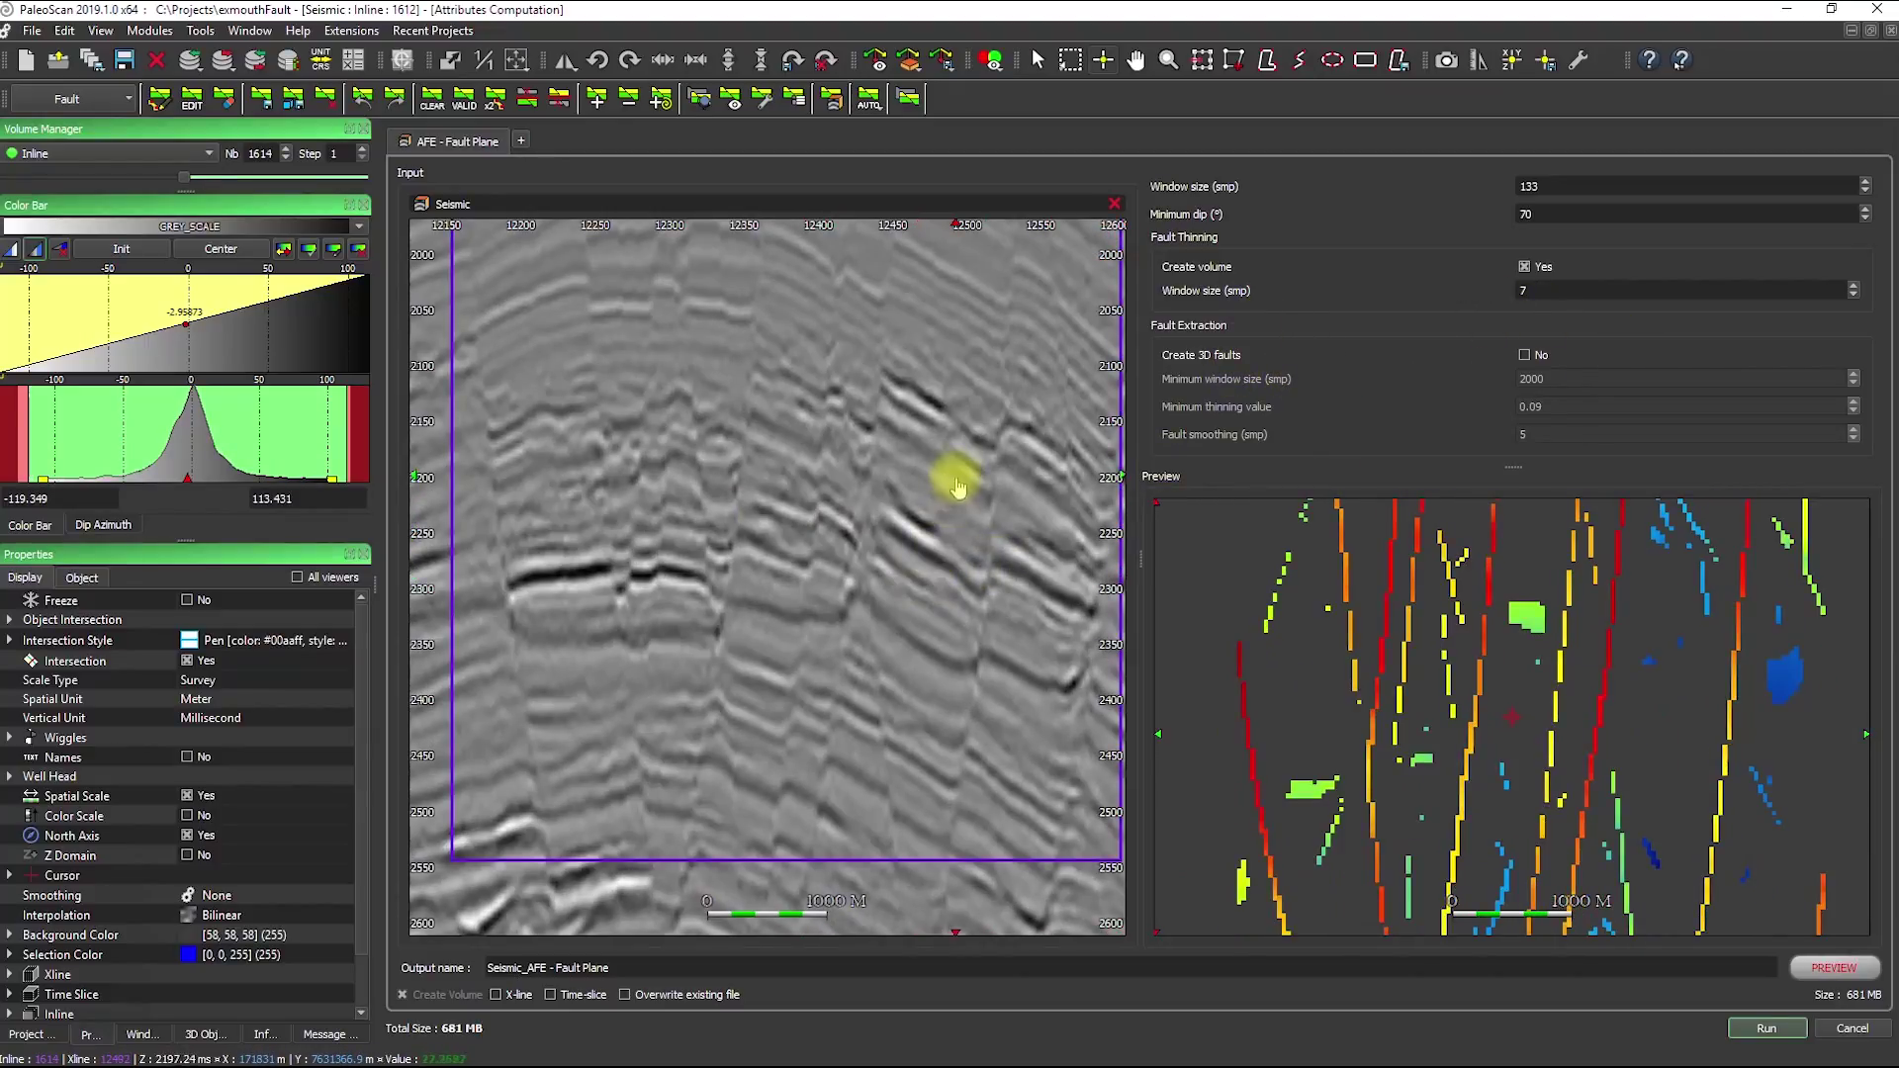
middle_drag(960, 480, 922, 523)
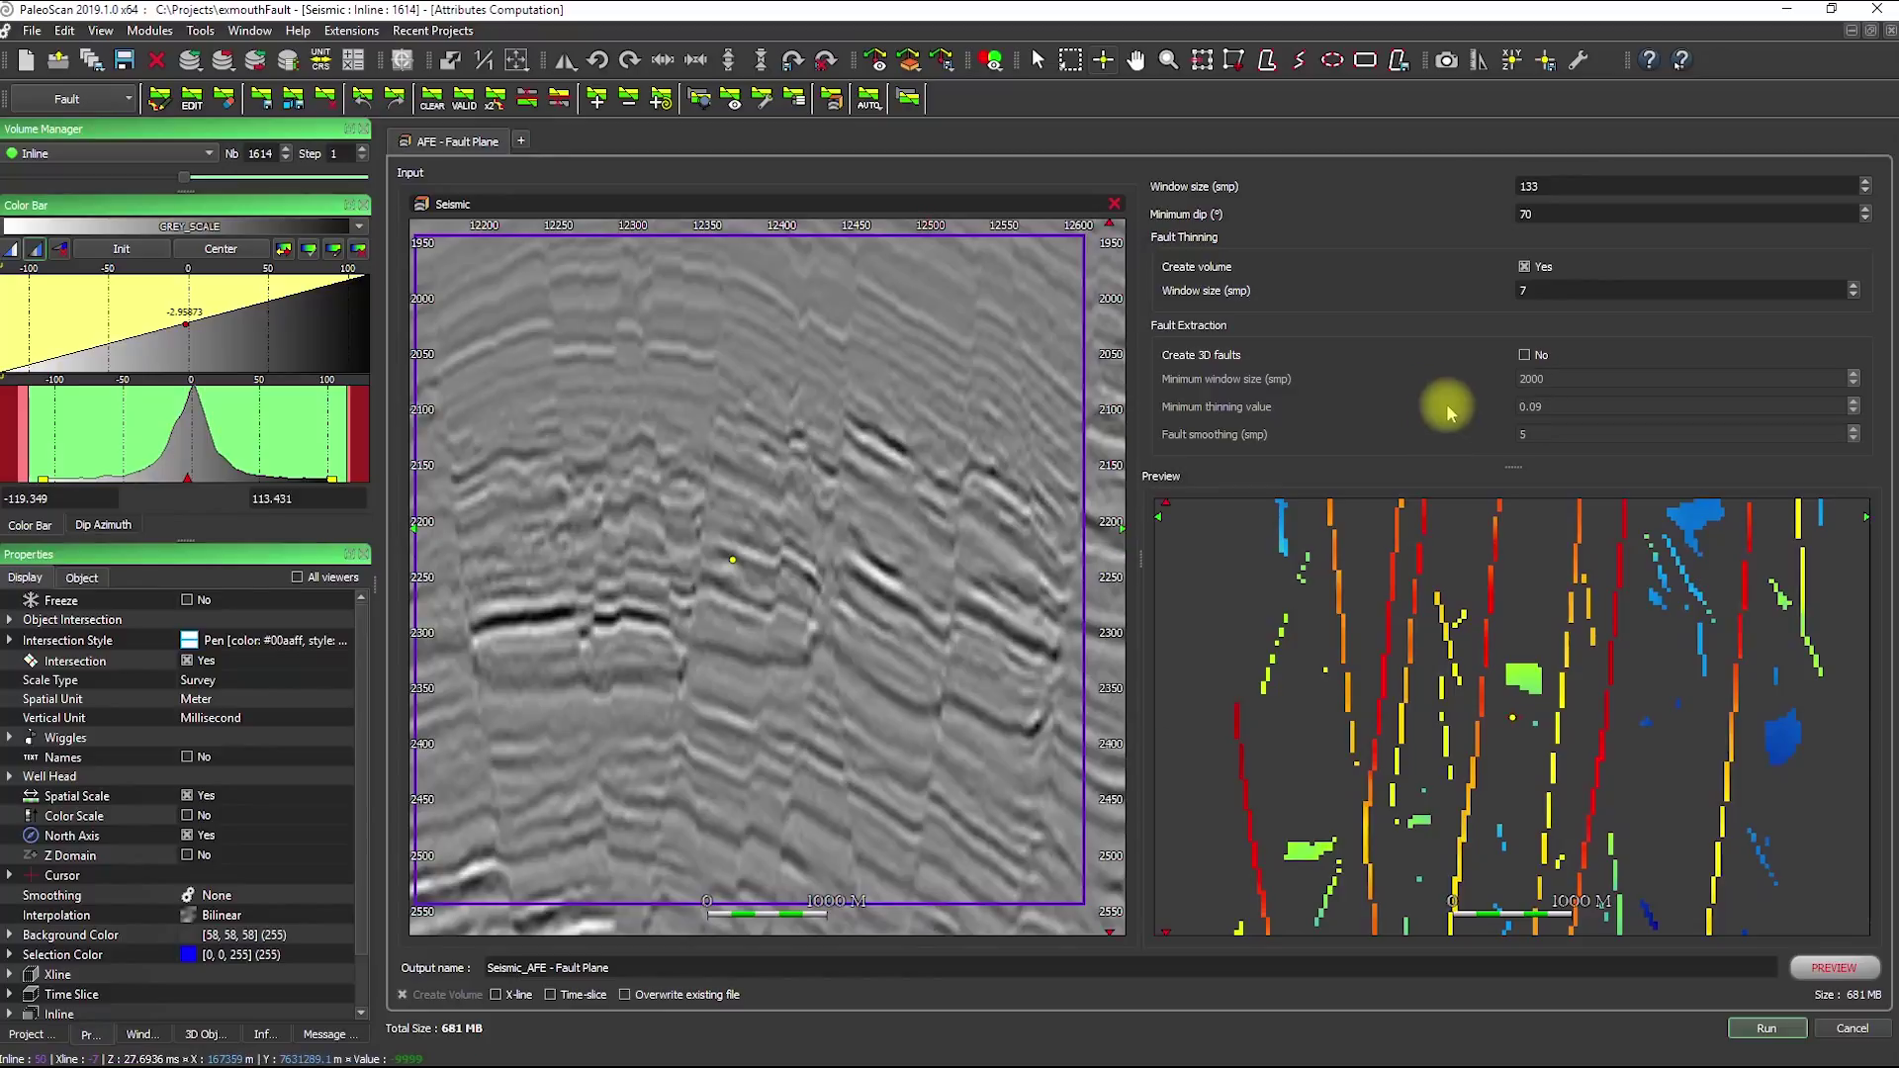
Enable the creation of 3D faults in the fault extraction settings.
click(1525, 356)
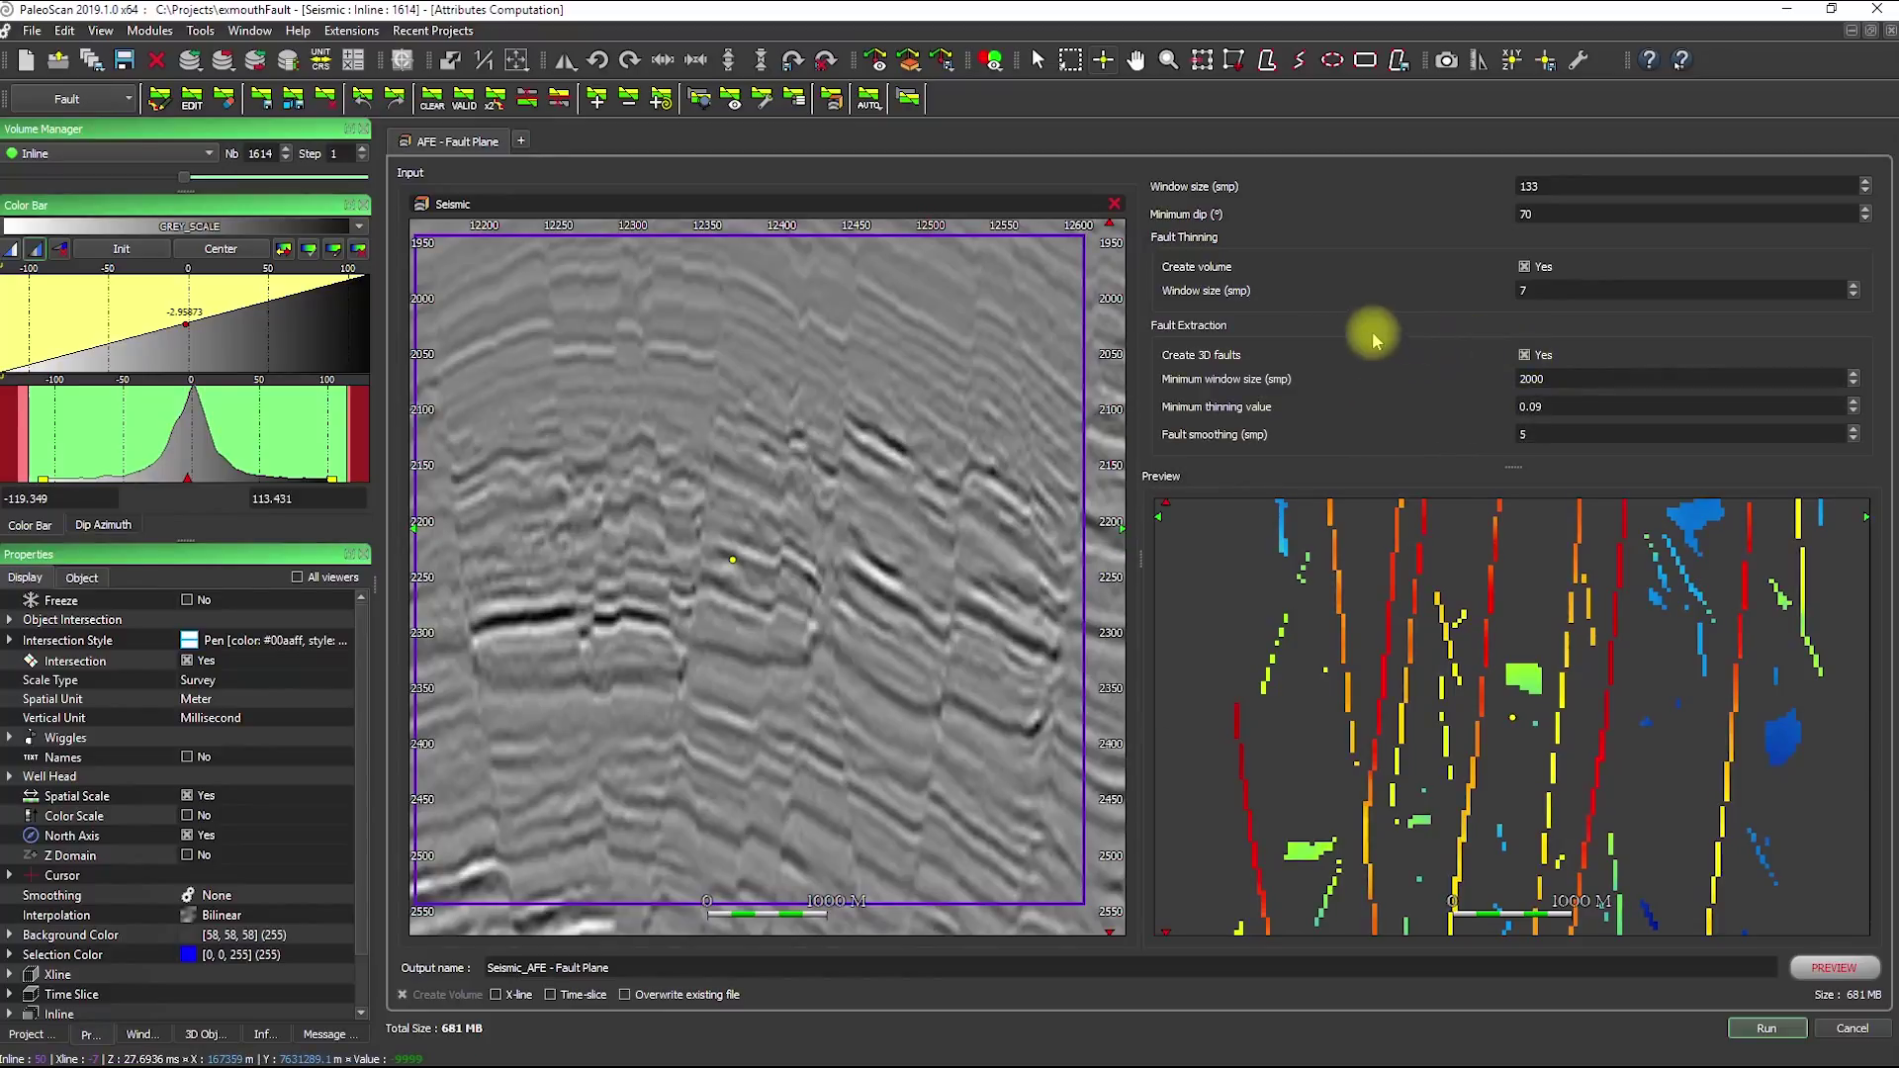
Preview the 3D fault extraction around a point in the central faulted area of the seismic section.
click(1322, 621)
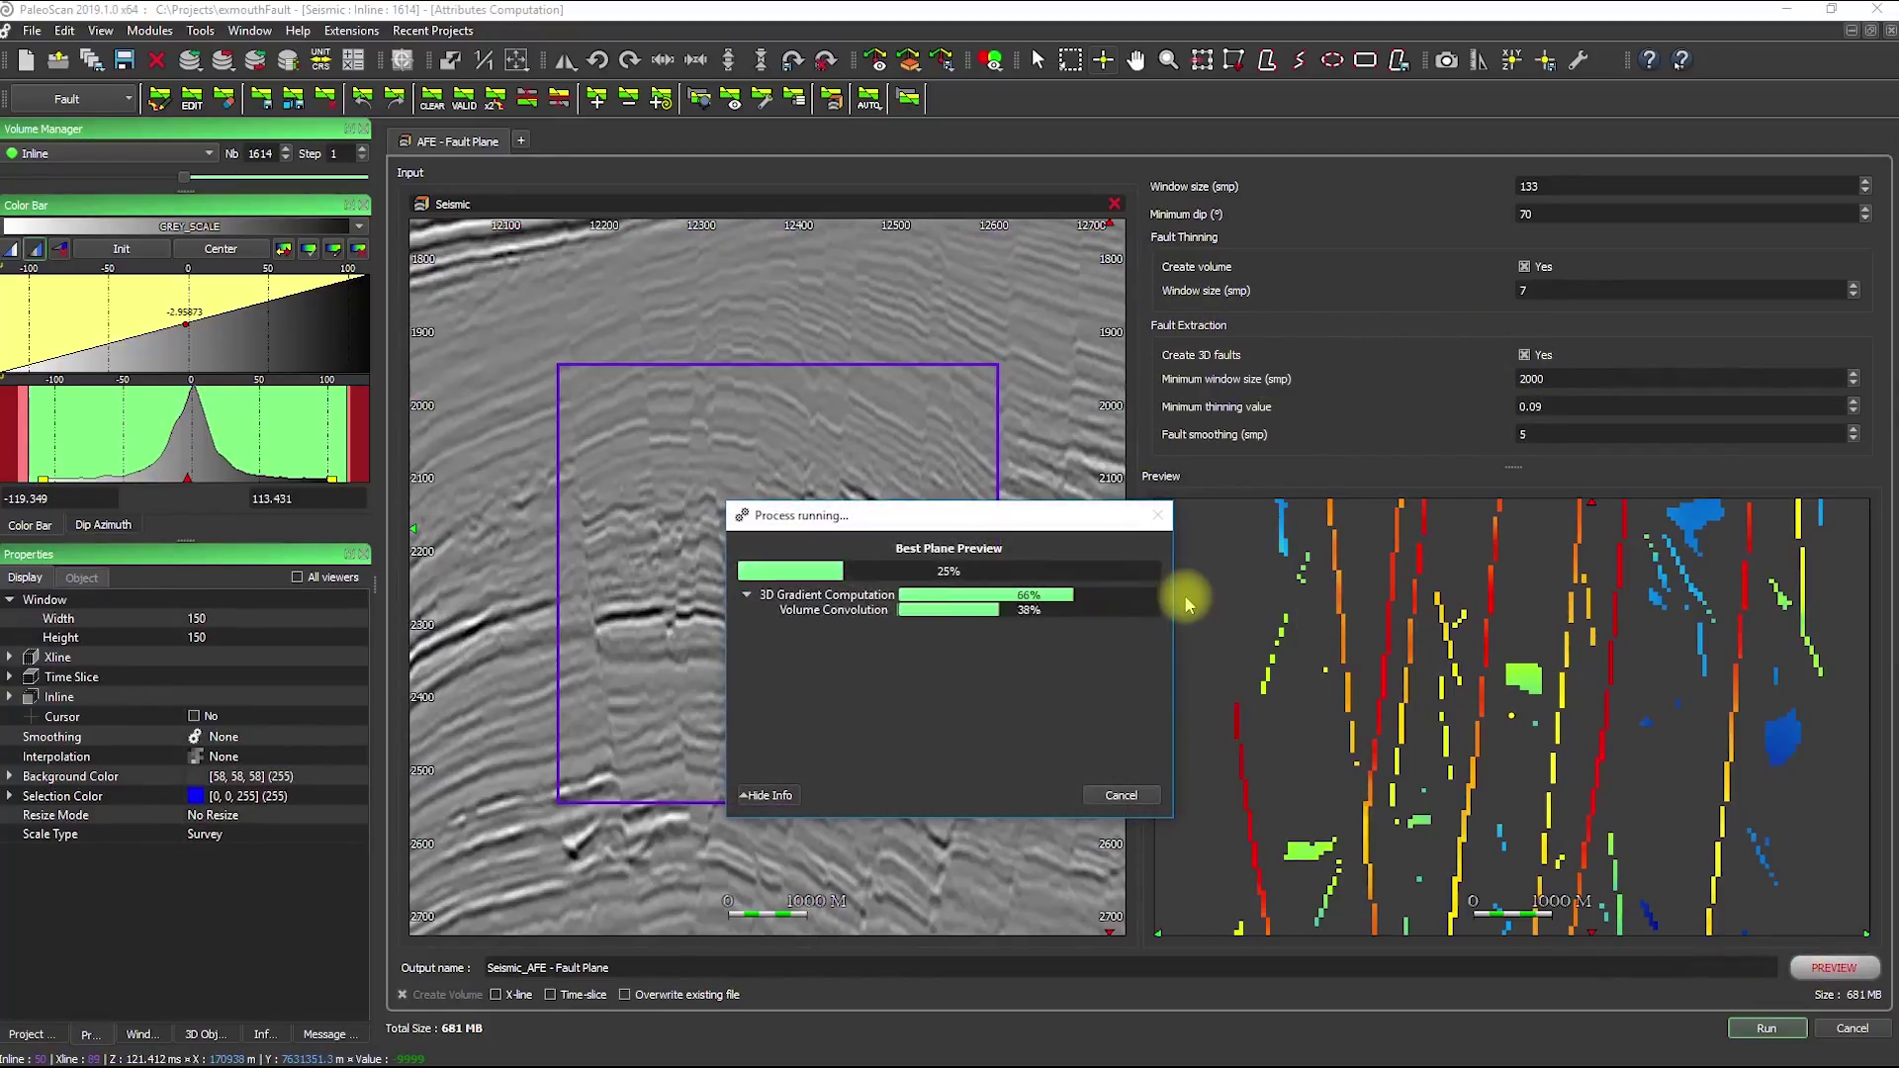
drag(886, 500, 876, 487)
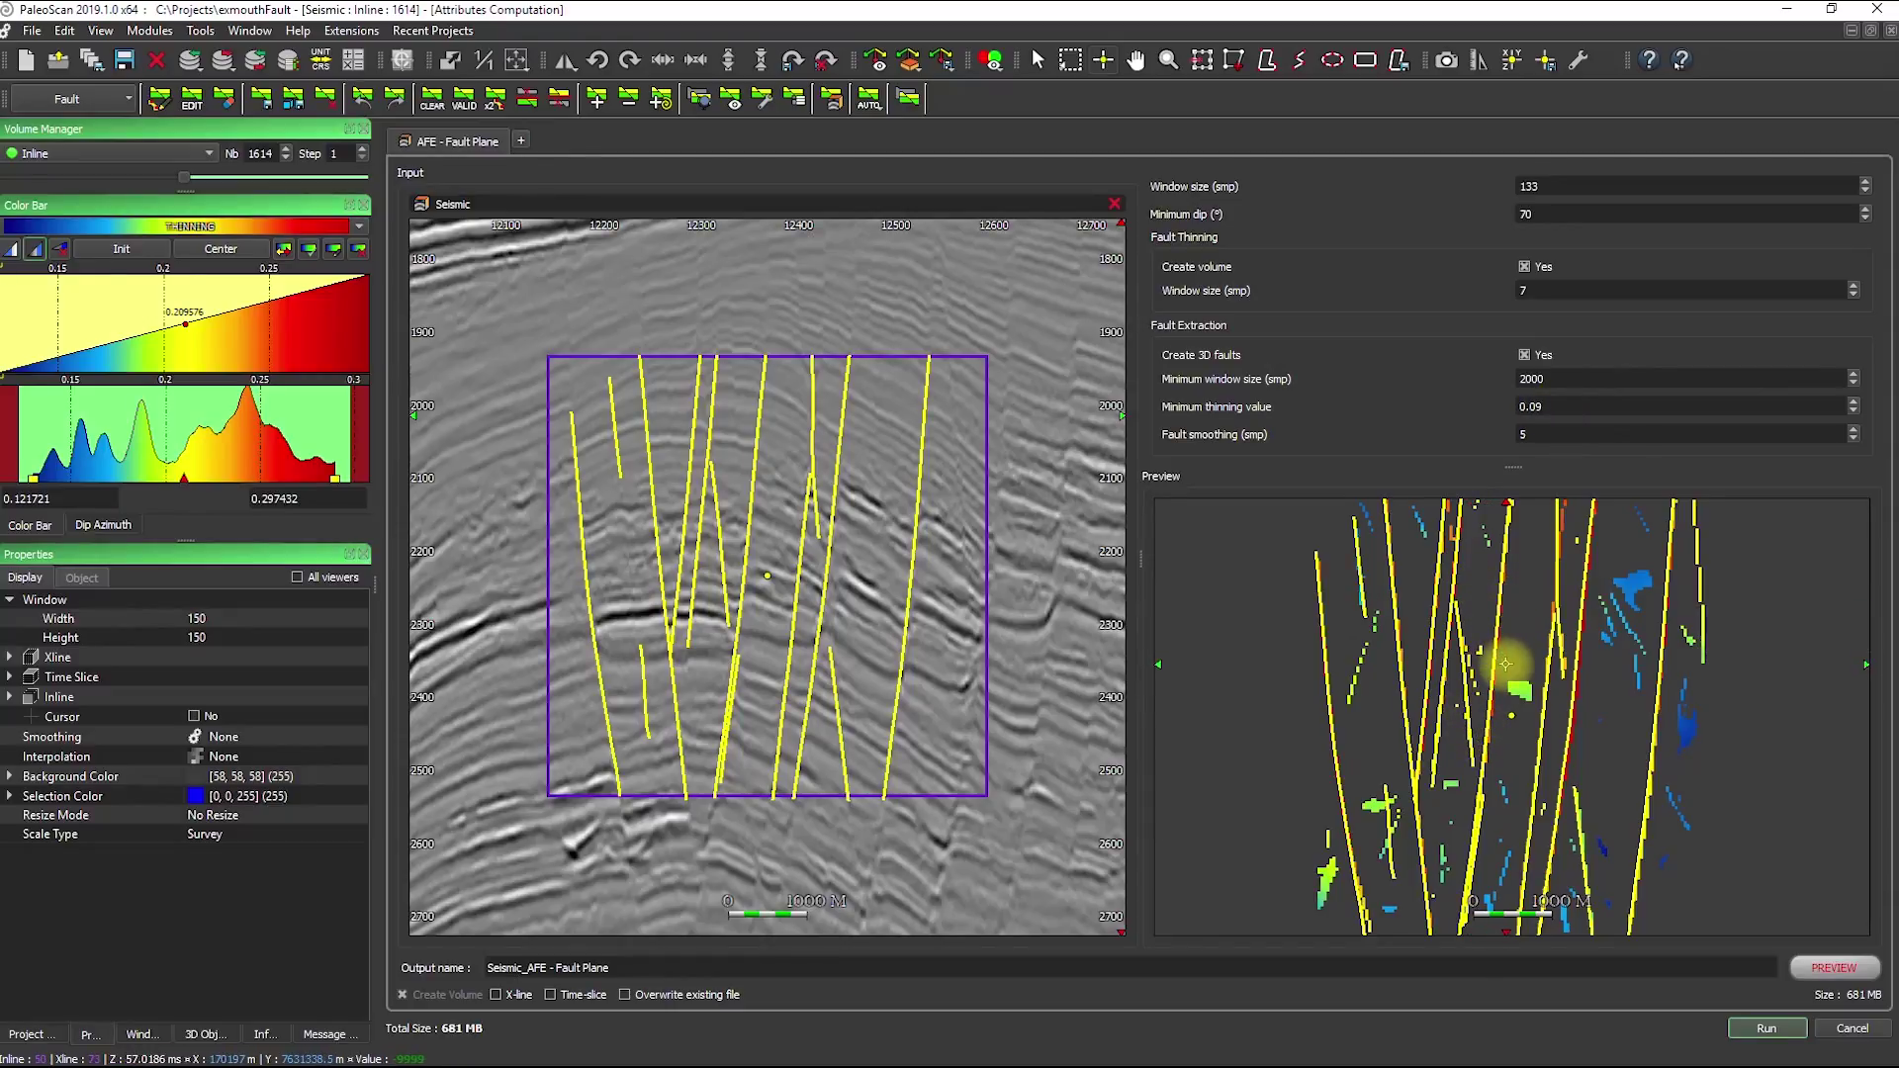
Turn fault thinning and 3D fault creation off and on again, and cancel the fault plane computation.
click(1525, 266)
click(1526, 356)
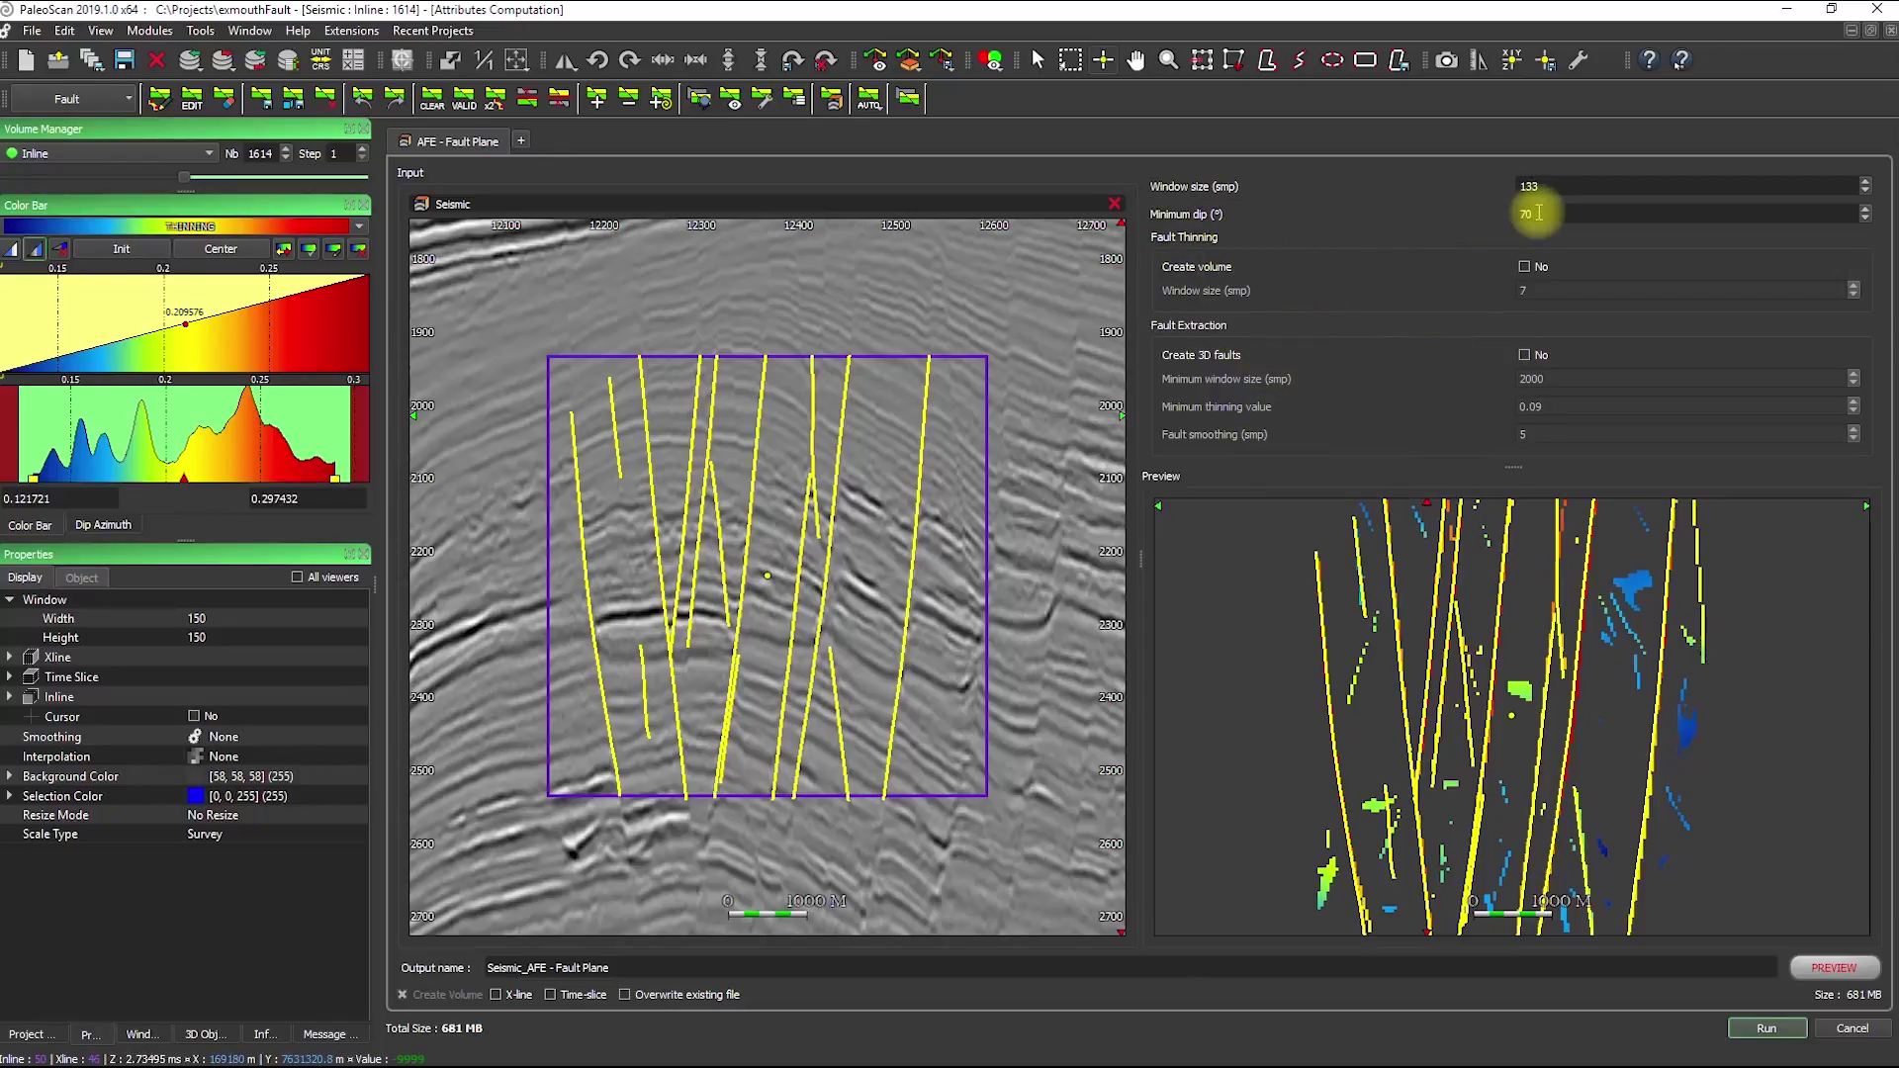
click(1522, 266)
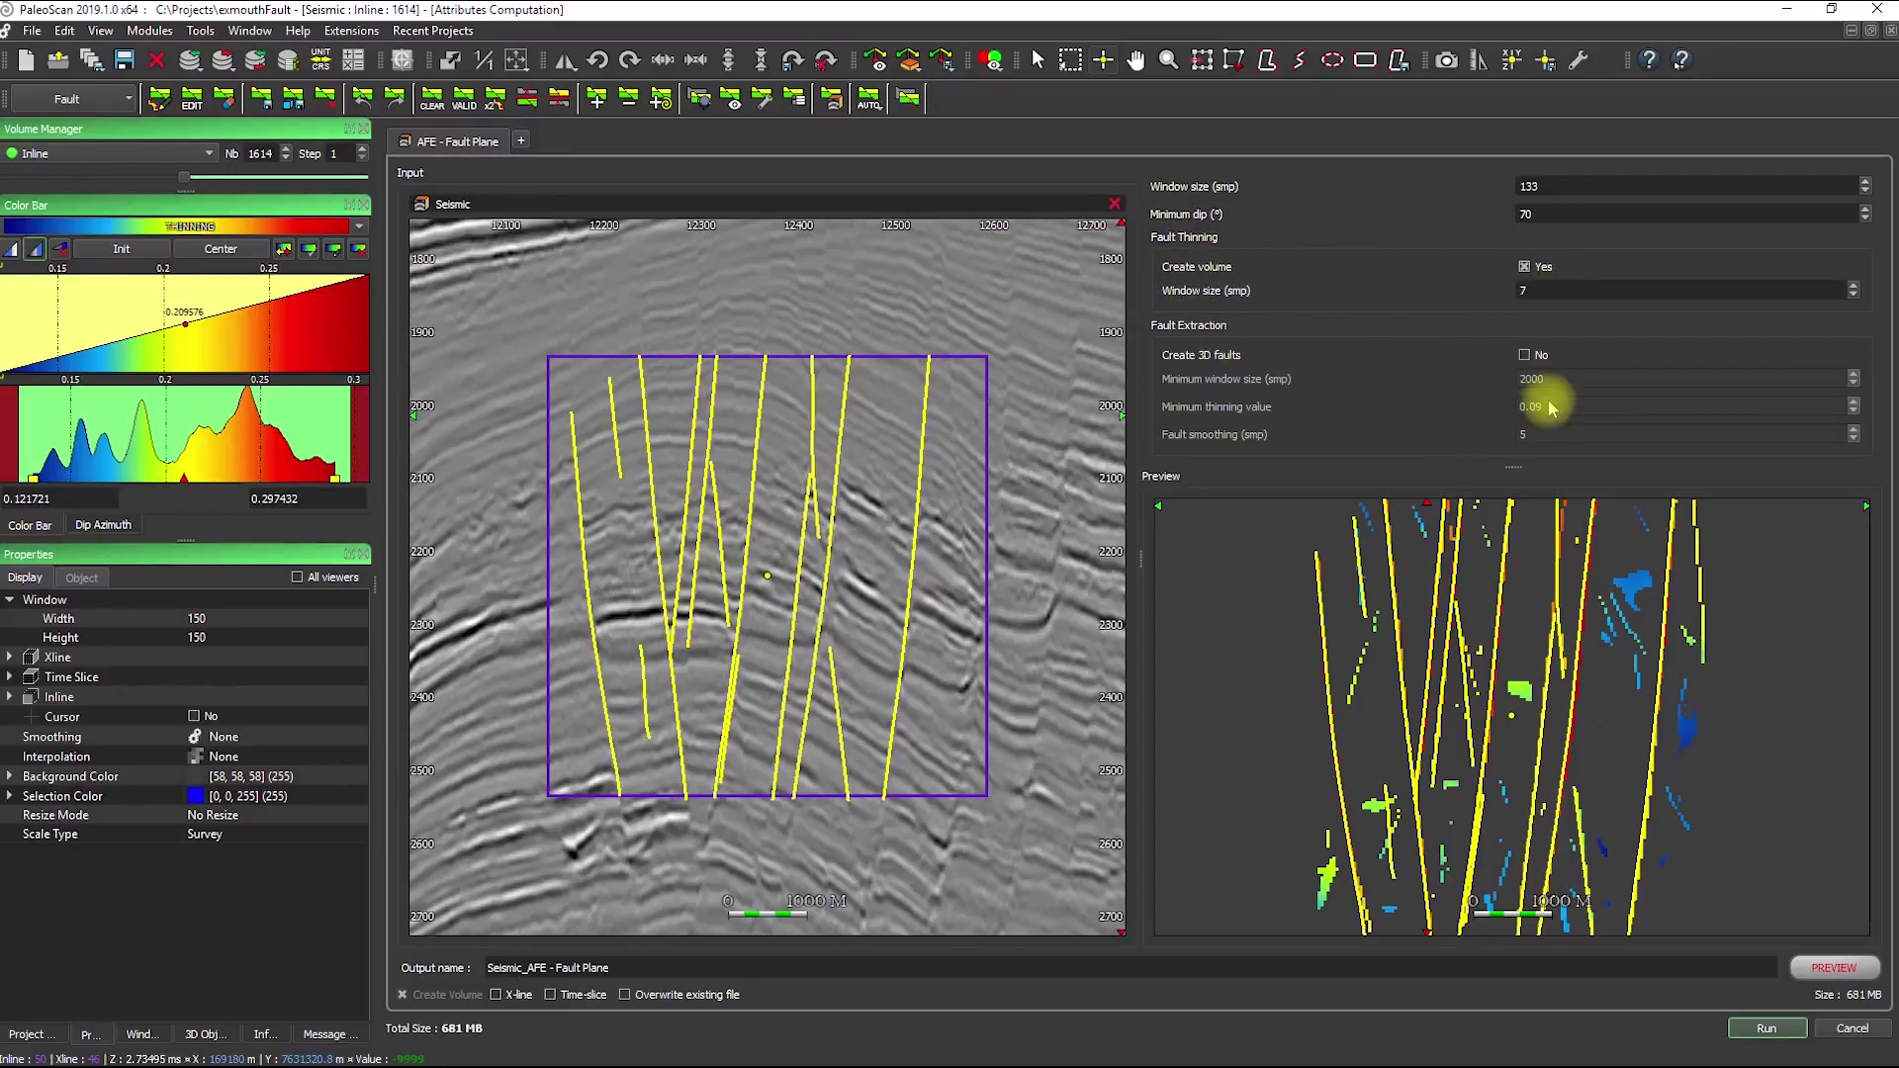
click(1525, 356)
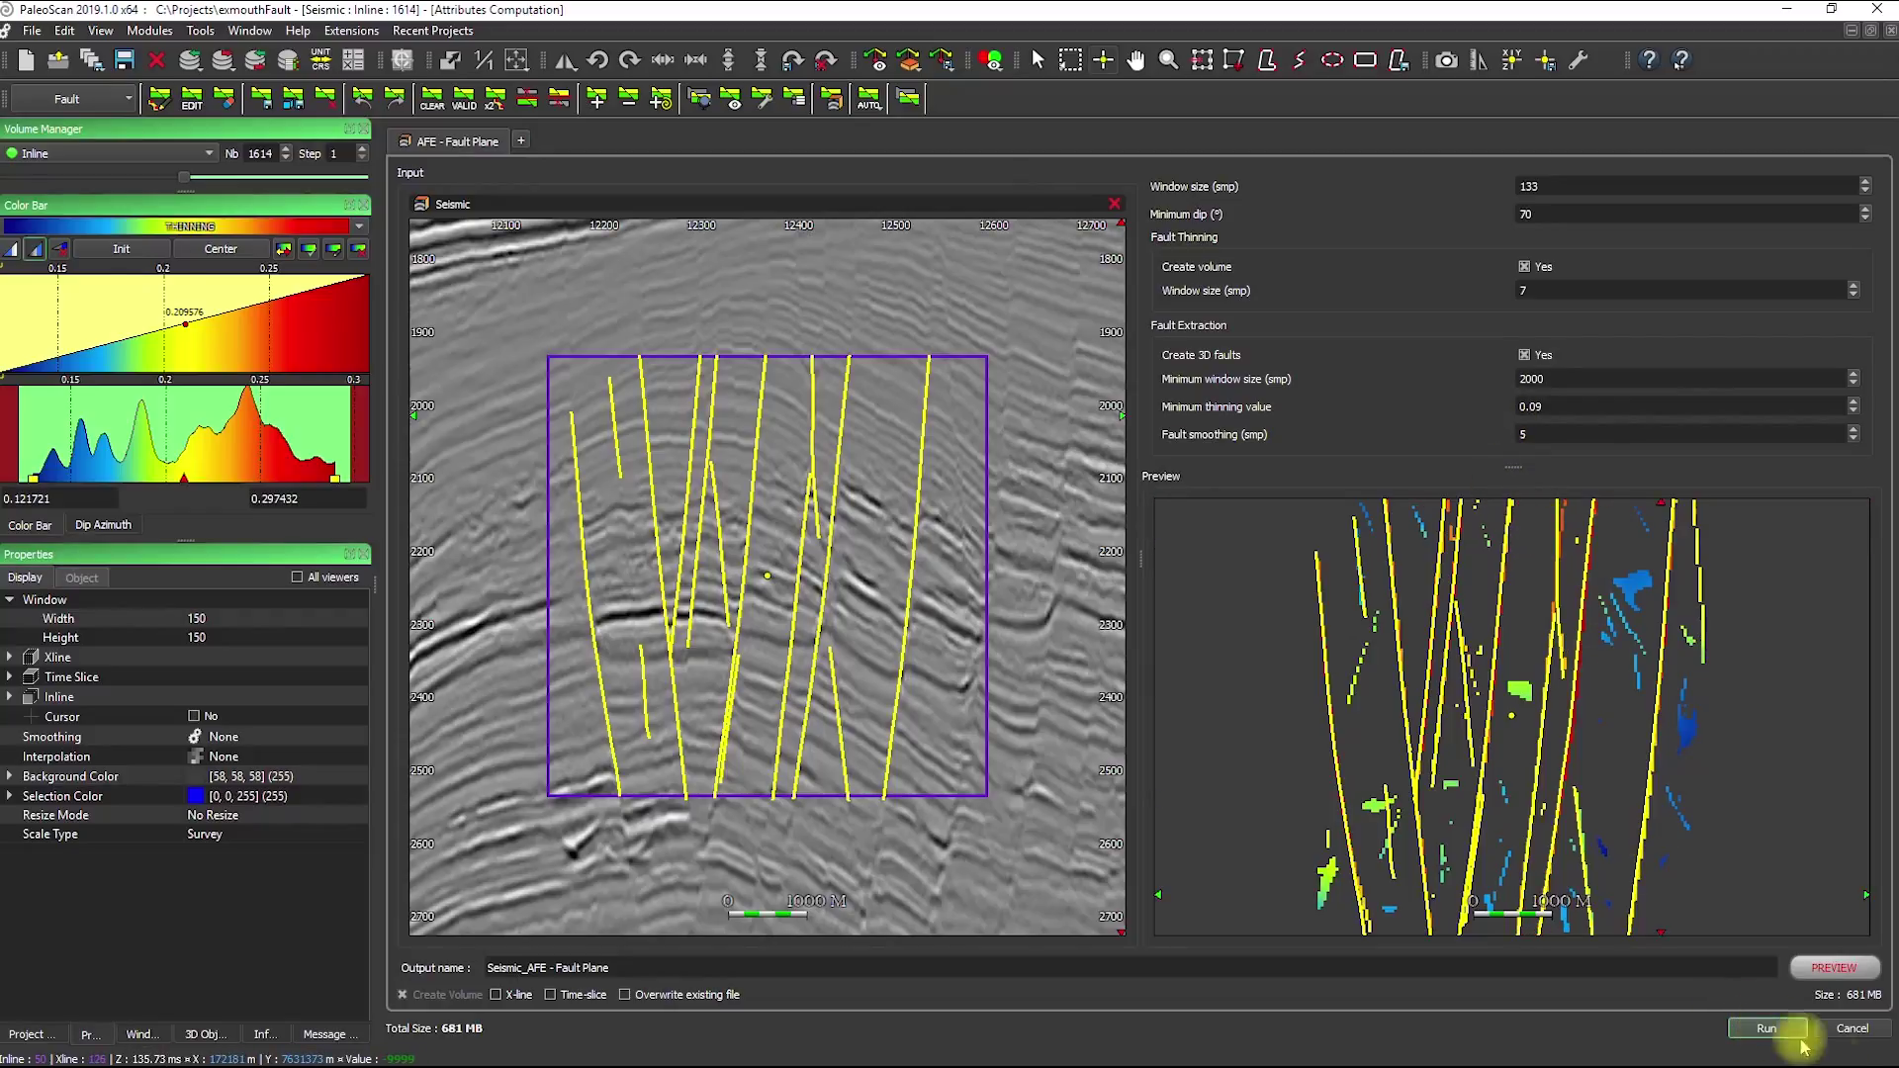
click(1856, 1027)
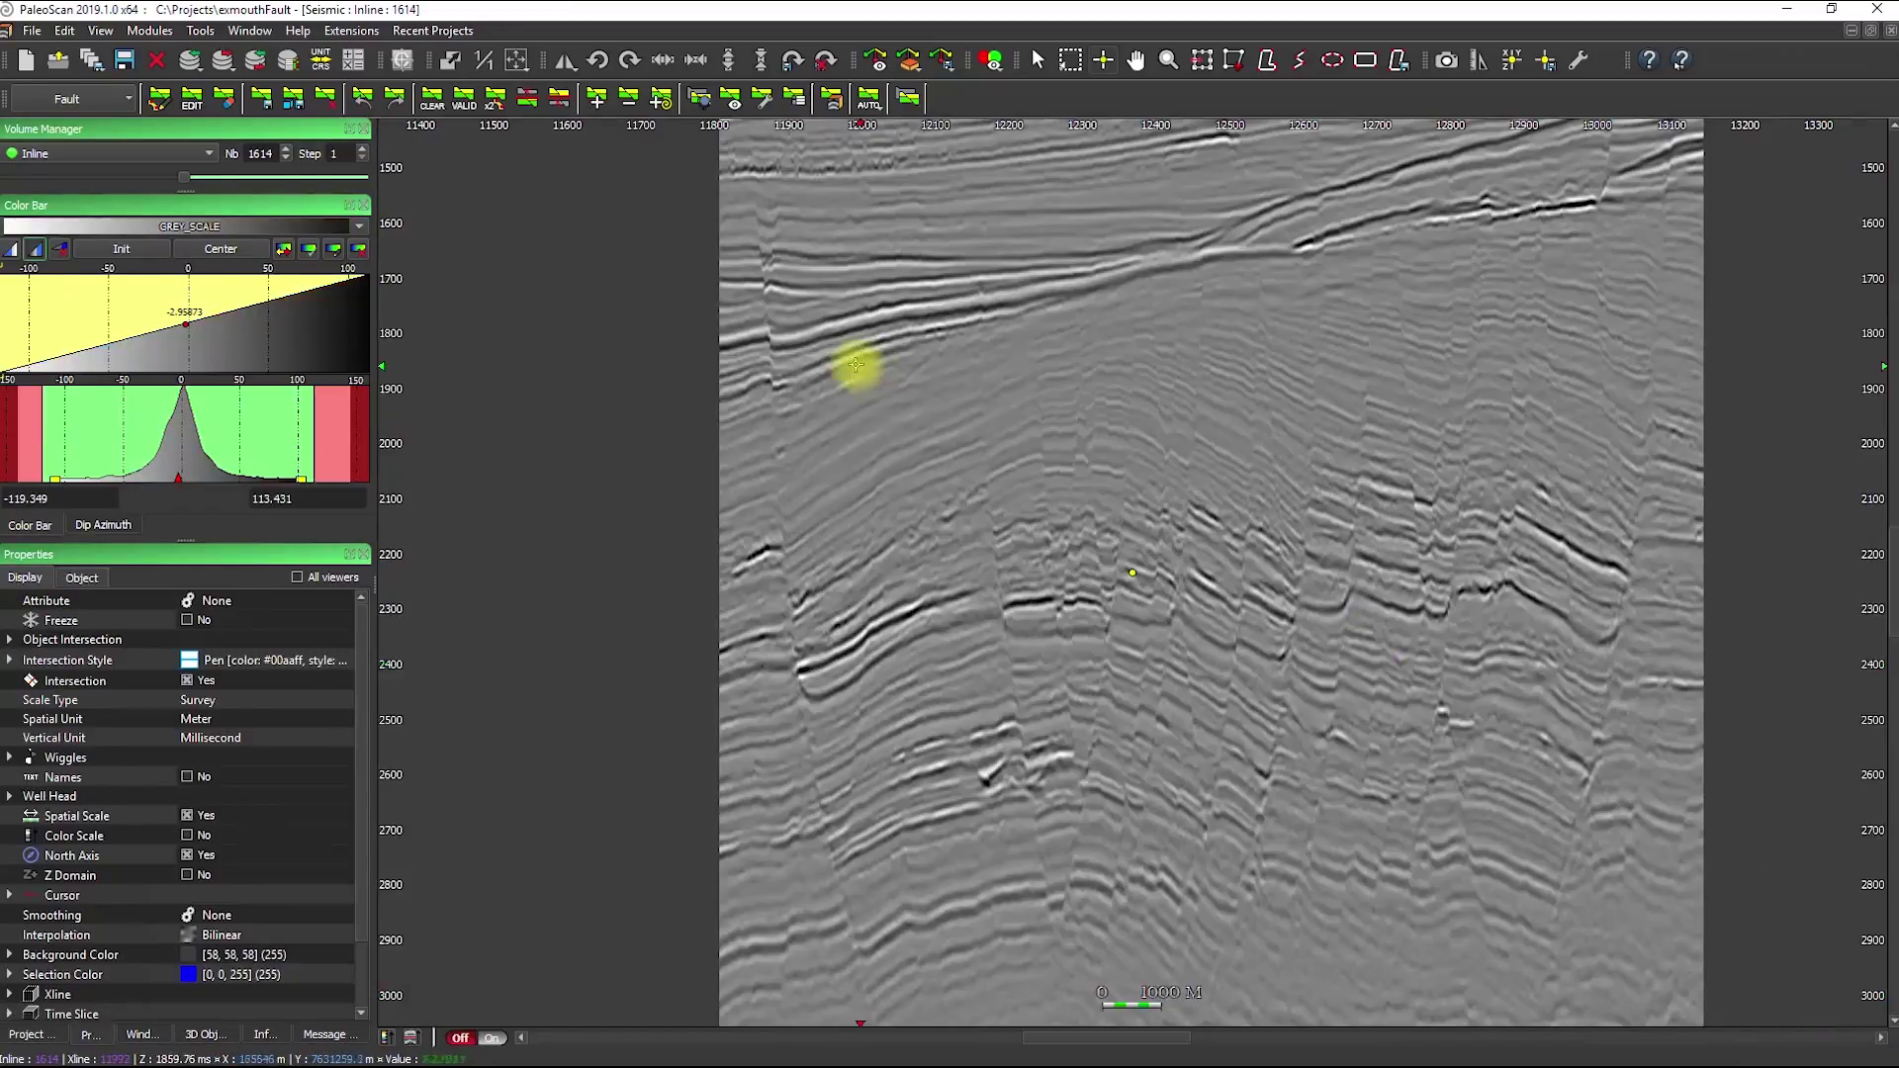
Set up a fault thinning computation with the FaultBestPlane volume as input and preview it with a window size of 7.
click(906, 97)
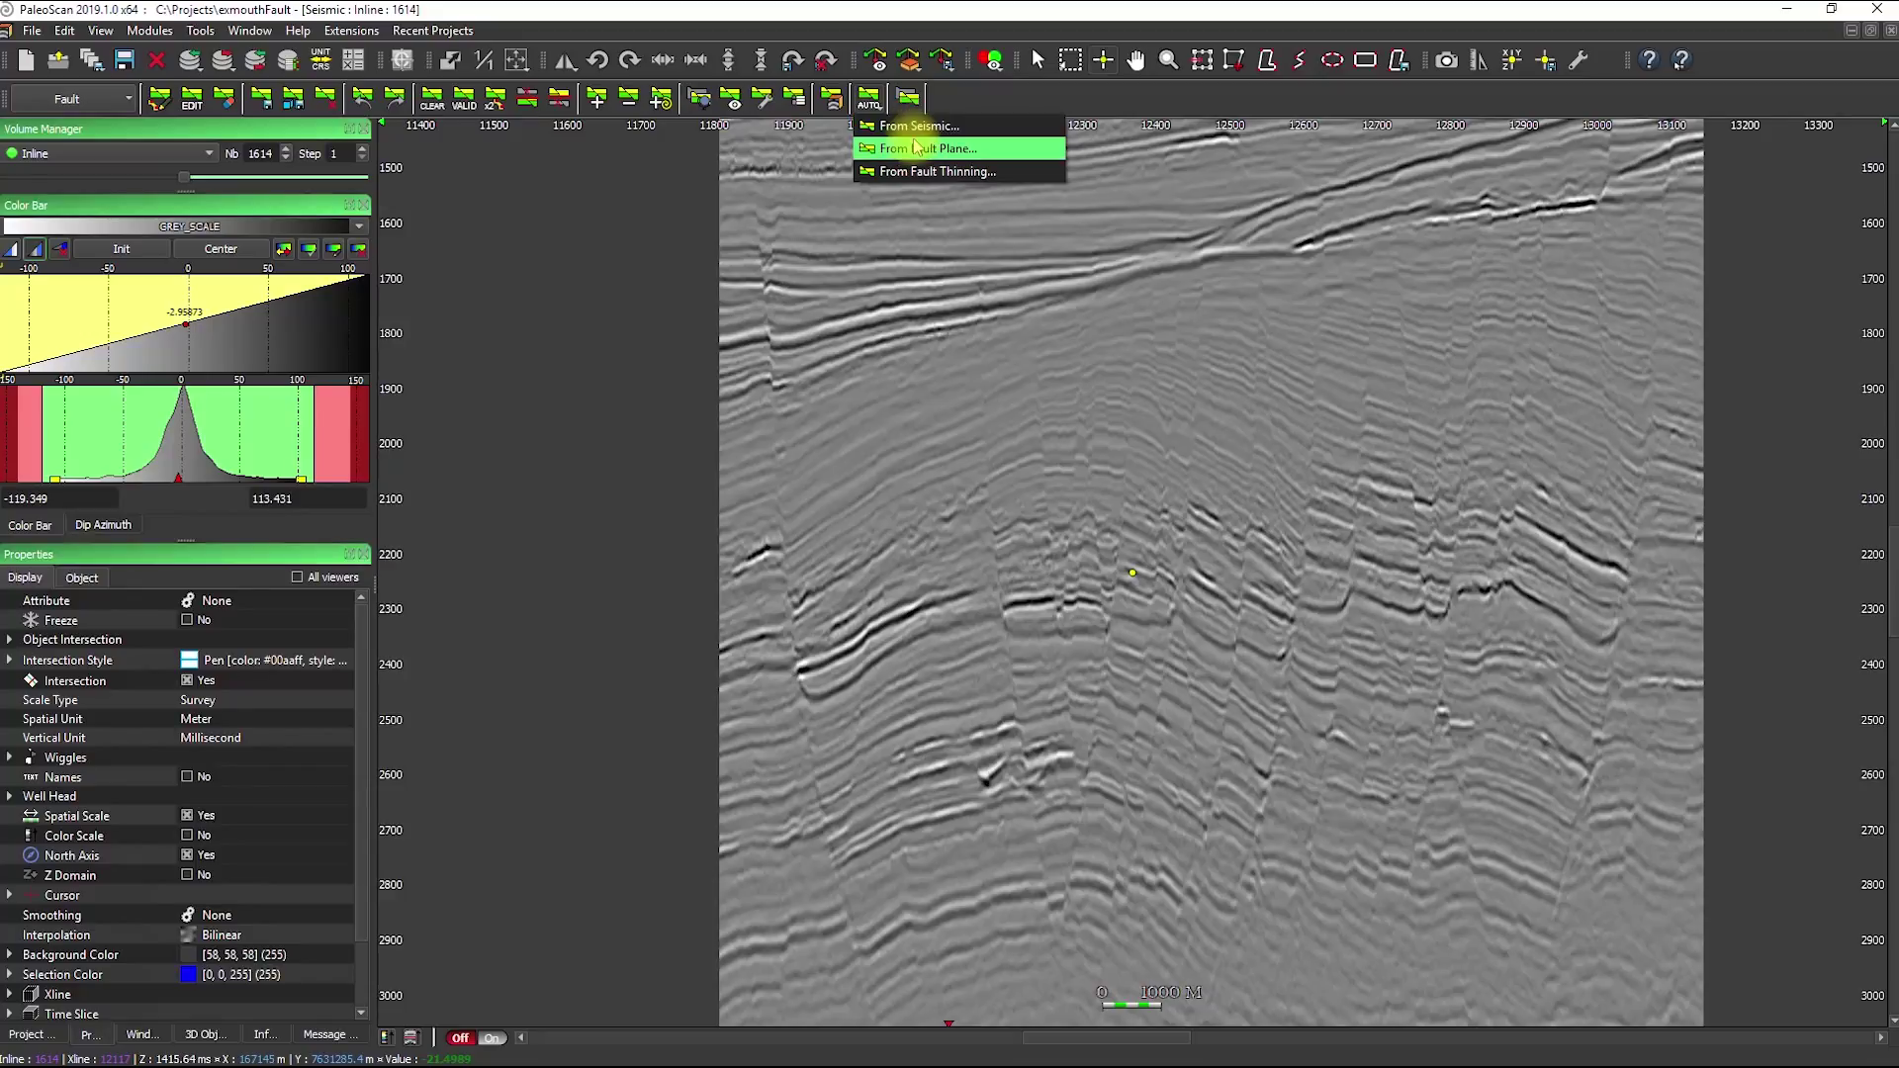
click(937, 171)
drag(1600, 499, 1293, 233)
drag(1416, 230, 1412, 228)
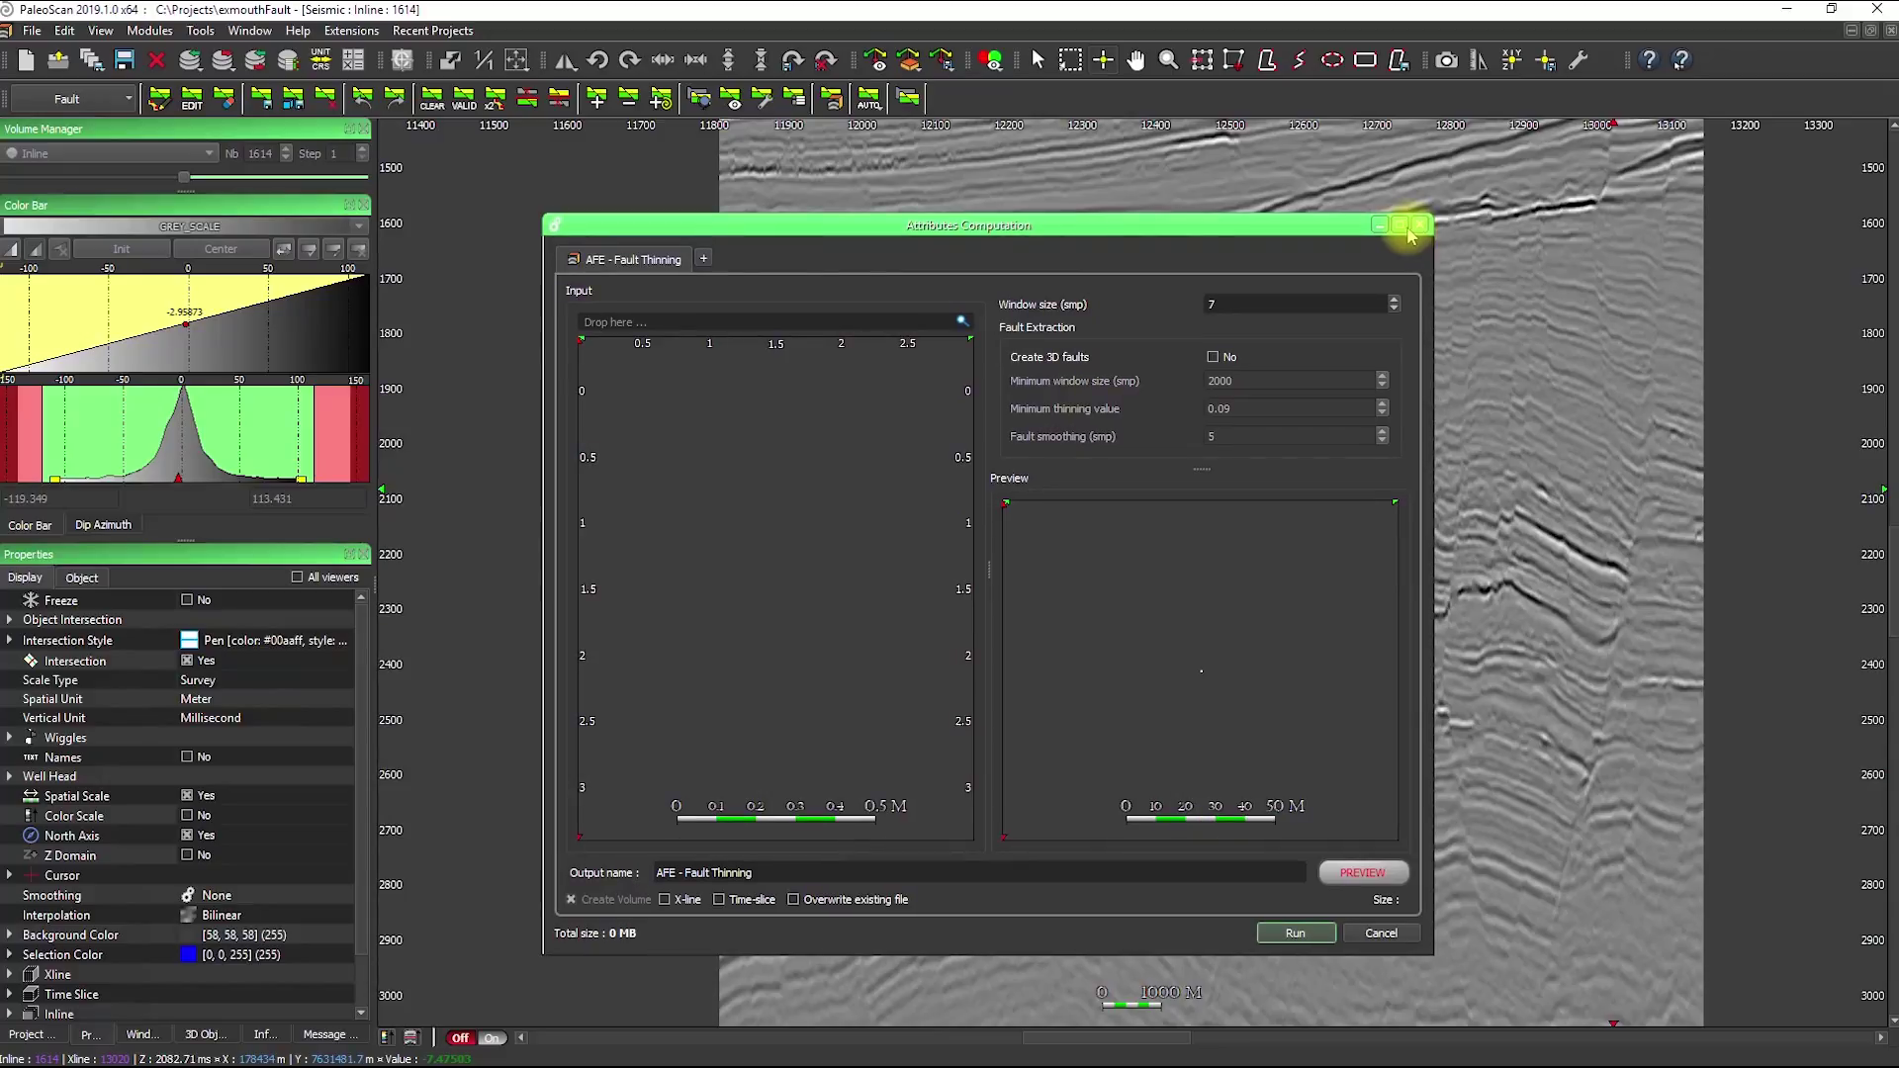
click(1410, 229)
click(39, 1038)
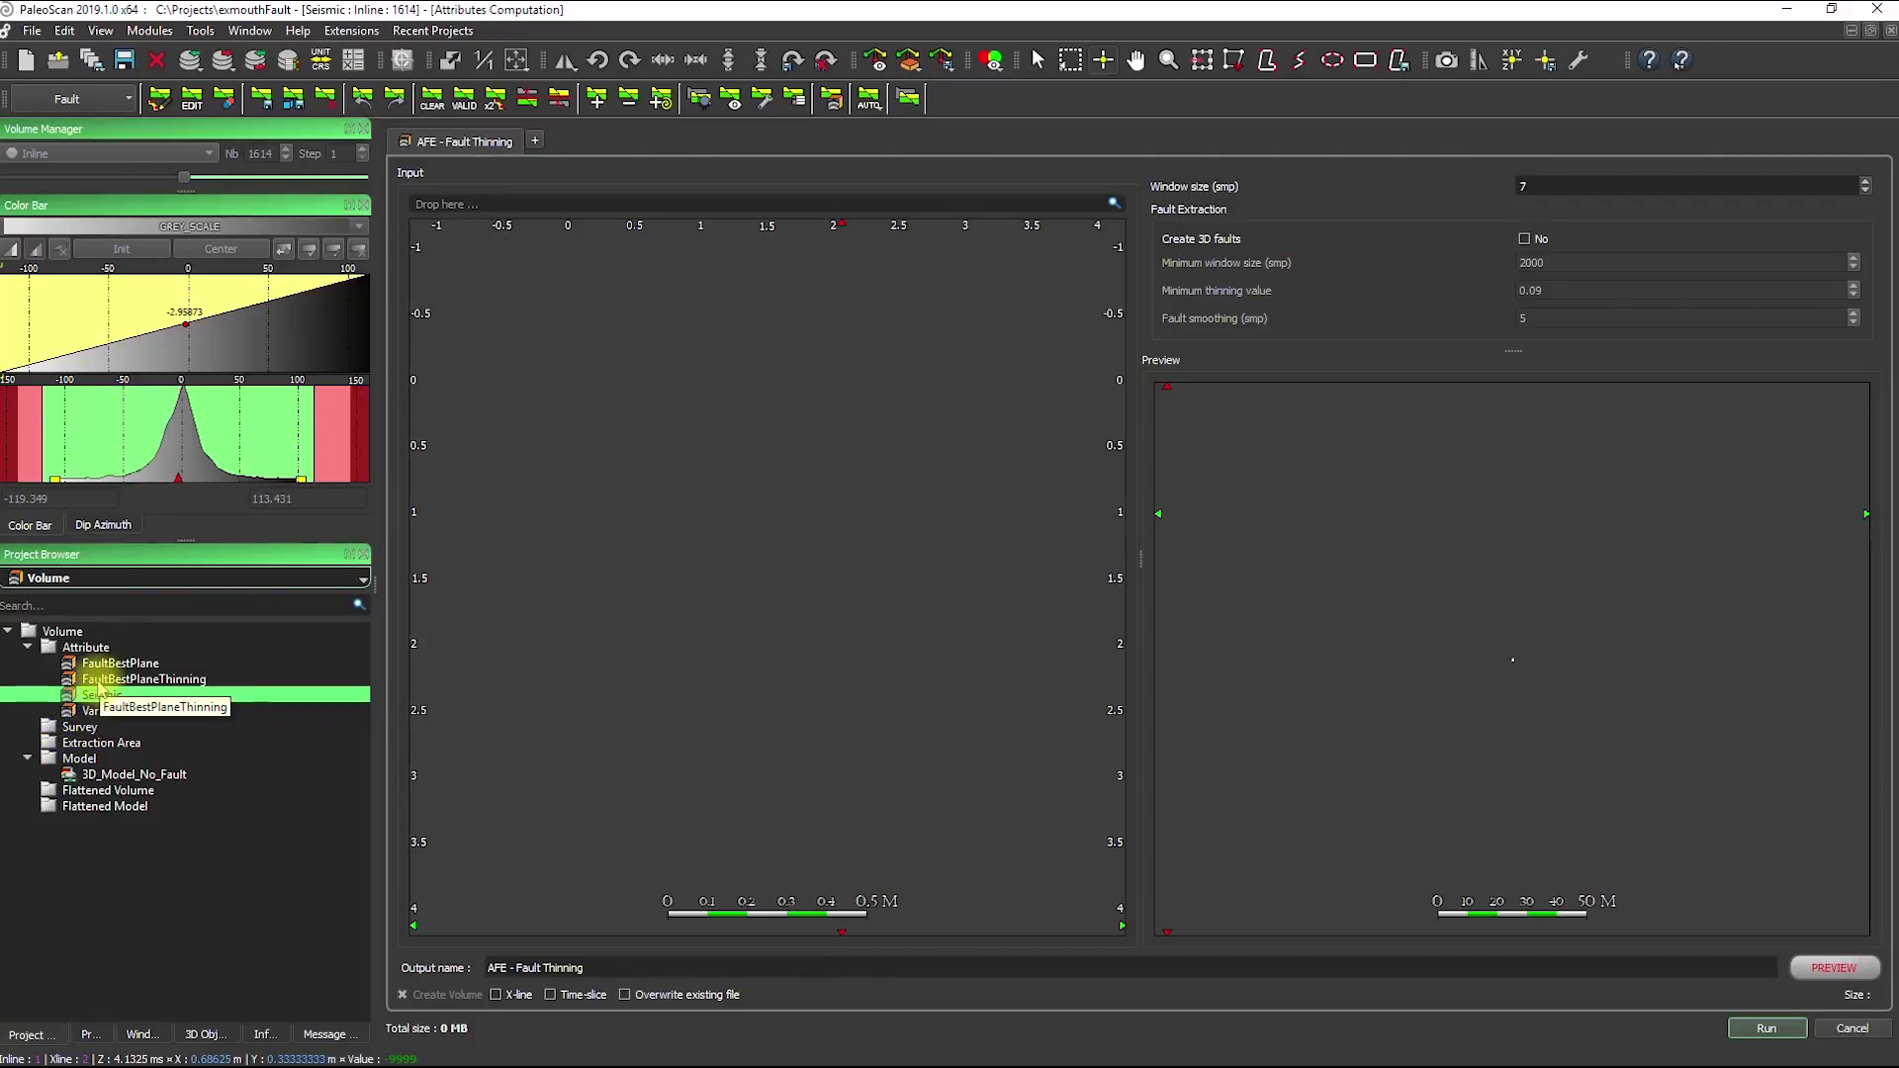
drag(119, 662, 549, 203)
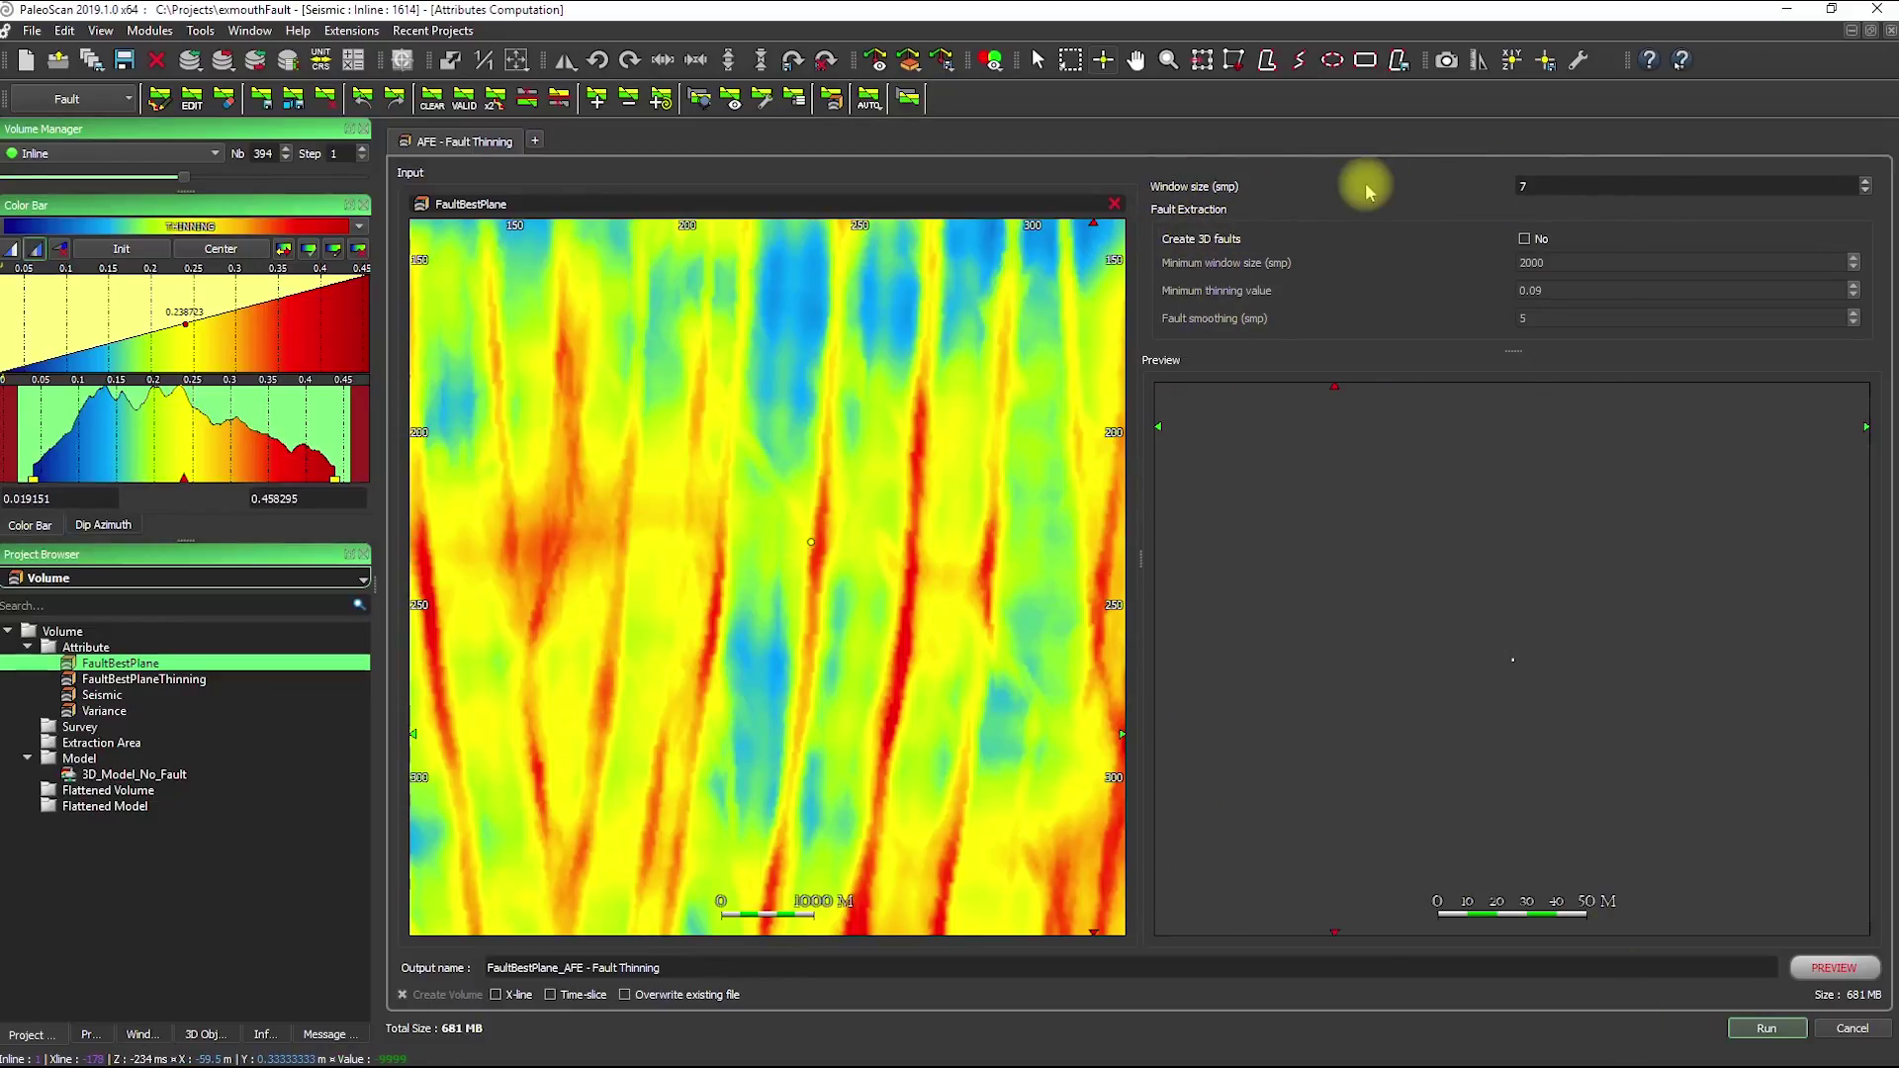
click(1829, 970)
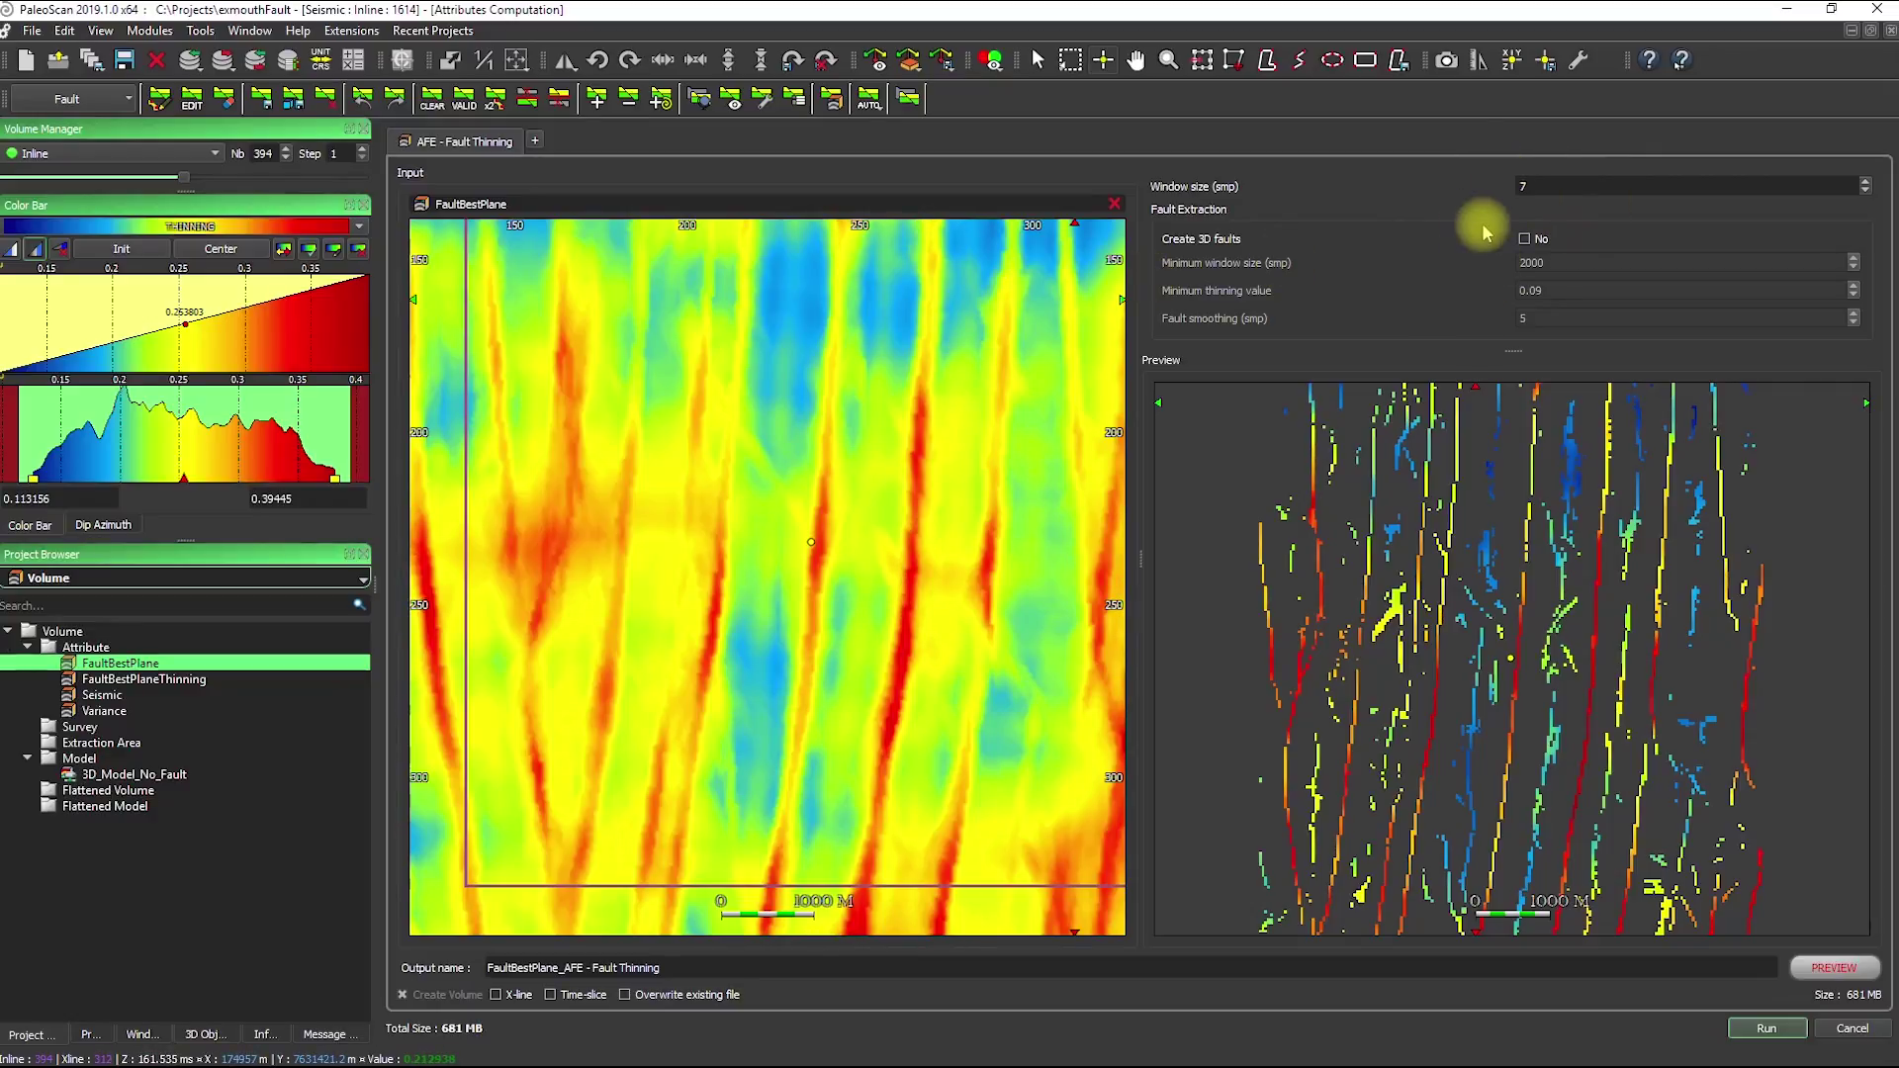
Set the thinning window size to 21, preview the thinned faults, and cancel the fault thinning computation.
scroll(1553, 186, up, 3)
text(21)
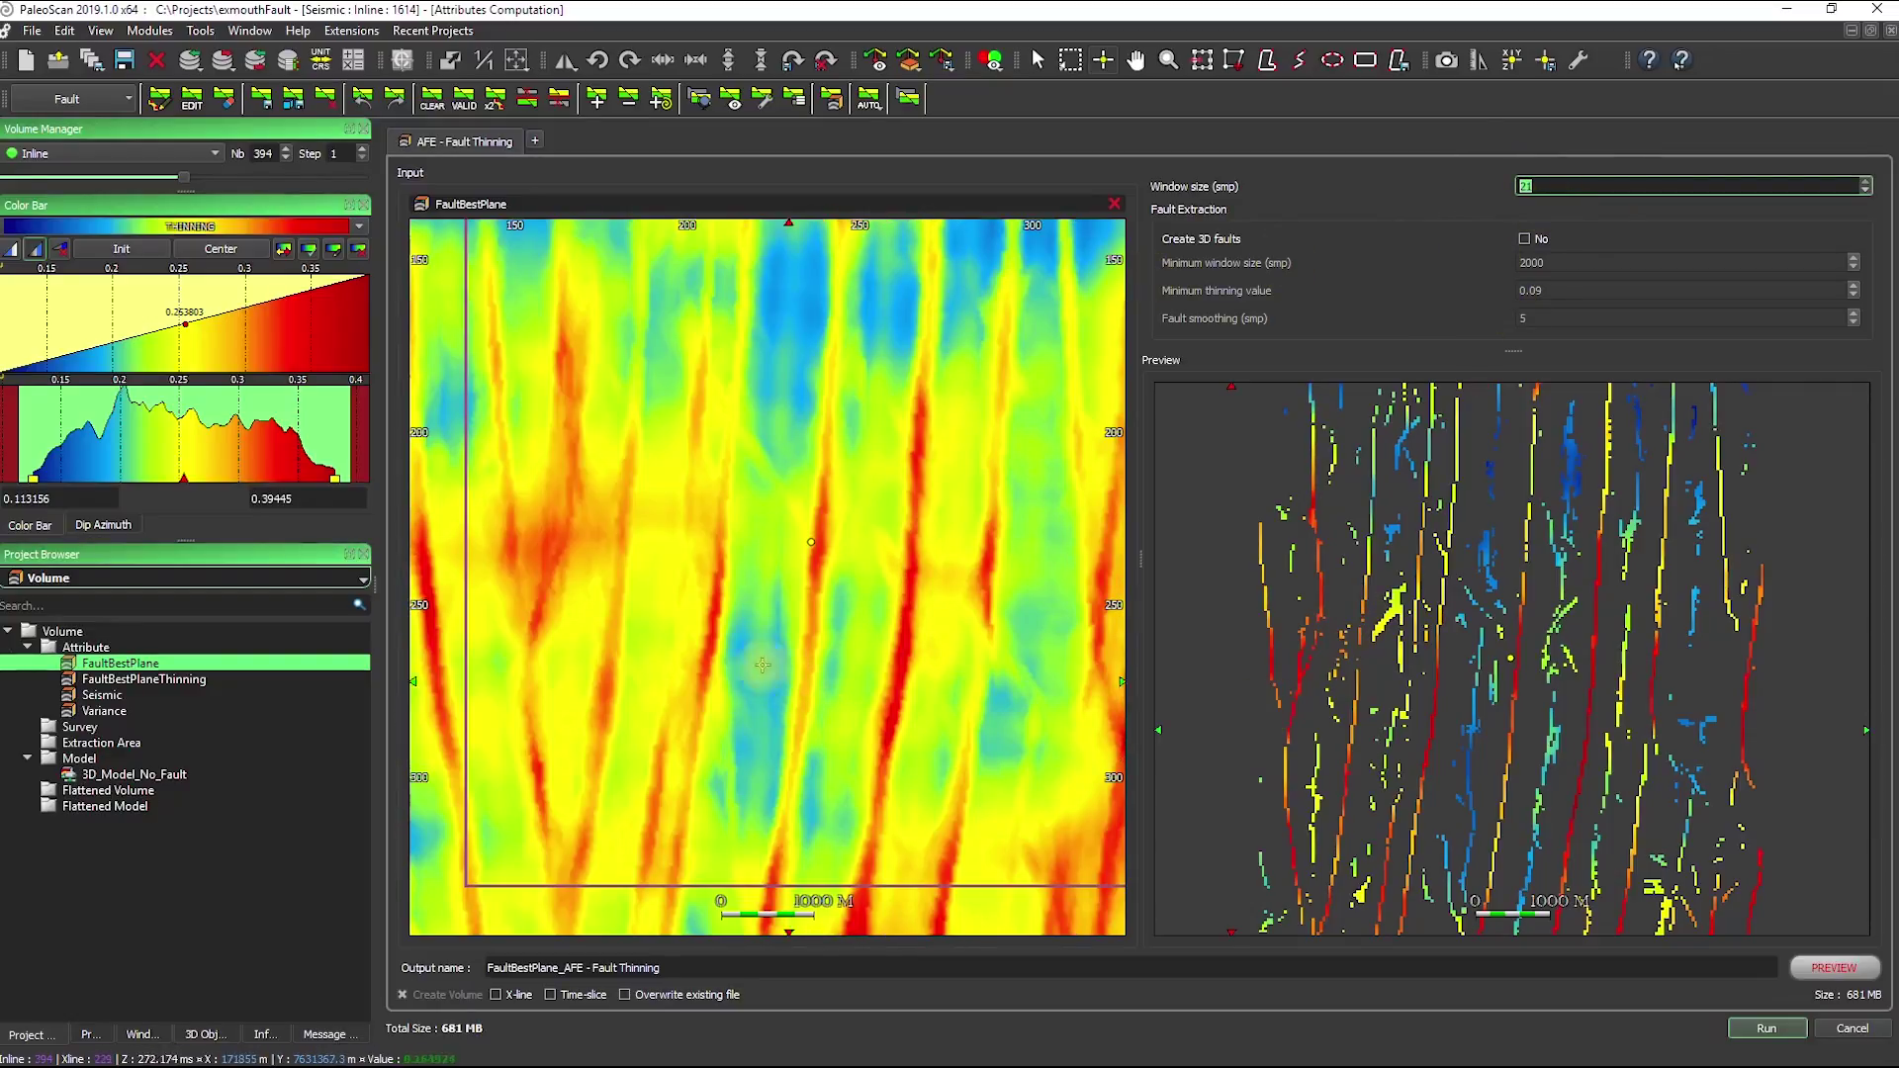
click(1827, 962)
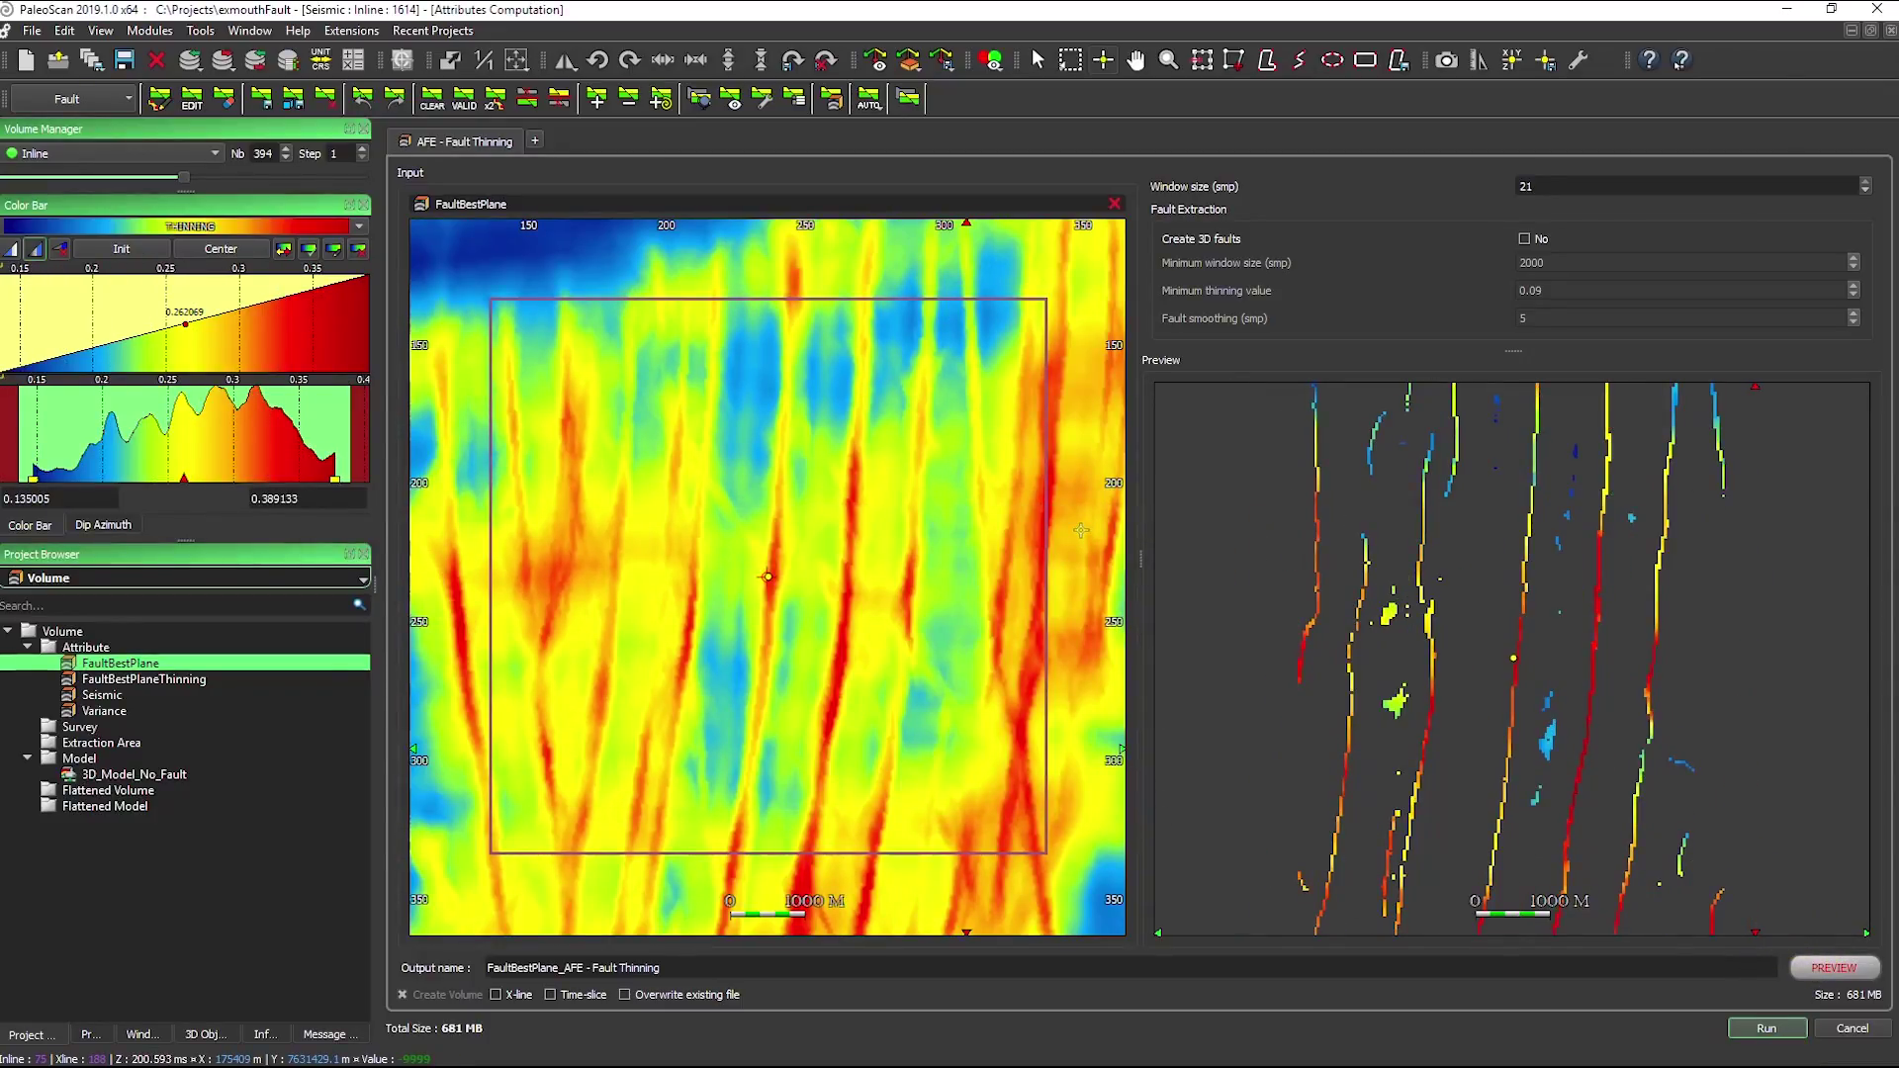
click(1529, 240)
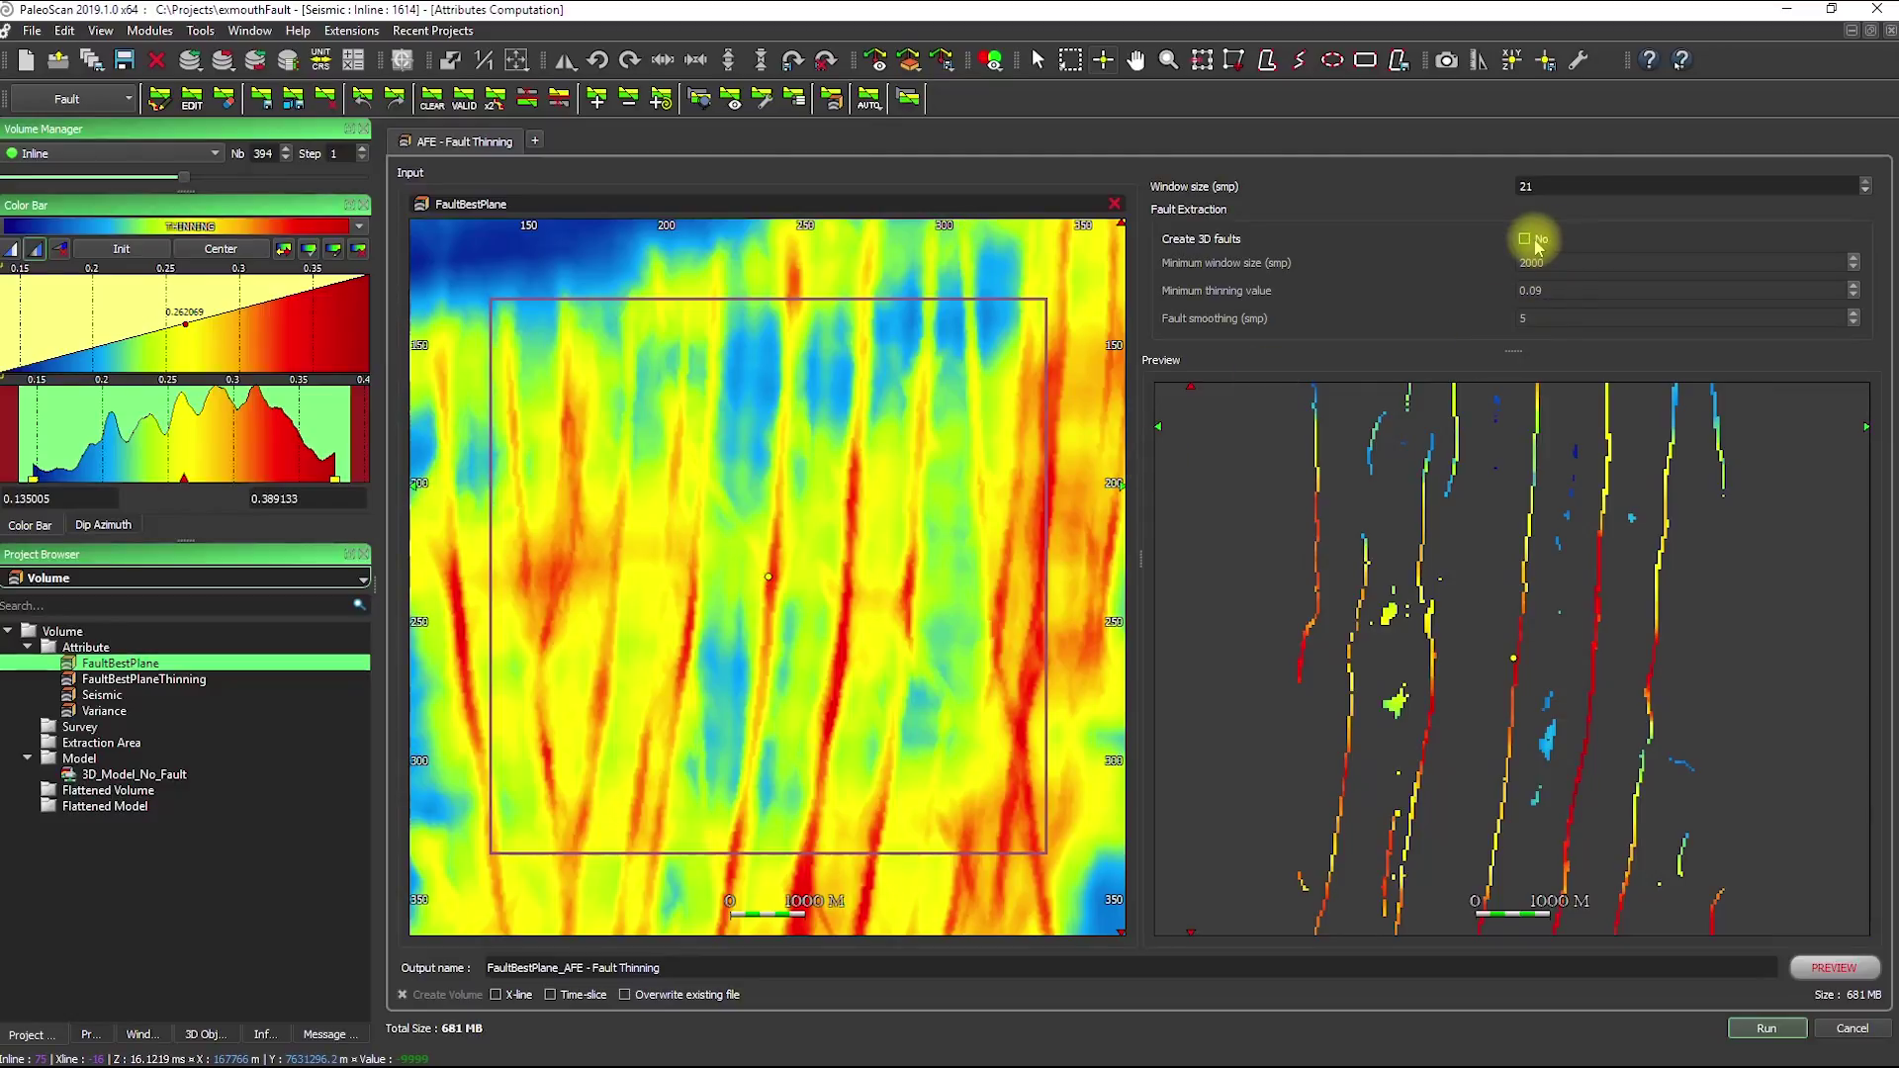
click(1843, 1031)
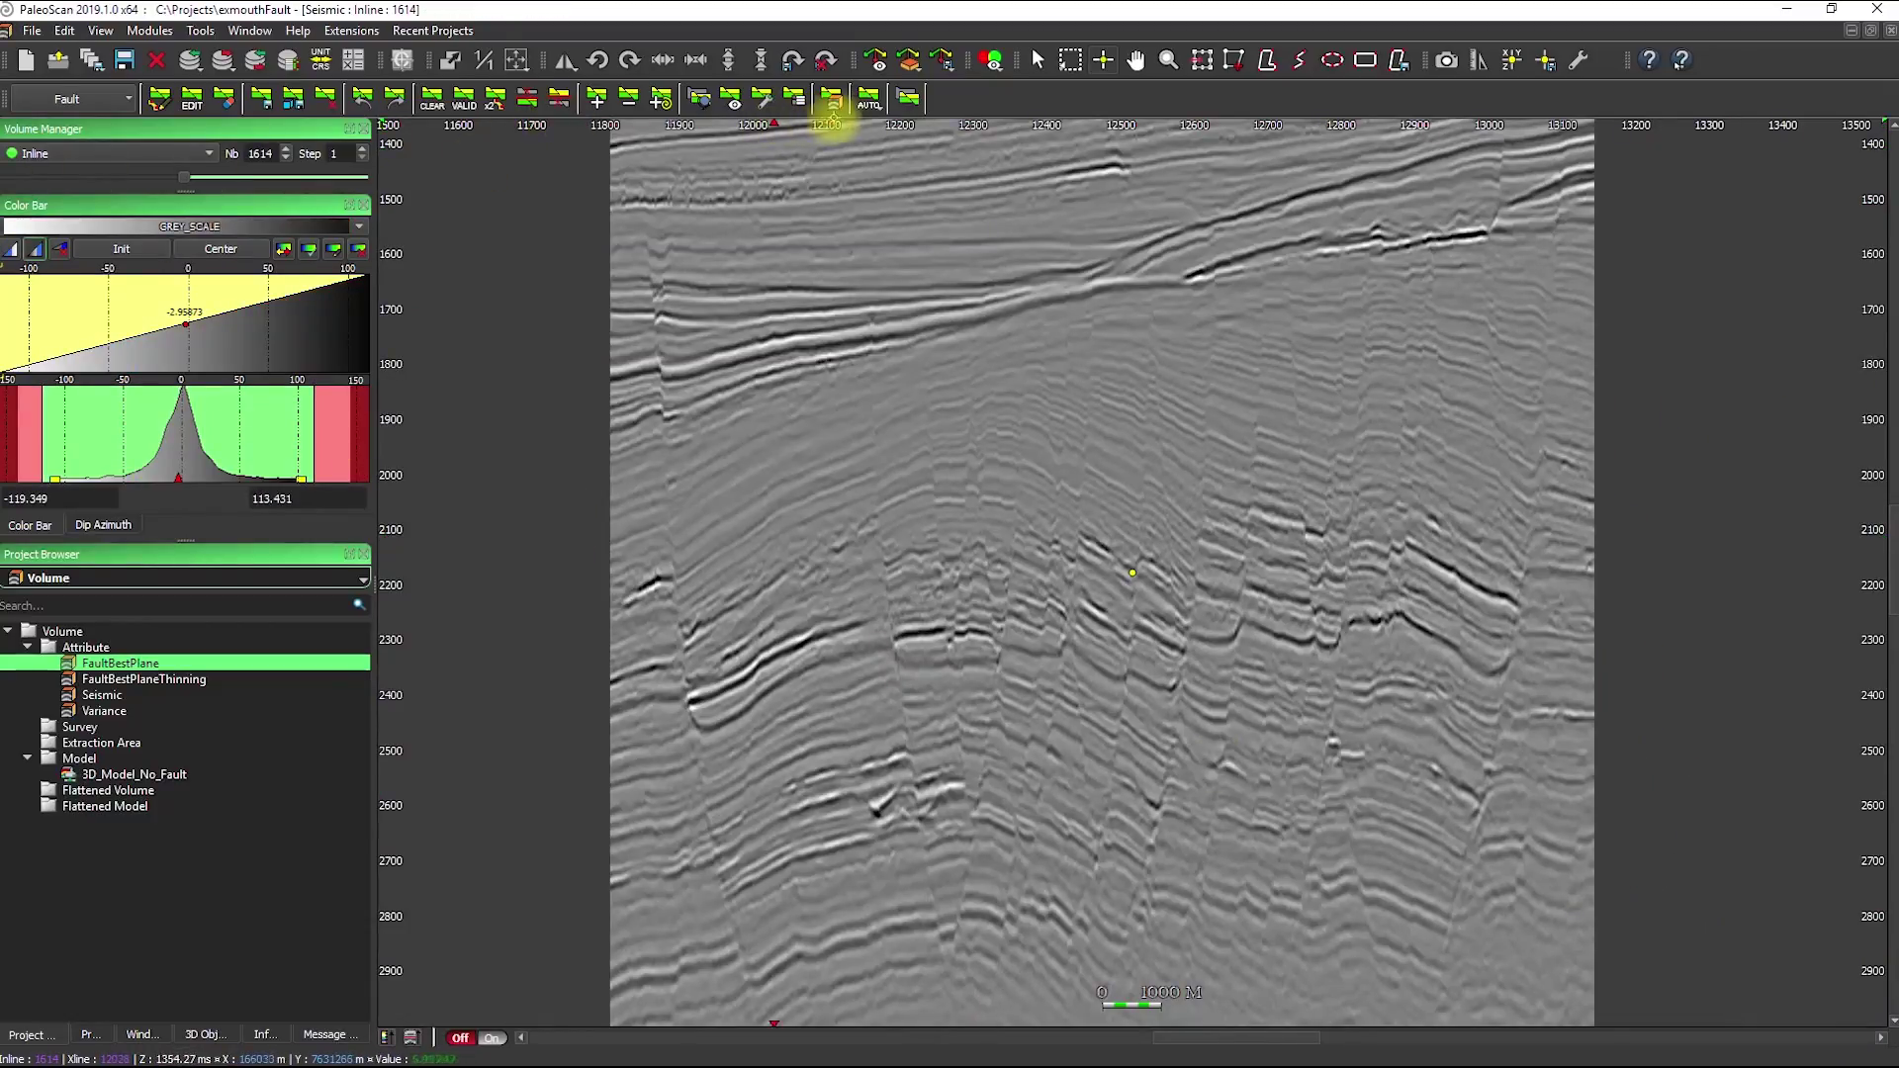
Set up a fault extraction from fault thinning in a maximized window, with the FaultBestPlaneThinning volume as input.
click(869, 97)
click(920, 178)
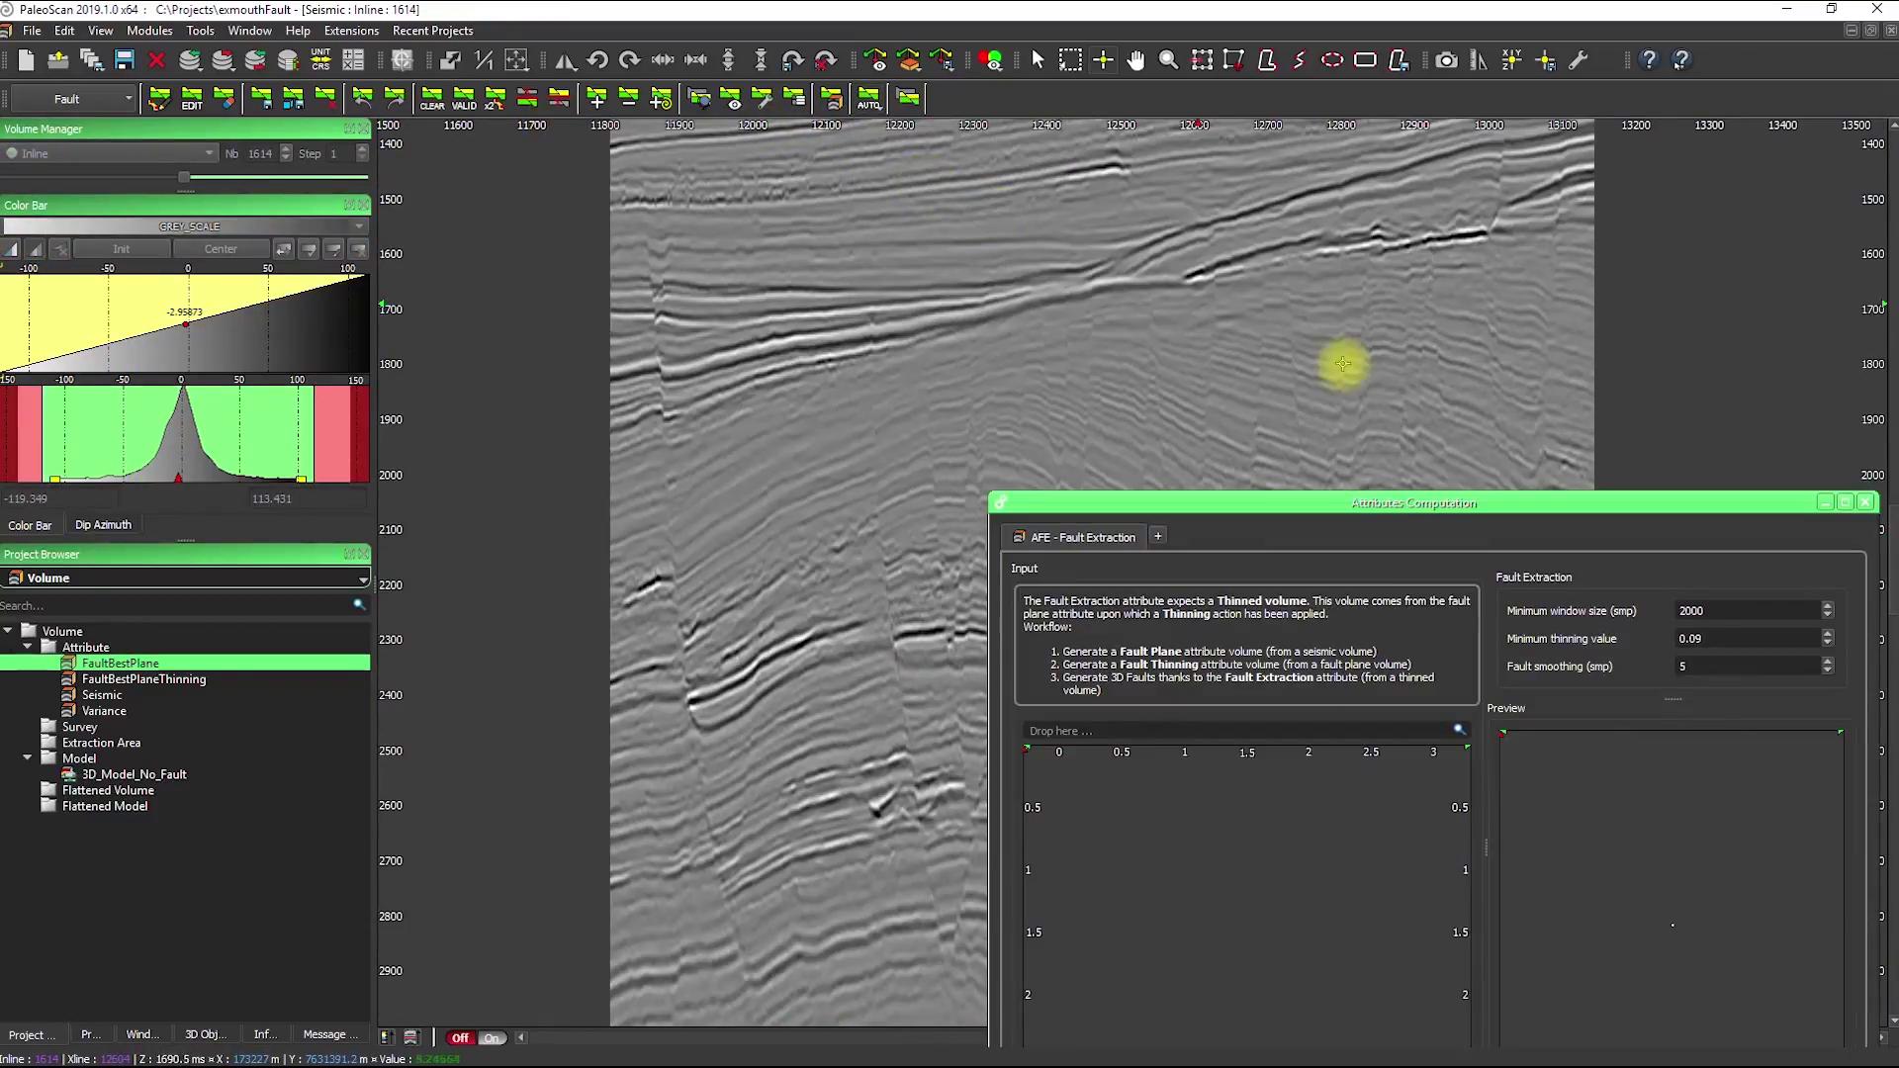
drag(1310, 509, 1369, 204)
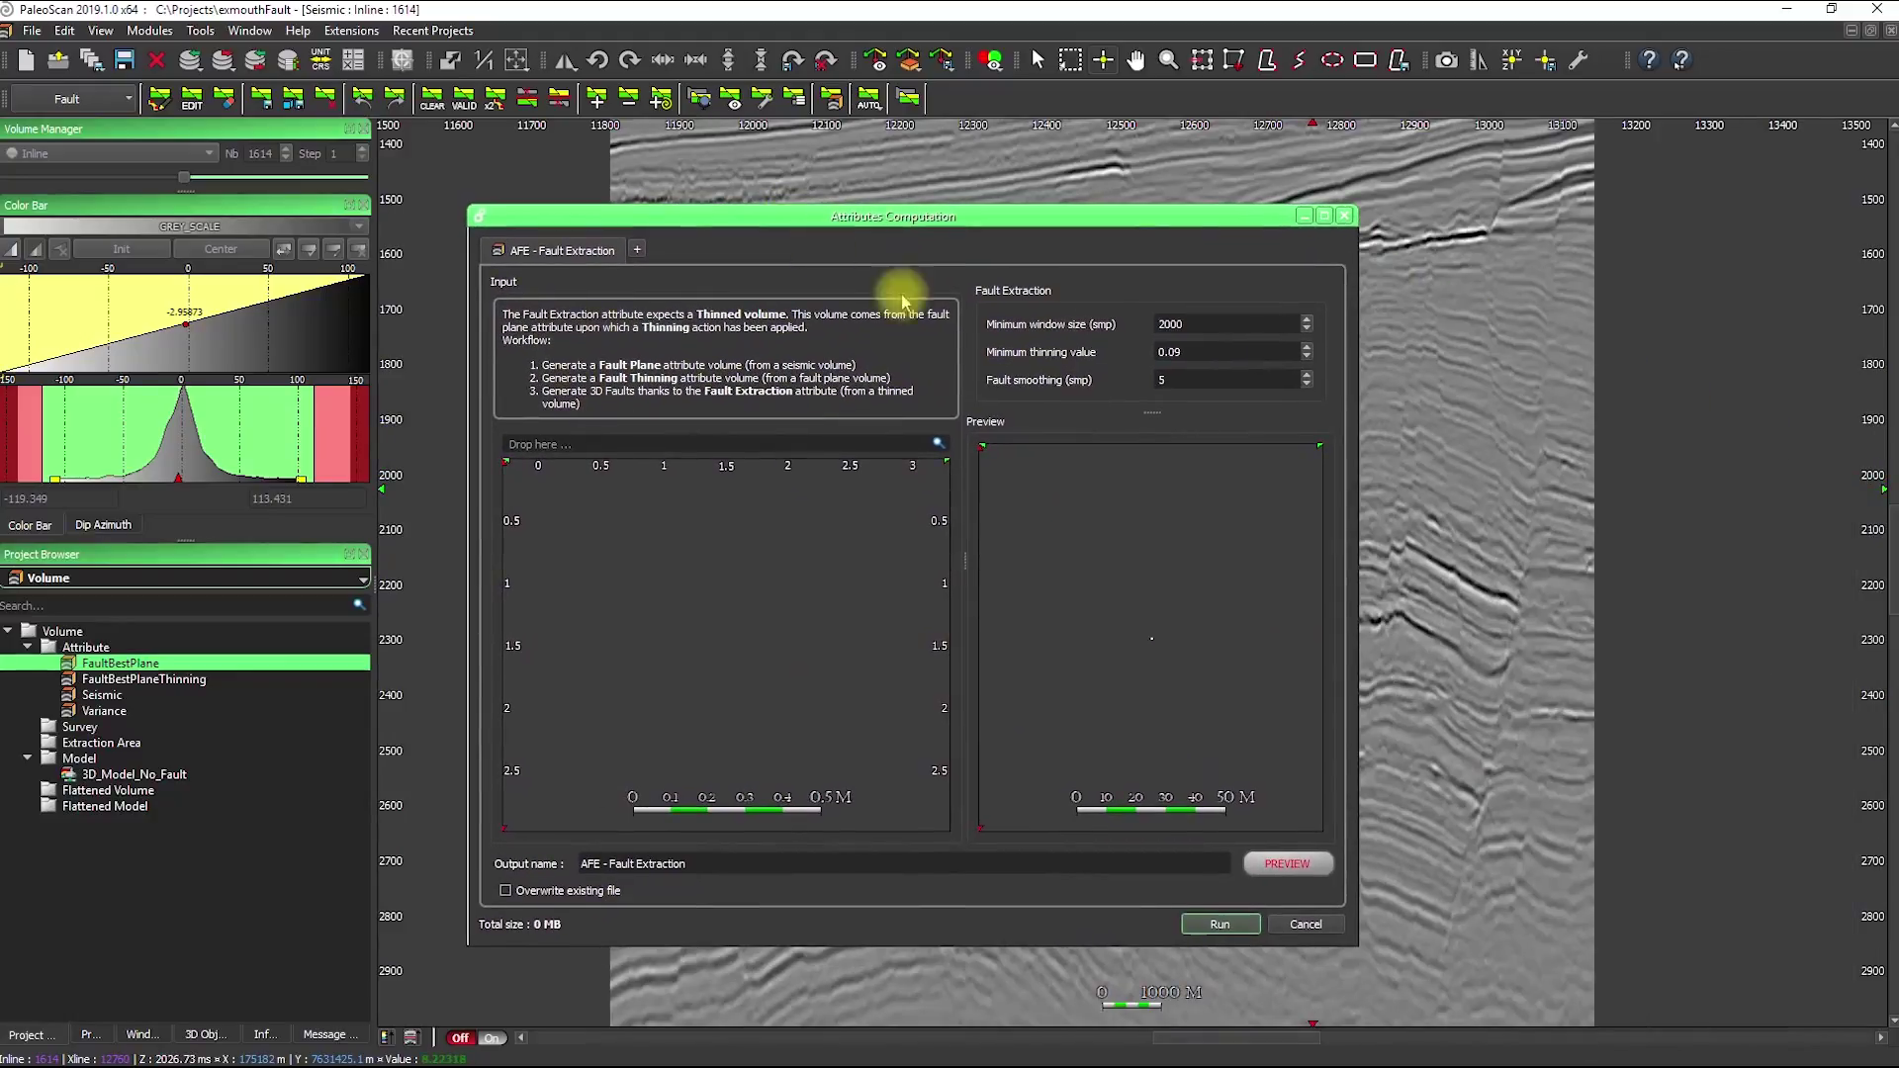
double_click(1331, 210)
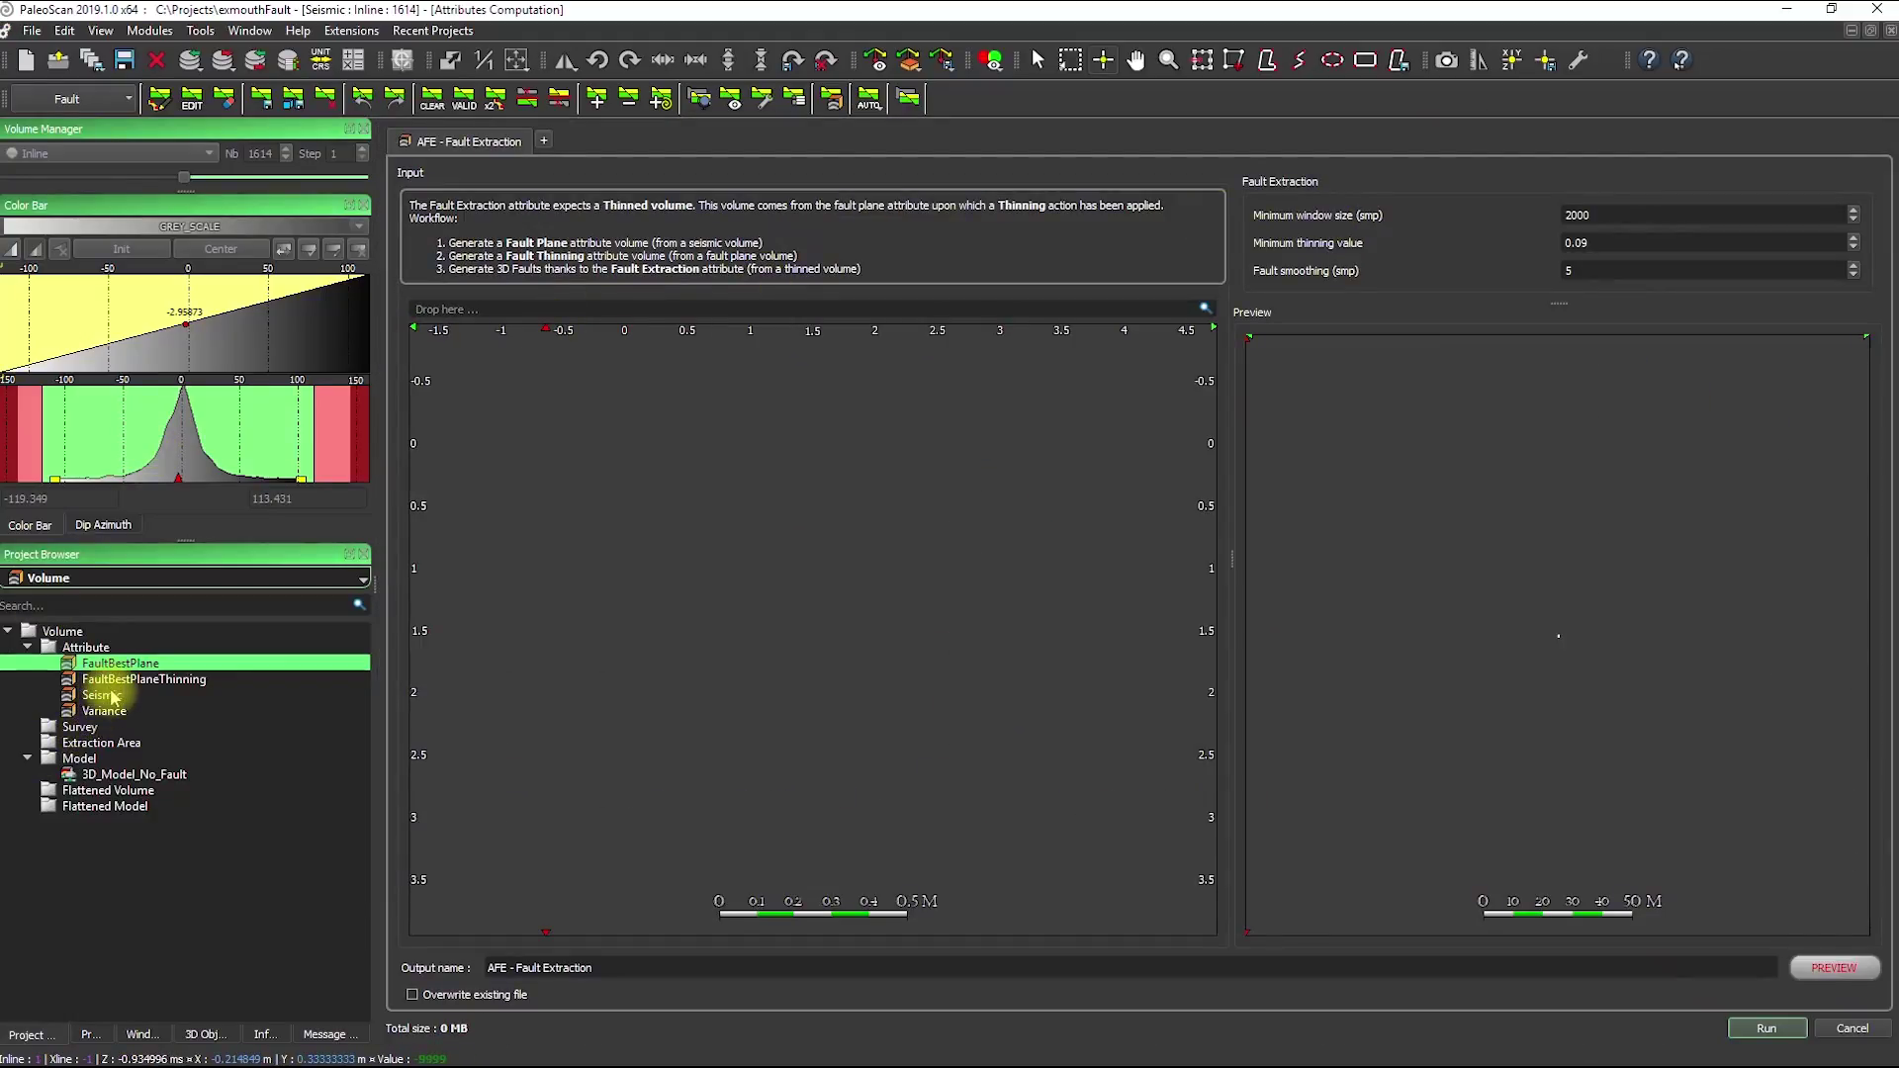
drag(117, 682, 597, 324)
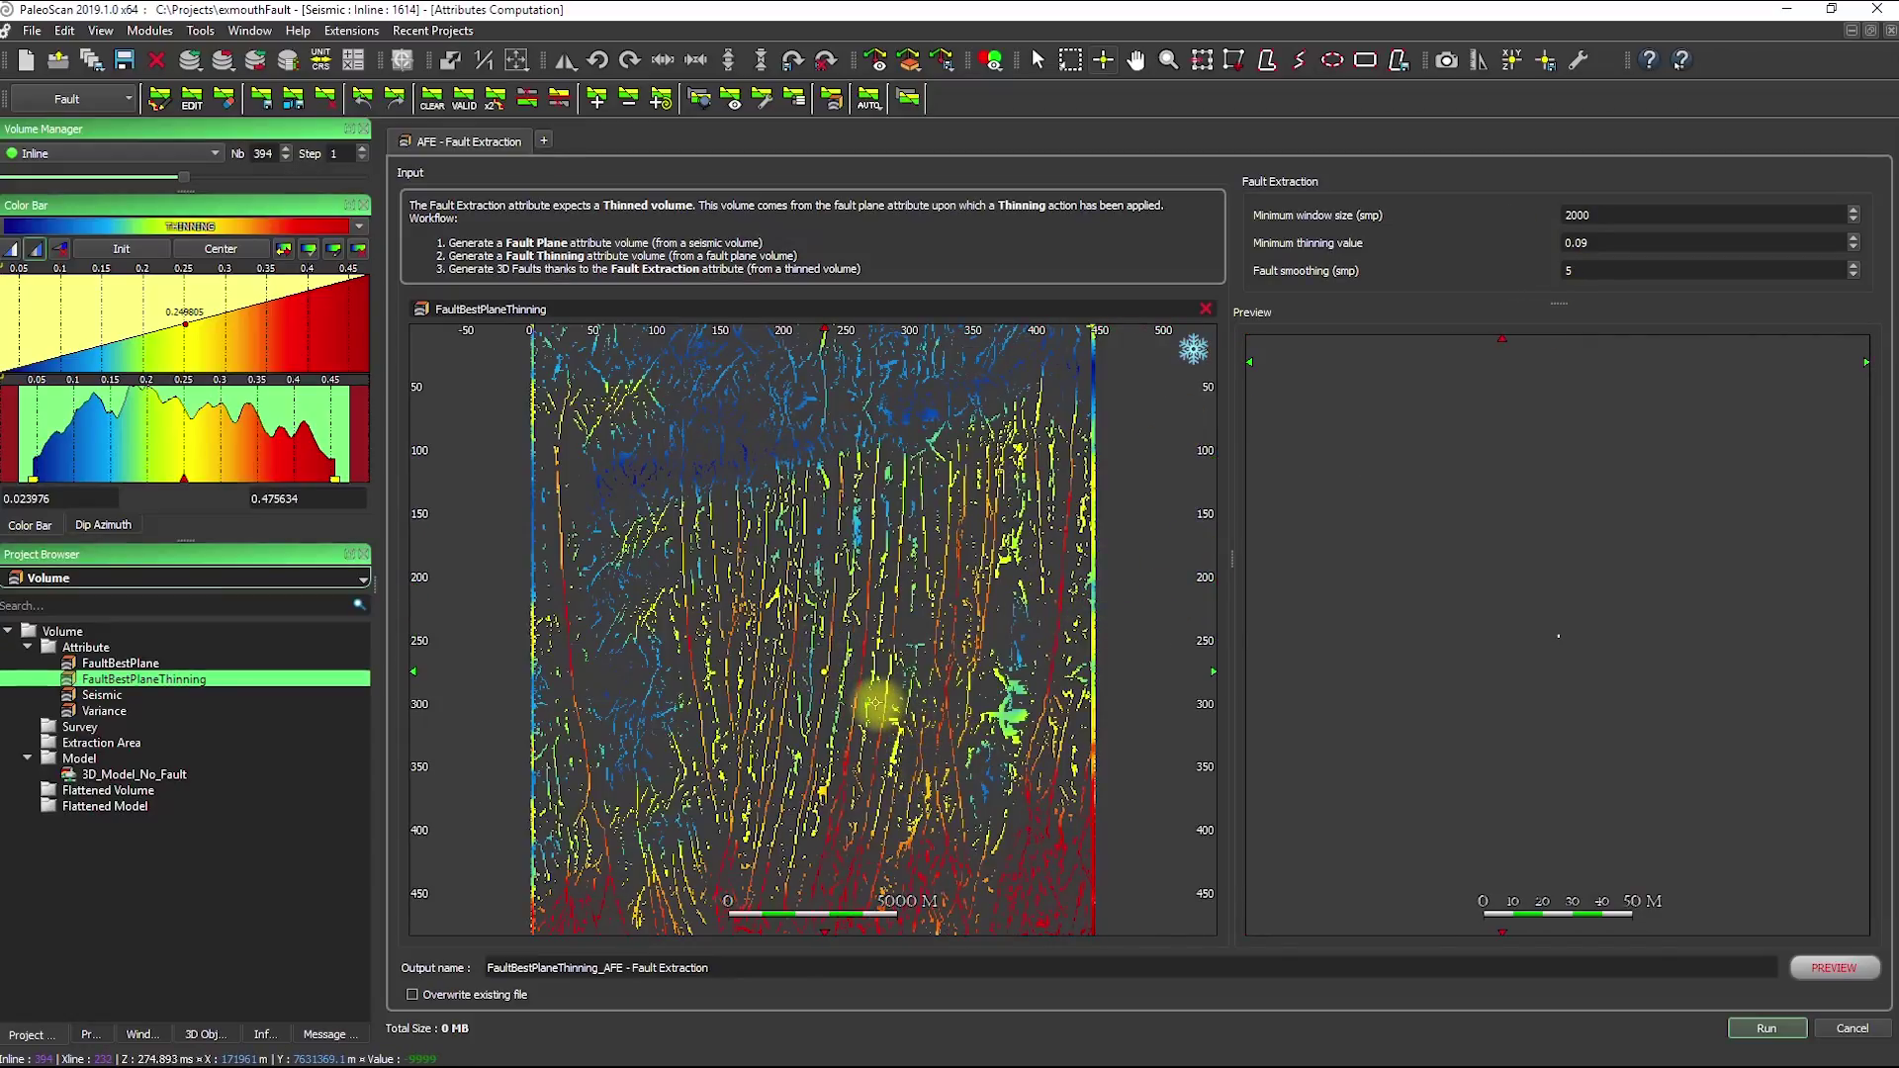
Check the thinned faults on the input volume and run the fault extraction with minimum window size 2000, minimum thinning value 0.09 and smoothing 5.
scroll(874, 703, up, 5)
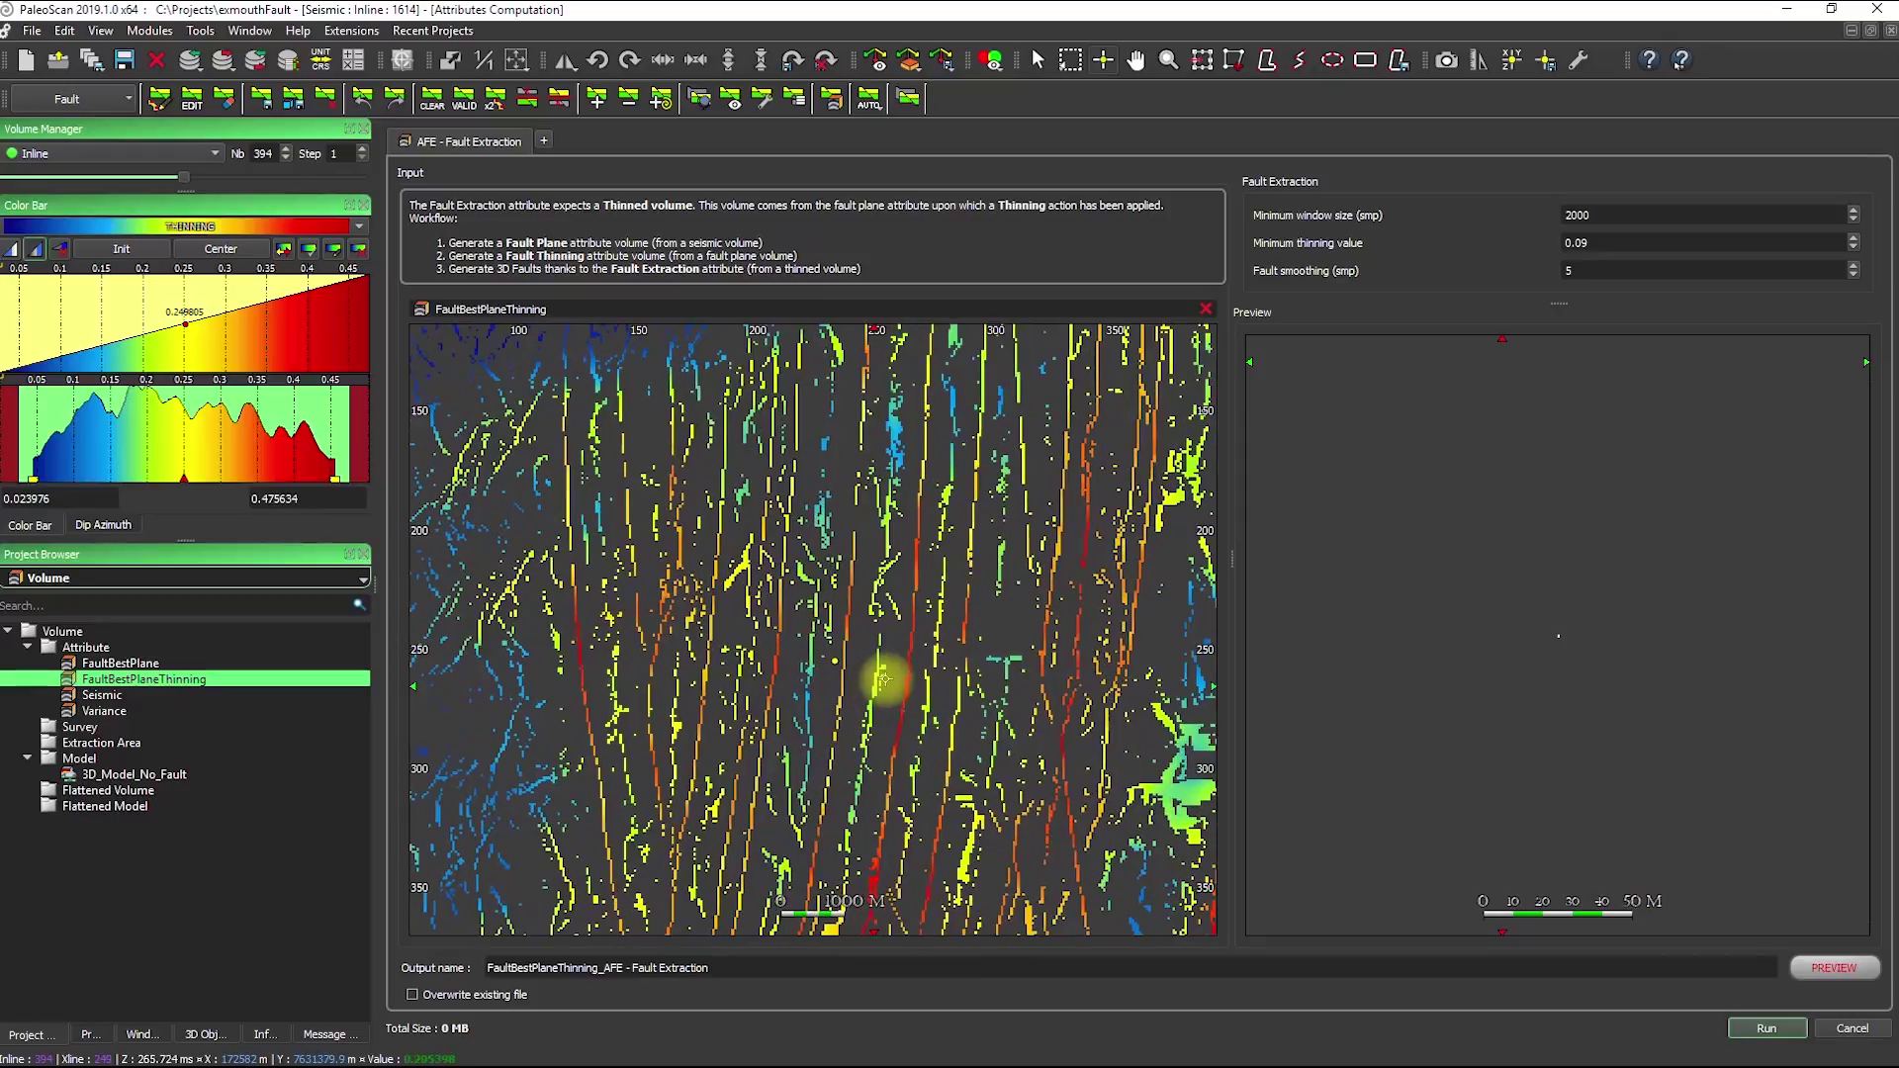
middle_drag(925, 676, 859, 627)
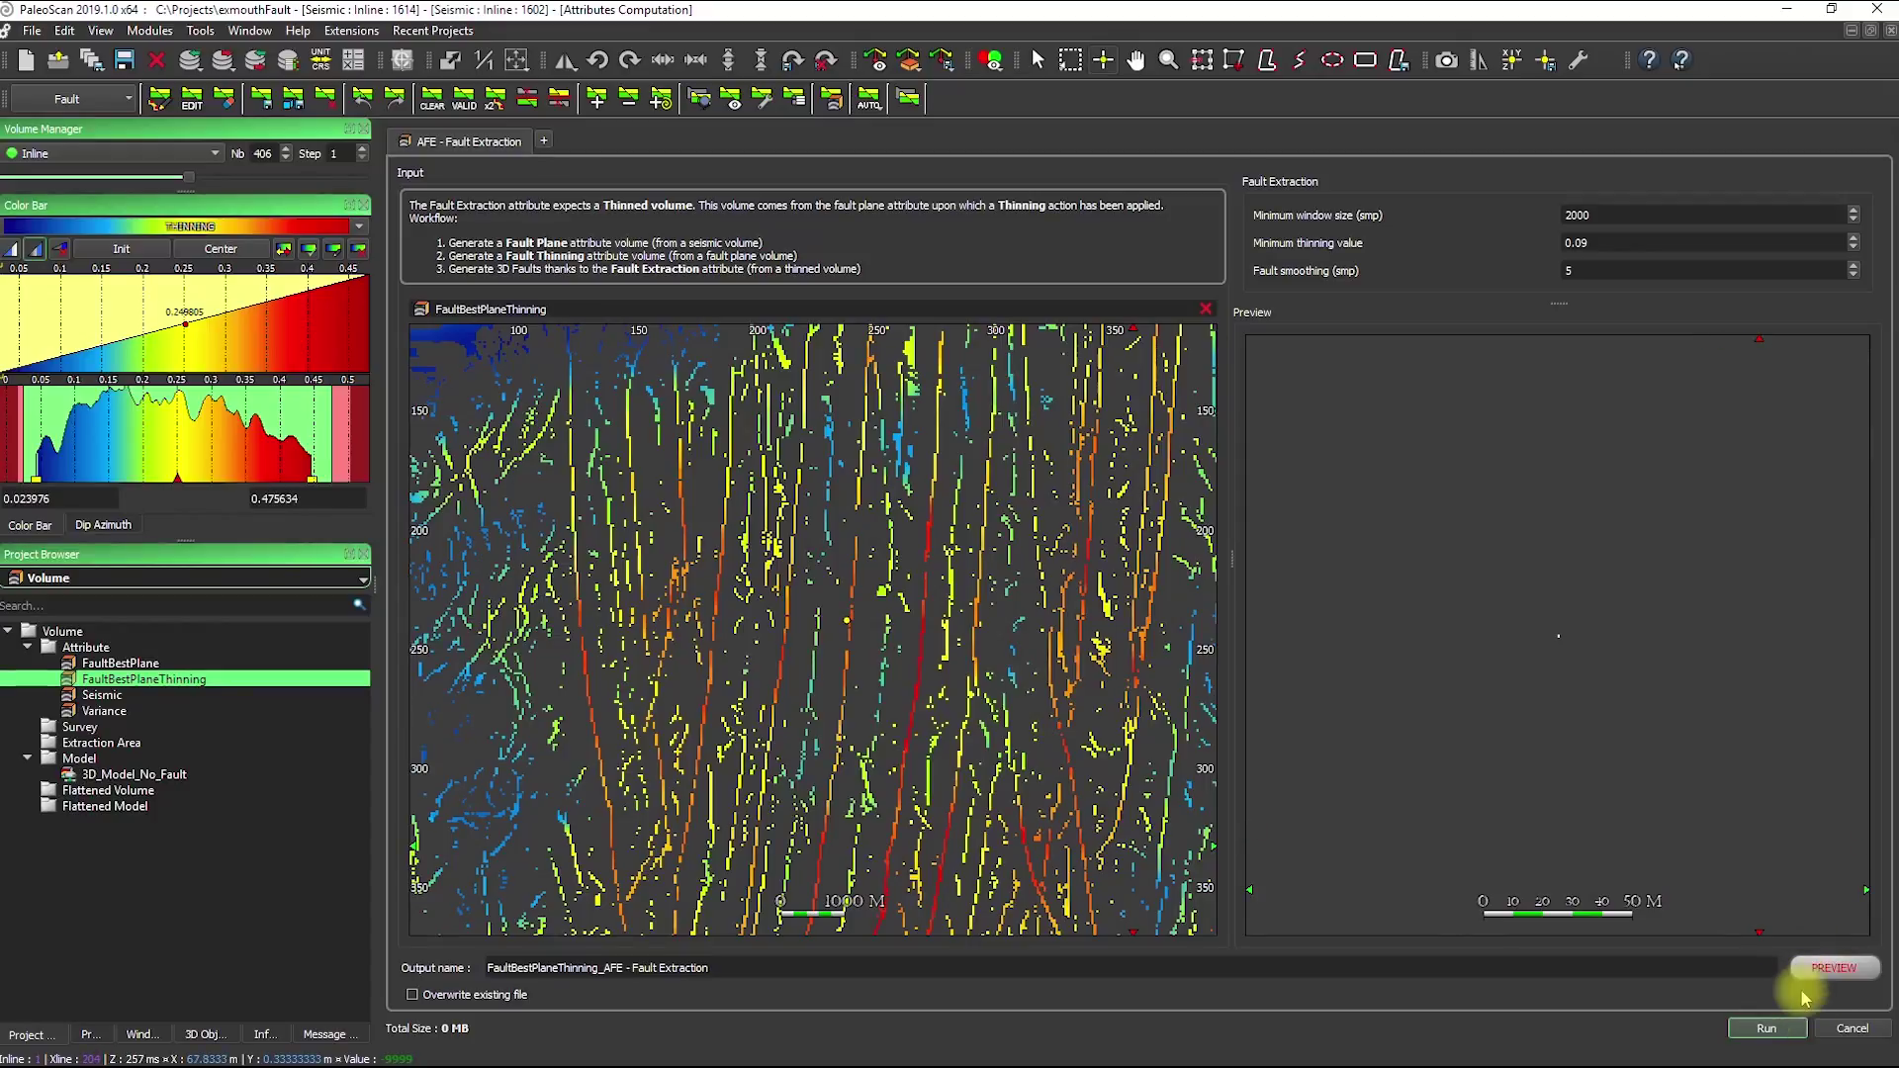
click(1769, 1030)
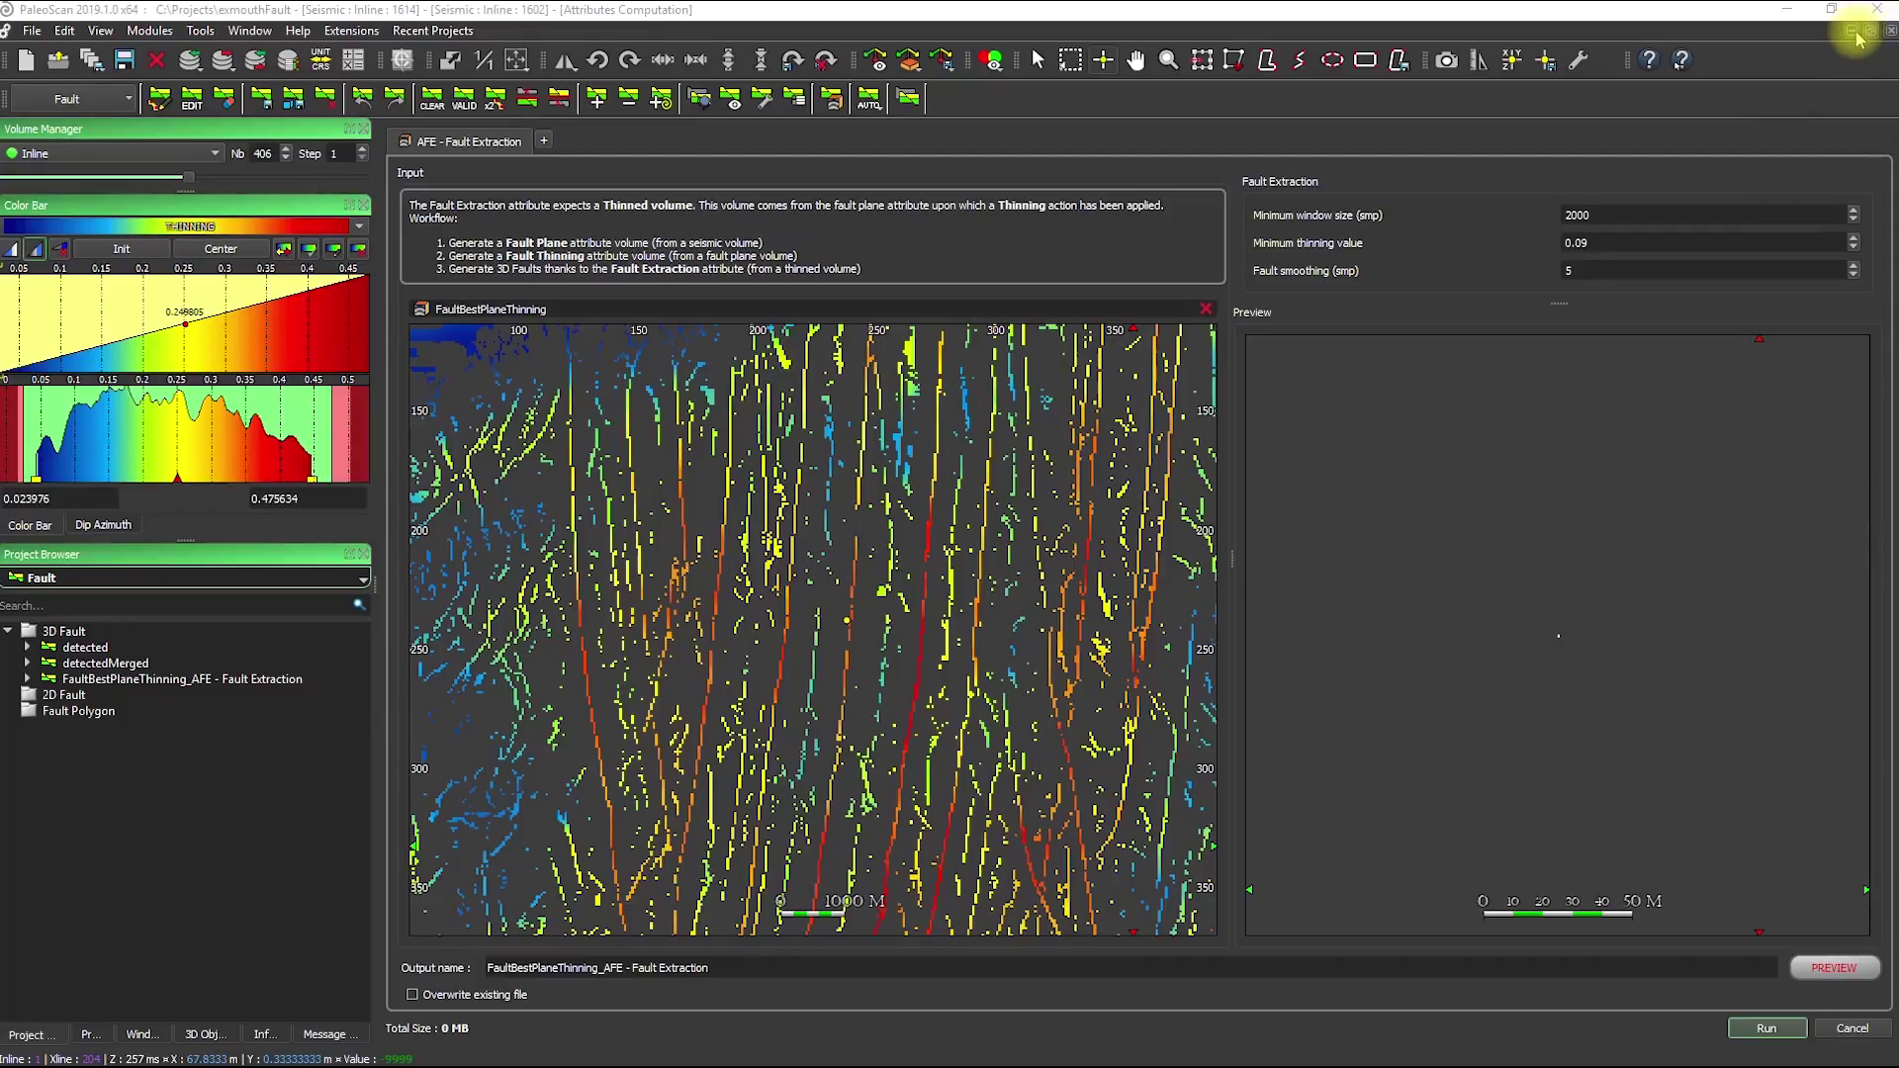
Dismiss the end-of-process message and close the open Seismic viewers.
mouse_move(870, 1058)
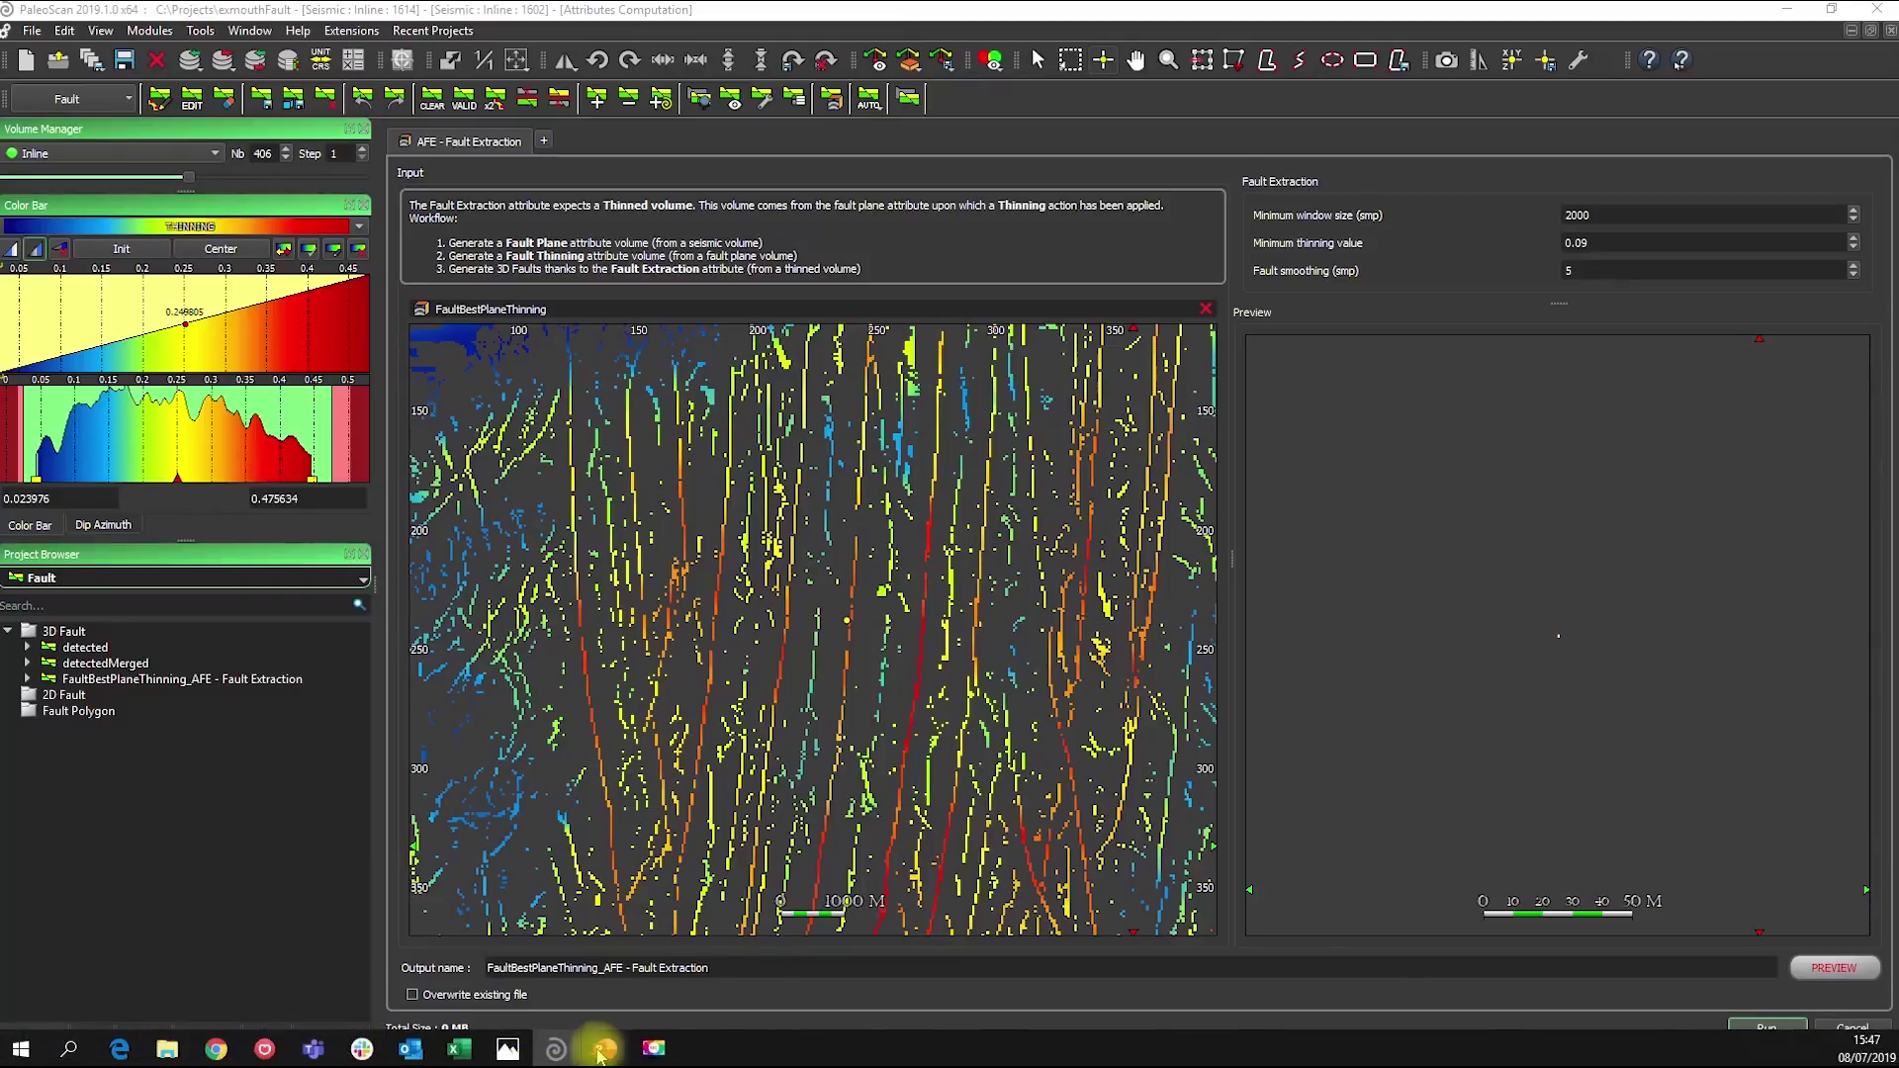
mouse_move(569, 1032)
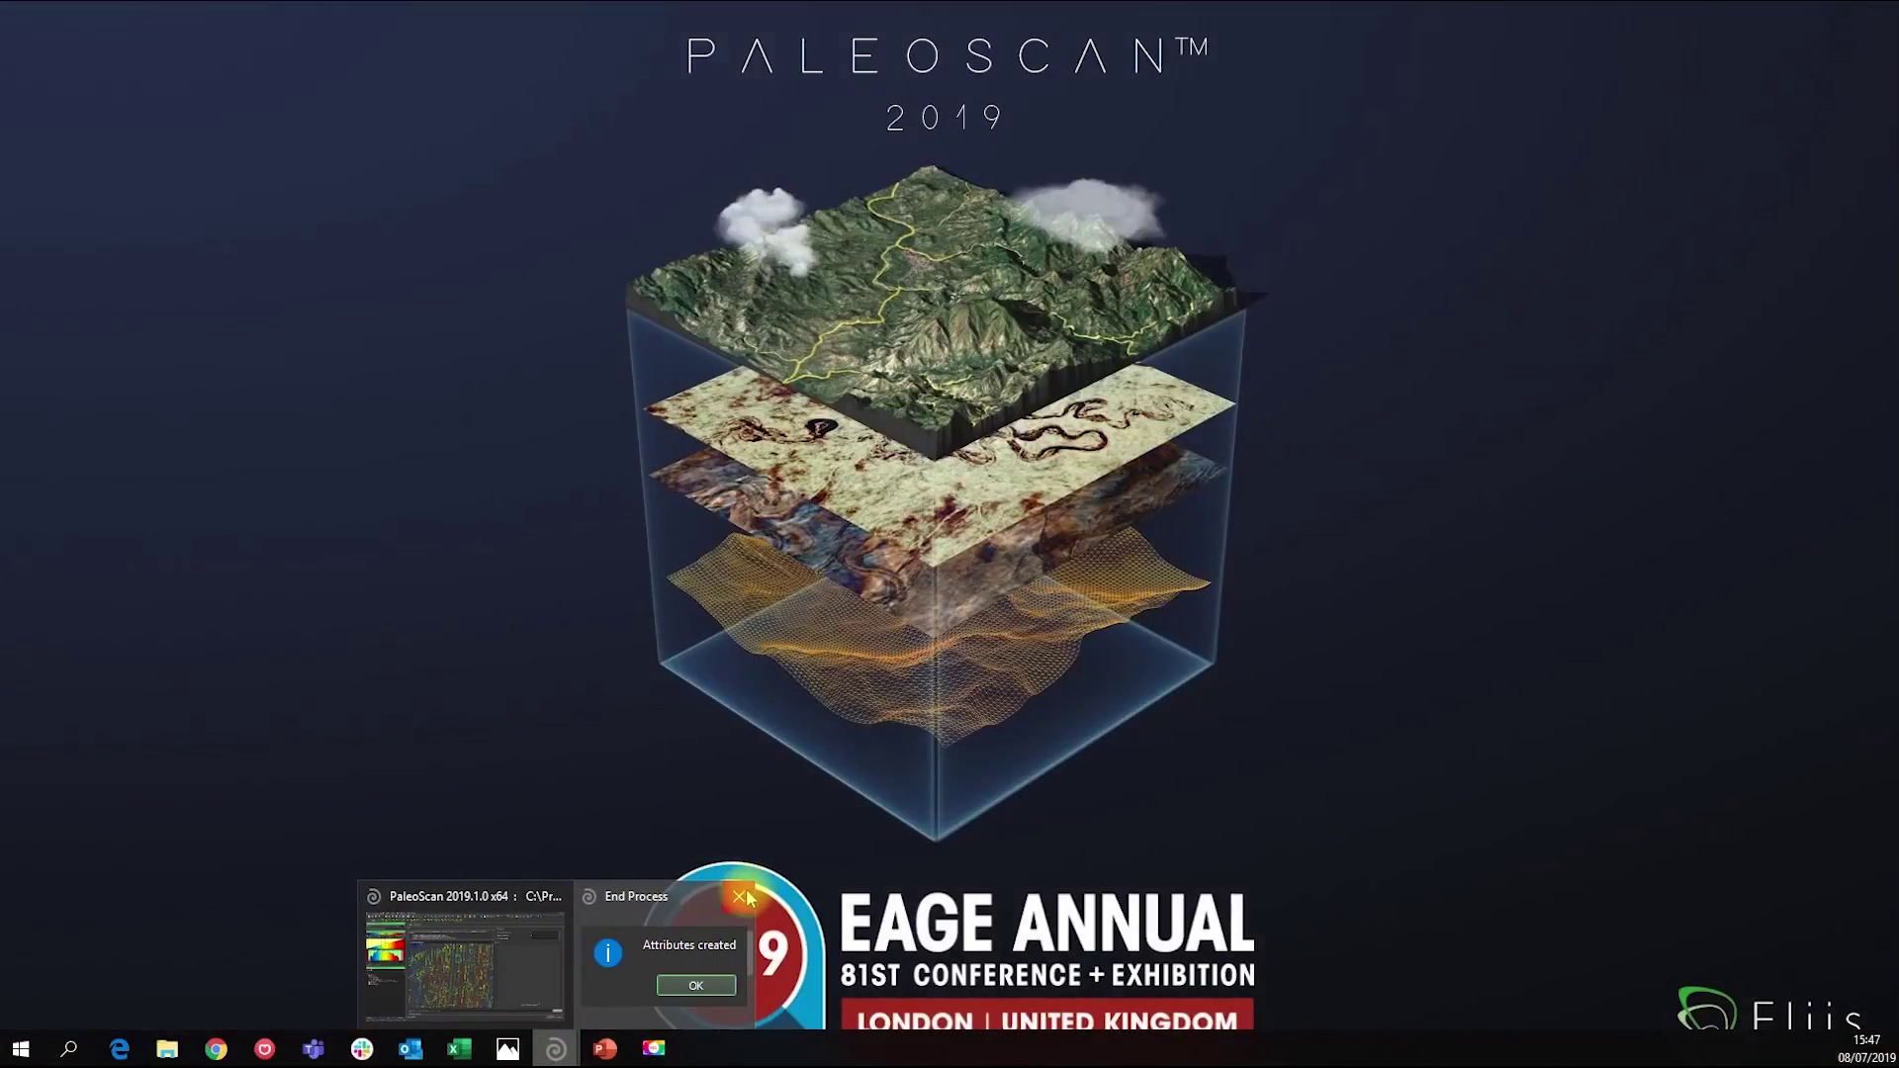
click(739, 897)
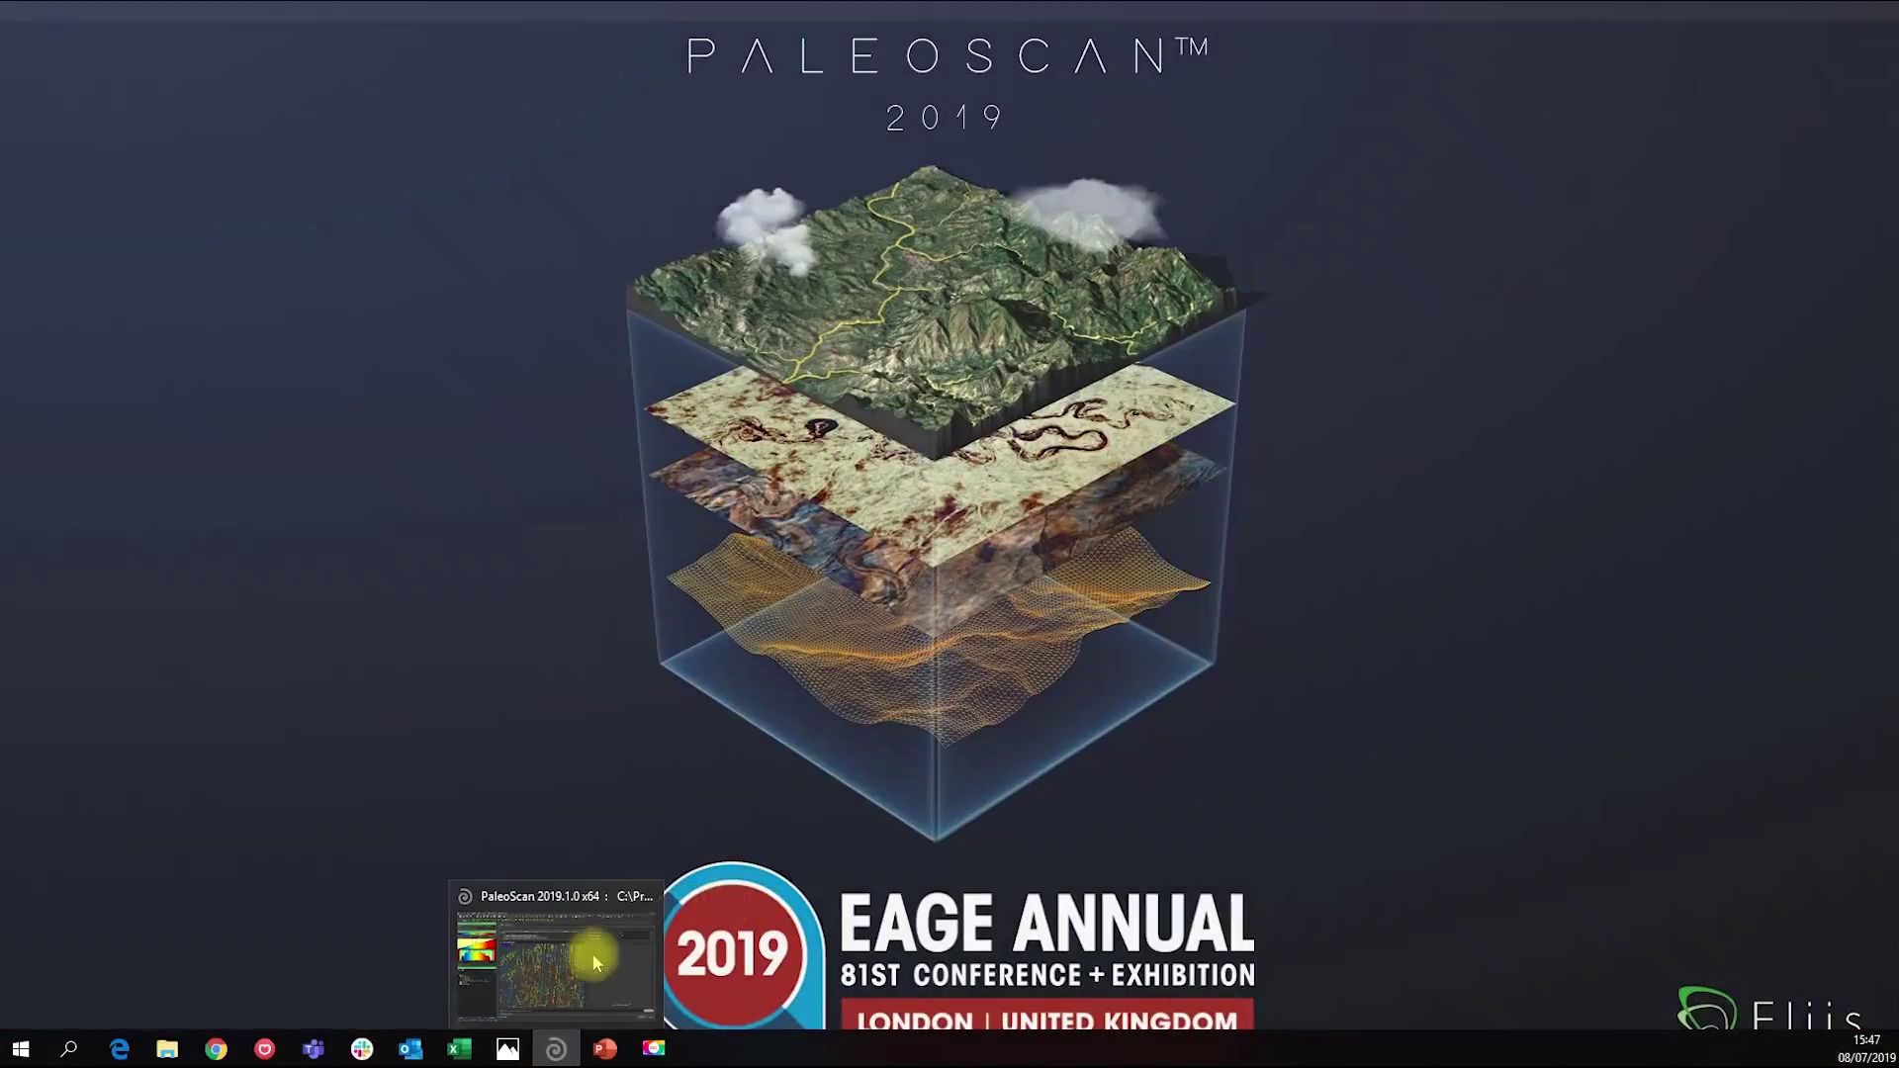
click(555, 976)
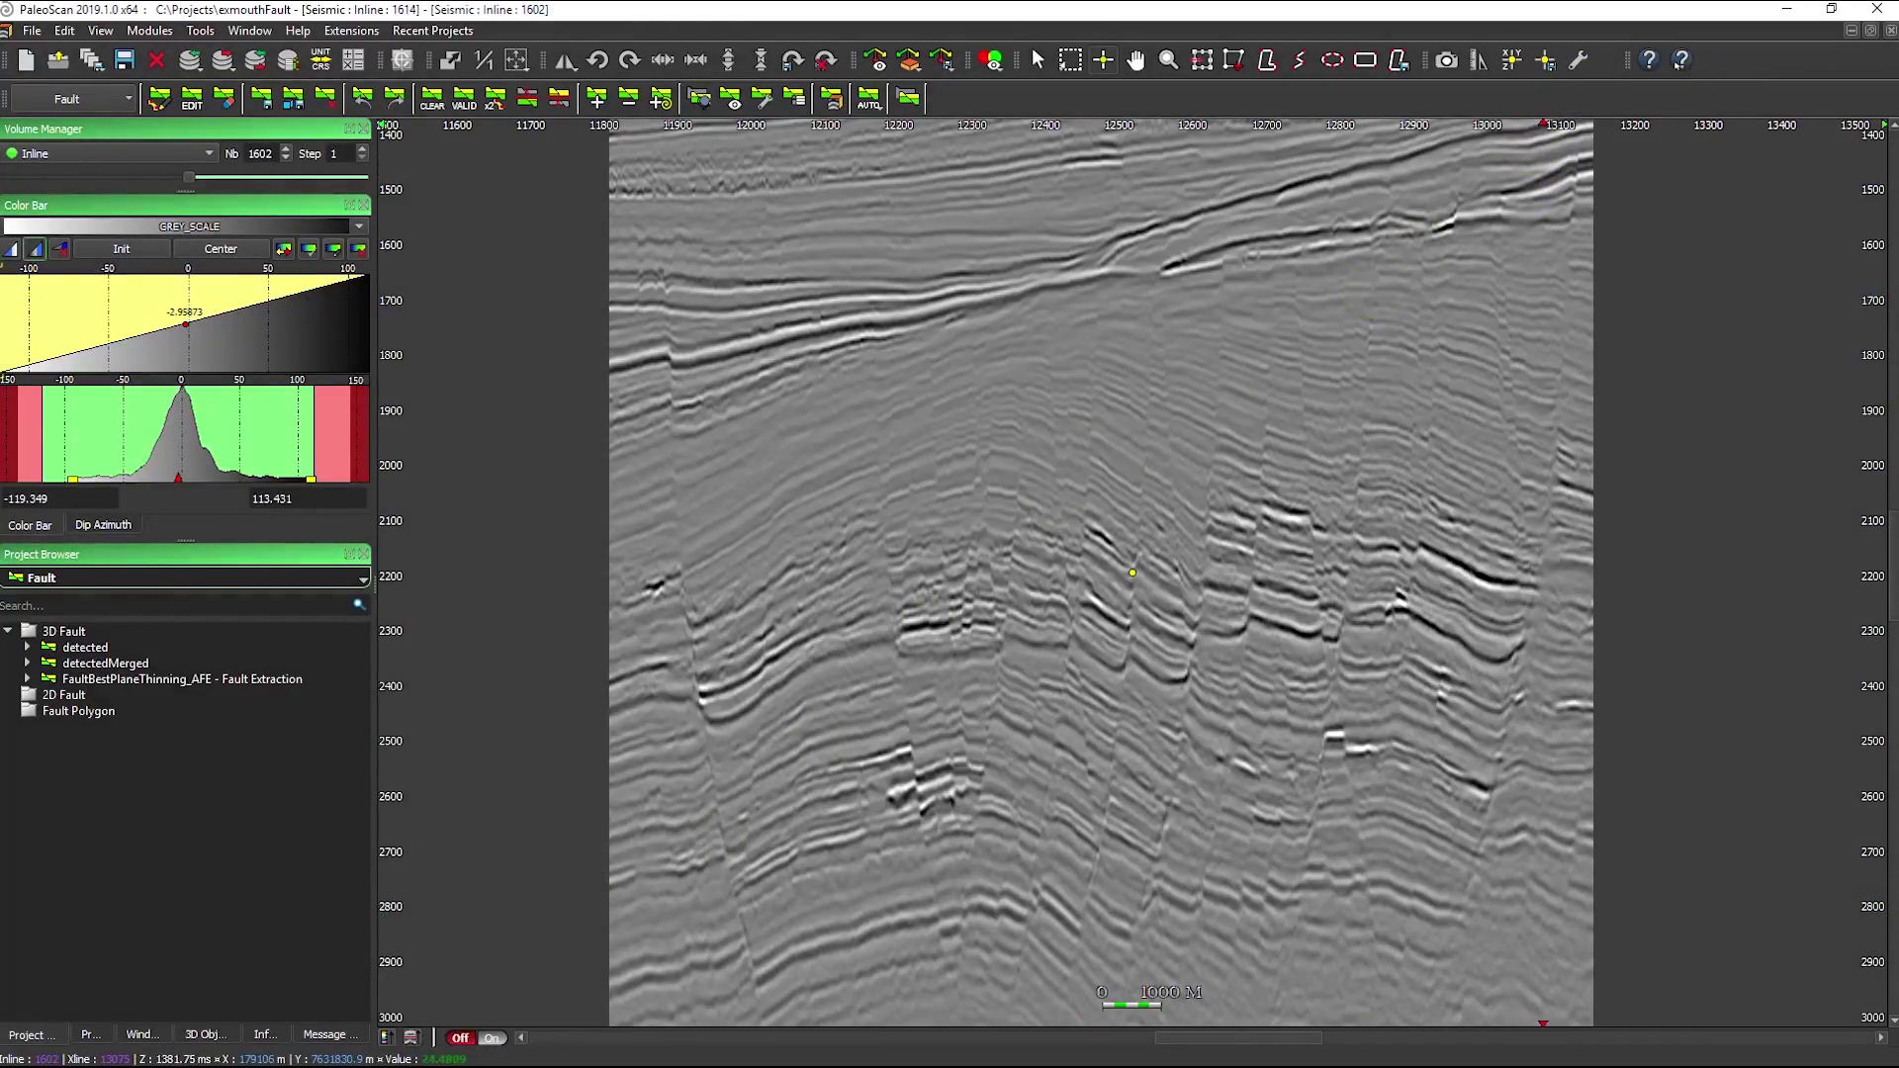
click(1889, 32)
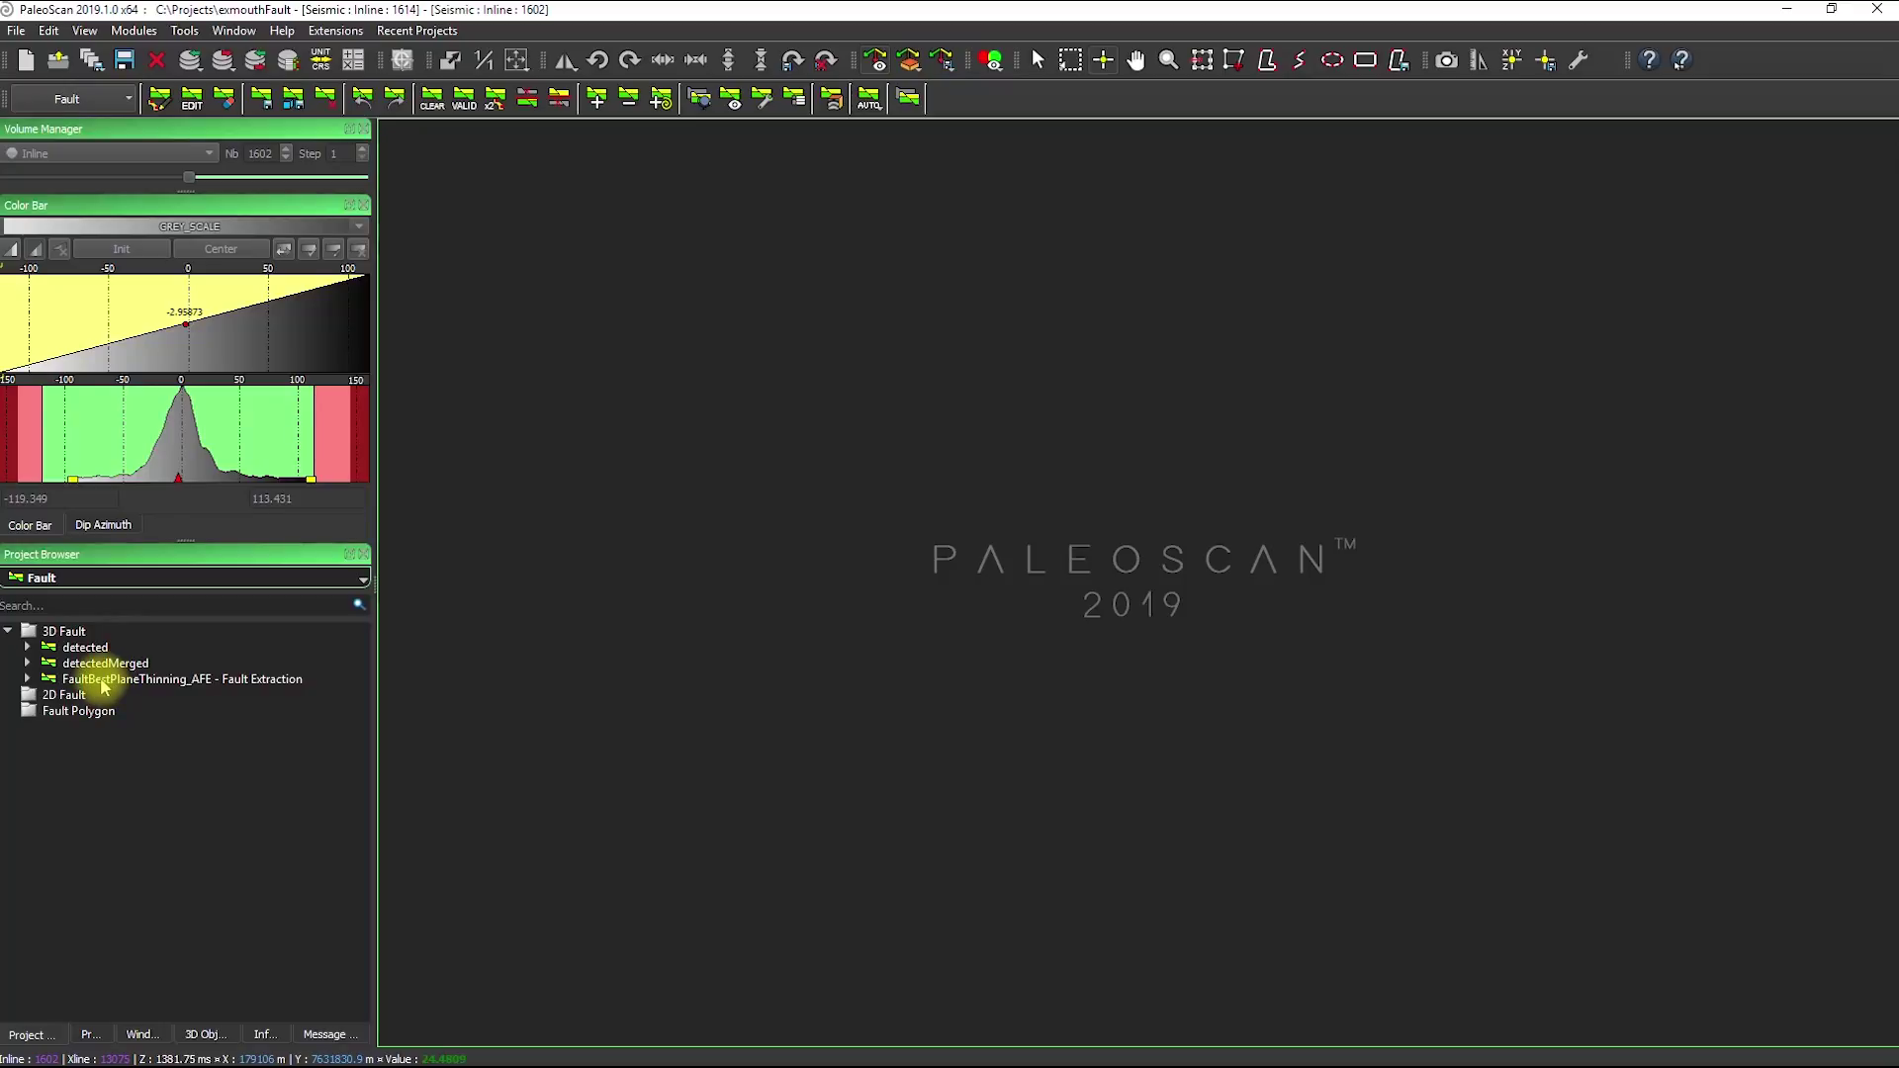
Load the newly extracted 3D fault set into a 3D viewer.
click(60, 680)
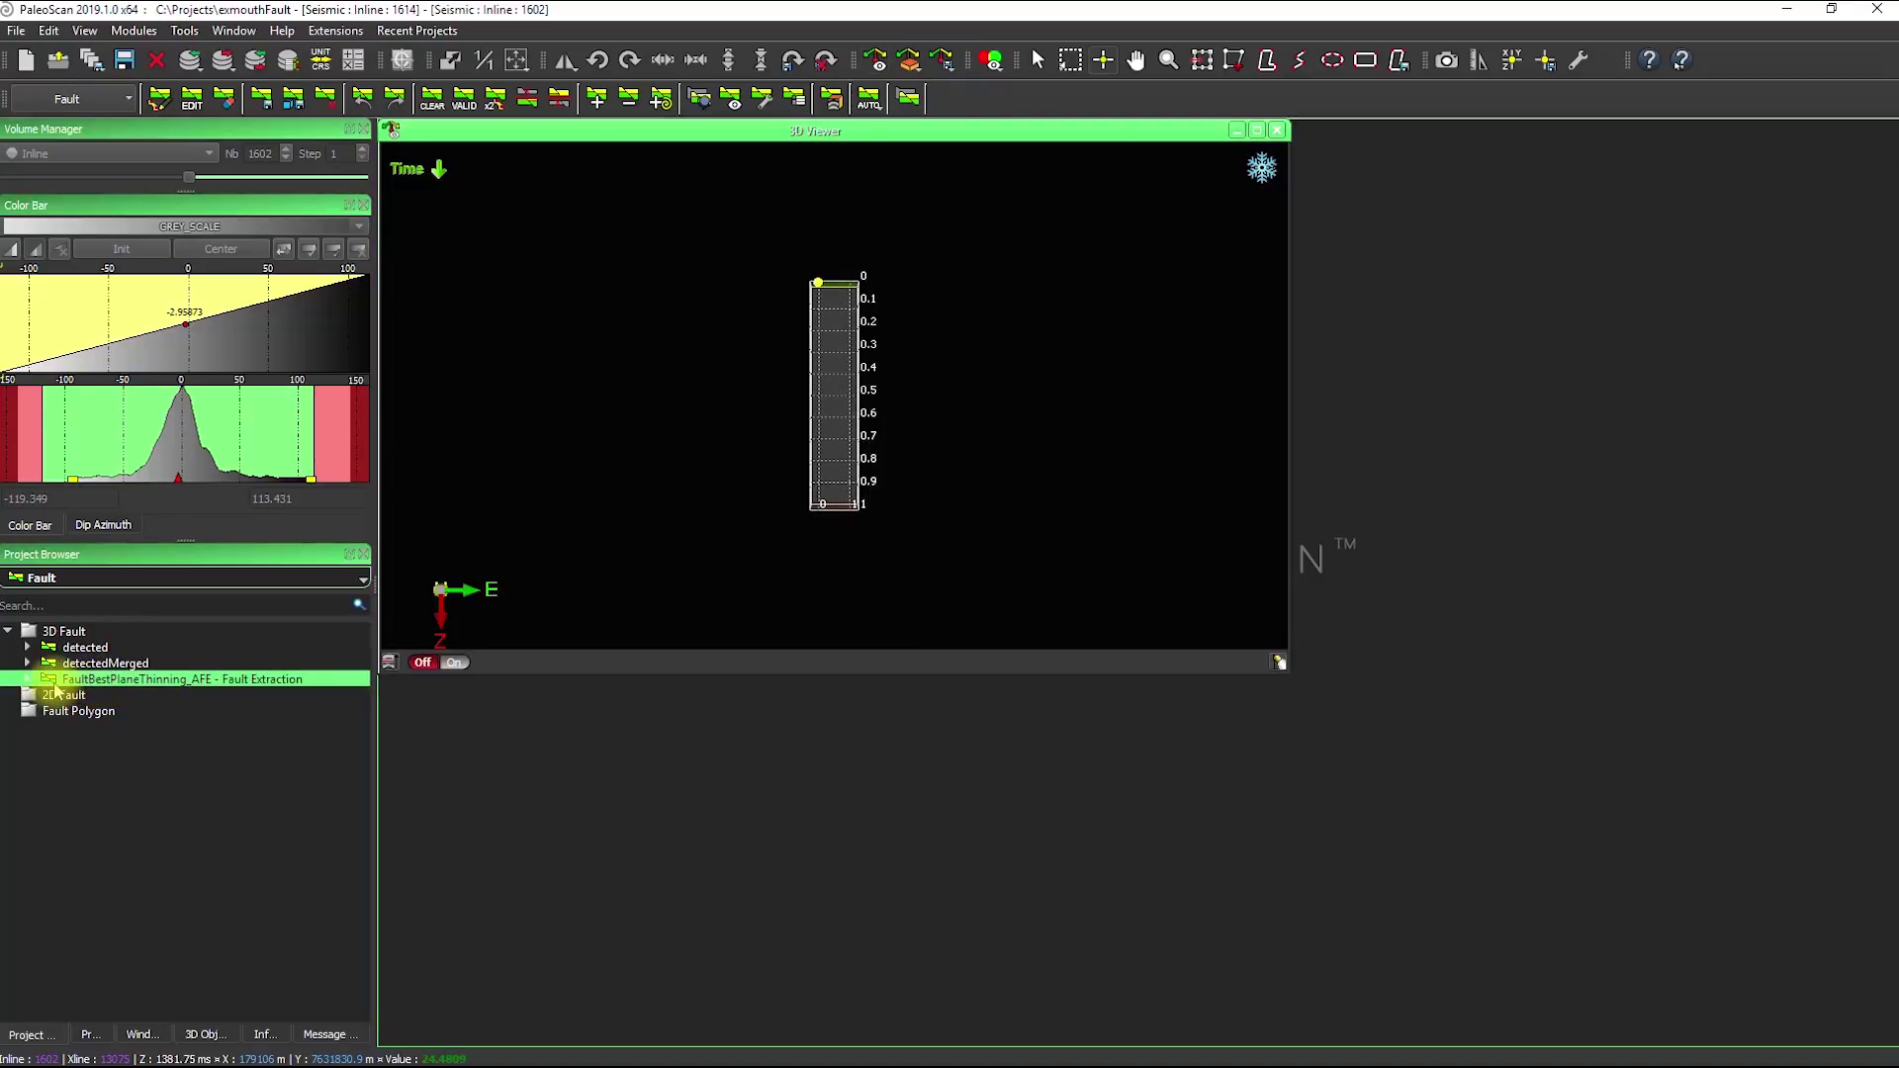
drag(55, 689, 905, 425)
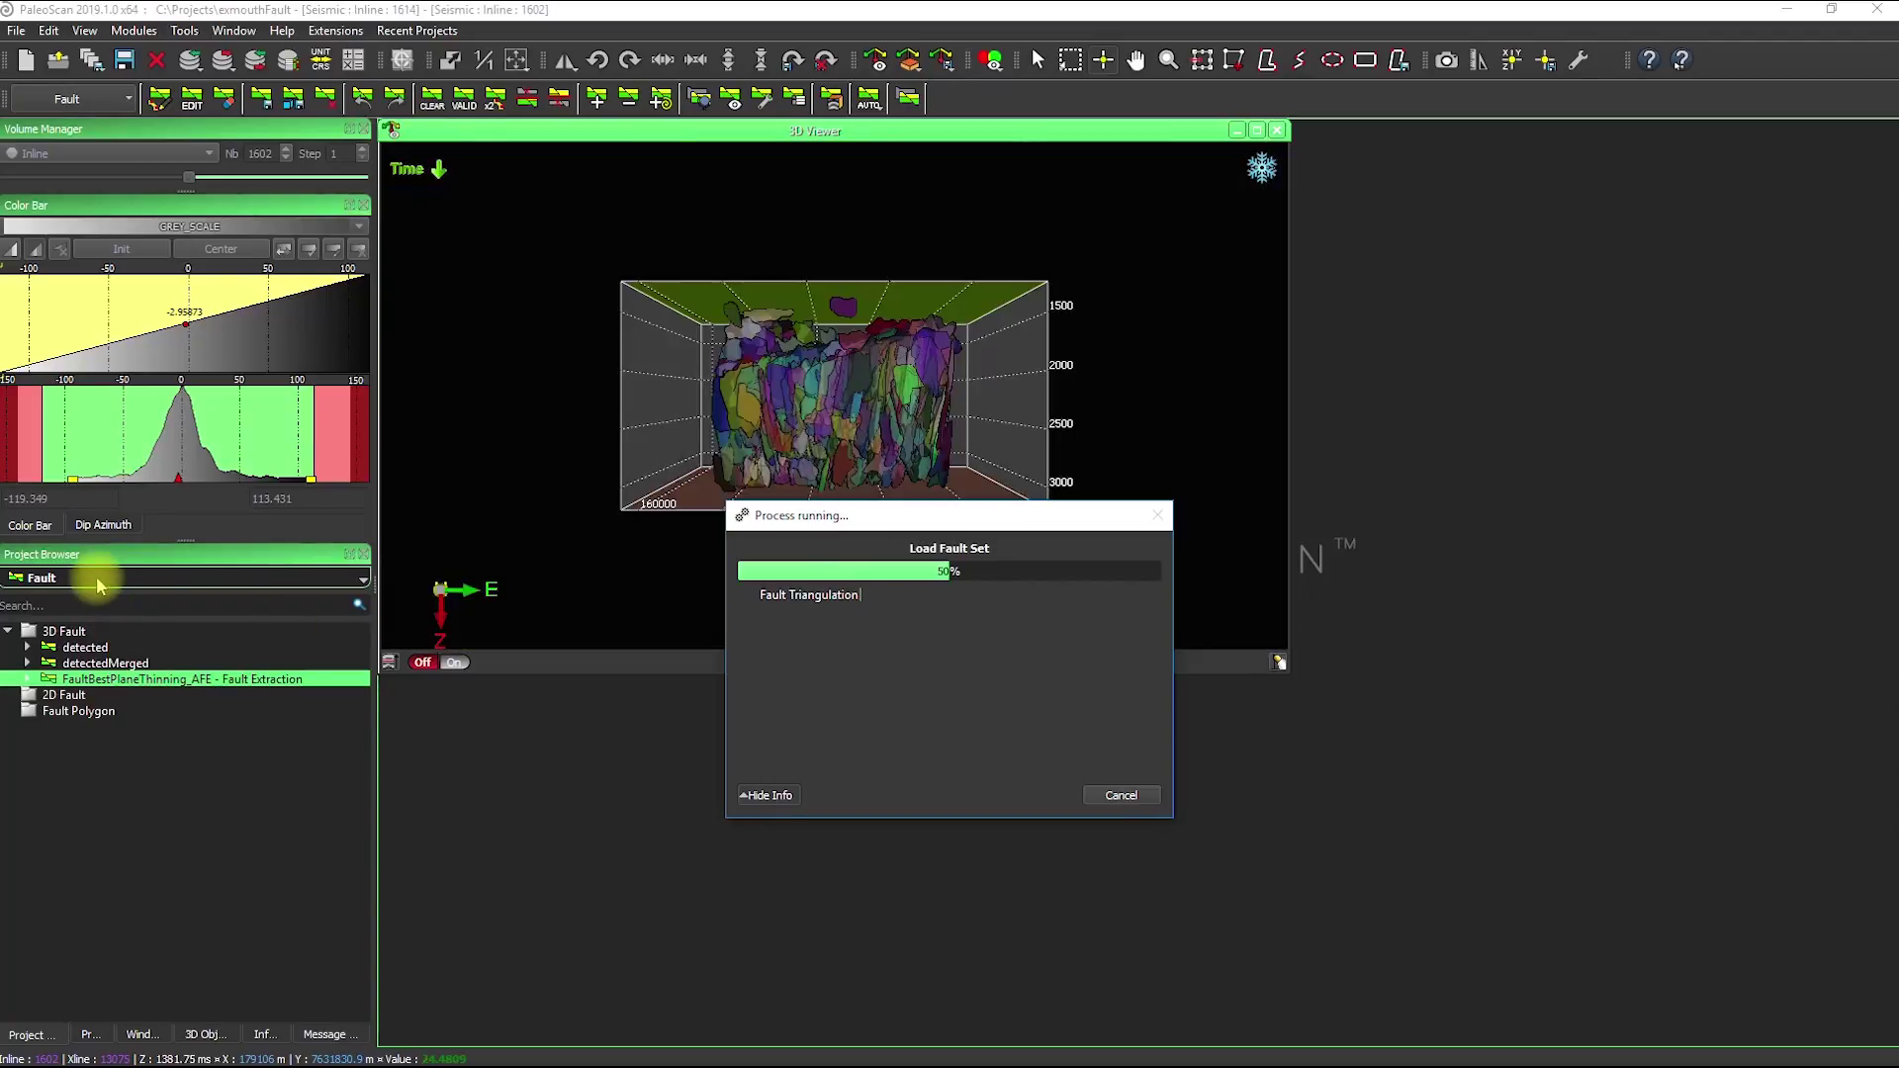
Open the Seismic volume in a section viewer and tile it beside the 3D viewer.
click(133, 580)
click(49, 599)
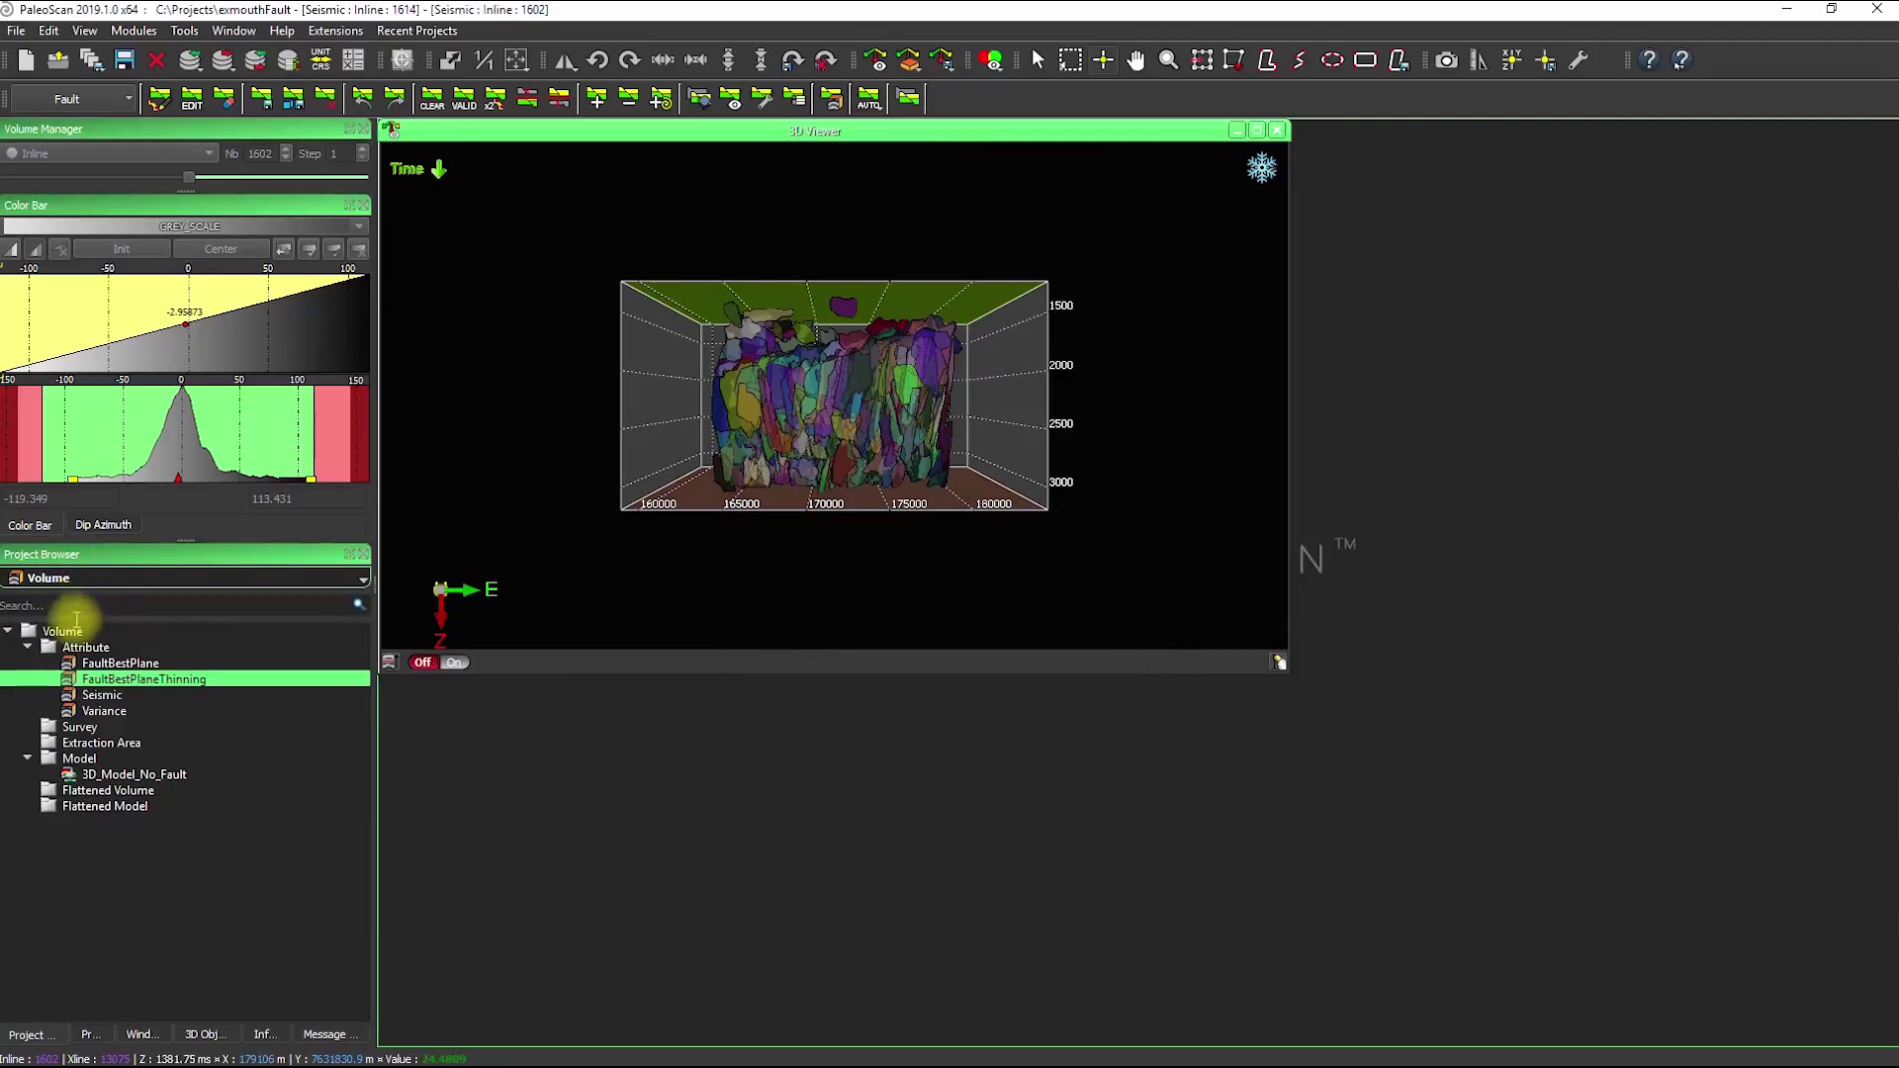
double_click(102, 696)
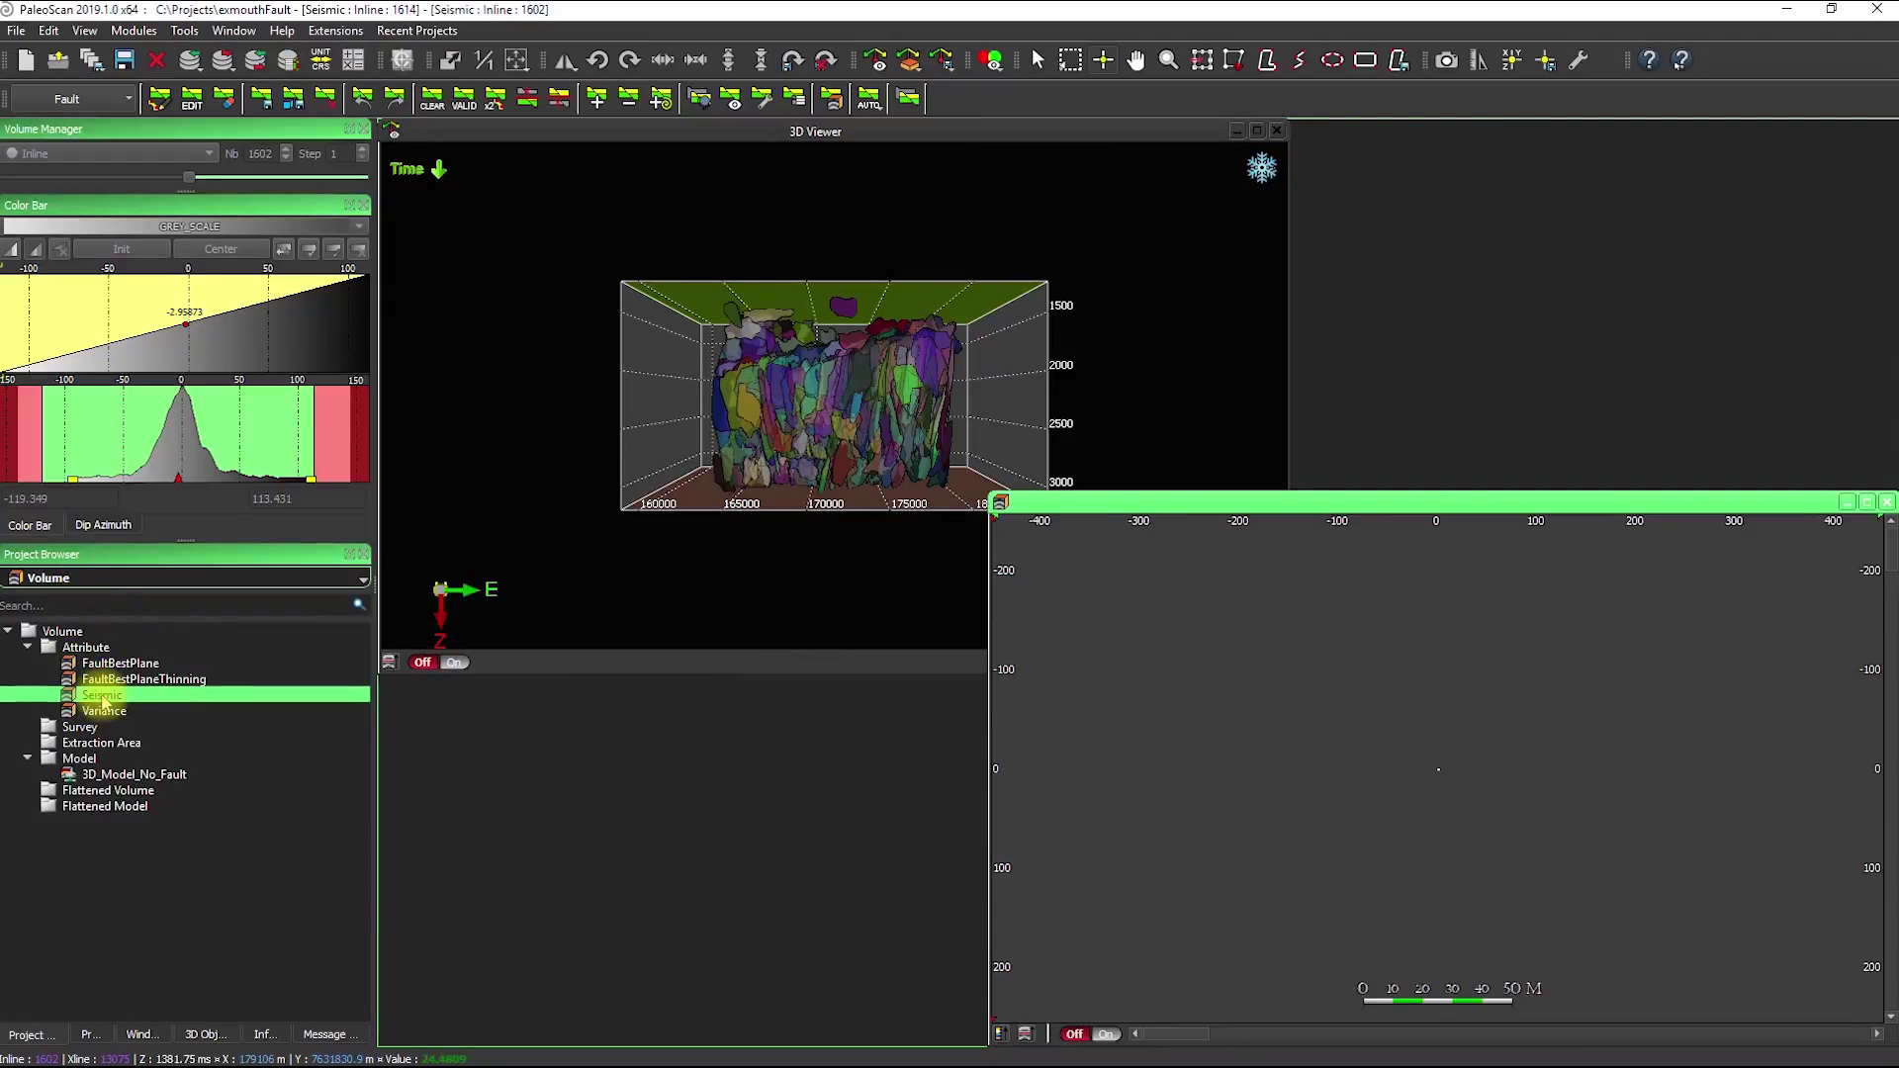
key(ctrl+t)
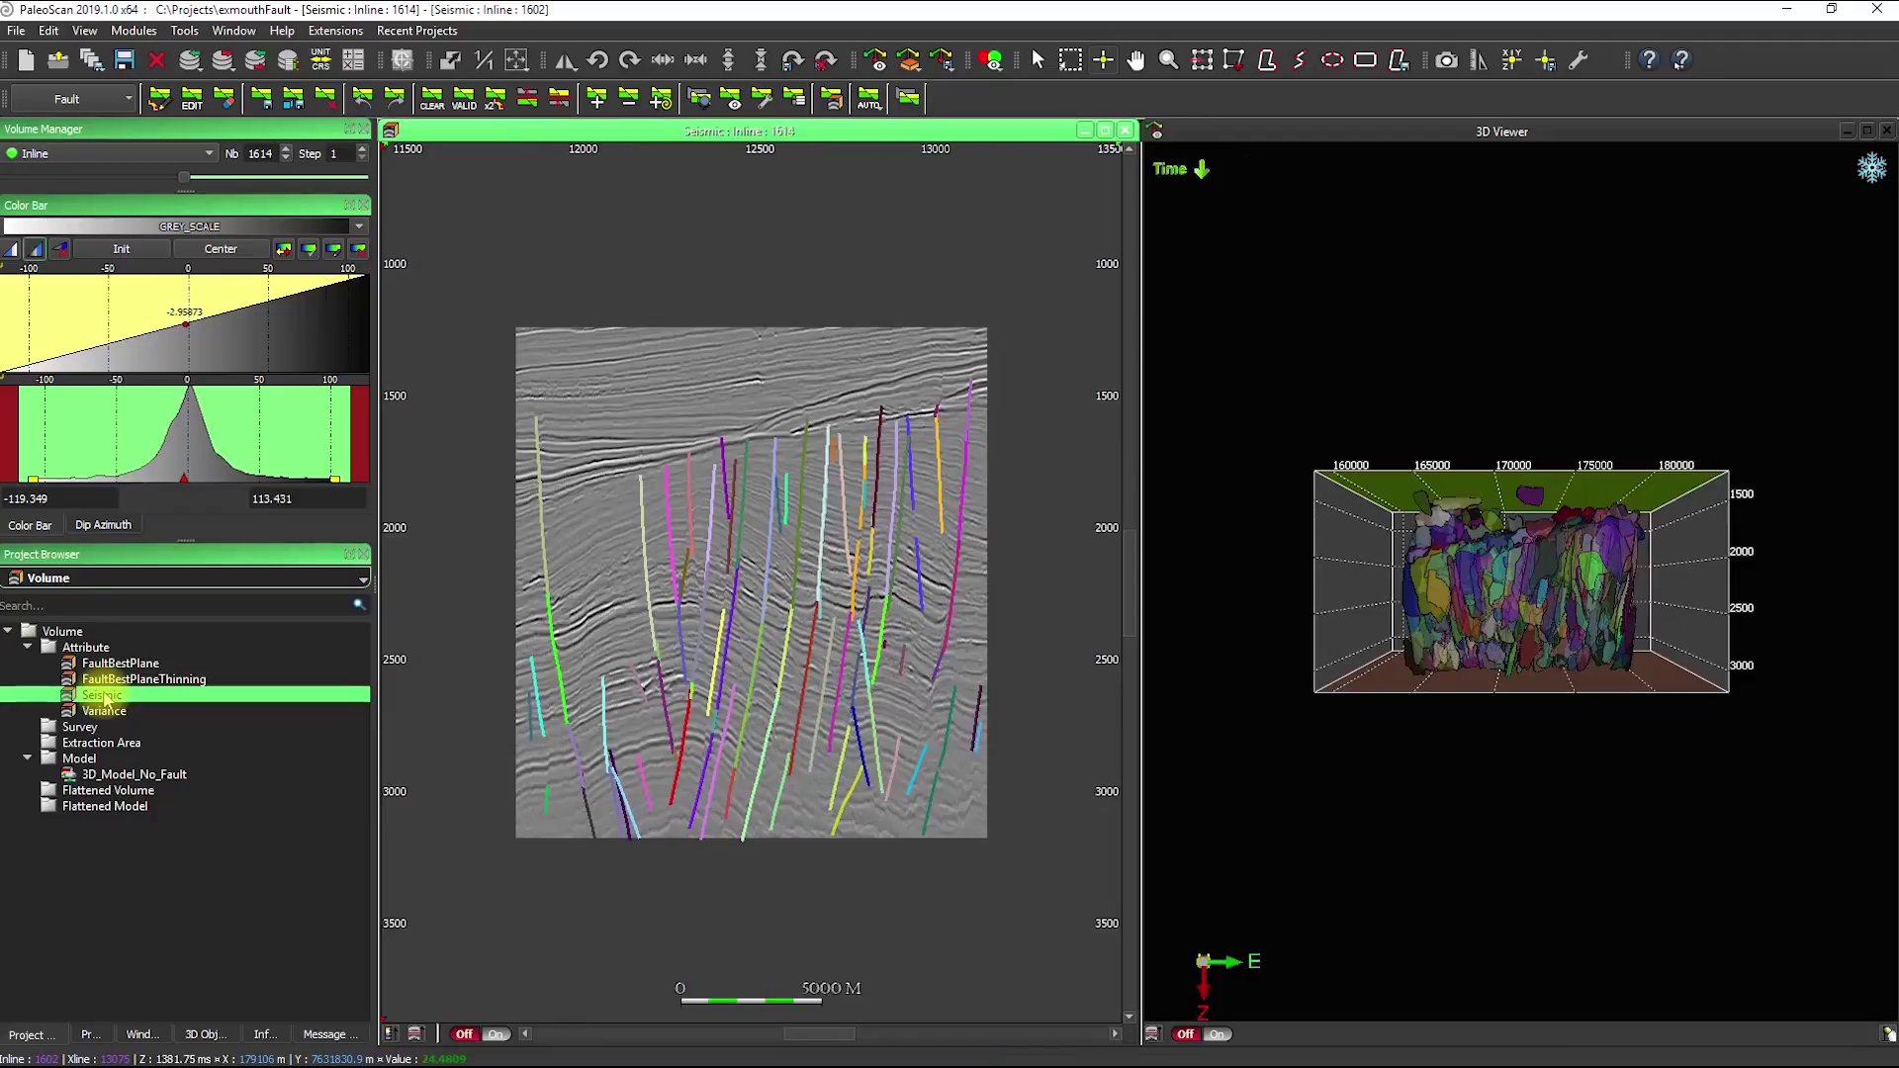
Examine the extracted faults from several angles in 3D and compare them with the seismic on successive inlines.
drag(1485, 515, 1507, 777)
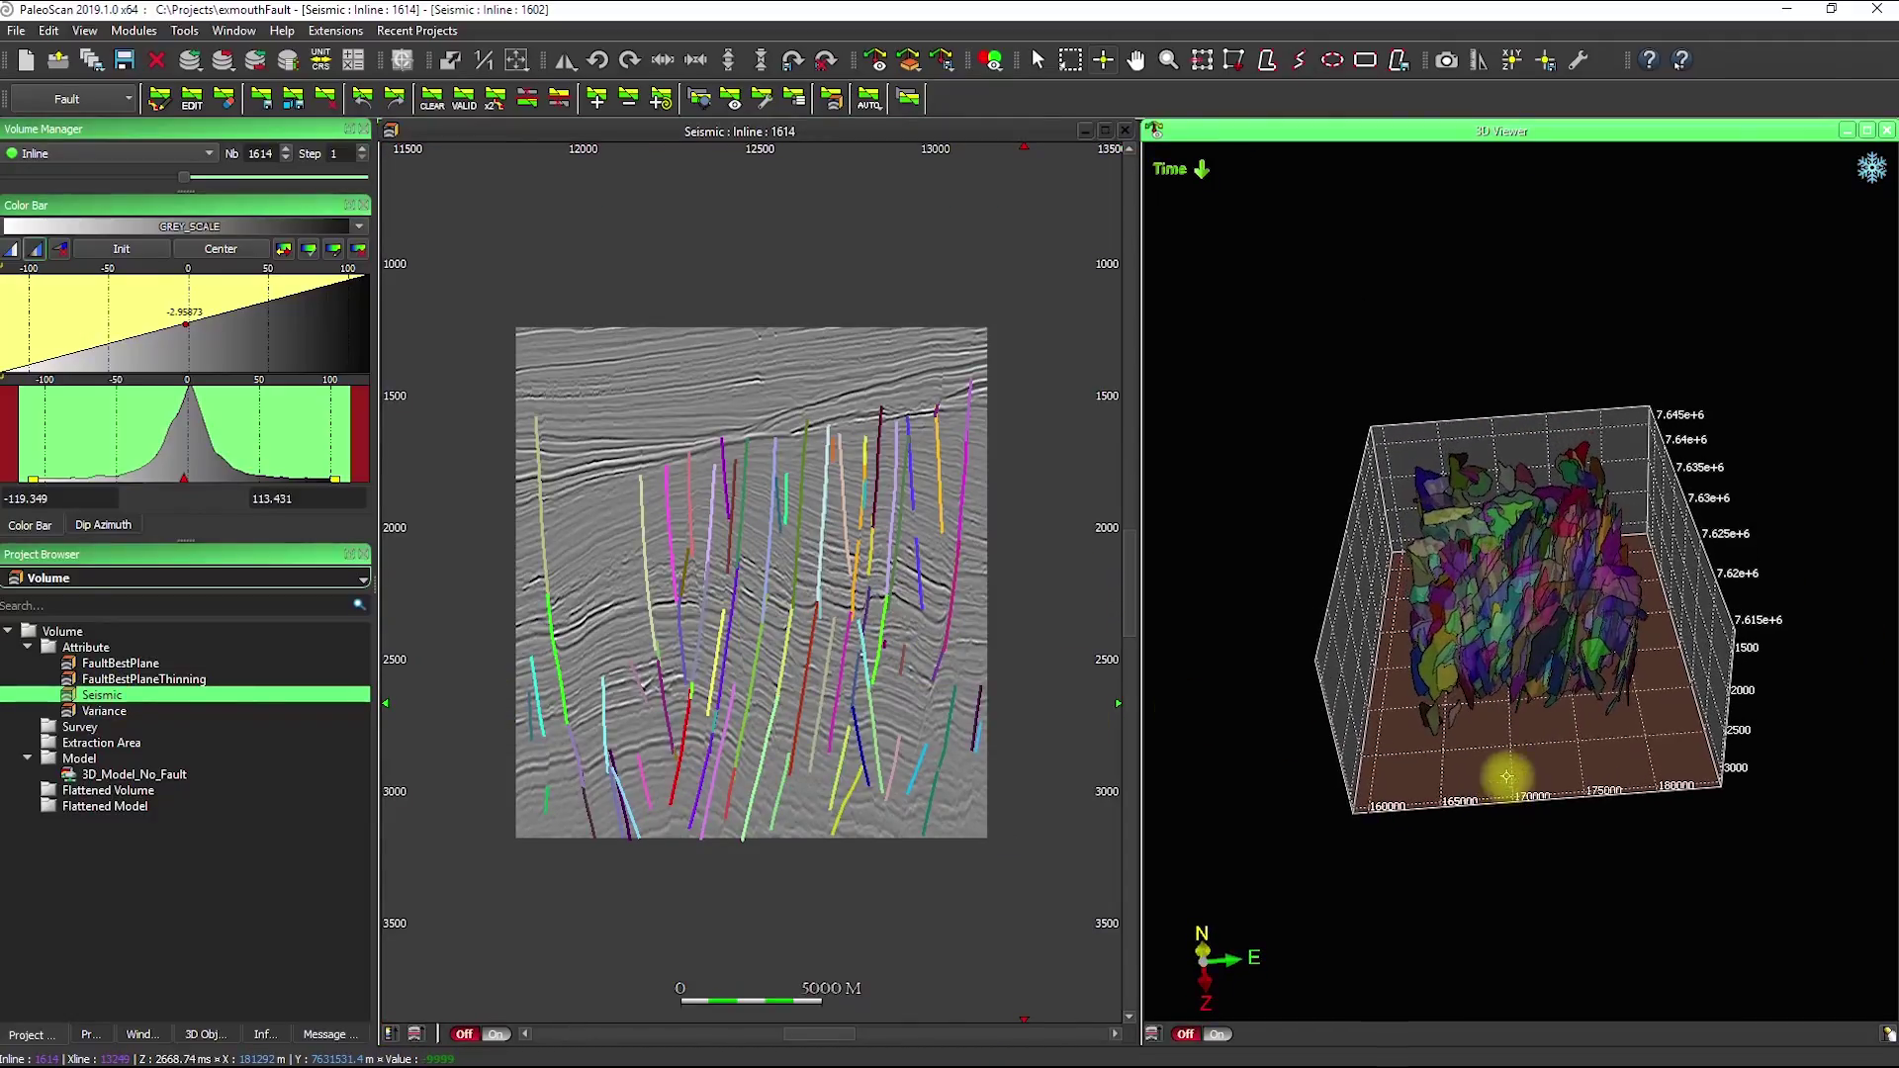
scroll(1600, 683, up, 5)
drag(1594, 560, 1446, 643)
click(884, 644)
scroll(831, 649, down, 1)
scroll(829, 648, down, 20)
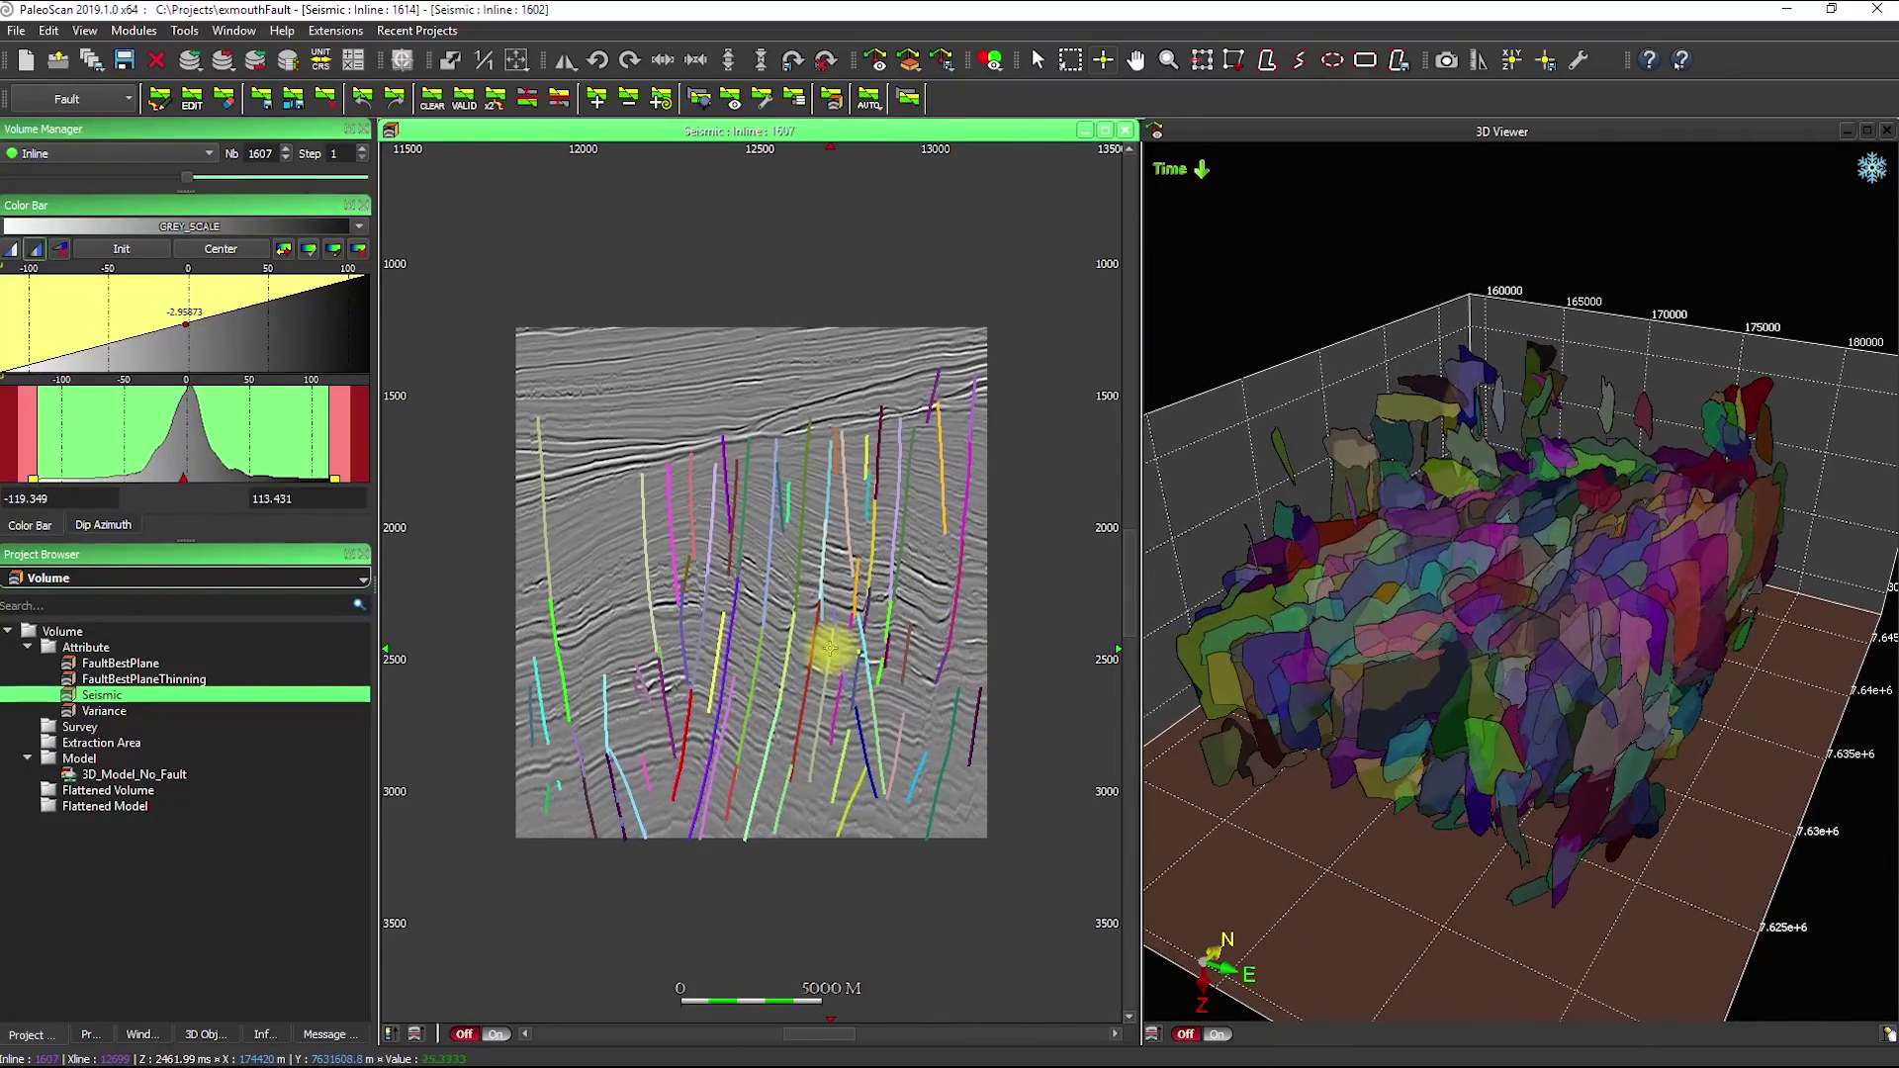
scroll(831, 655, up, 20)
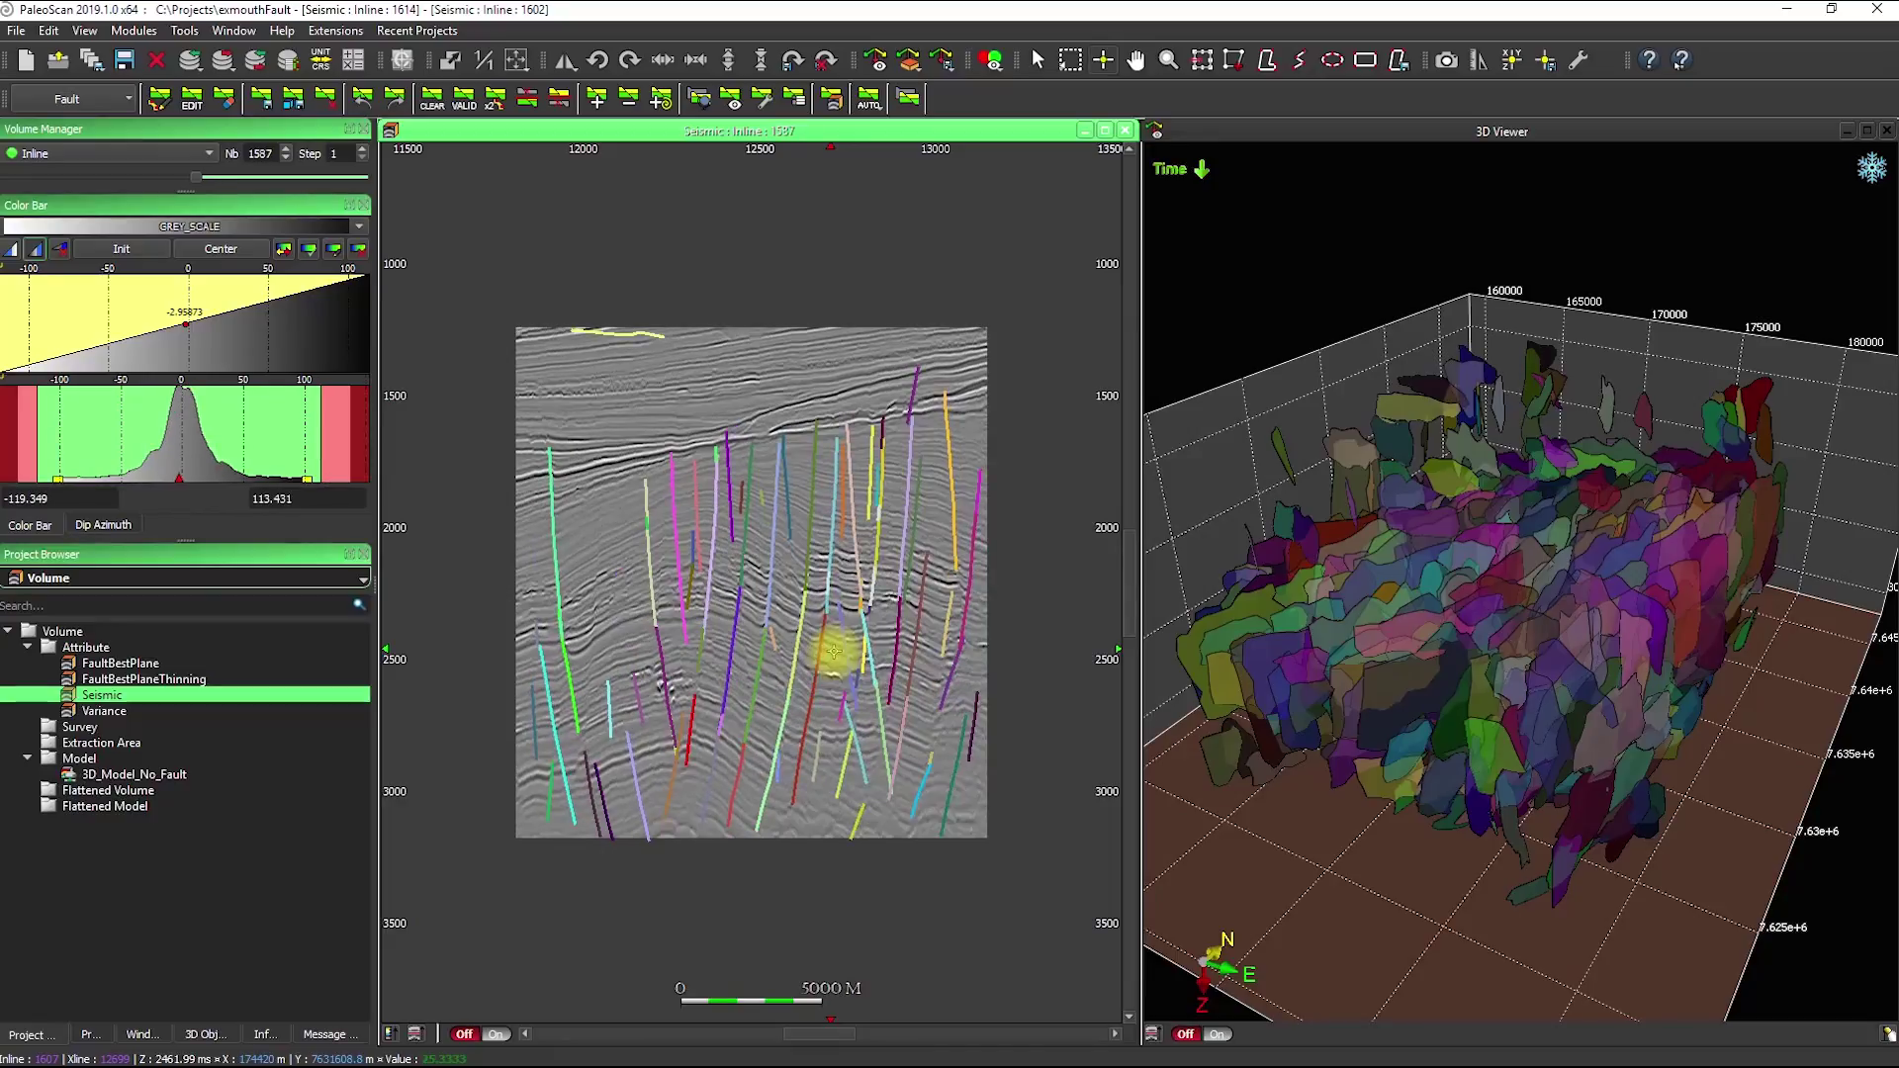
Switch the seismic section viewer to Time Slice and compare the faults on successive slices between 2212 and 2160 ms.
click(79, 156)
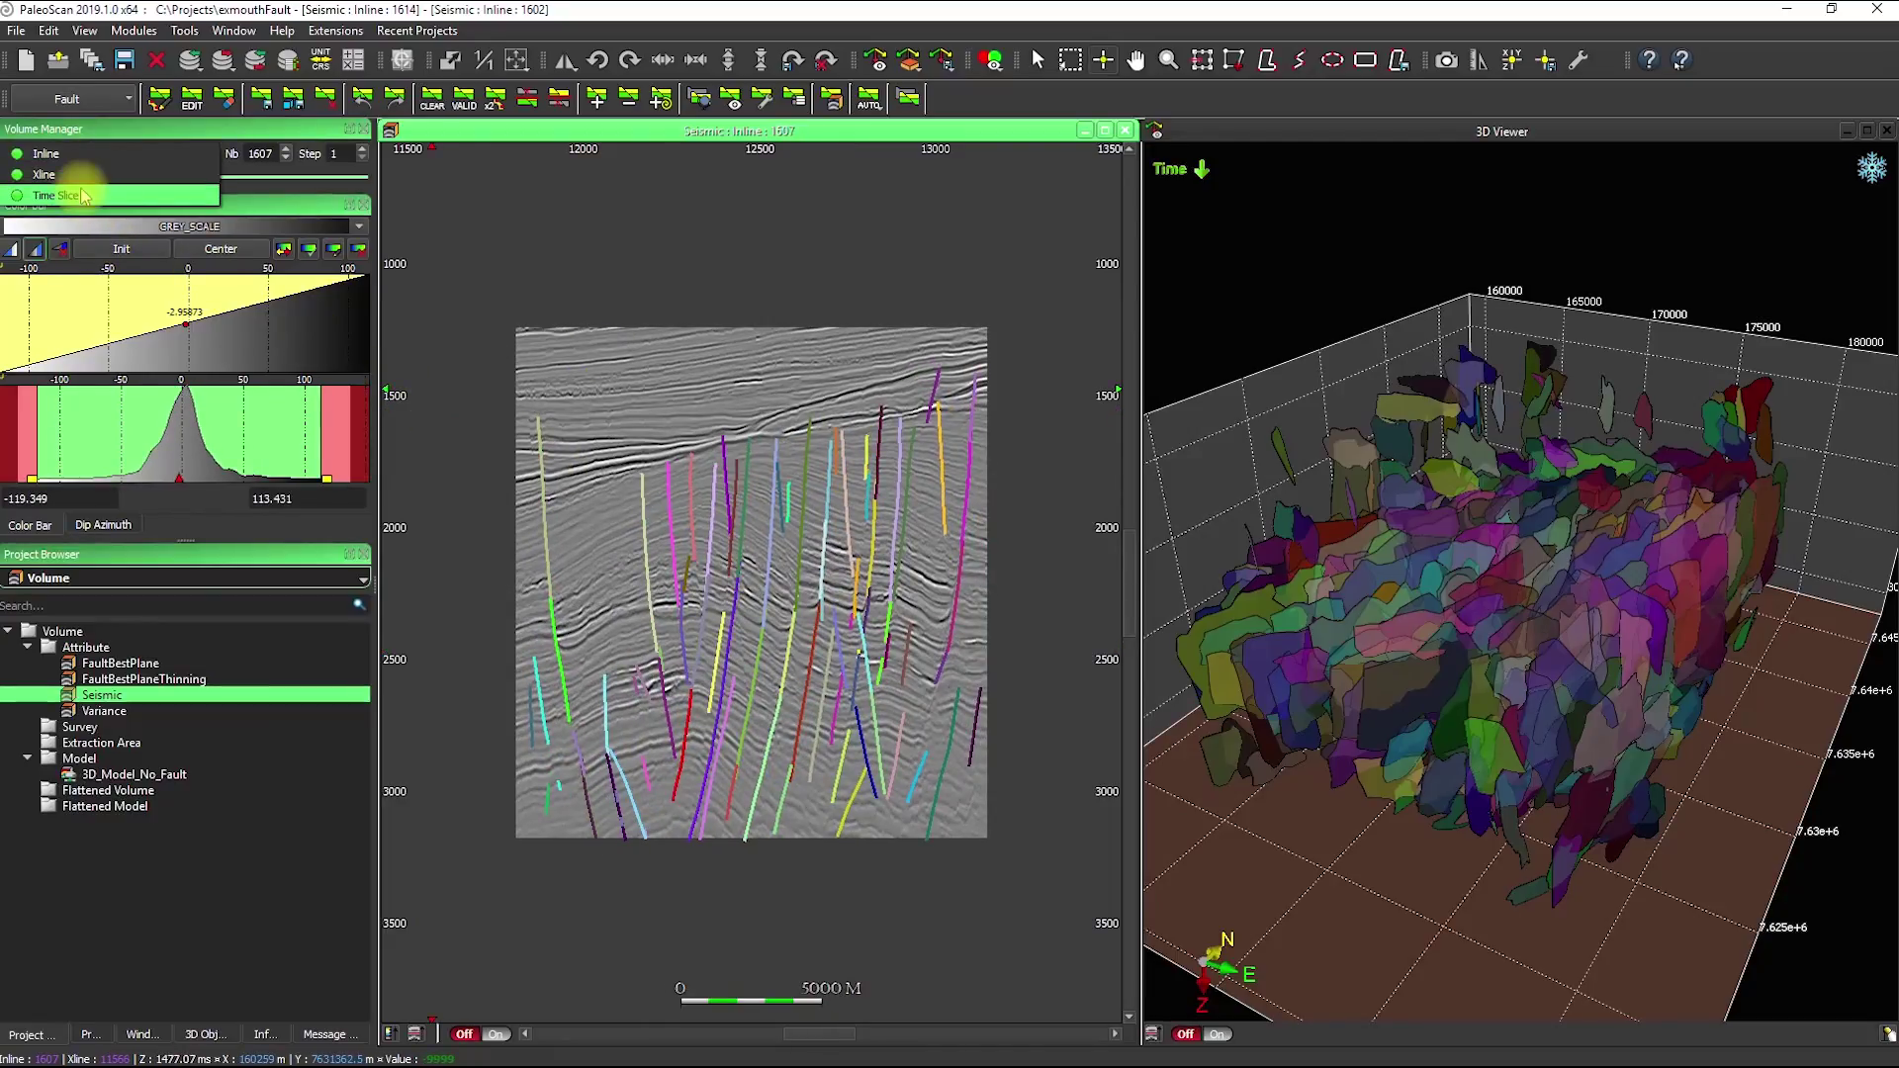
click(59, 155)
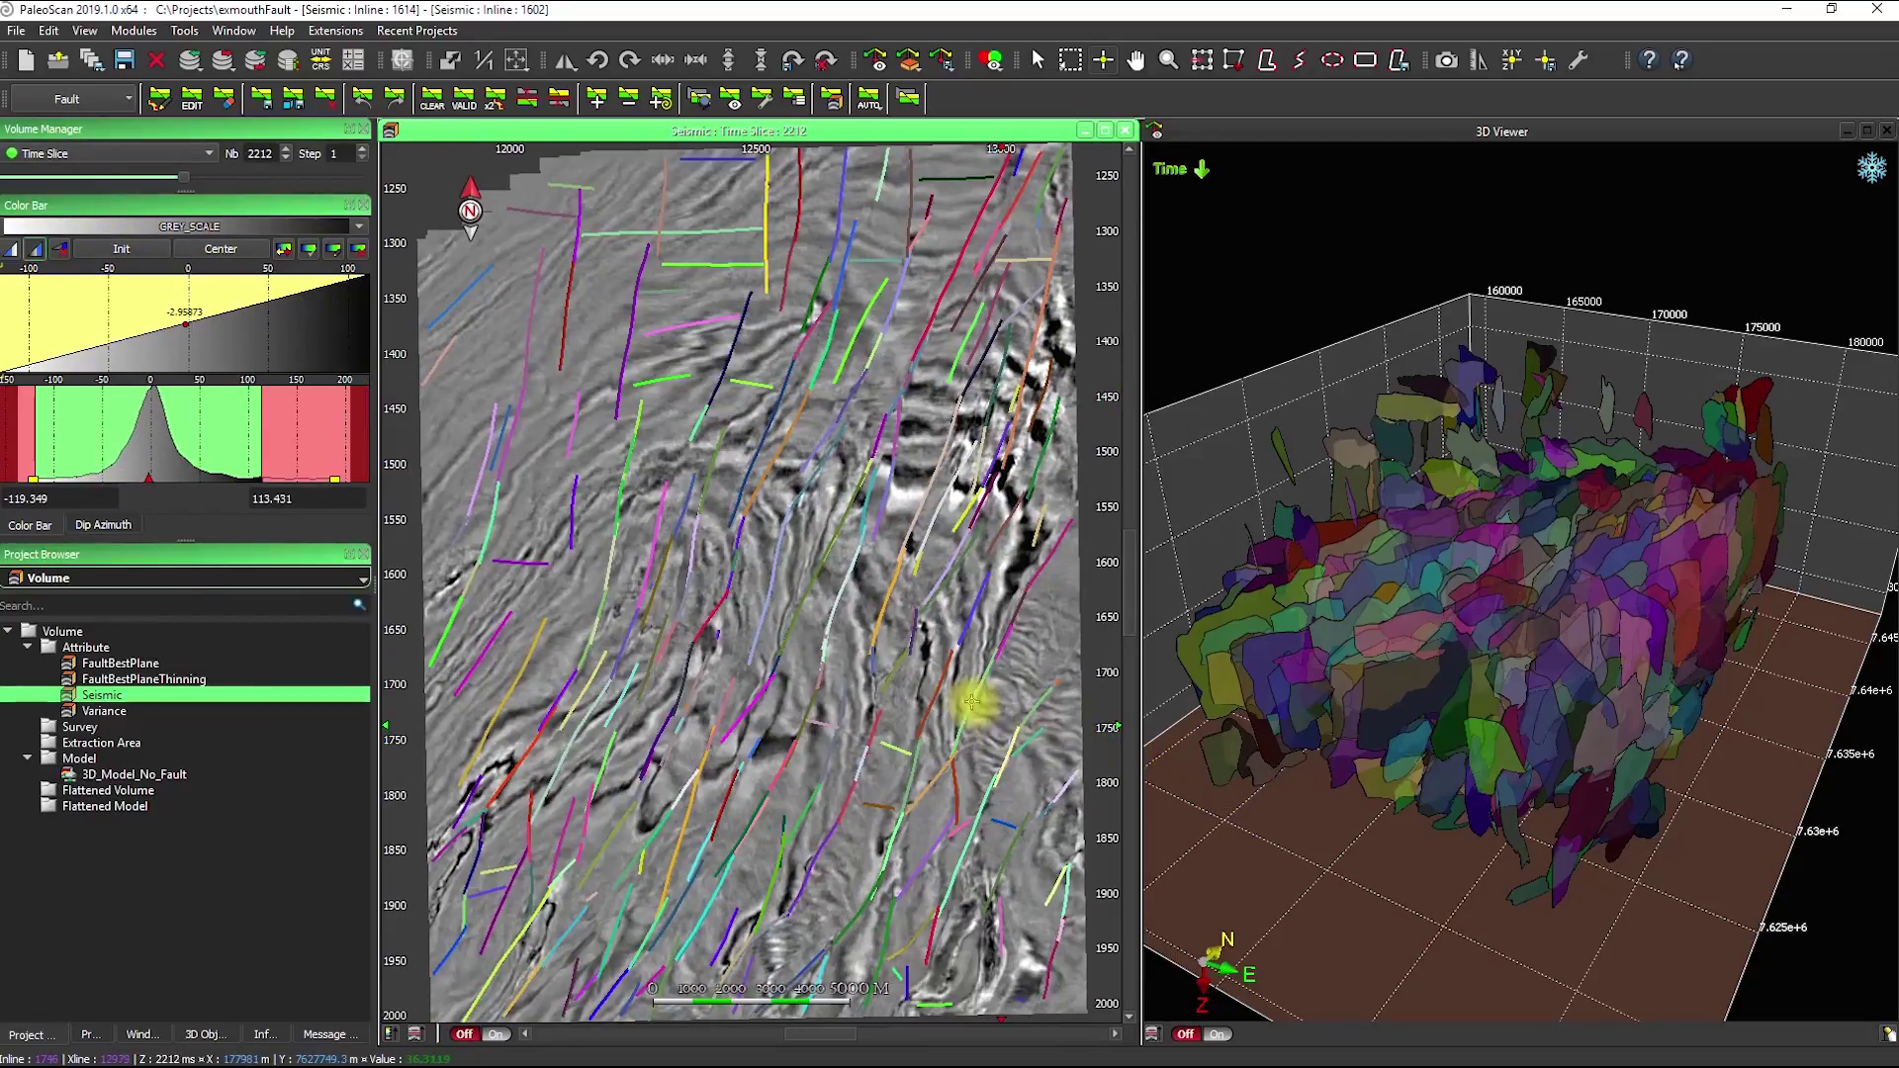
mouse_move(880, 581)
right_down()
mouse_move(885, 619)
mouse_move(876, 584)
right_up()
scroll(859, 632, up, 14)
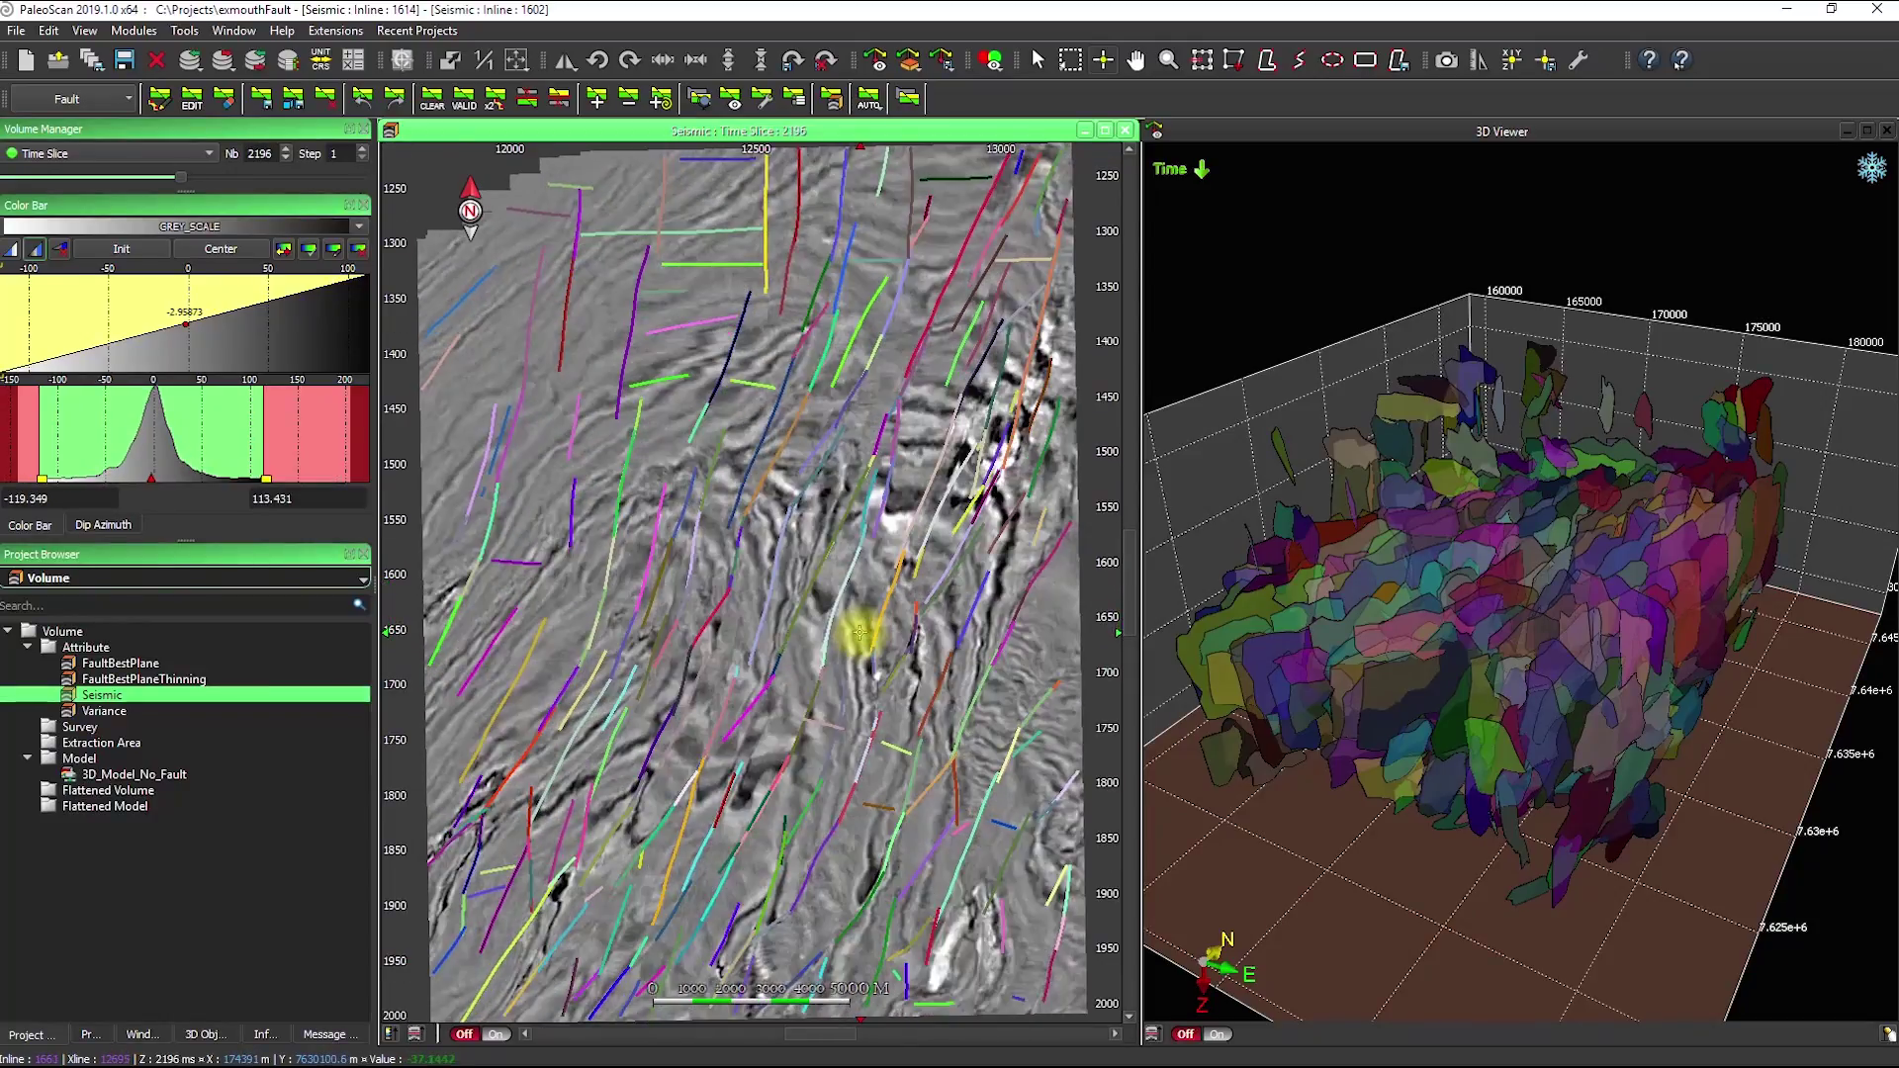
scroll(866, 632, down, 11)
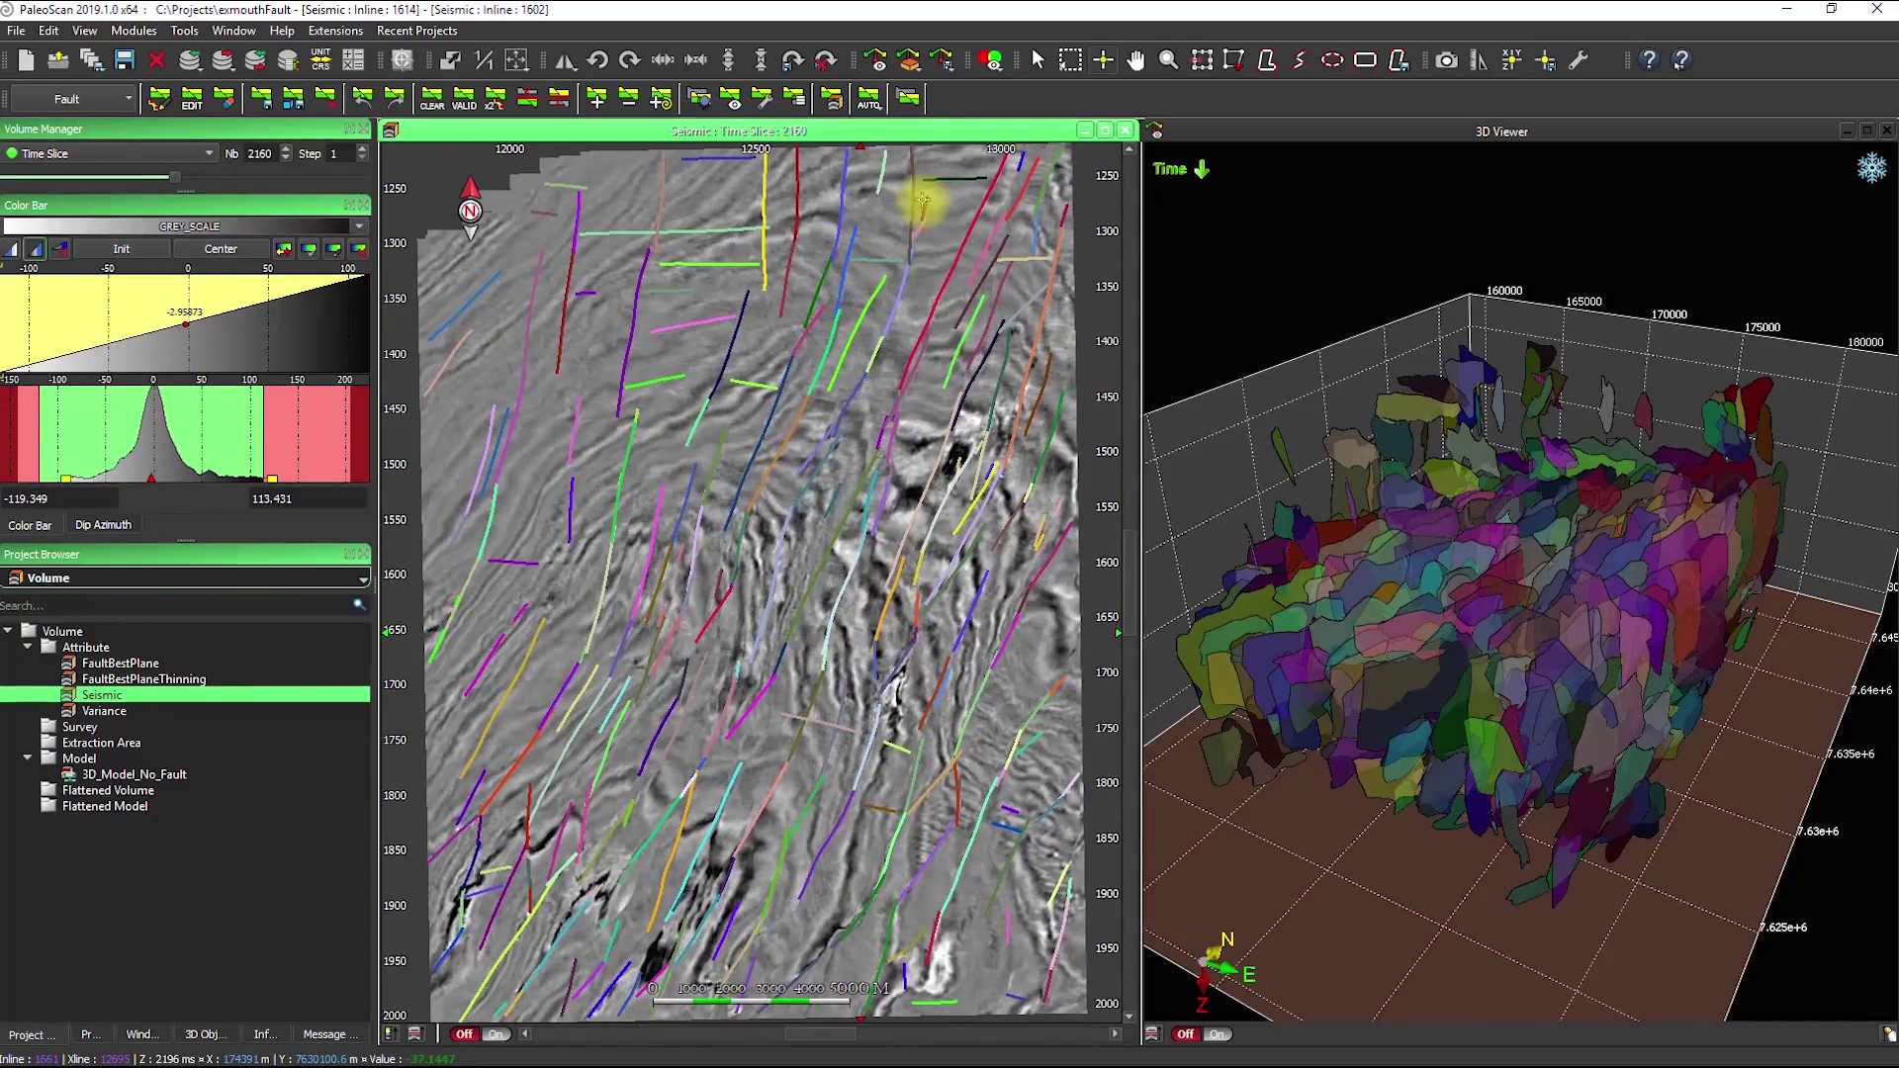
Examine the extracted fault traces over the full extent of the 2200 ms time slice.
middle_drag(895, 234, 908, 447)
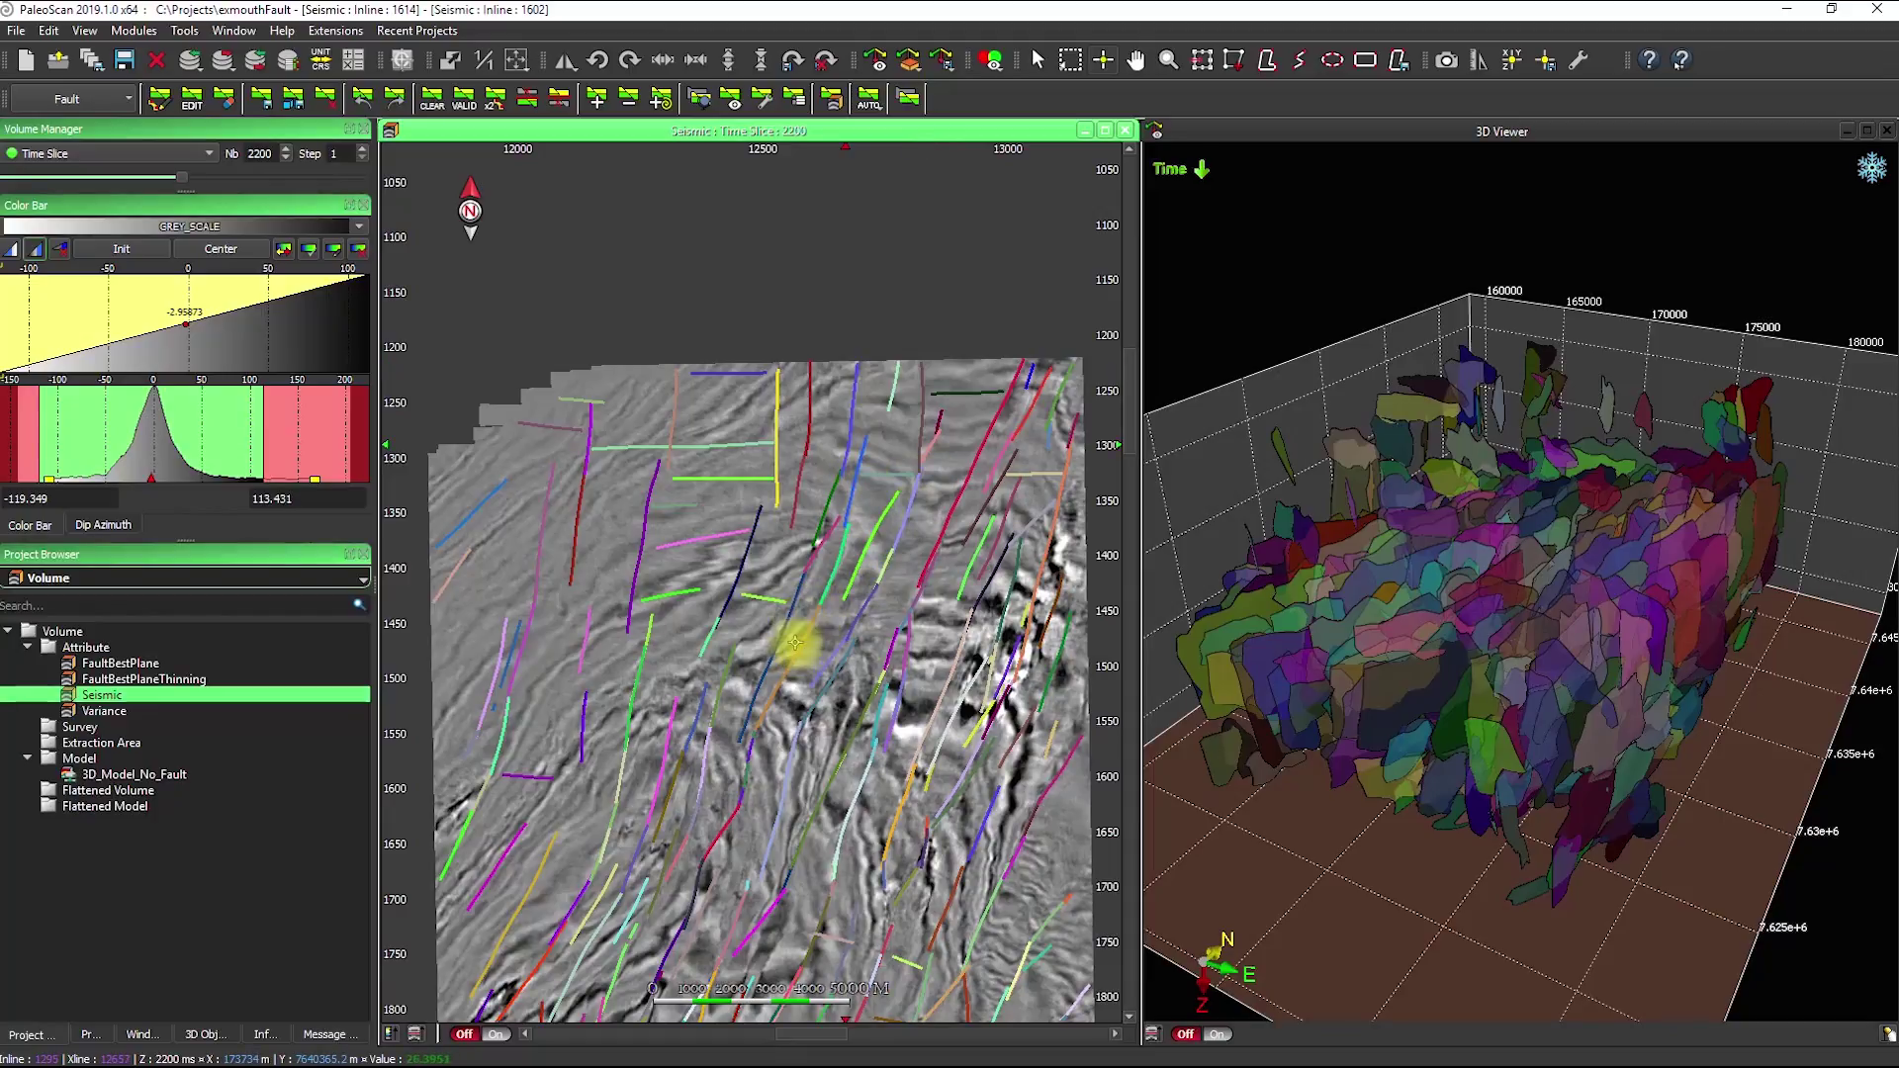
scroll(559, 626, down, 7)
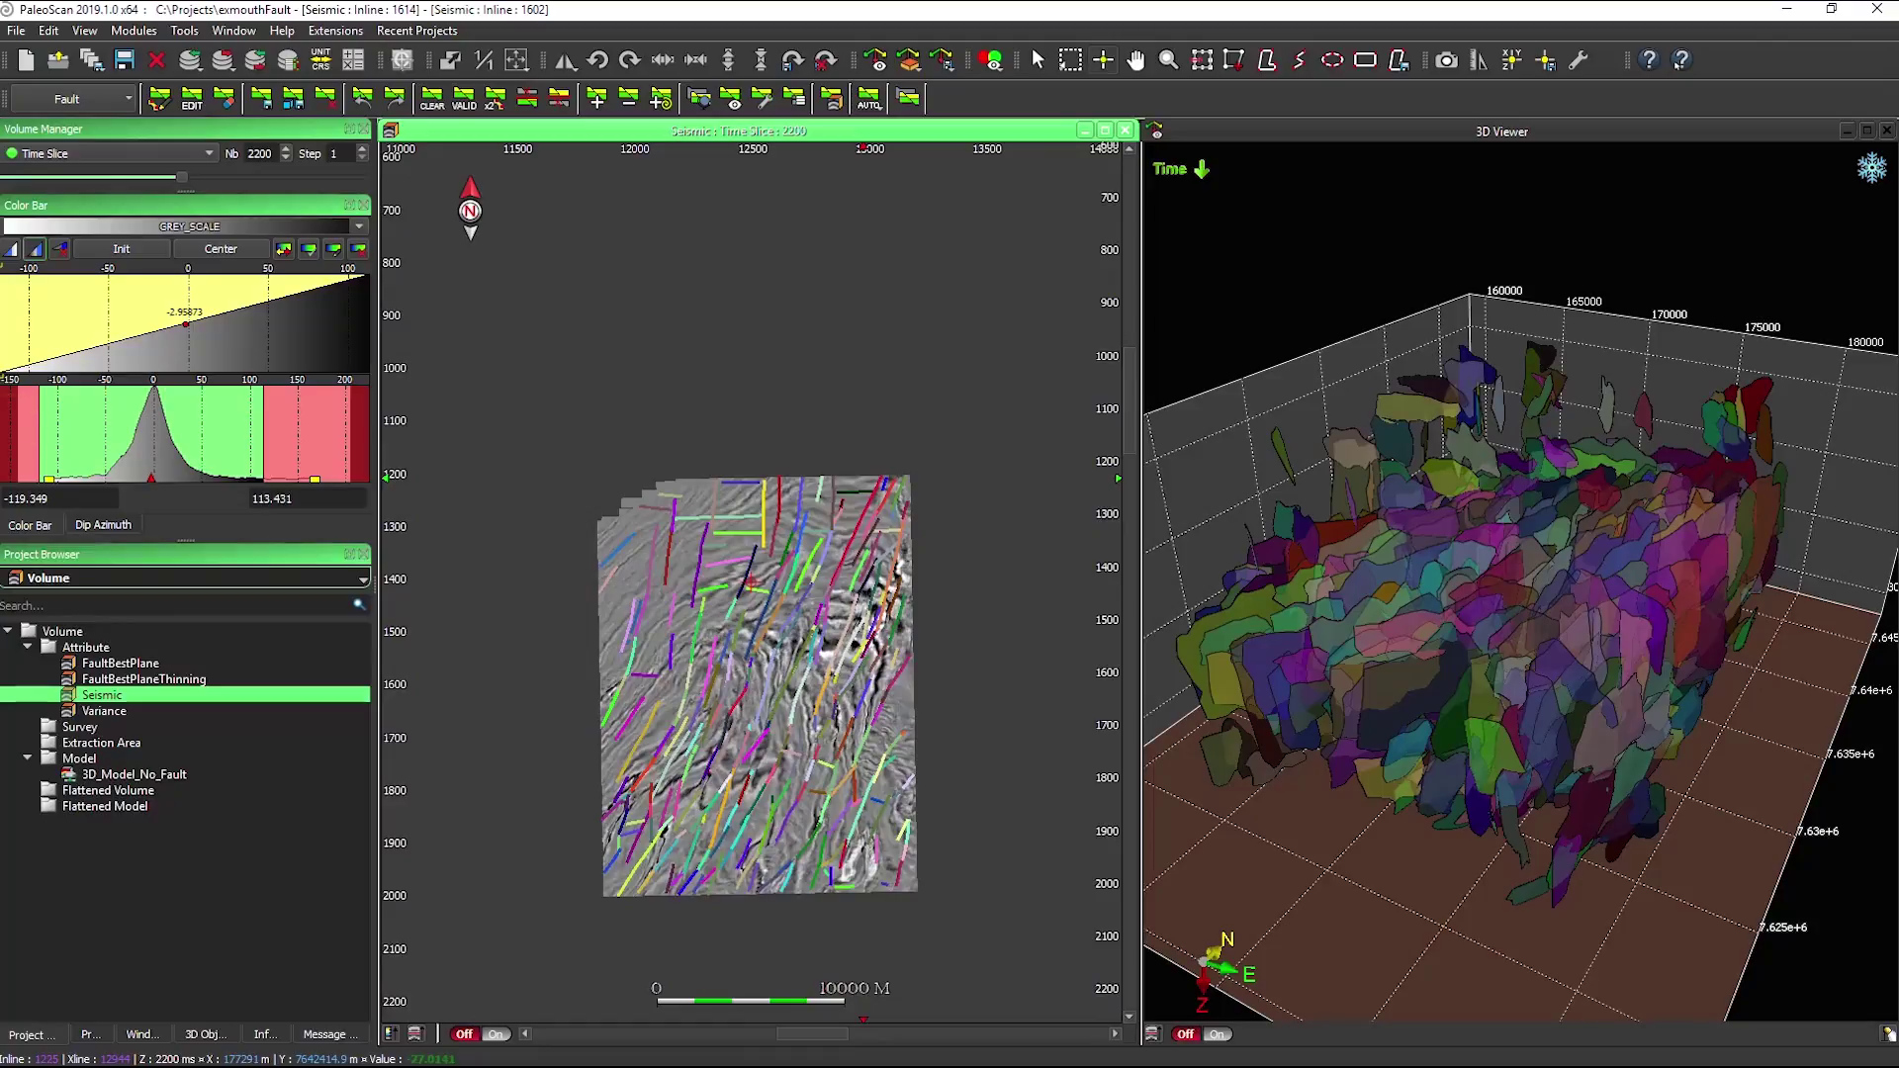
middle_drag(775, 659, 781, 627)
scroll(780, 627, down, 1)
scroll(783, 627, up, 1)
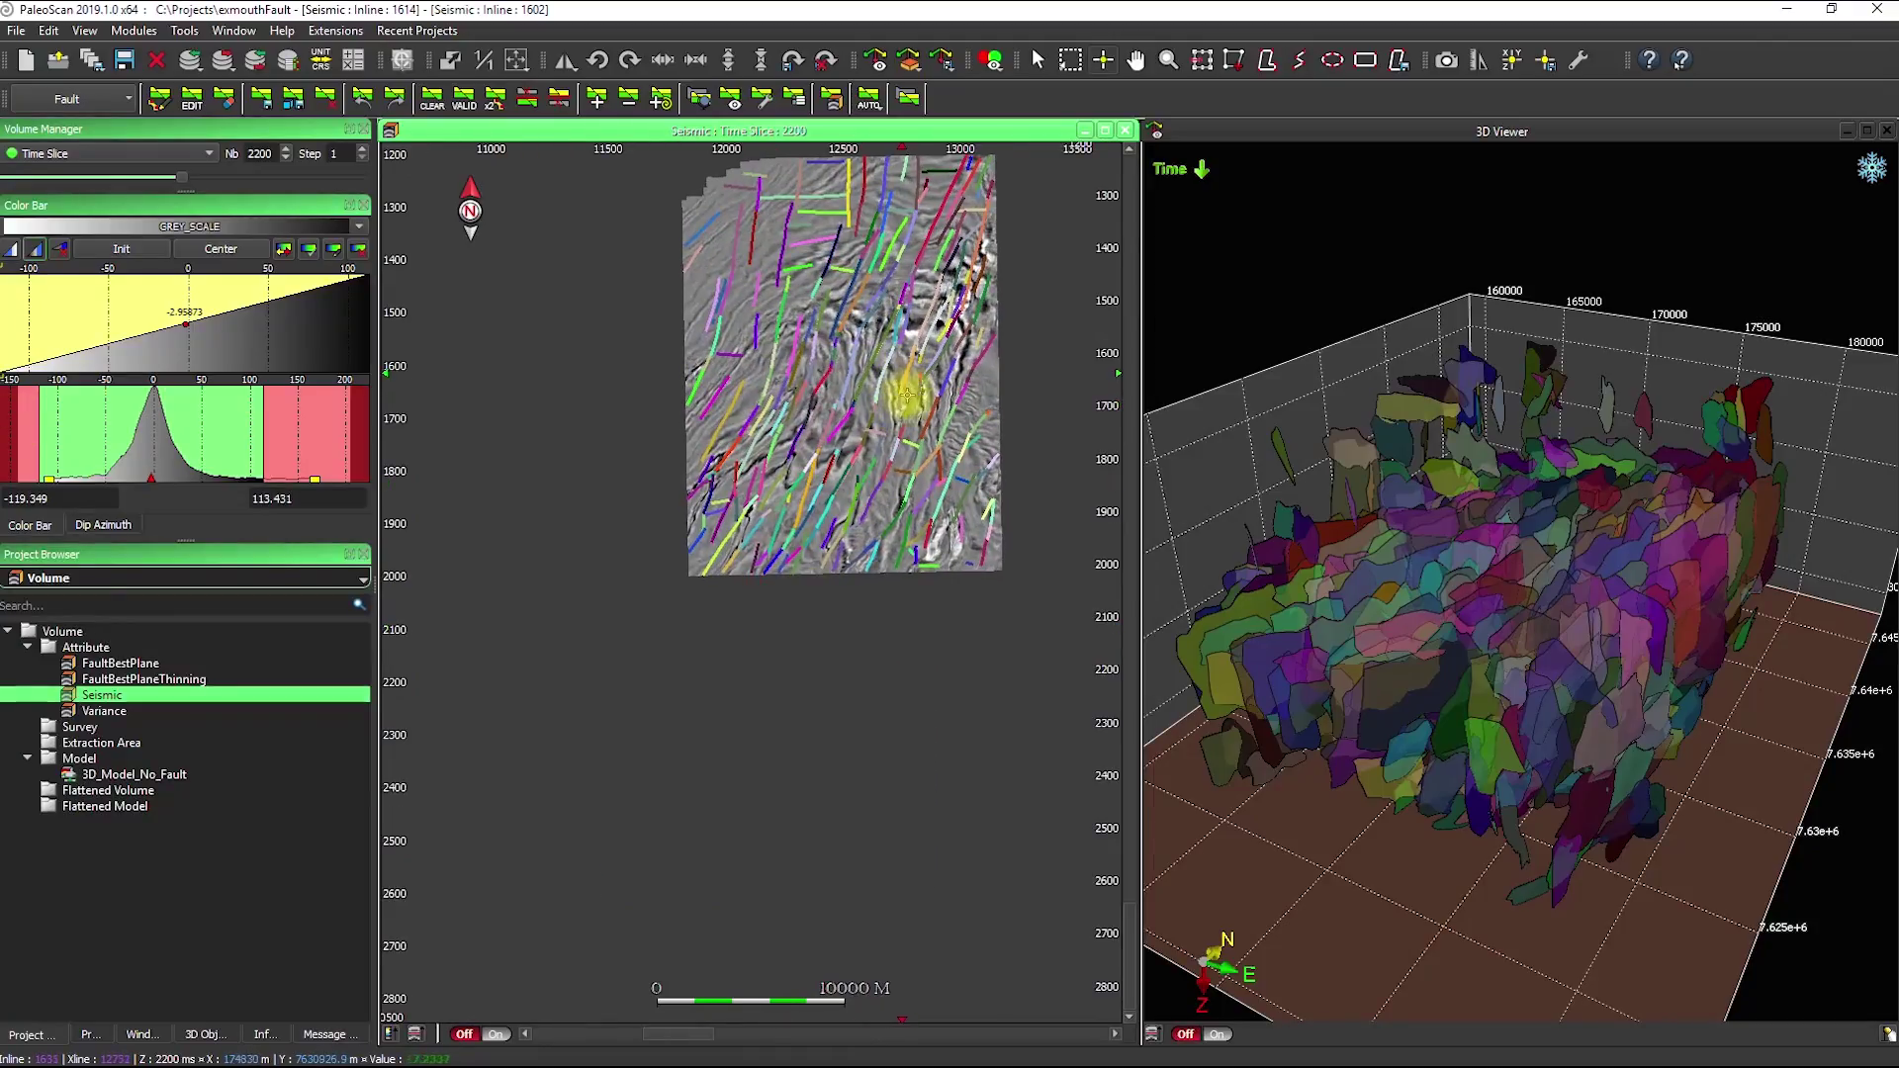
middle_drag(907, 390, 801, 601)
scroll(792, 565, up, 1)
scroll(795, 565, up, 1)
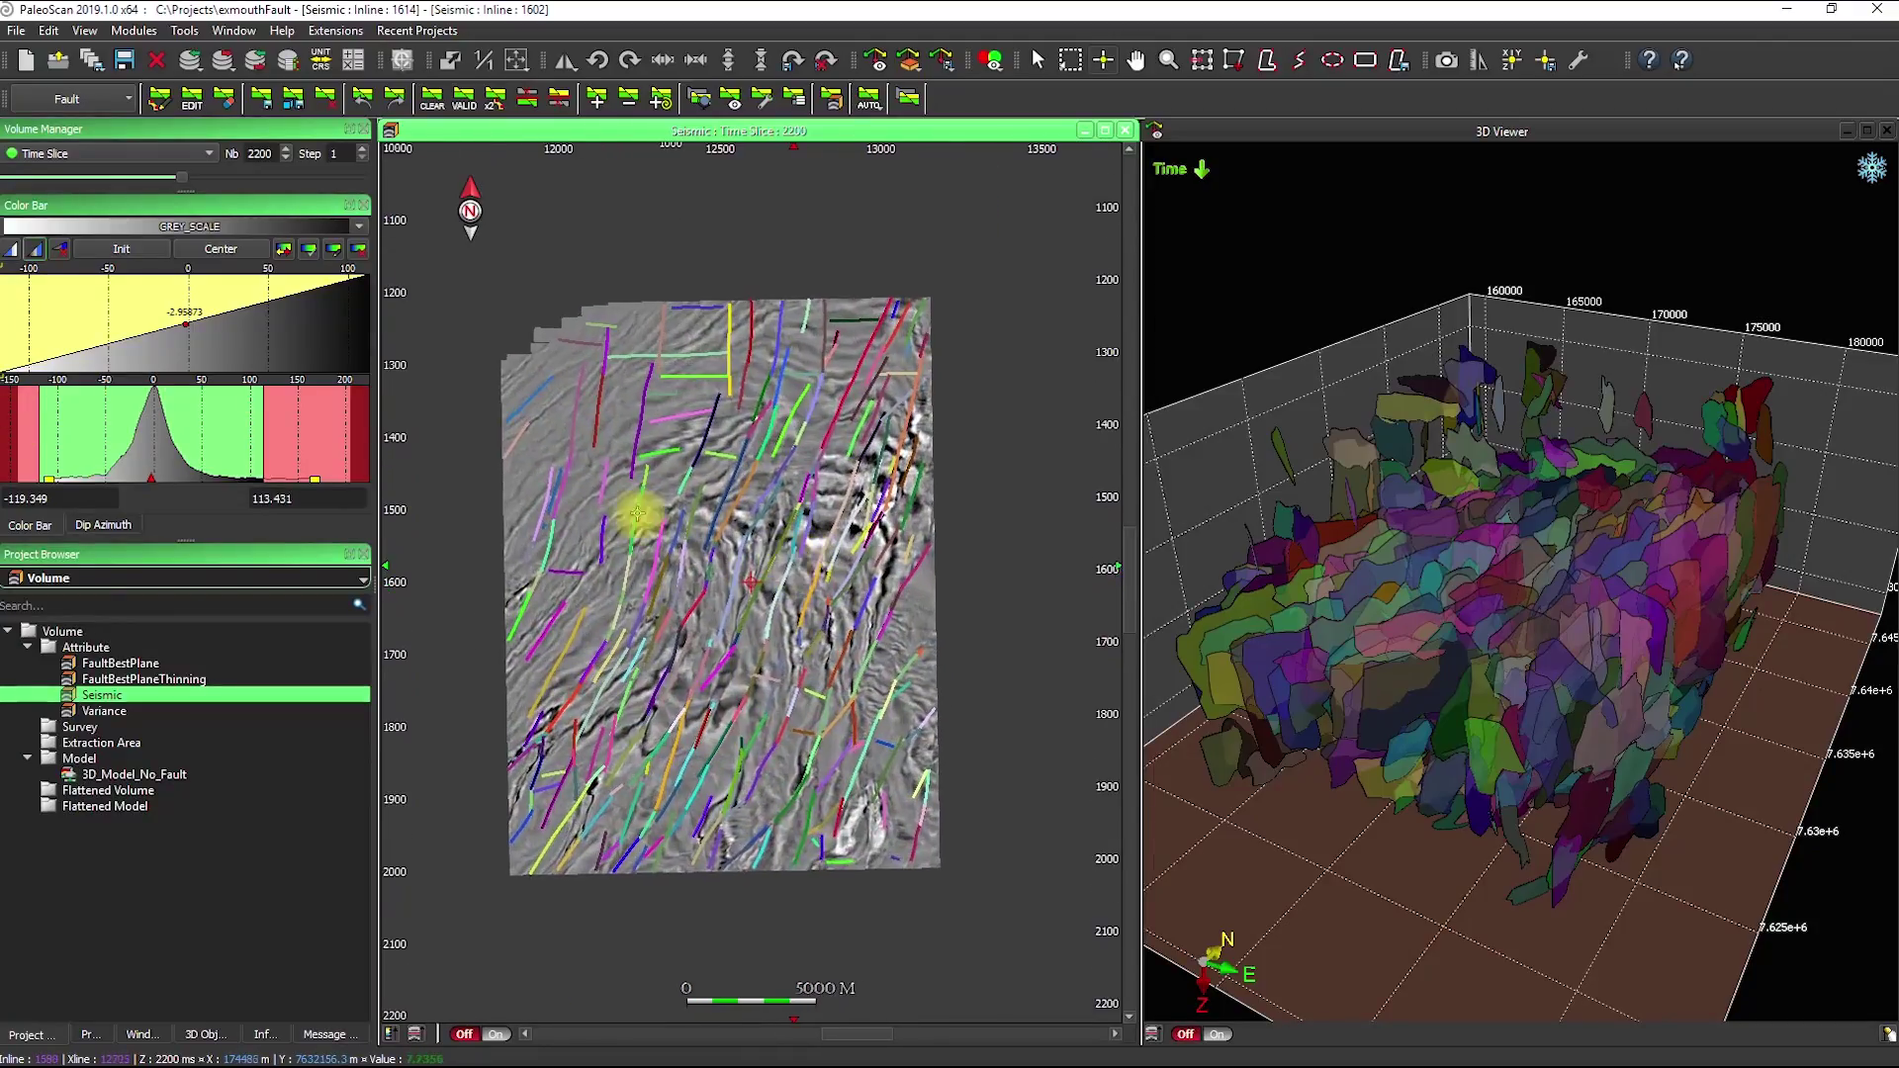
Filter the displayed faults by dip azimuth with a minimum size of 16 and an azimuth range of 76° to 125°.
click(99, 526)
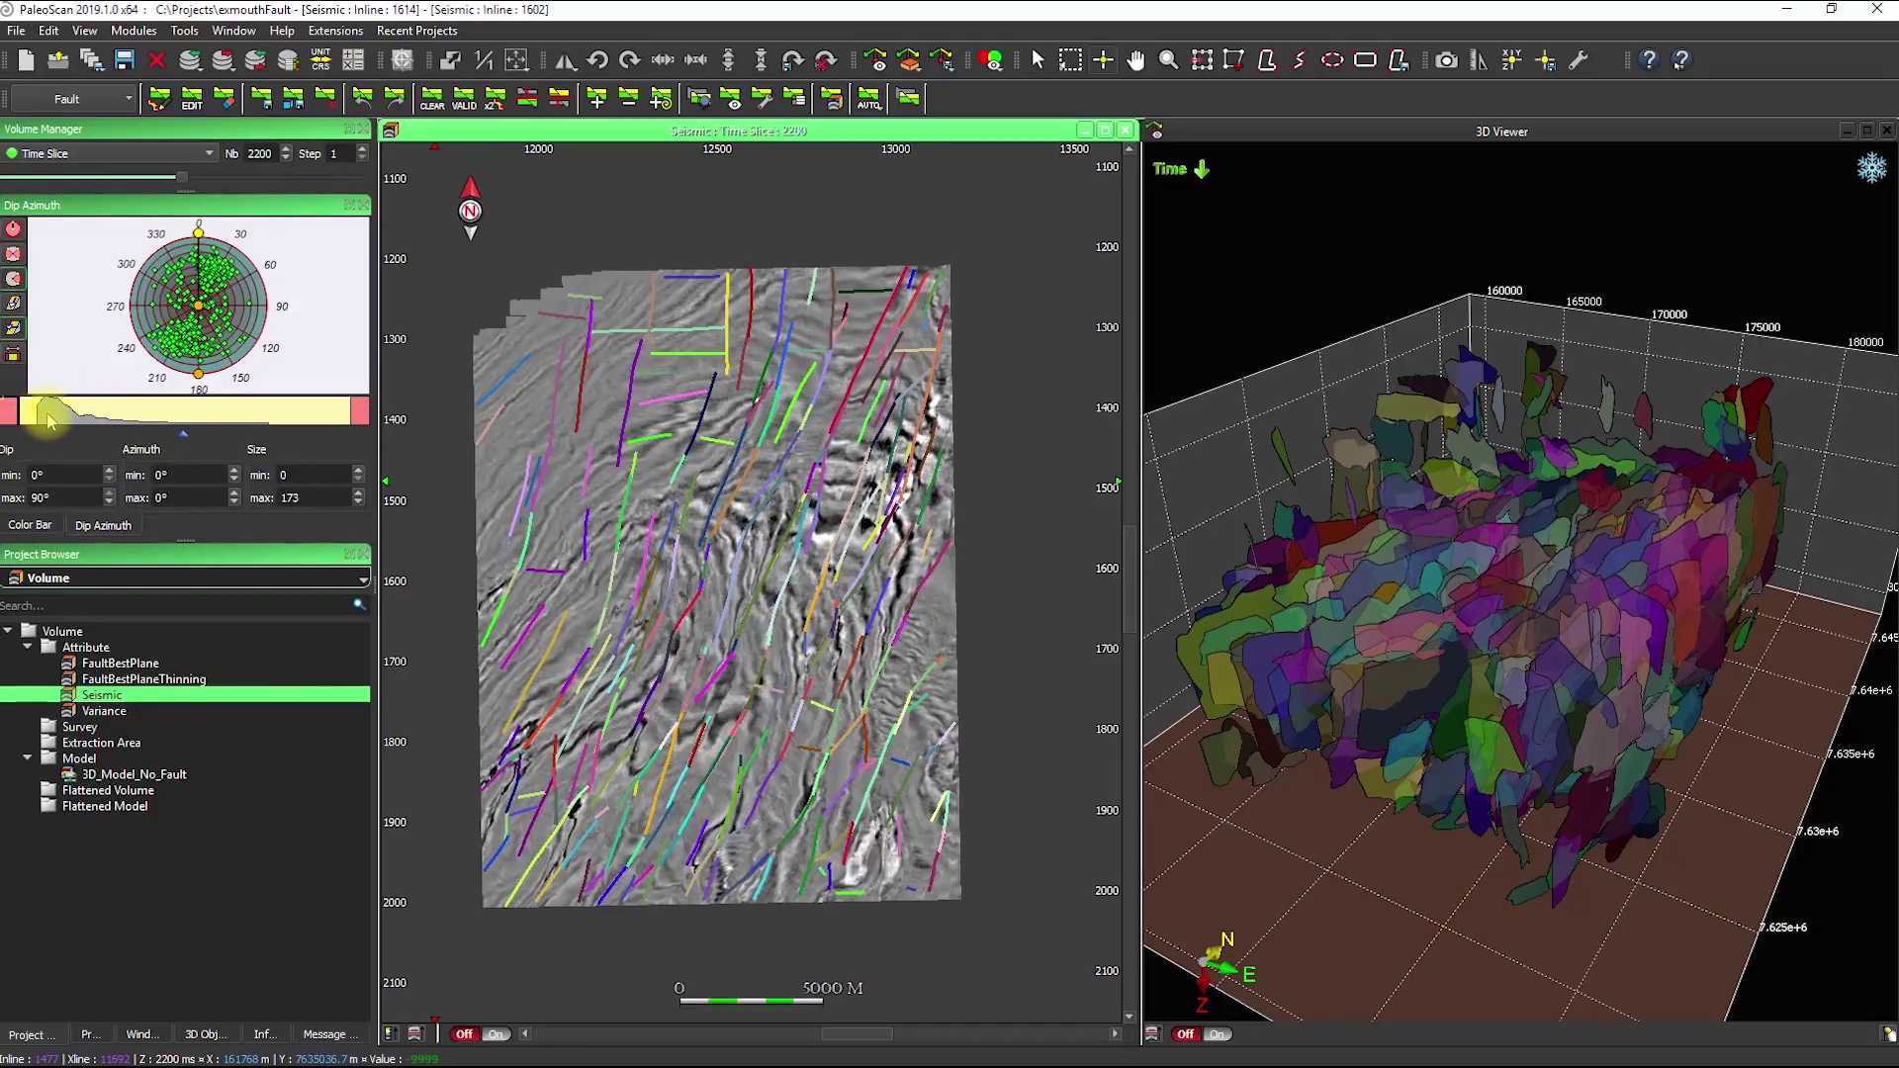
mouse_move(53, 421)
mouse_down()
mouse_move(72, 420)
mouse_move(40, 416)
mouse_up()
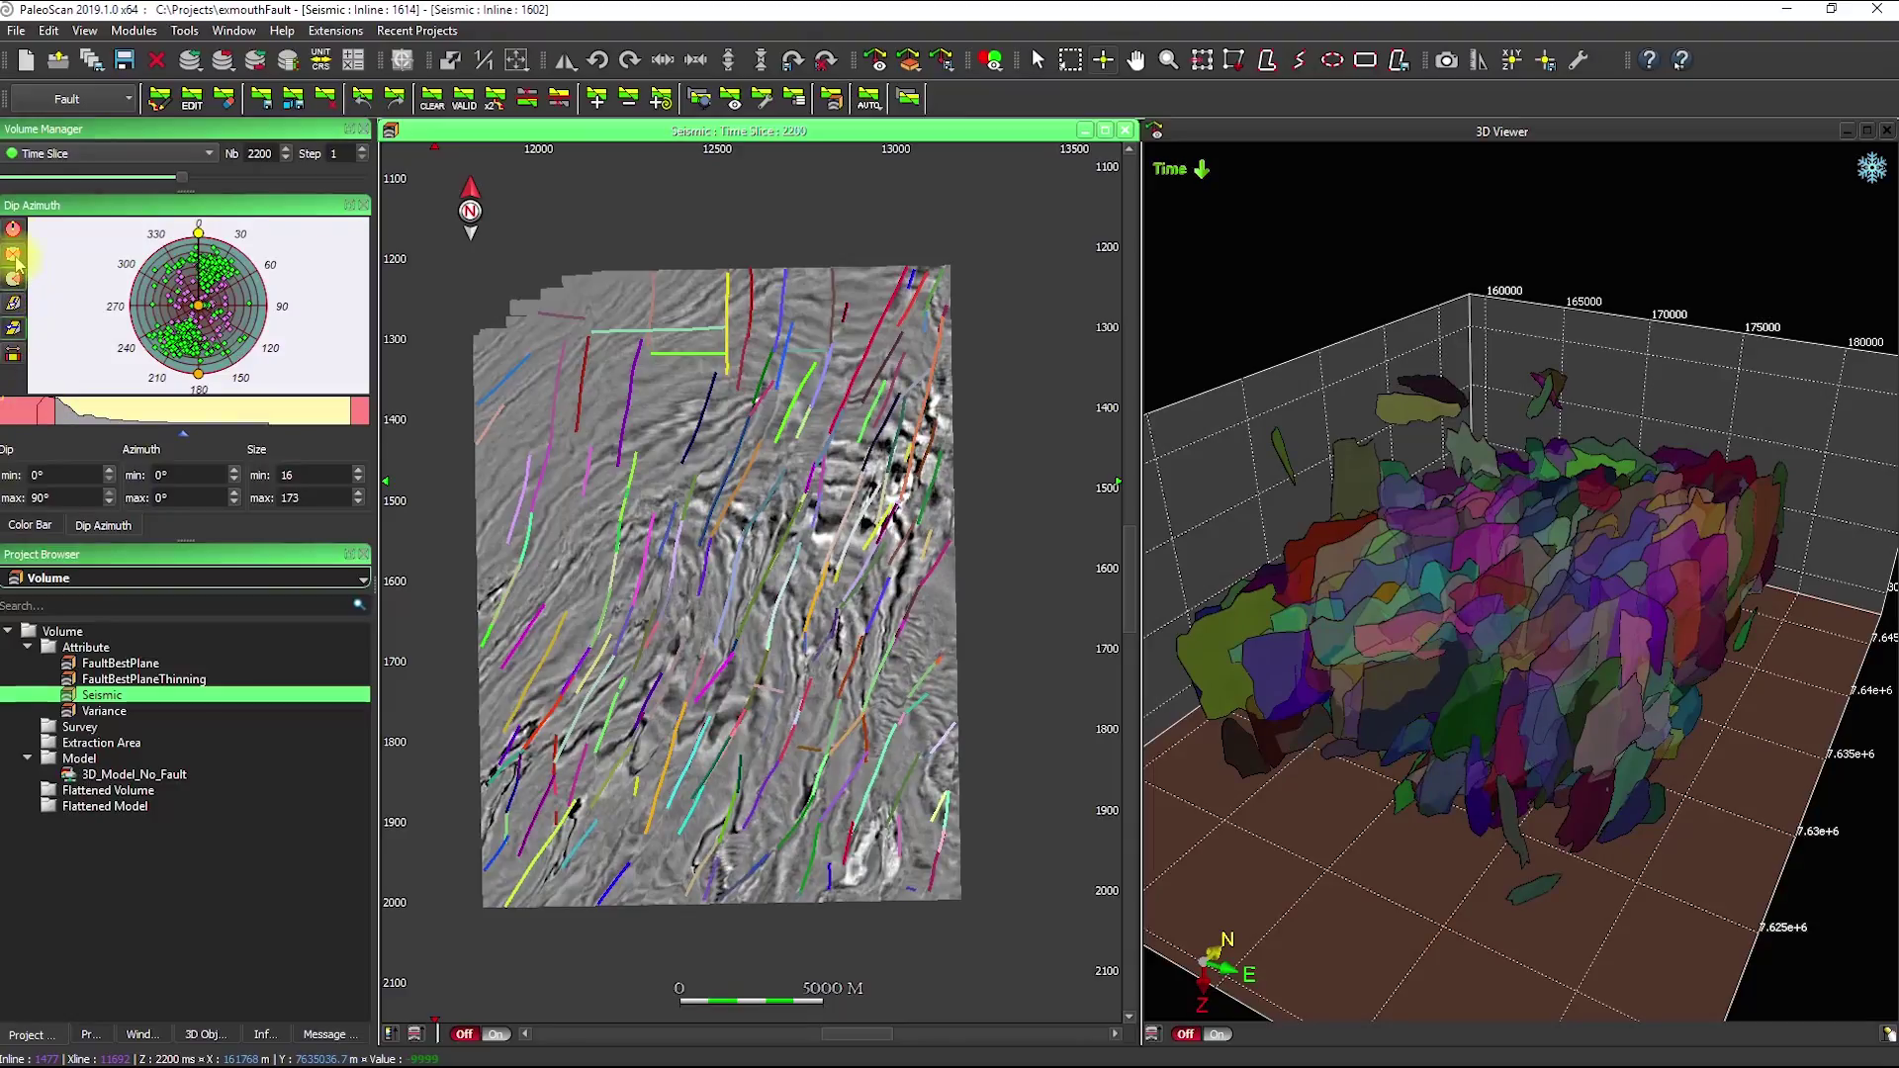
click(16, 261)
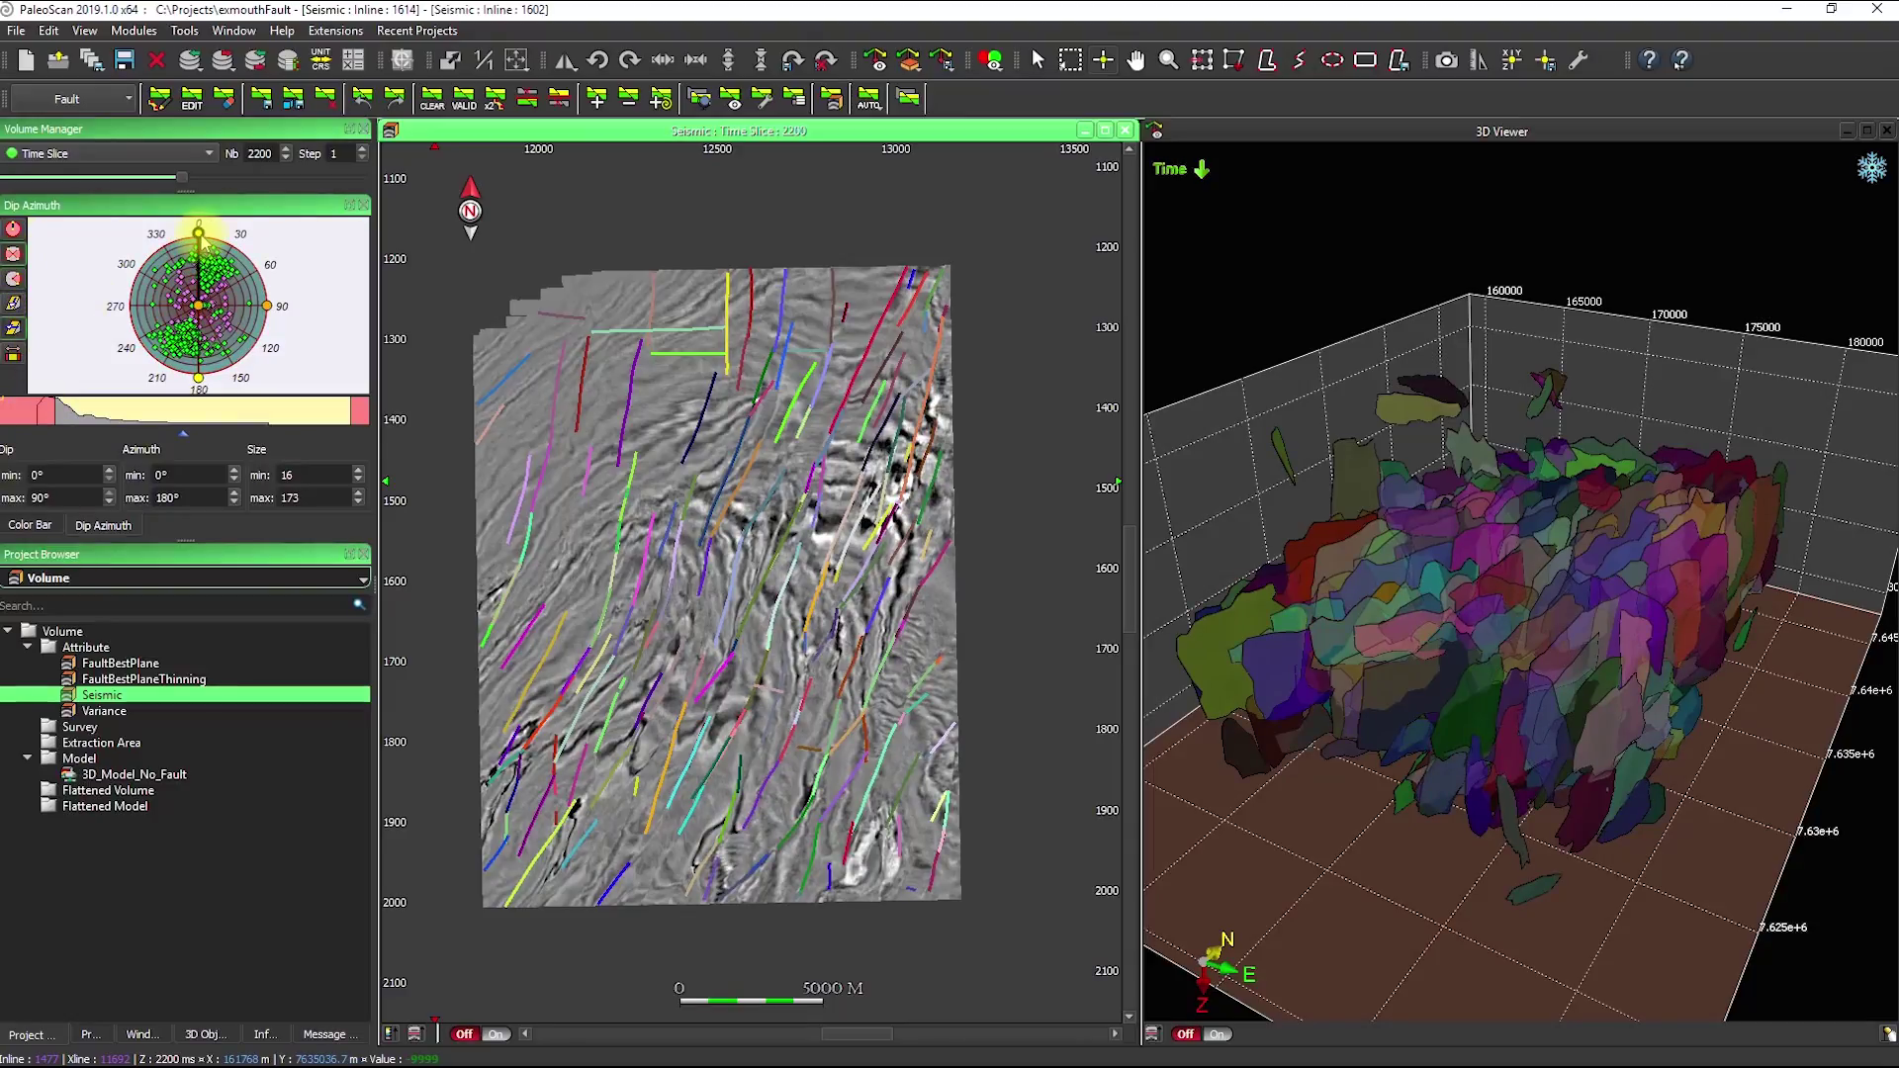
drag(230, 255, 269, 319)
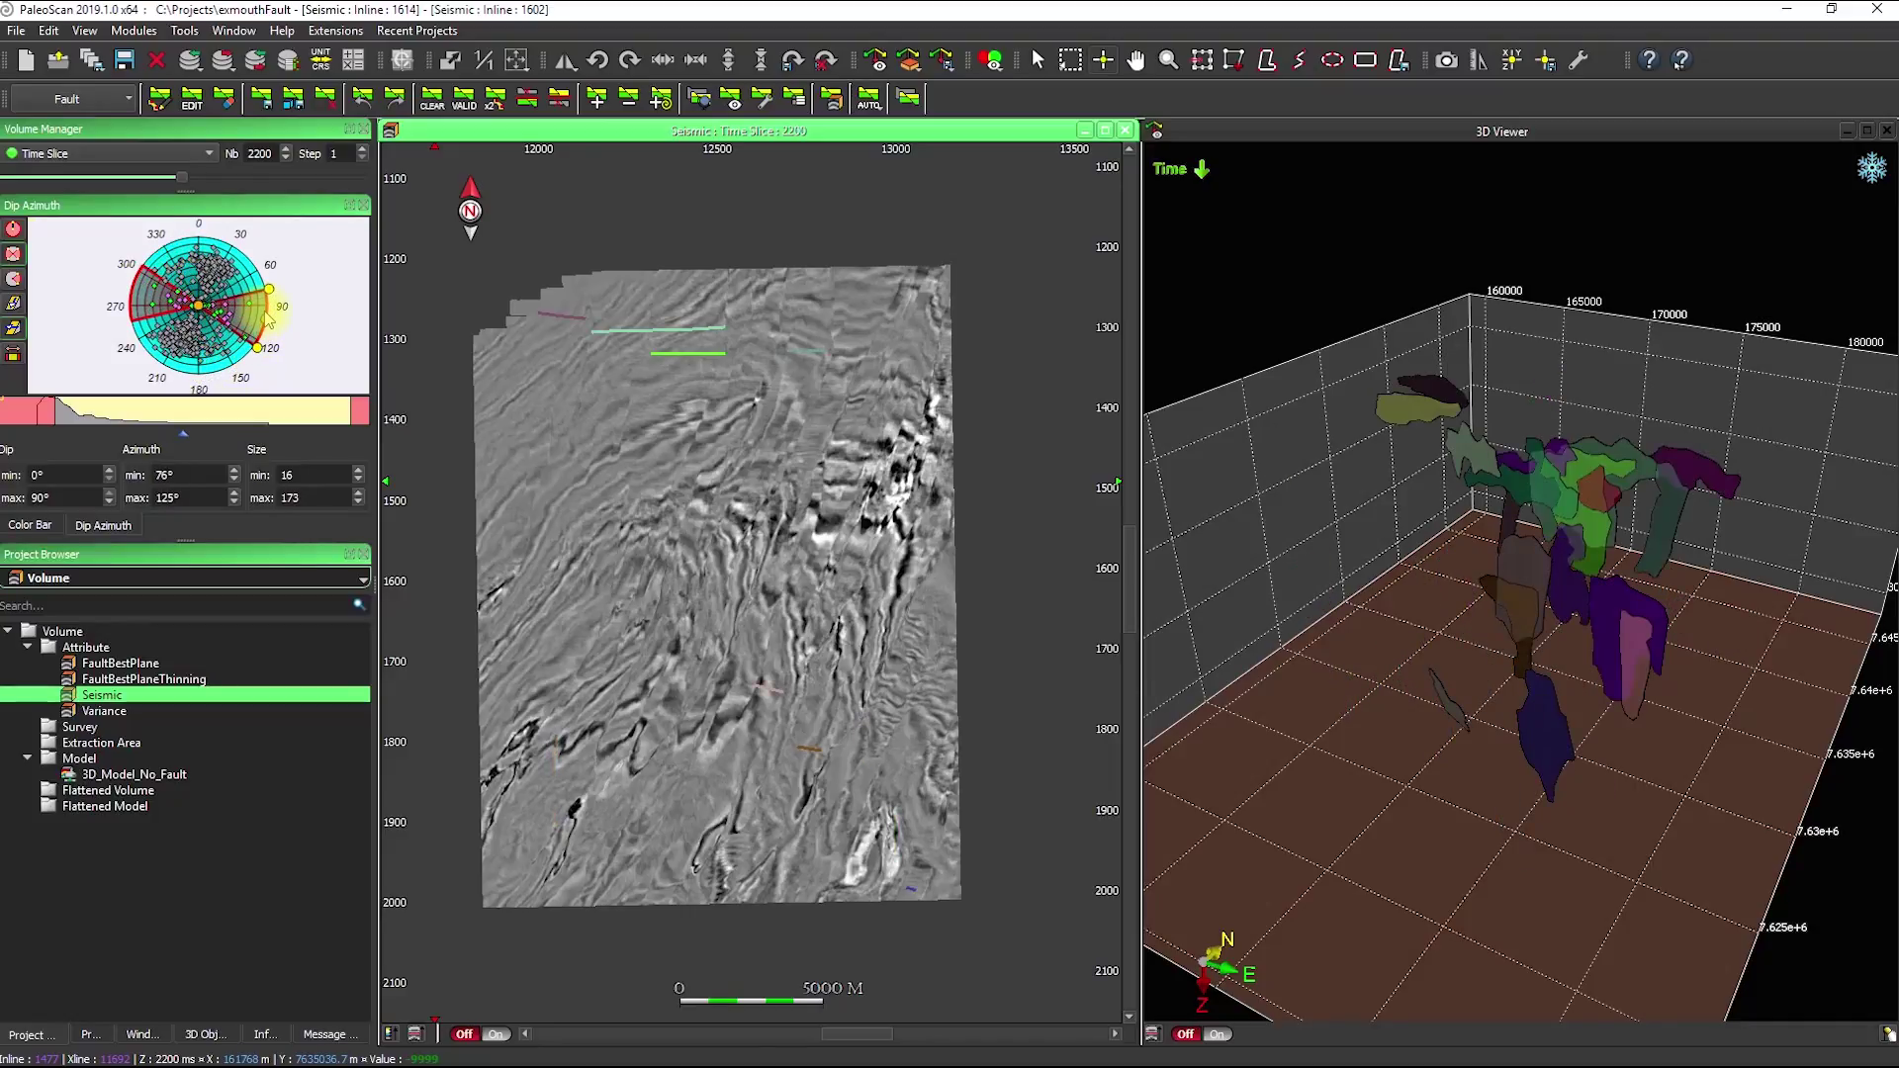
drag(1518, 330, 1577, 373)
Change the fault filter to an azimuth range of 183° to 232° and a minimum dip of 23°.
drag(265, 319, 184, 365)
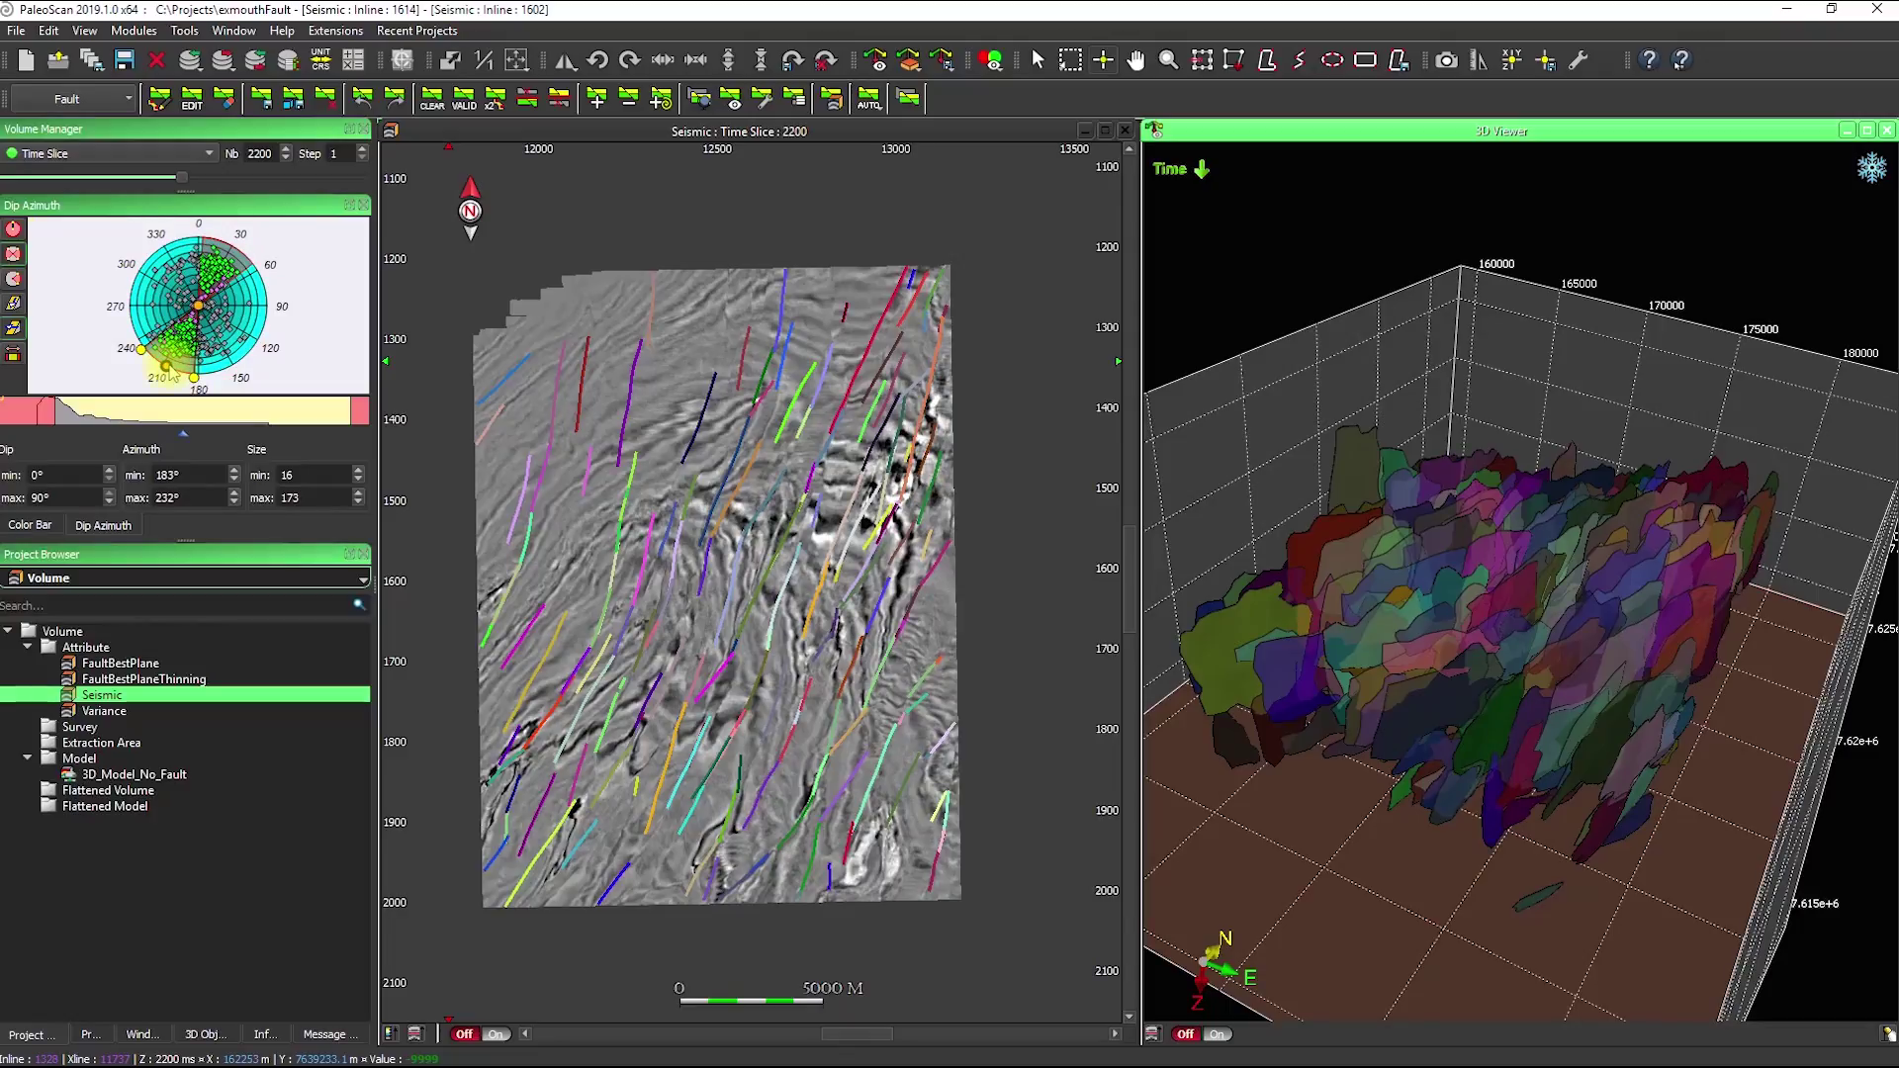
drag(179, 356, 180, 362)
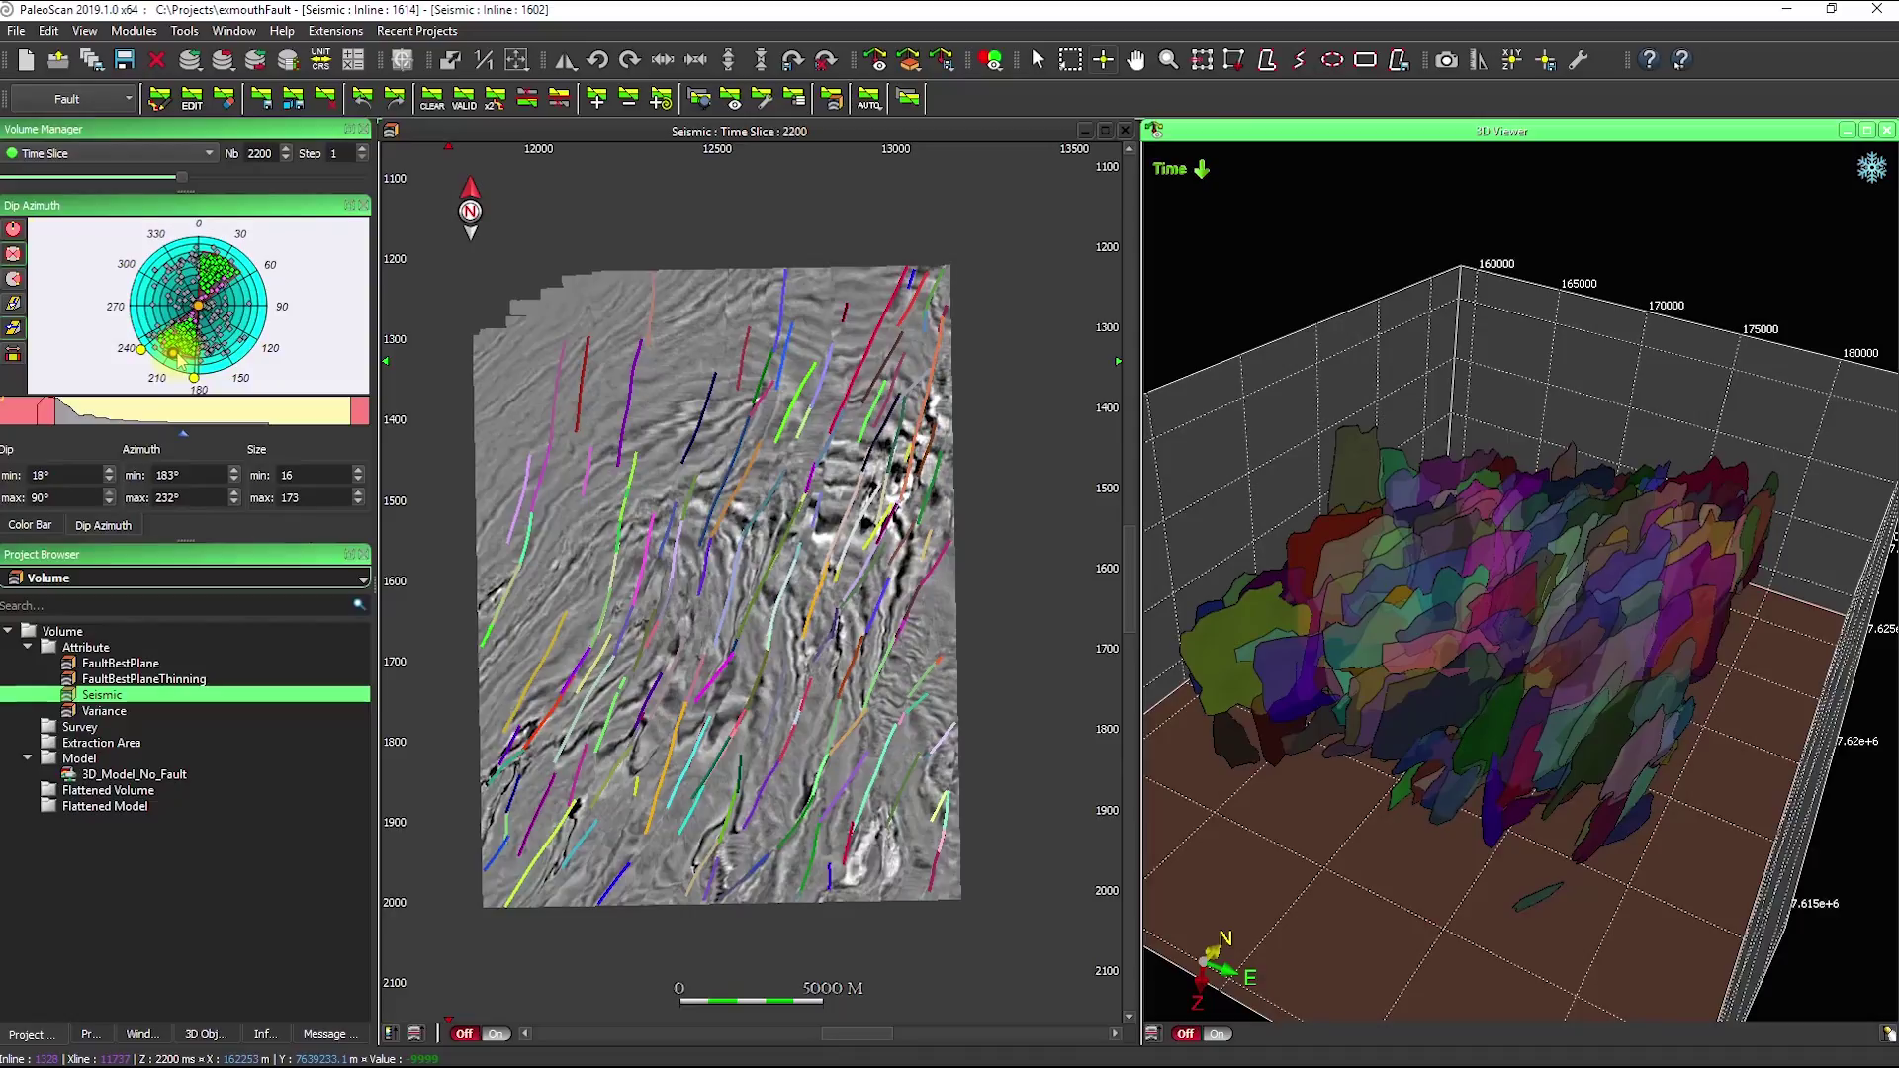
Switch the seismic section viewer back from time slices to Inline display.
click(574, 329)
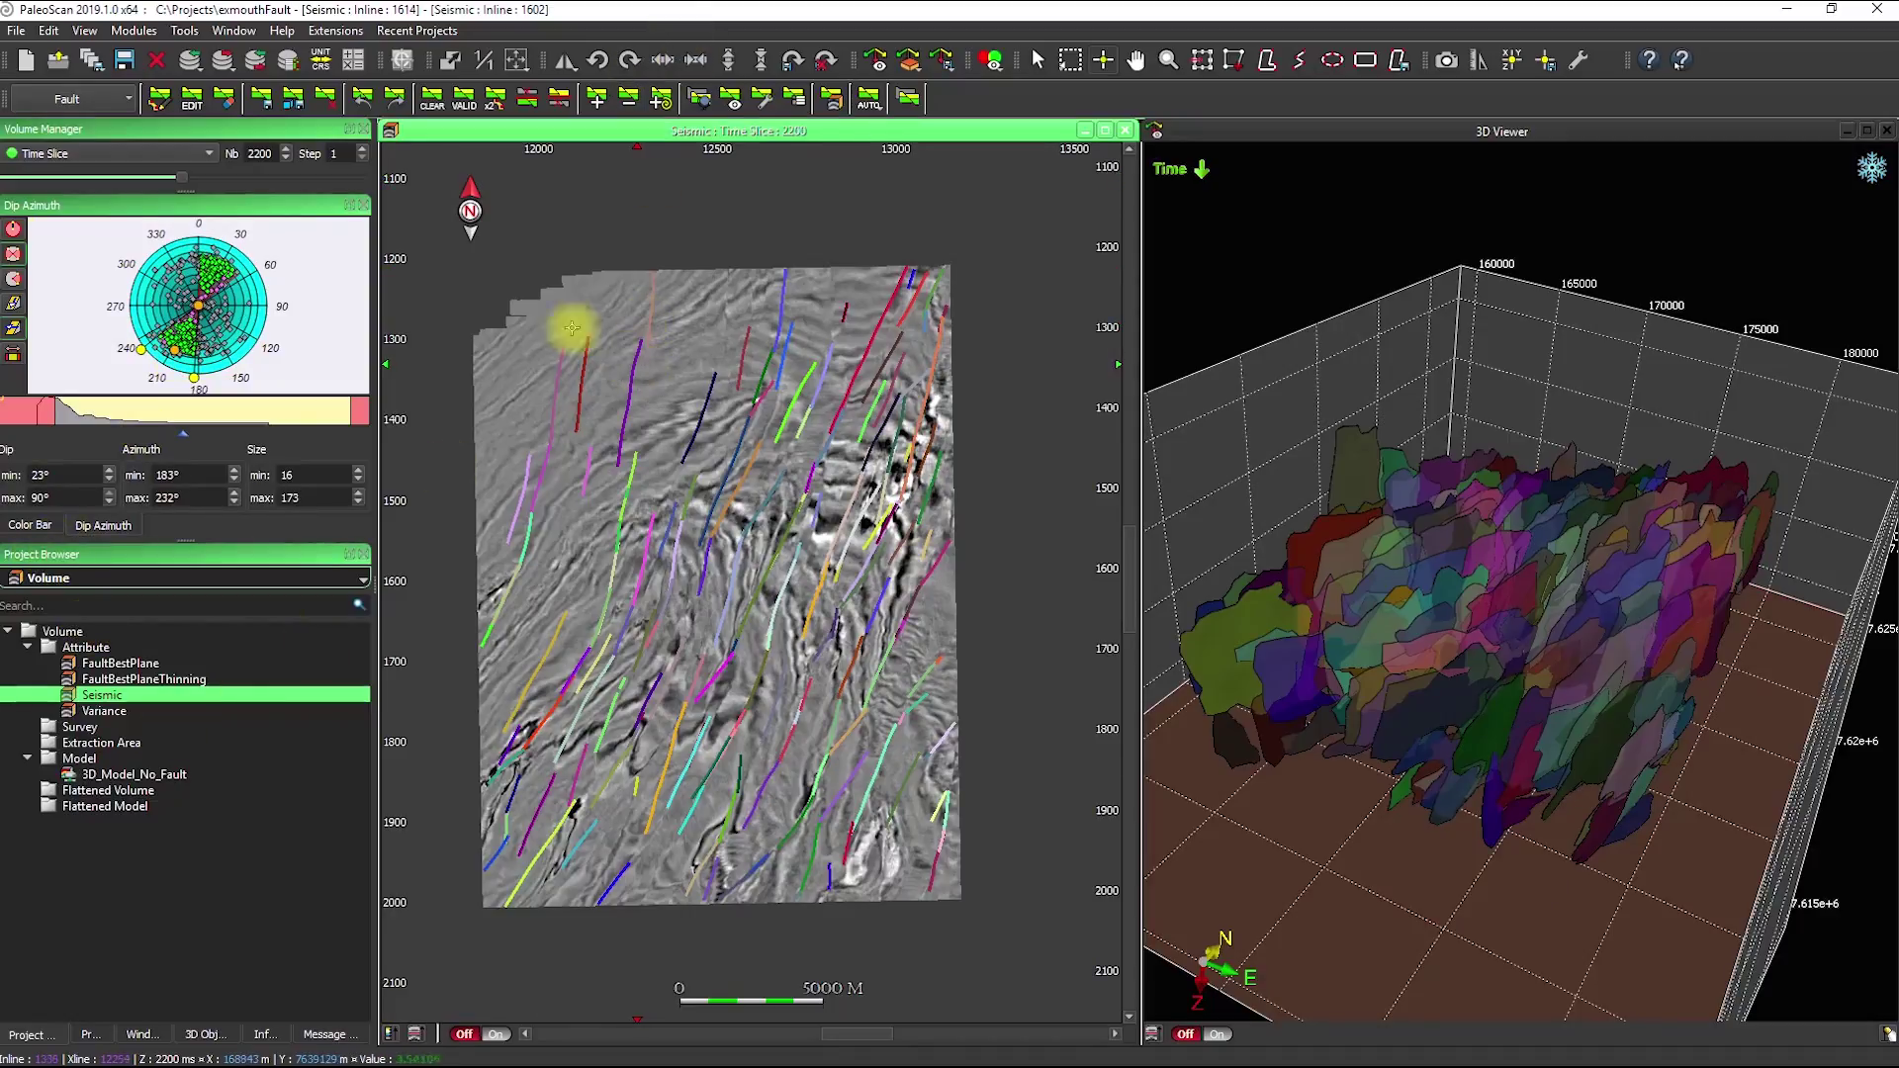
click(158, 153)
click(100, 116)
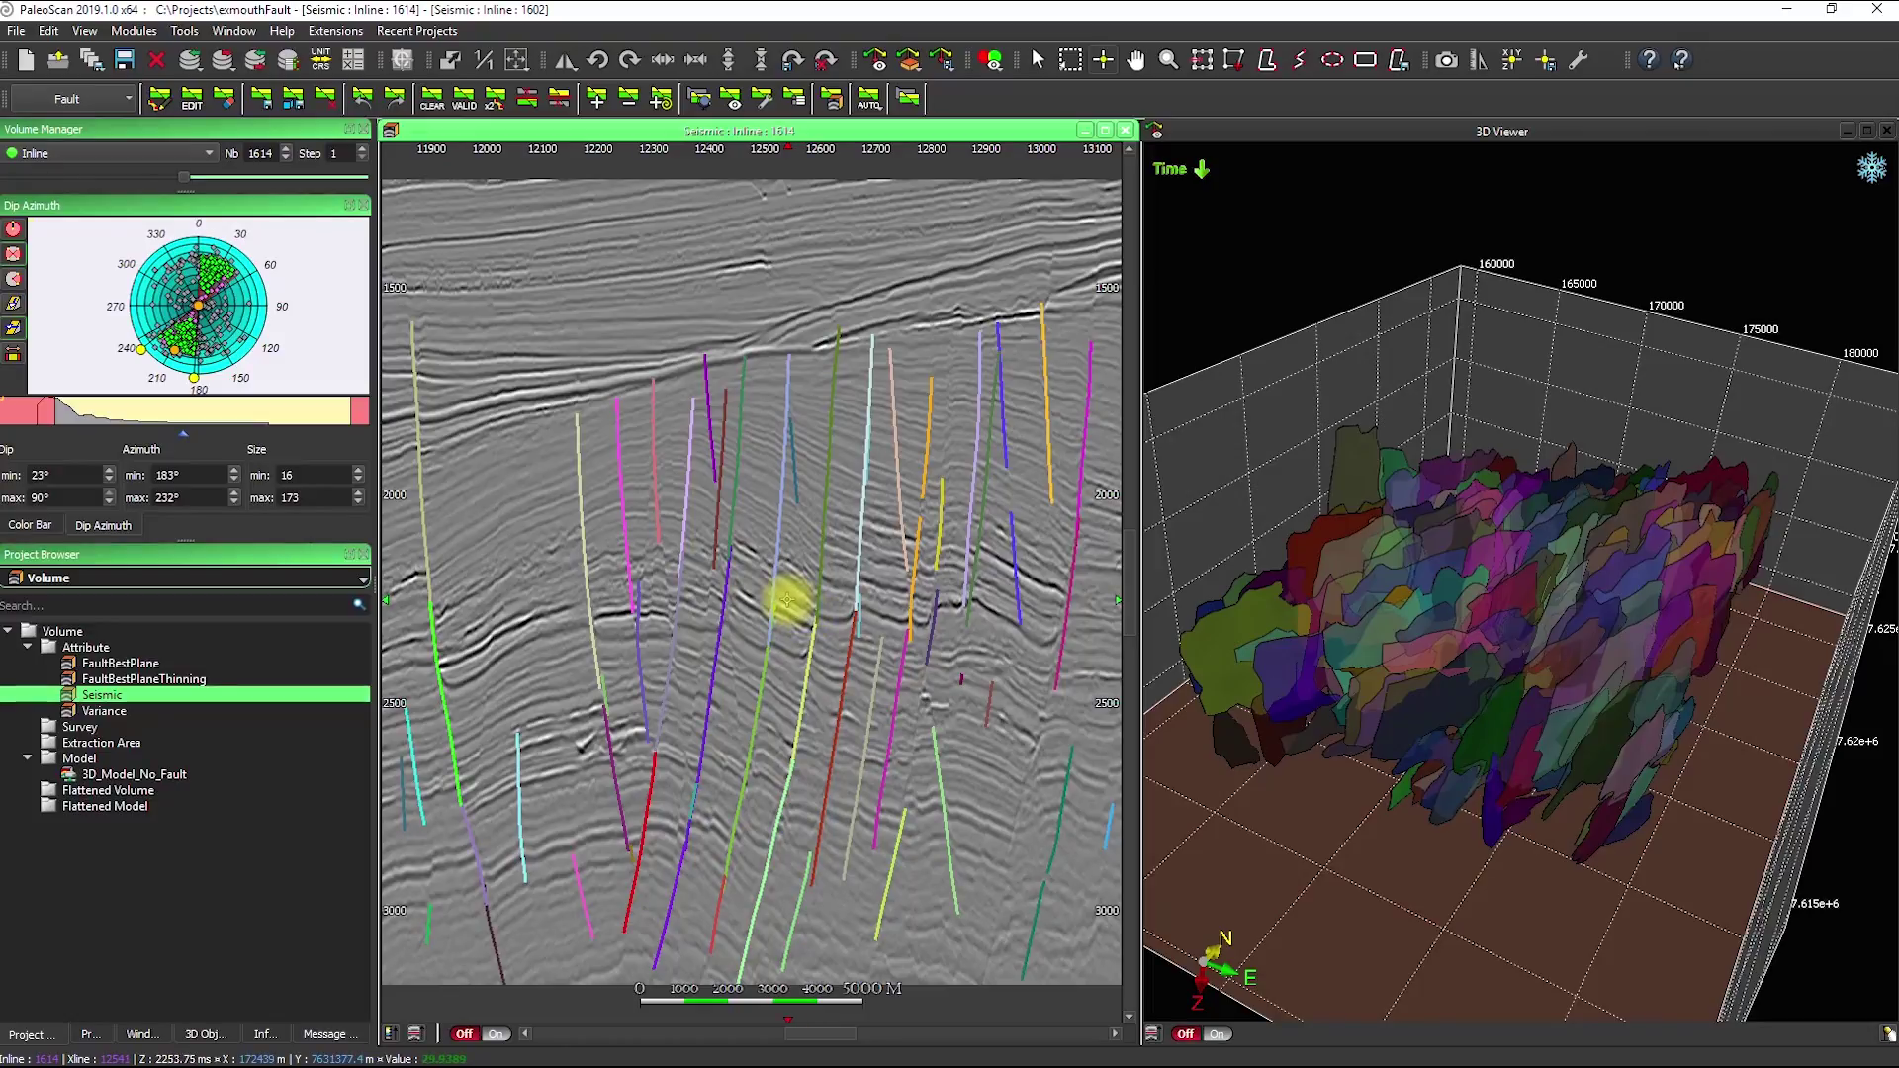
Manually merge two pairs of adjoining upper and lower fault segments near the middle of inline 1614.
click(740, 477)
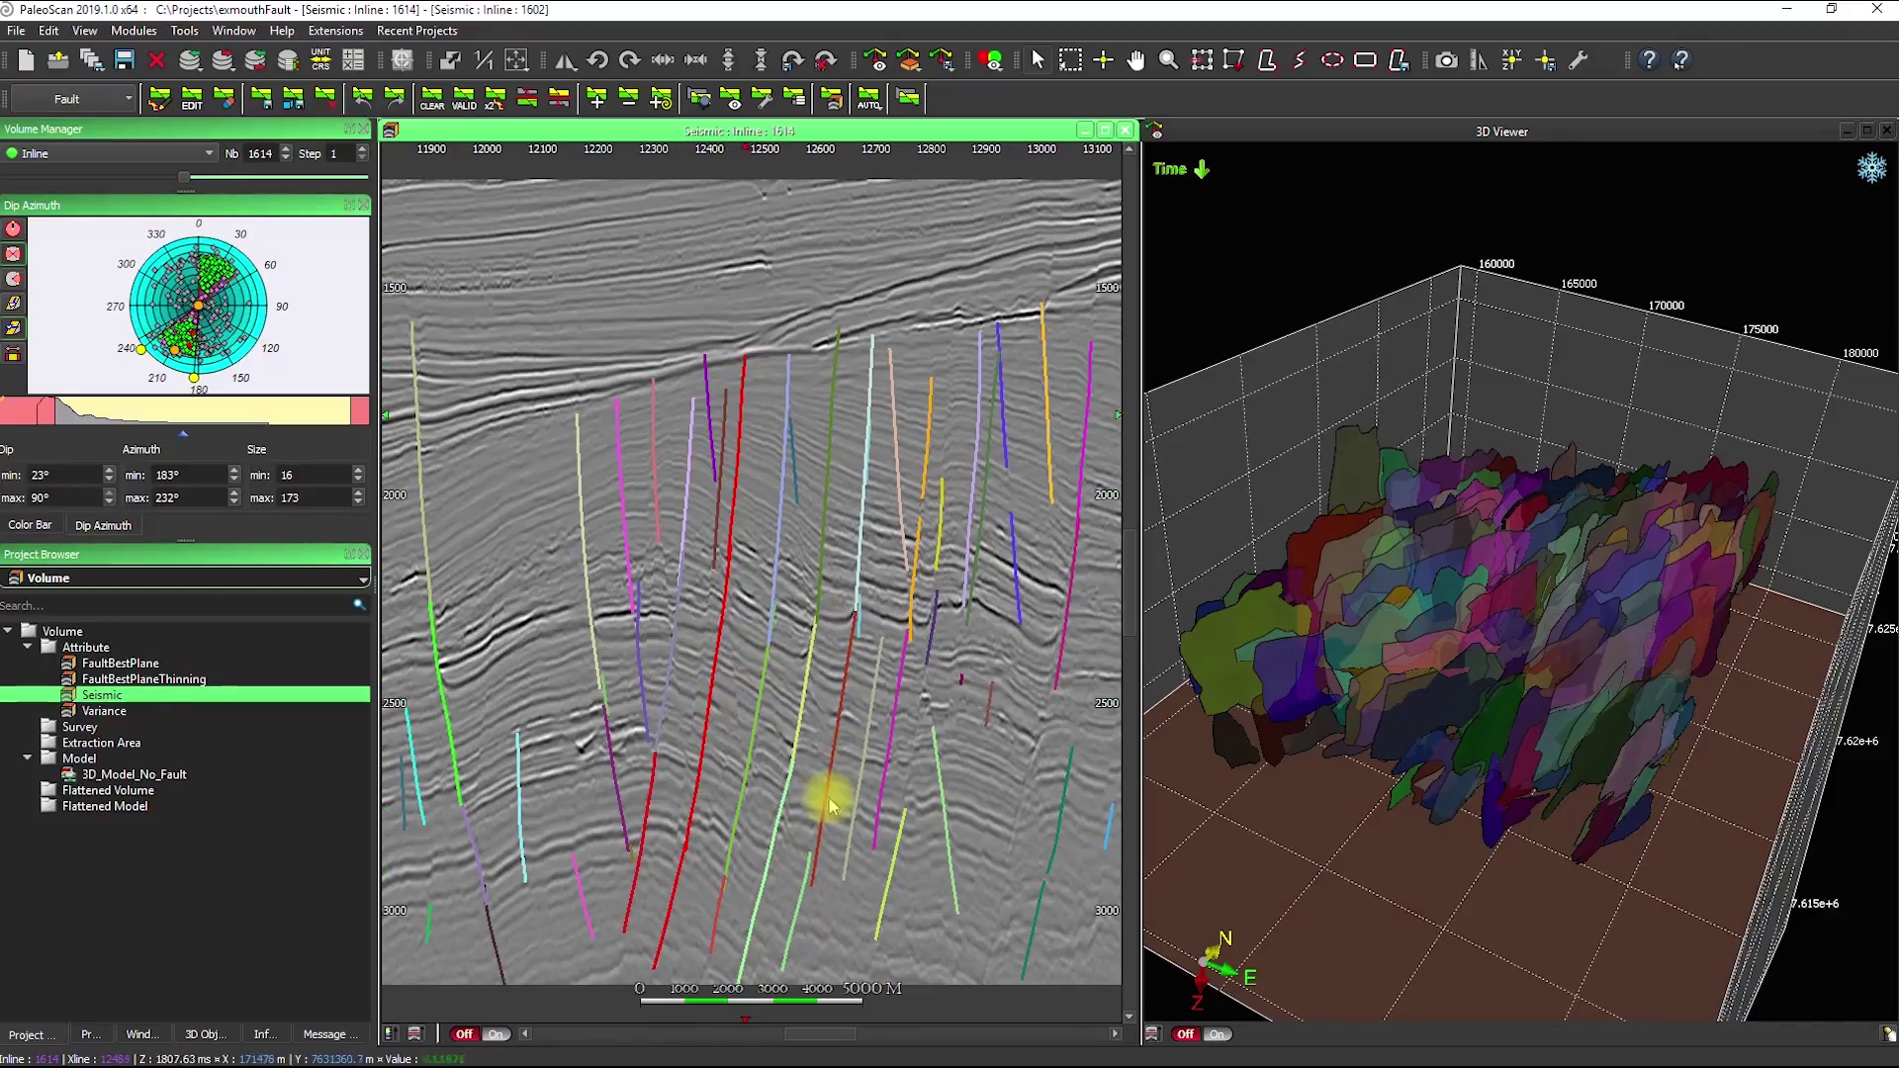
click(594, 98)
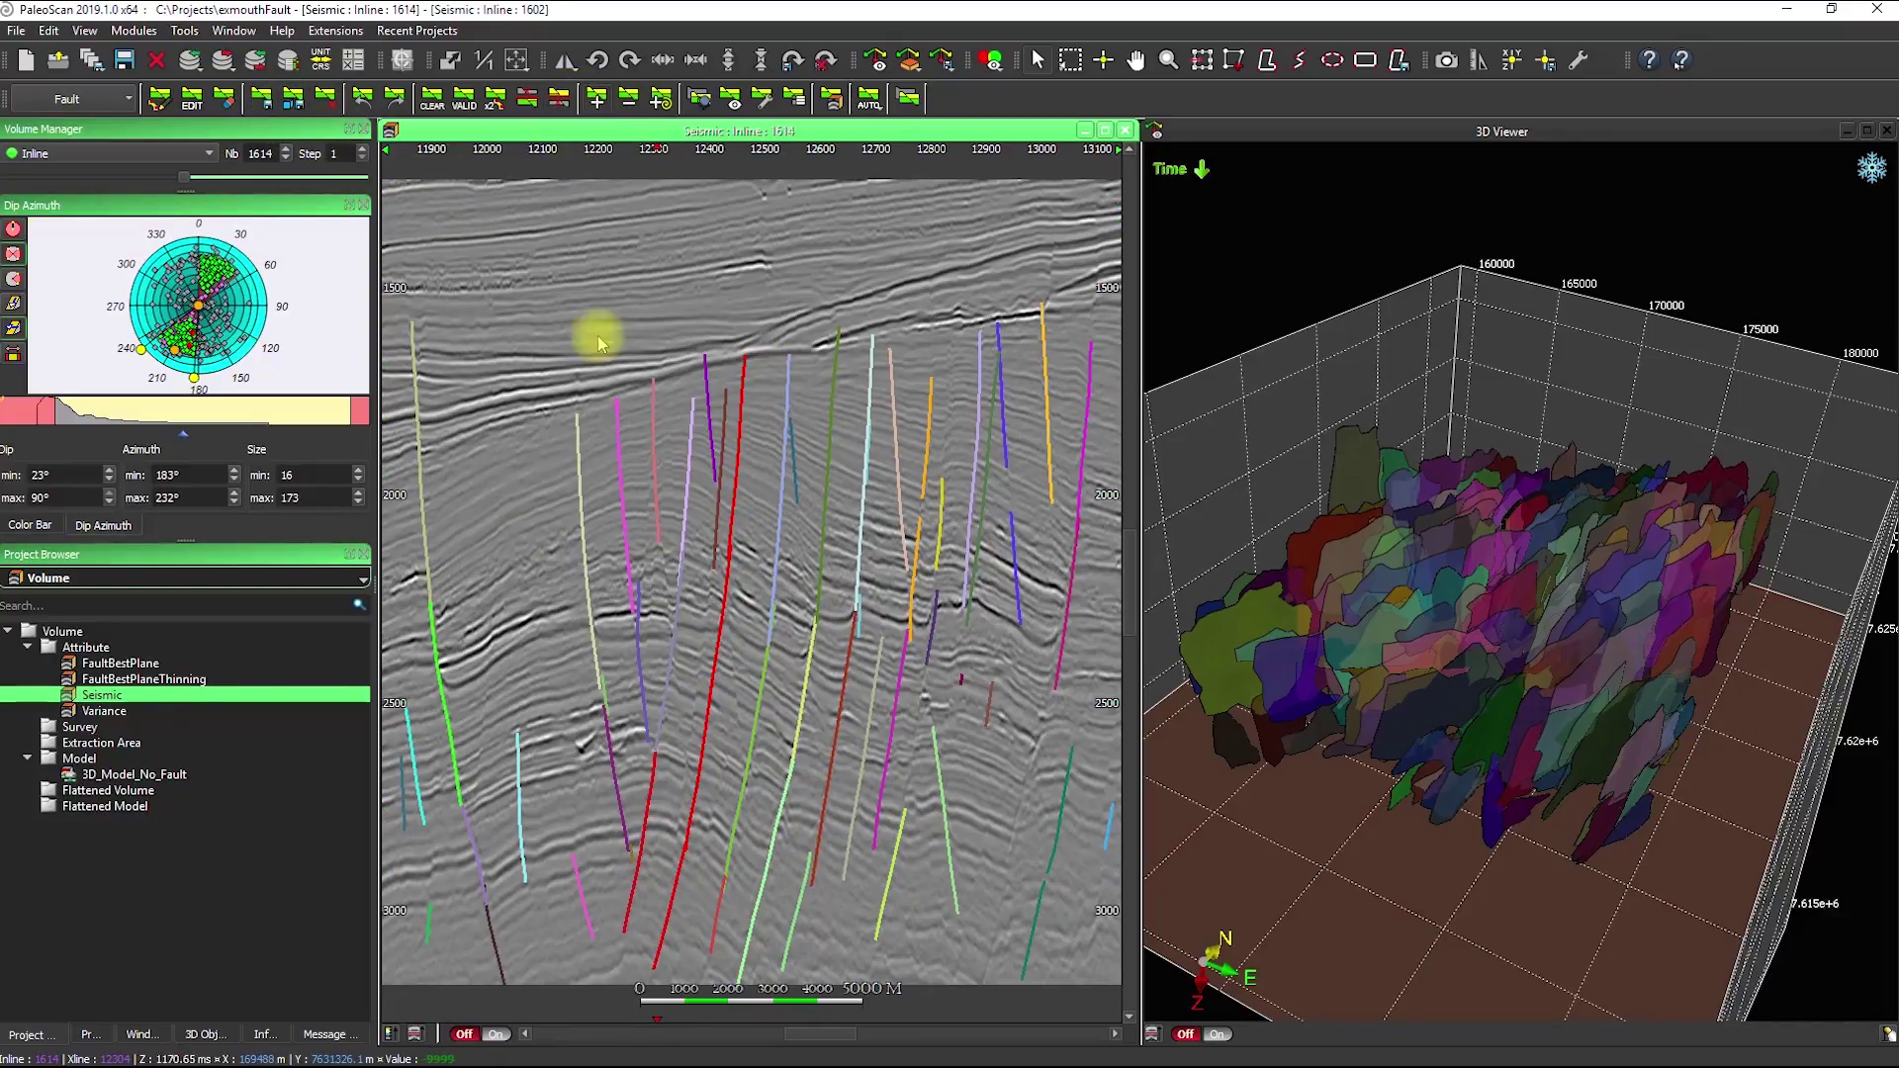
click(780, 542)
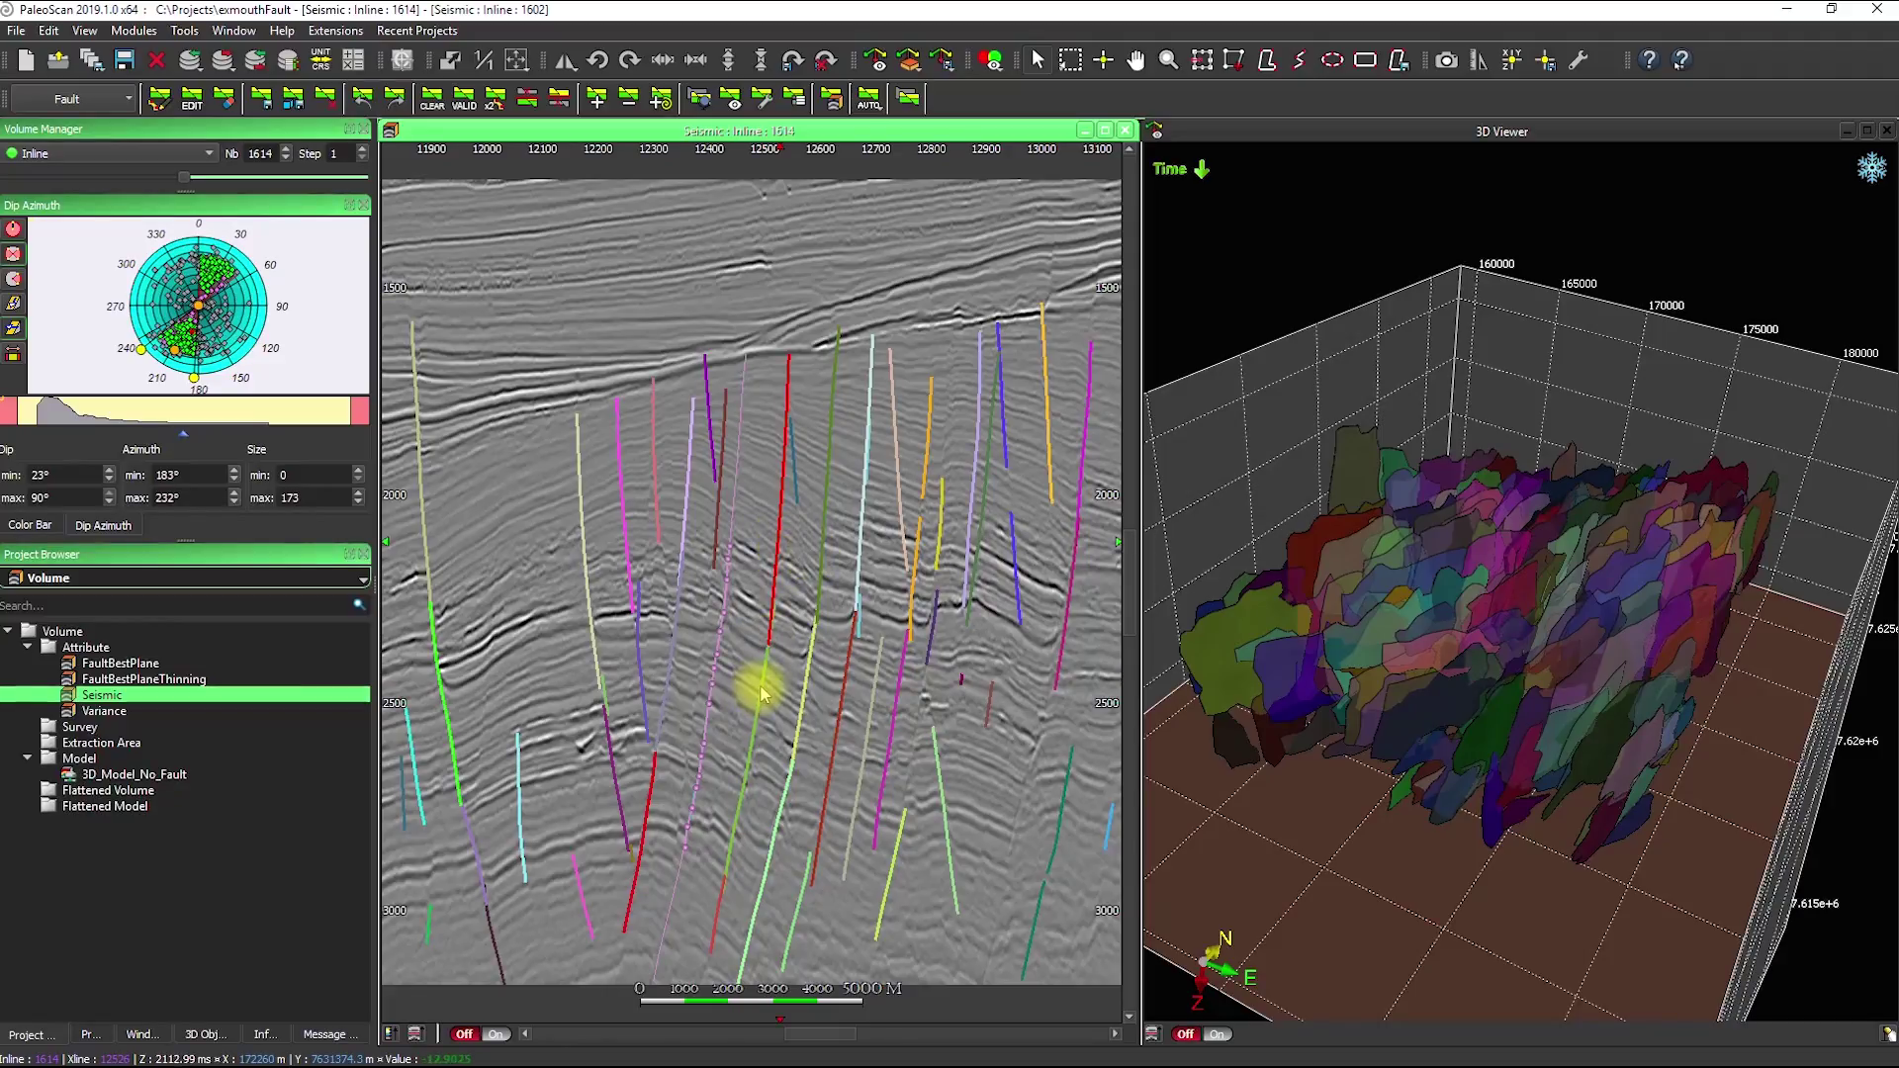
click(723, 923)
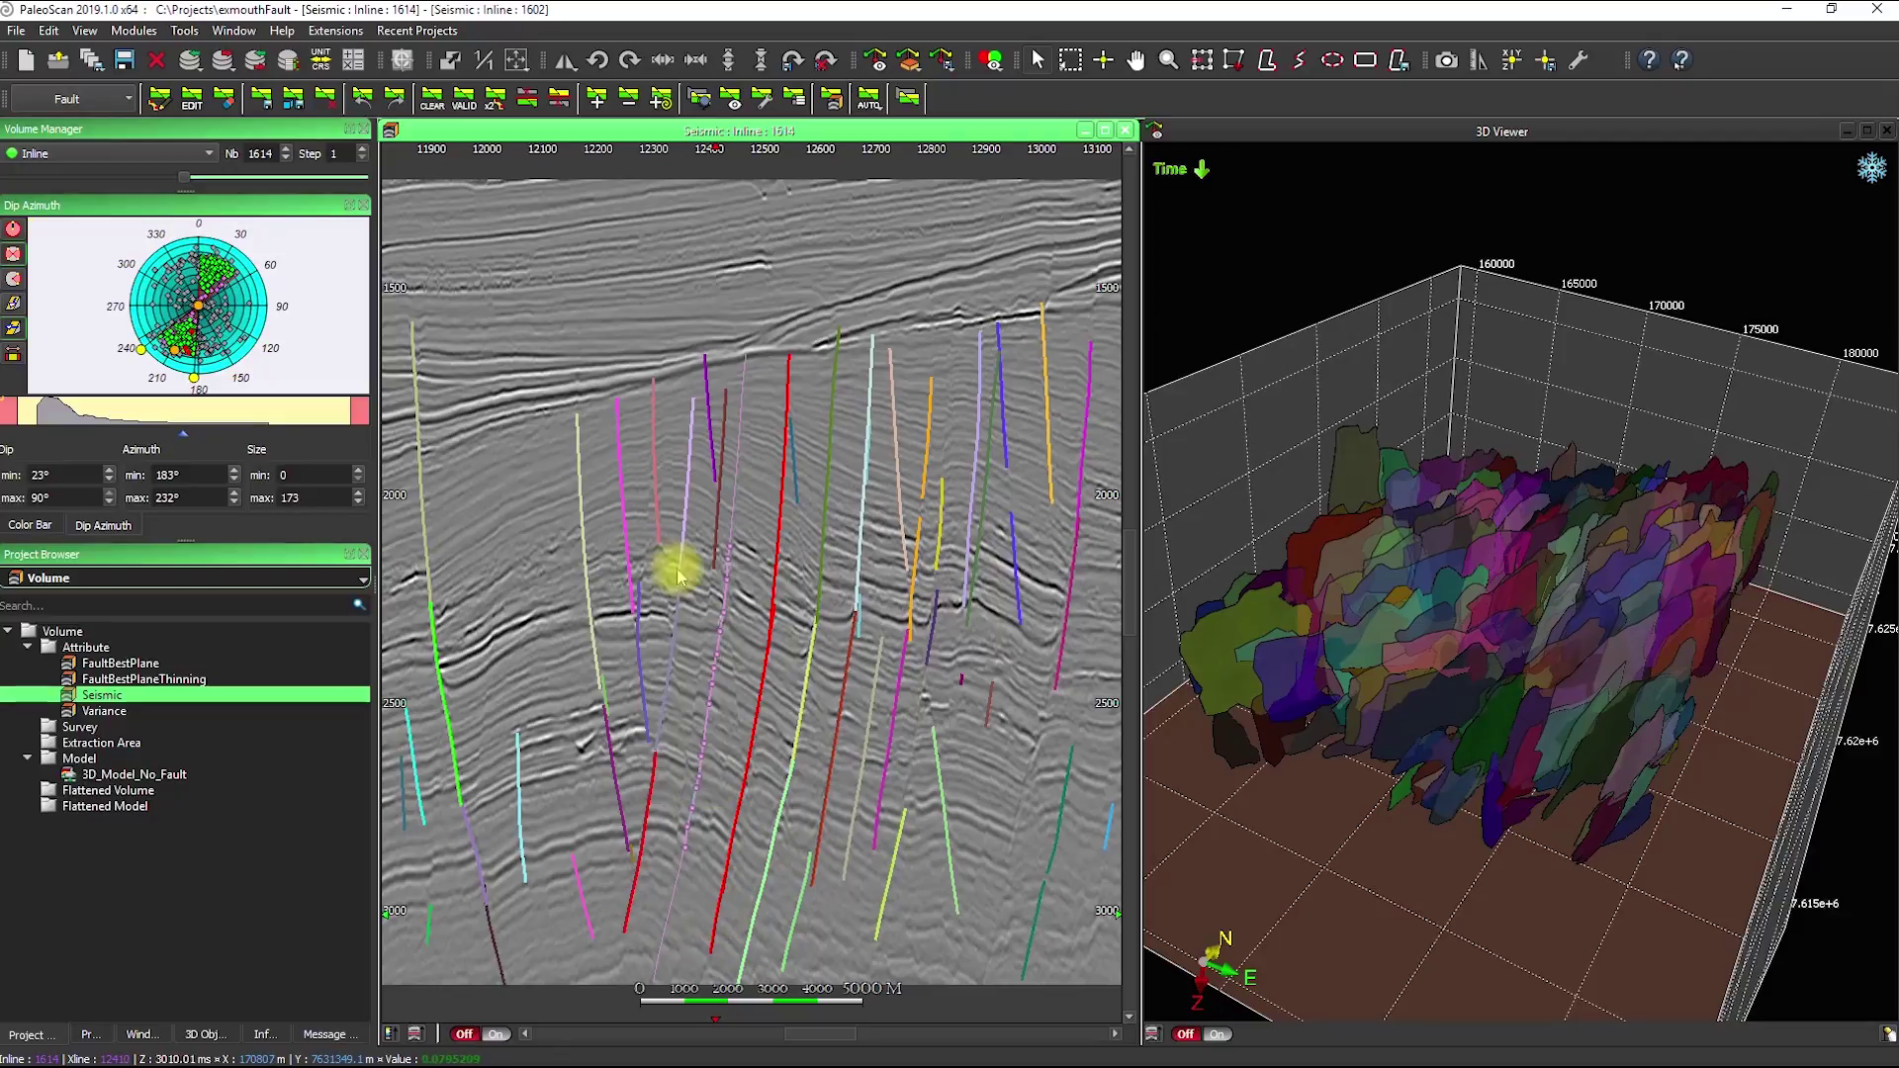
click(597, 103)
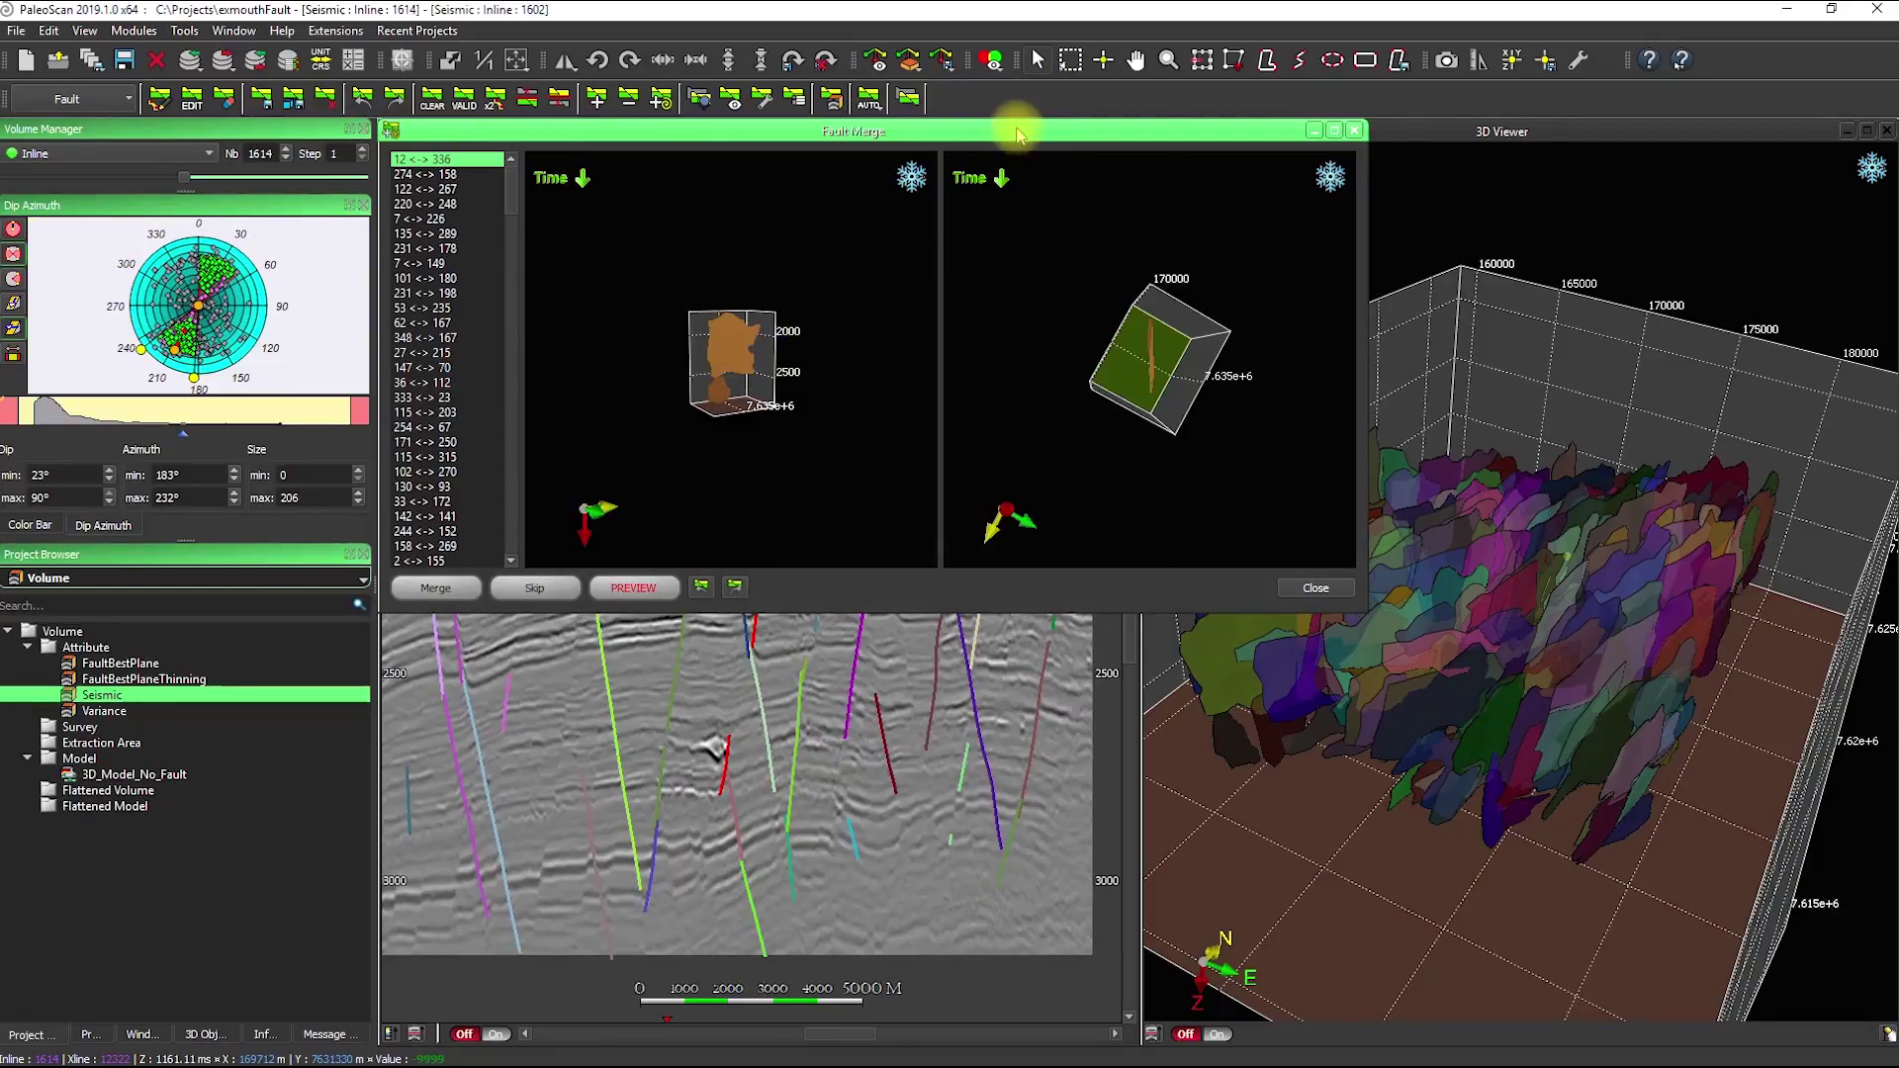
Enlarge the Fault Merge window beside the seismic section, and preview and skip the proposed pairs 12 <-> 336 and 274 <-> 158.
drag(1032, 129, 1563, 121)
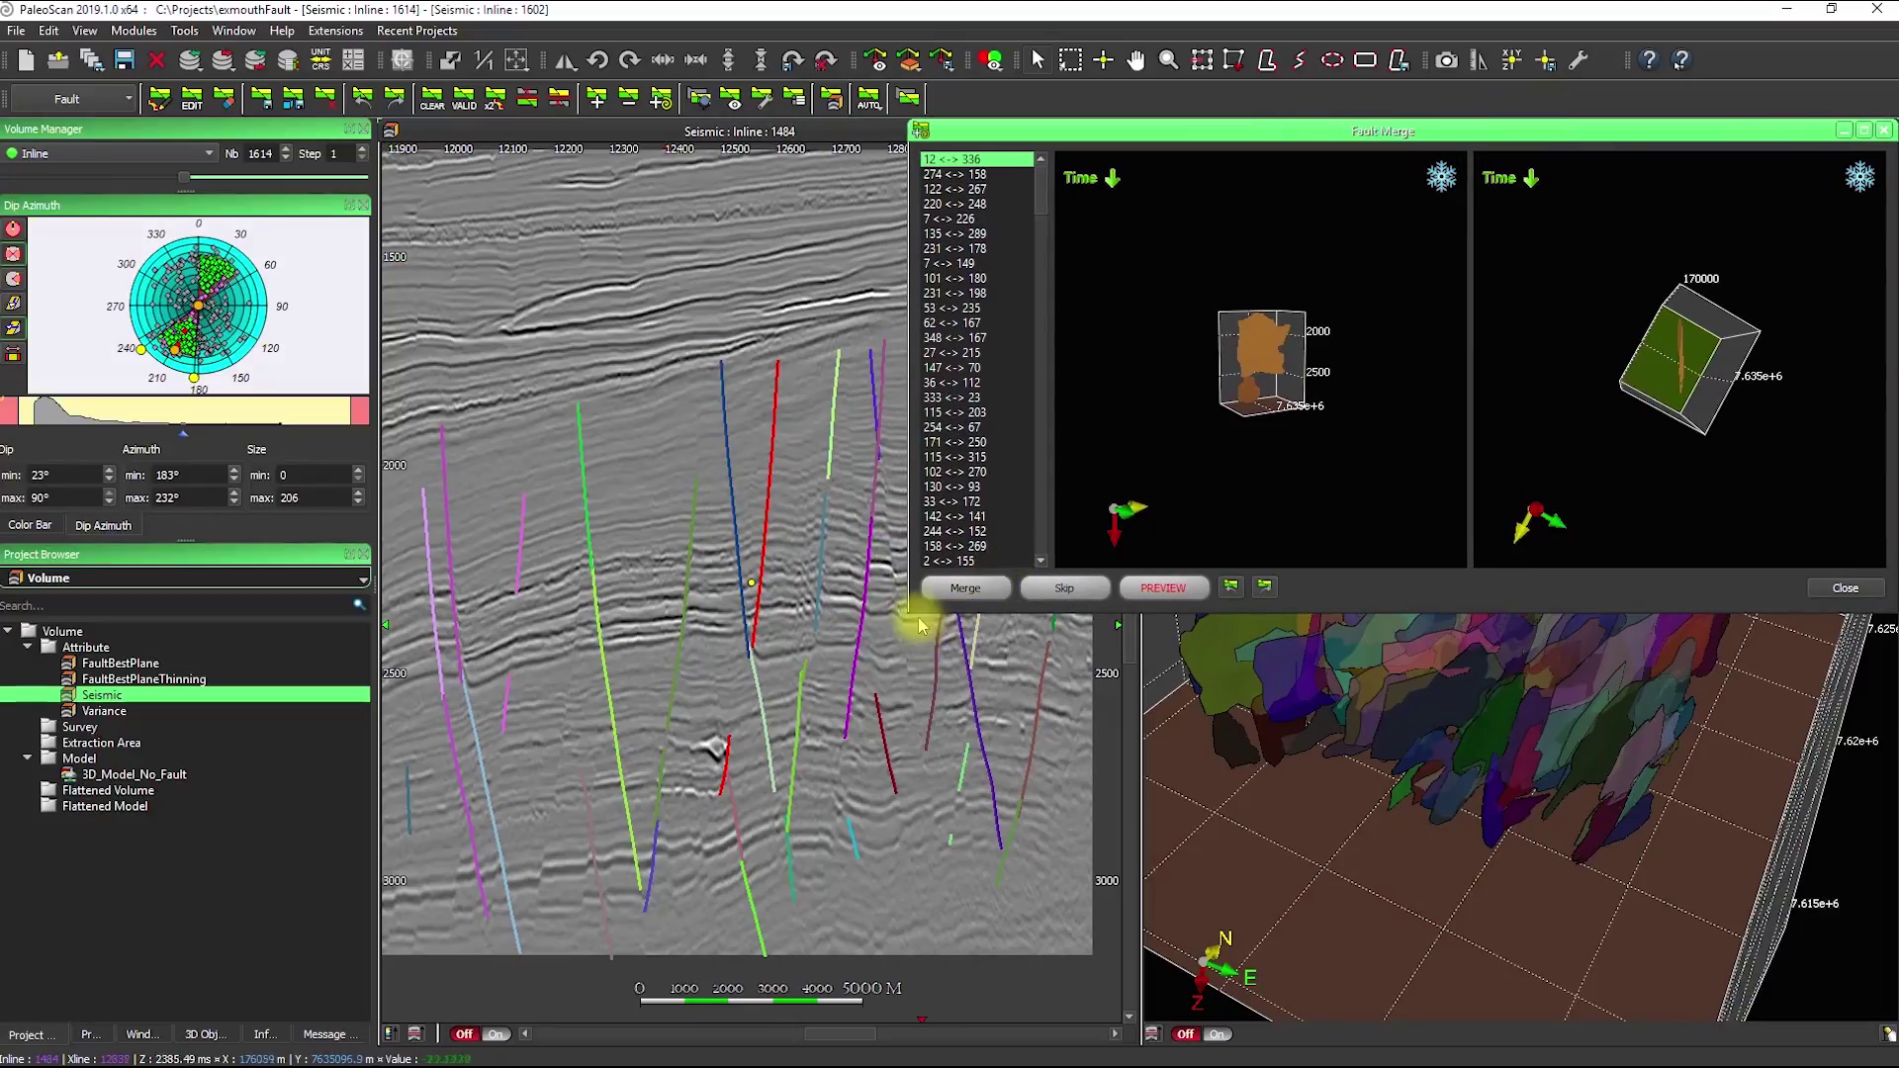
drag(908, 611, 1147, 1050)
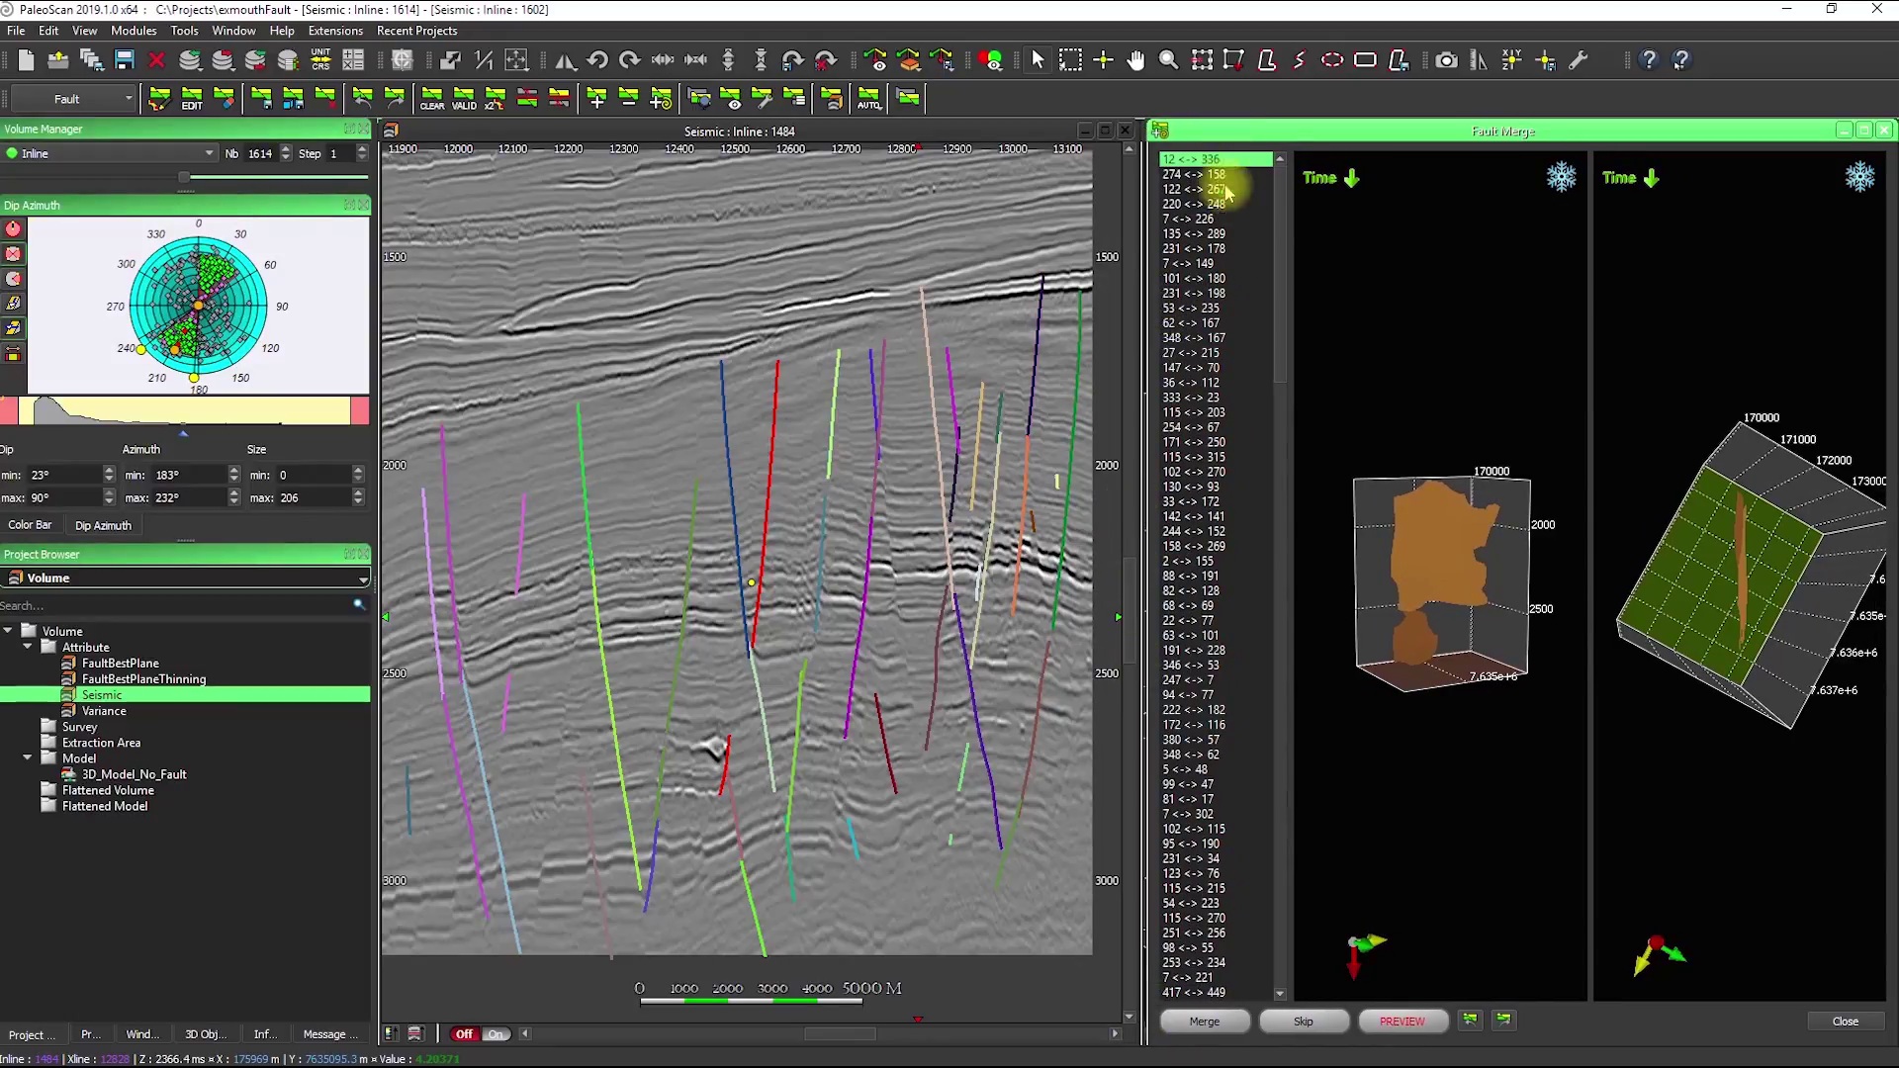
click(1390, 1022)
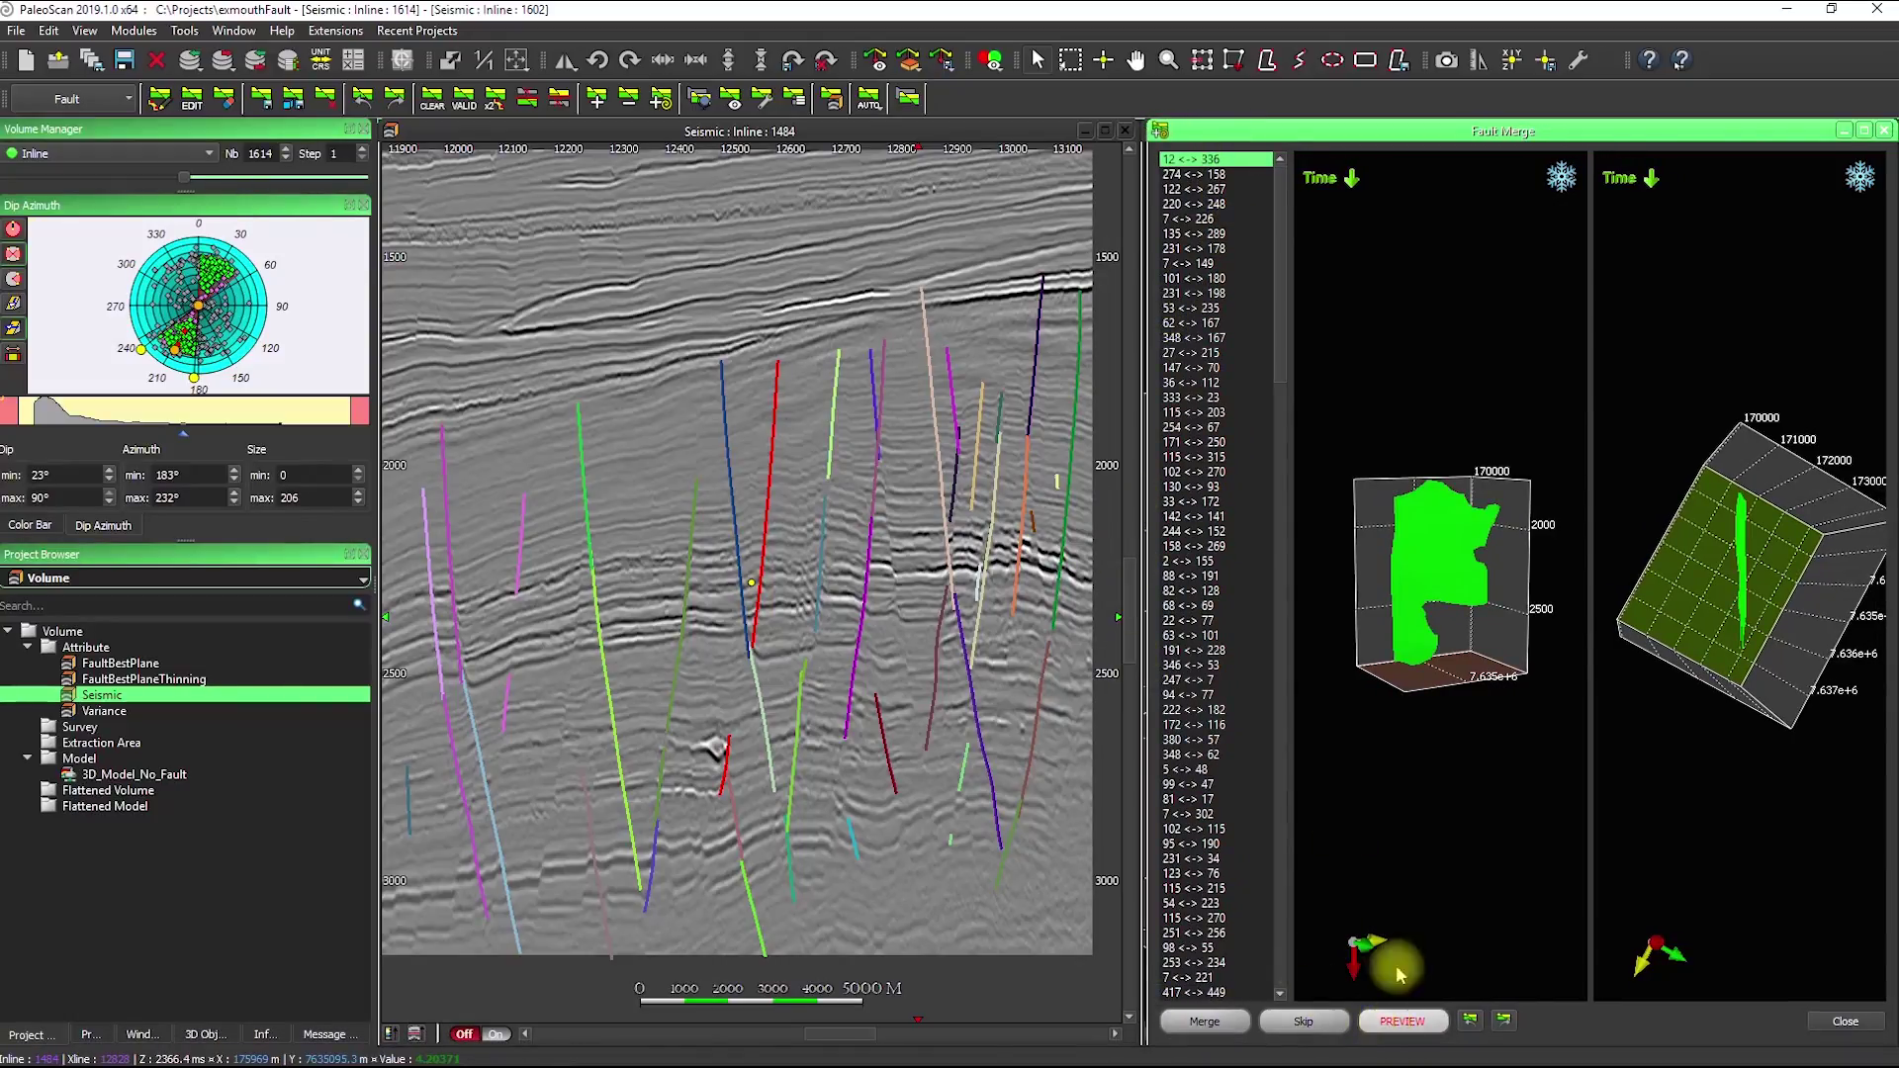
scroll(1434, 713, up, 5)
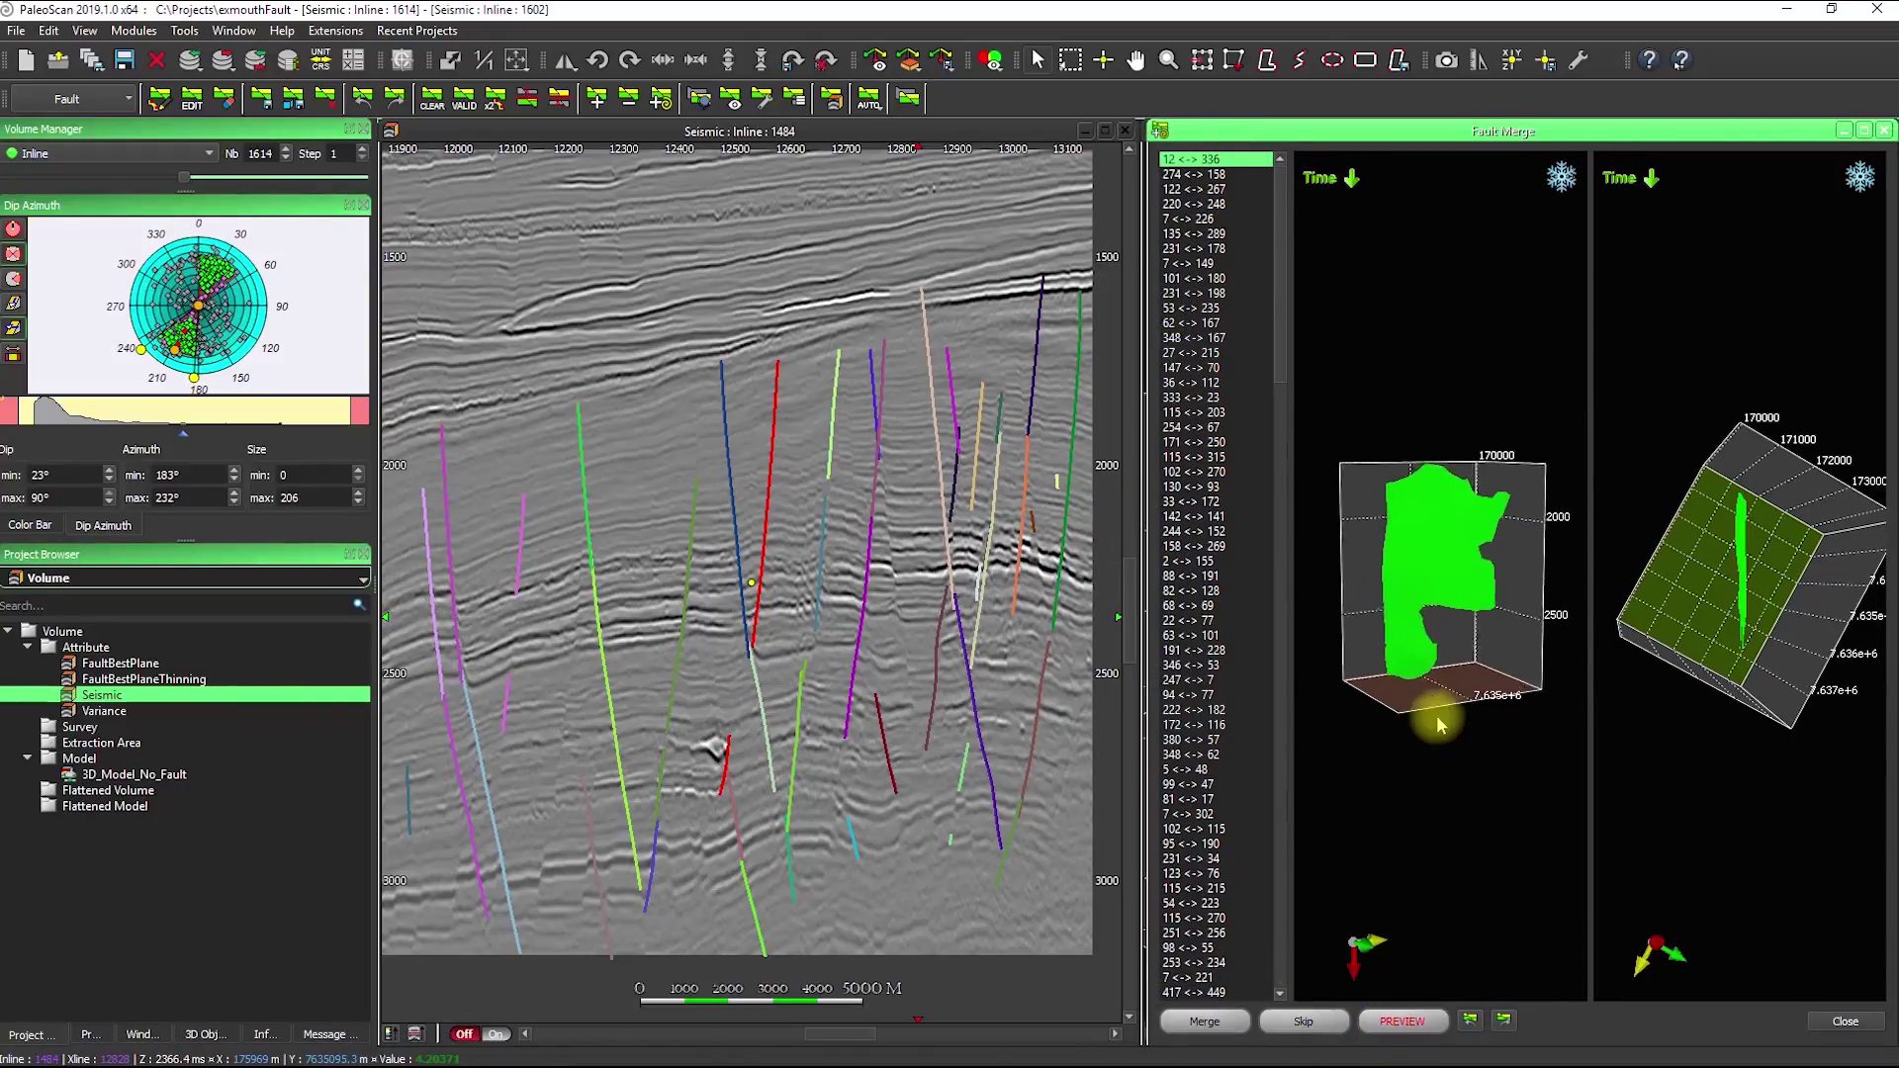
click(1301, 1019)
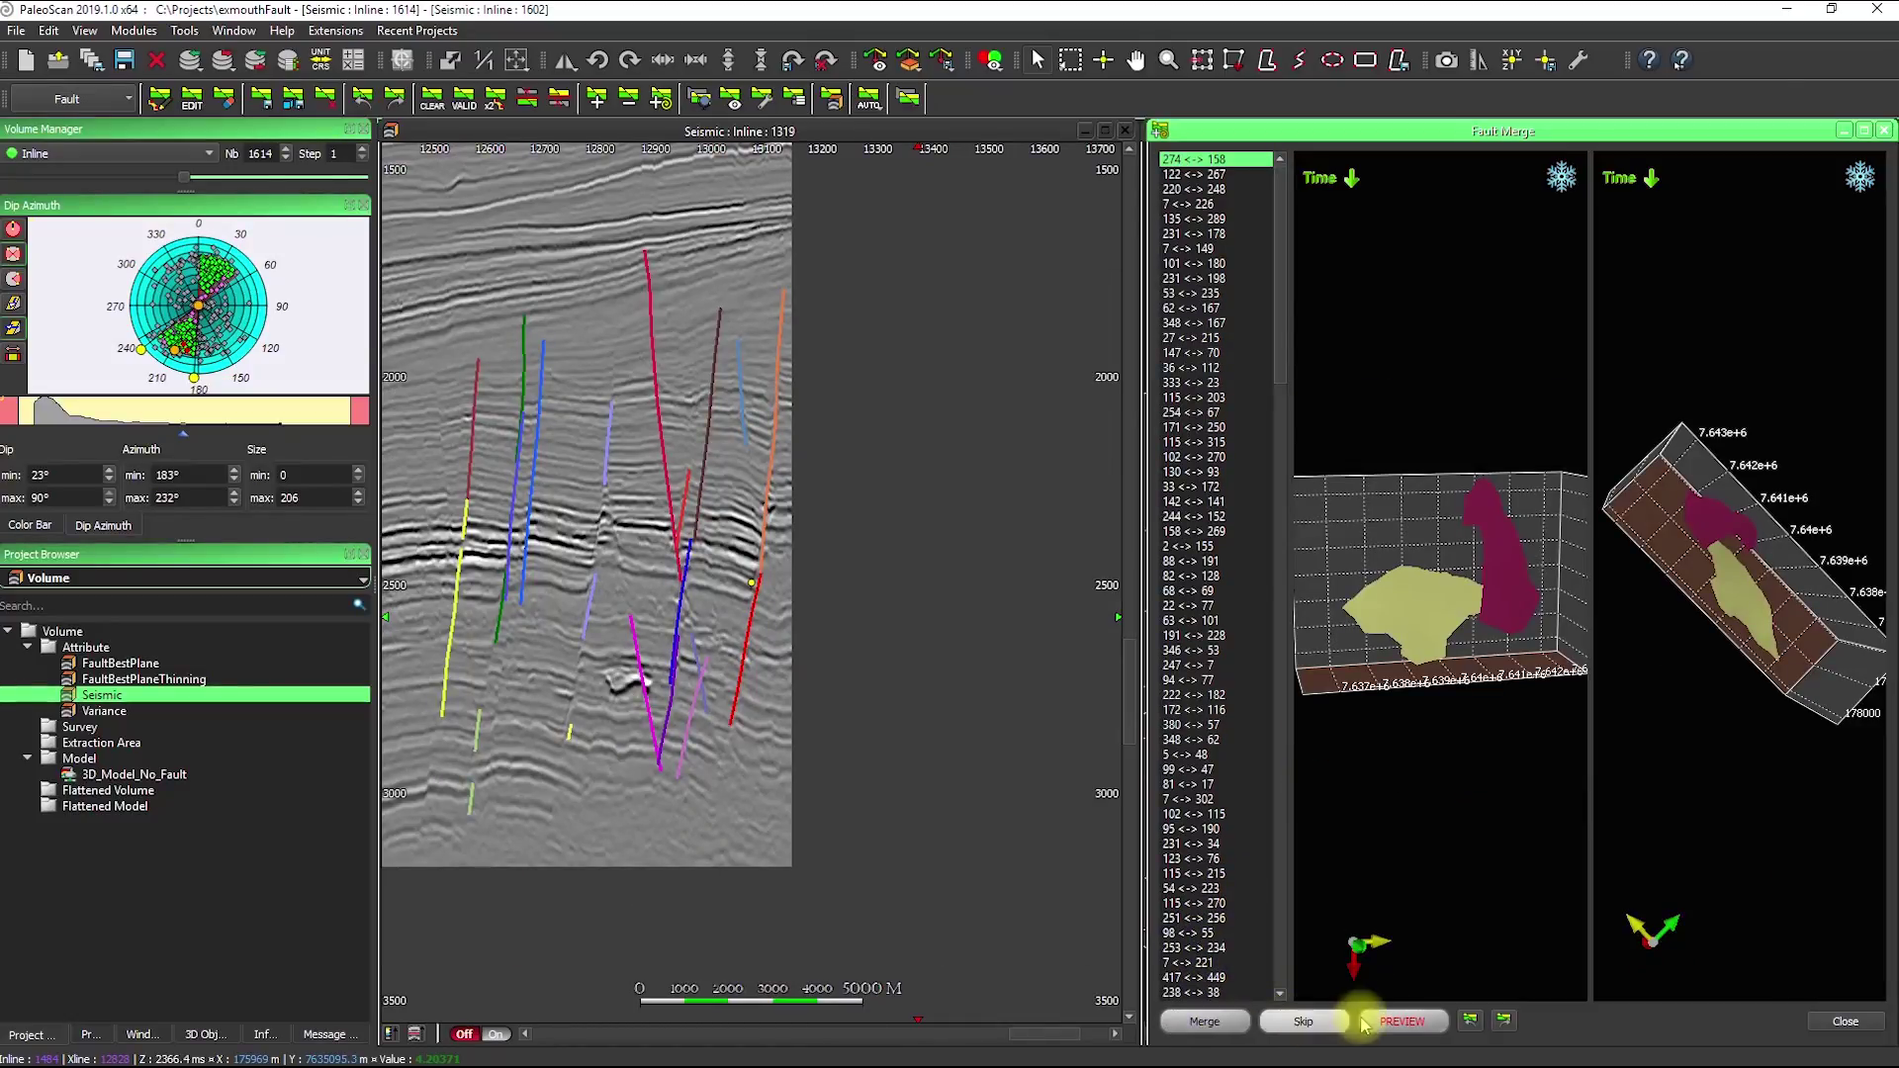
click(1368, 1022)
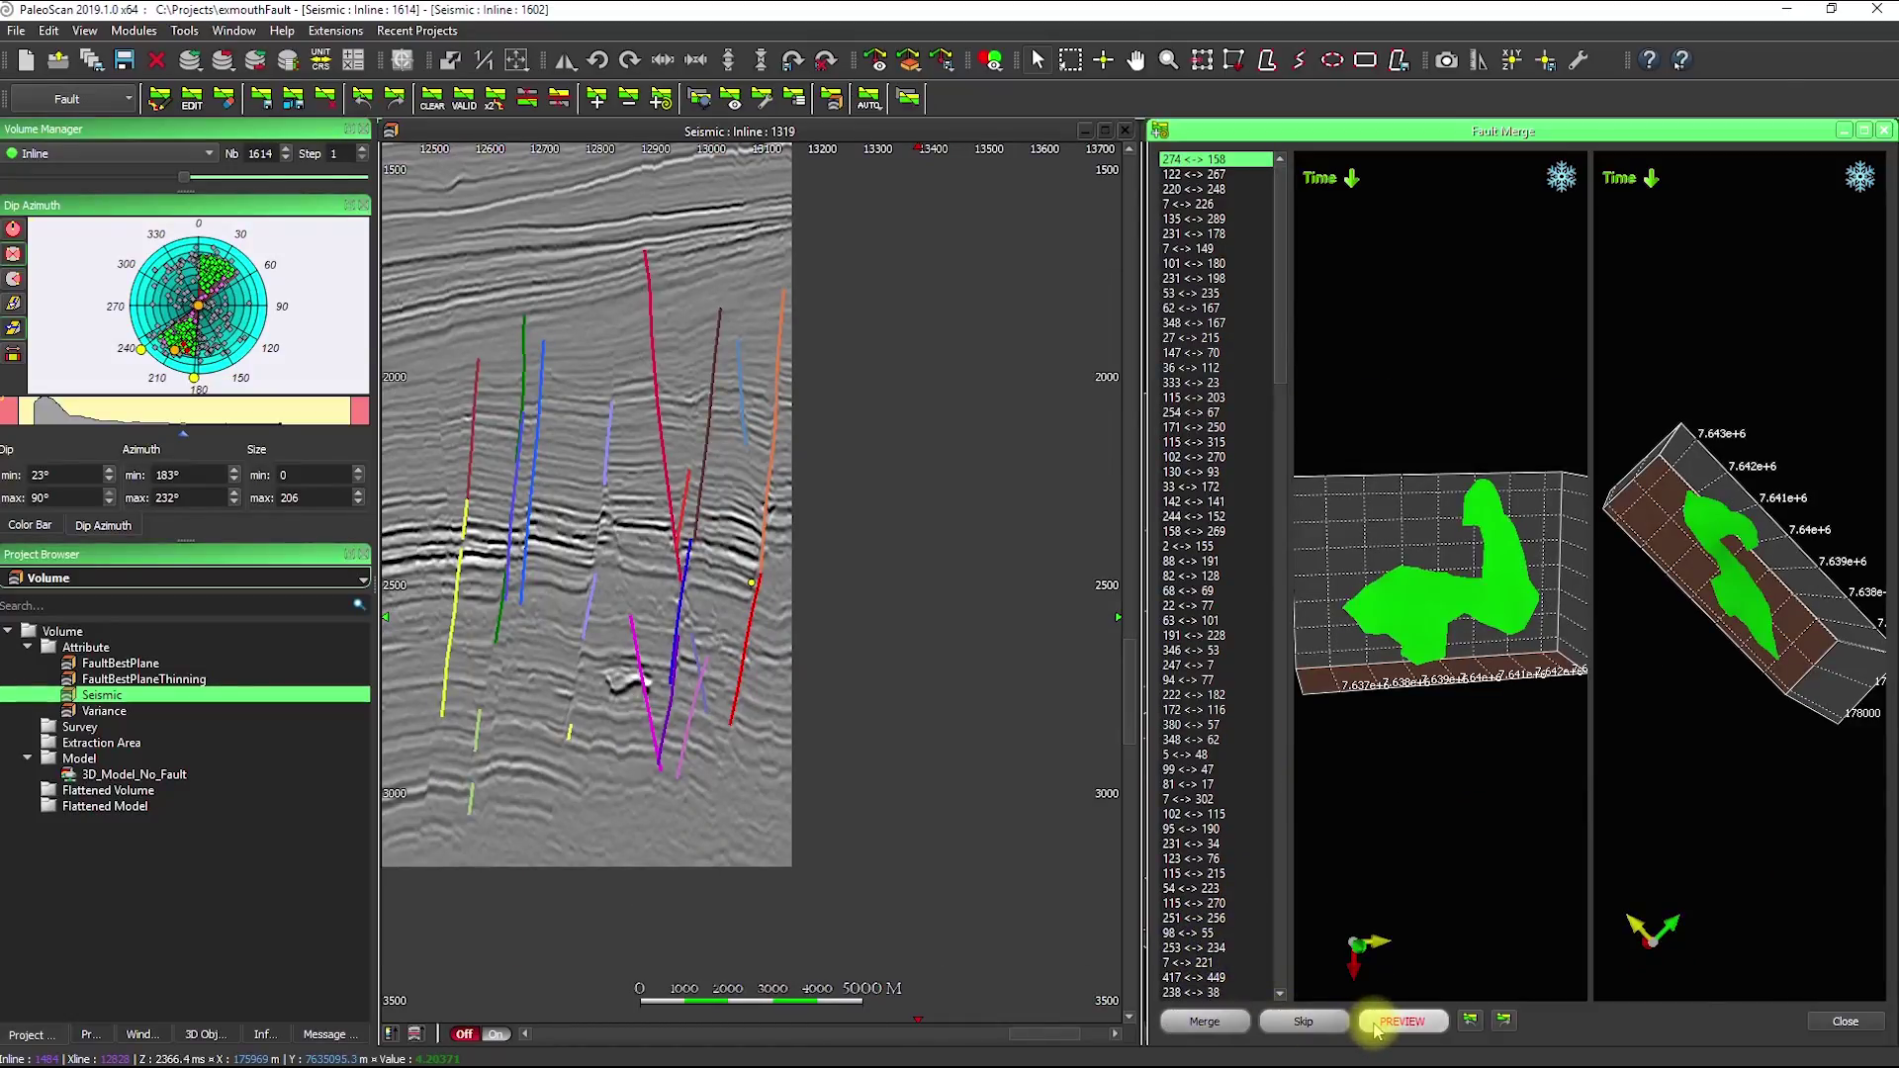
click(1304, 1025)
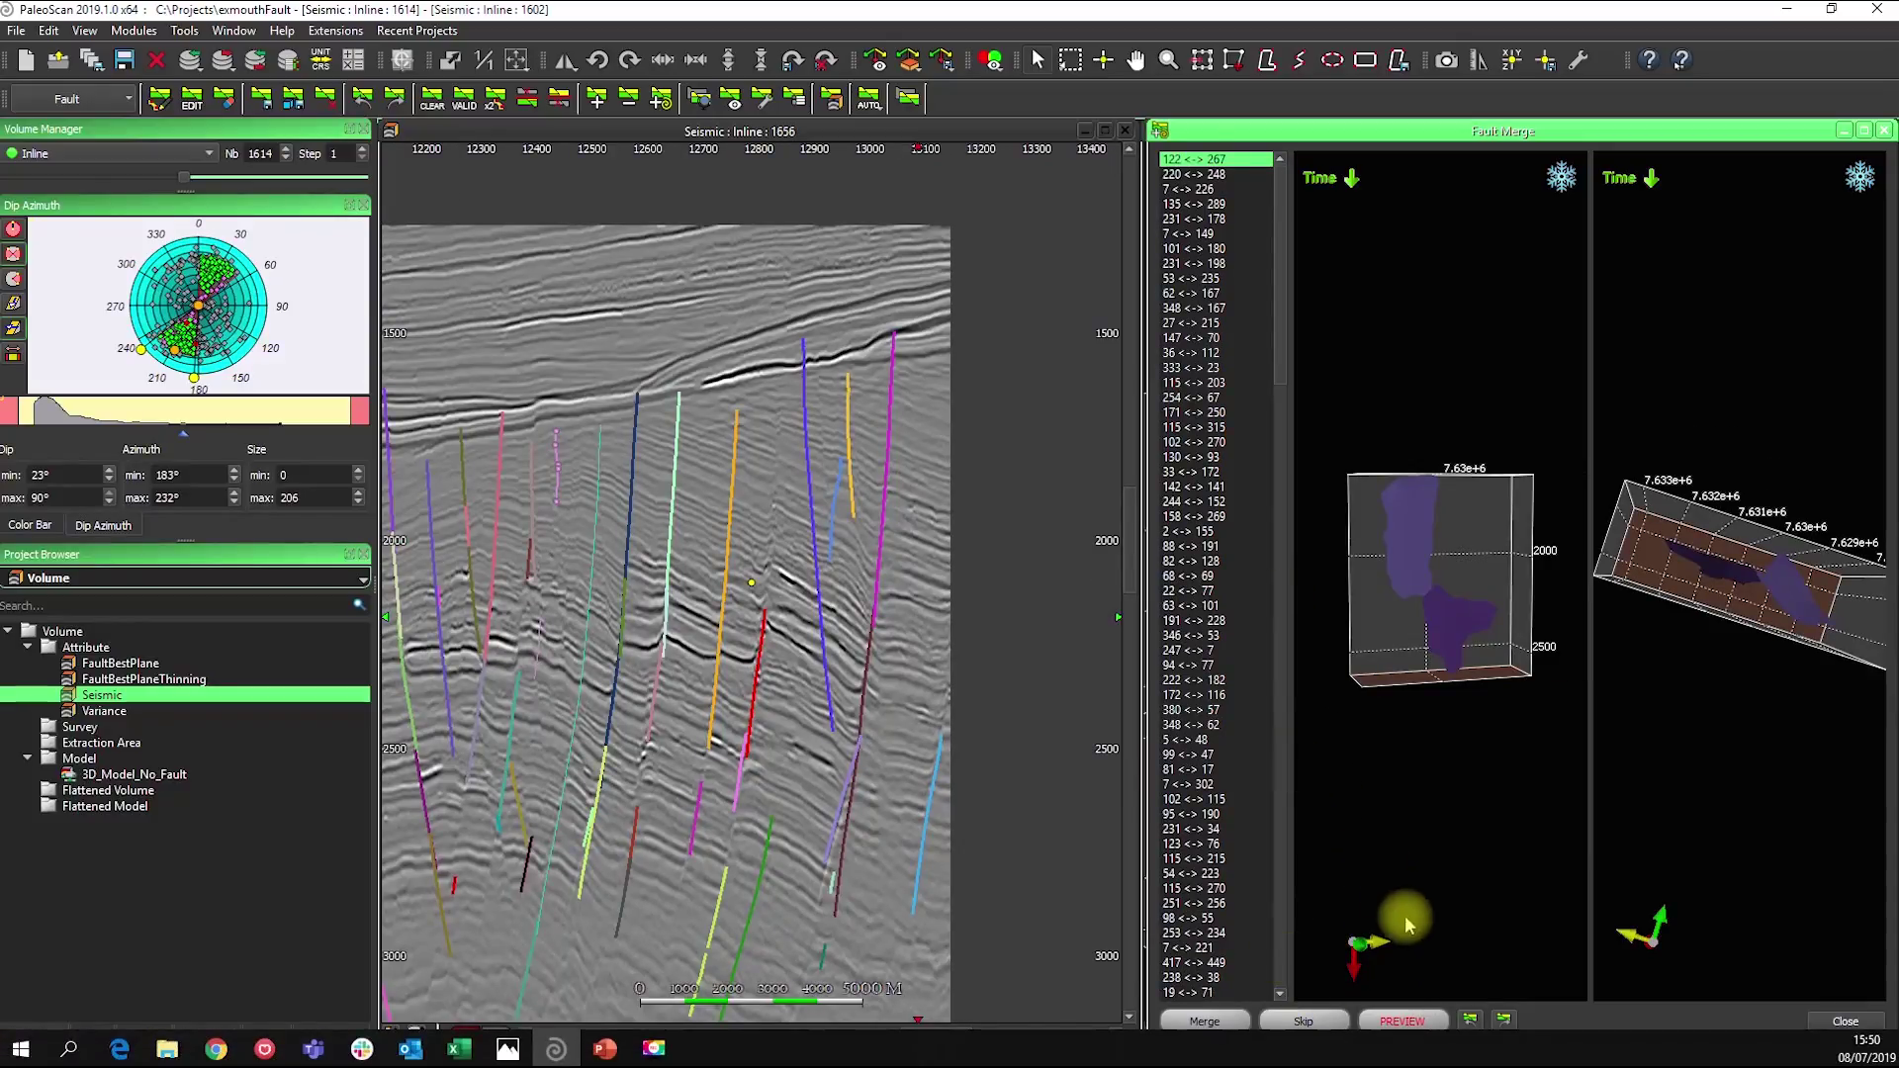
Preview the proposed fault pair 122 <-> 267, merge it, and keep merging the following pairs until 27 <-> 215 is reached.
click(1403, 1021)
click(1205, 1021)
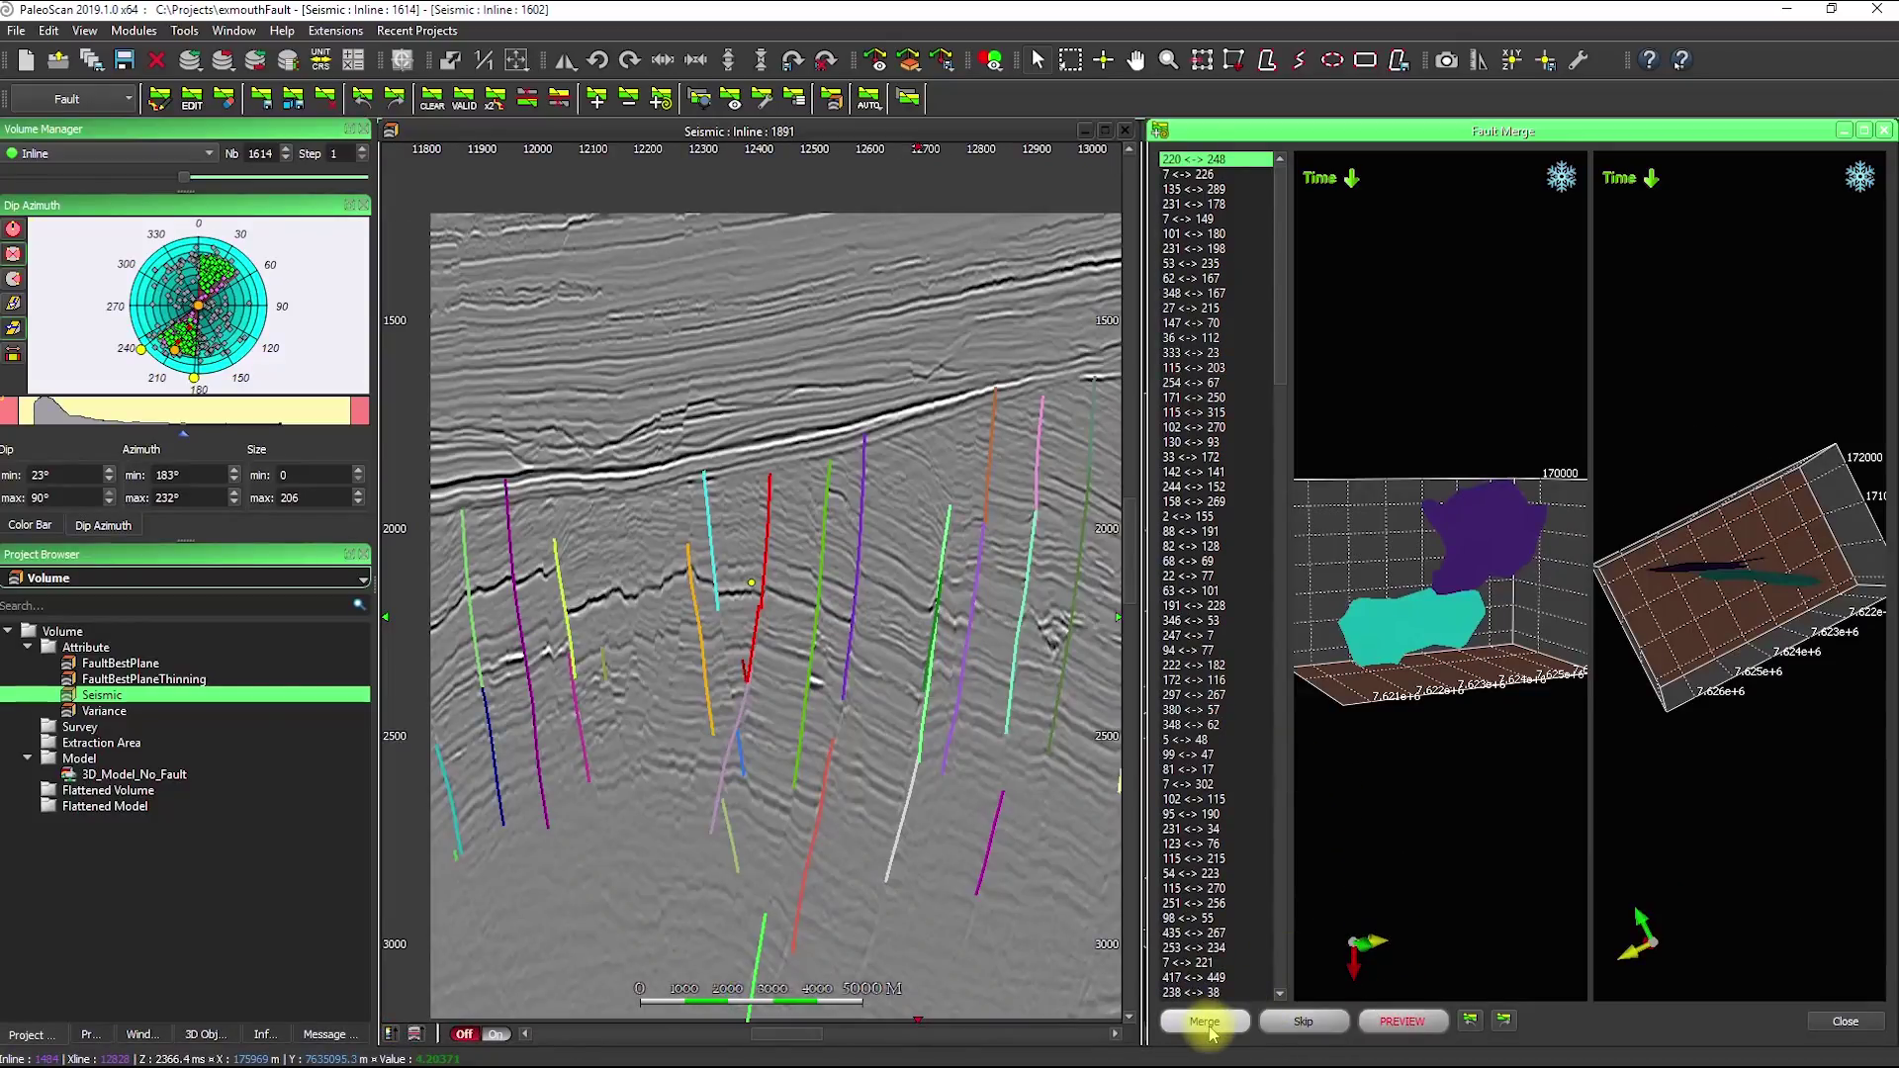
click(1205, 1021)
click(1205, 1021)
click(1205, 1021)
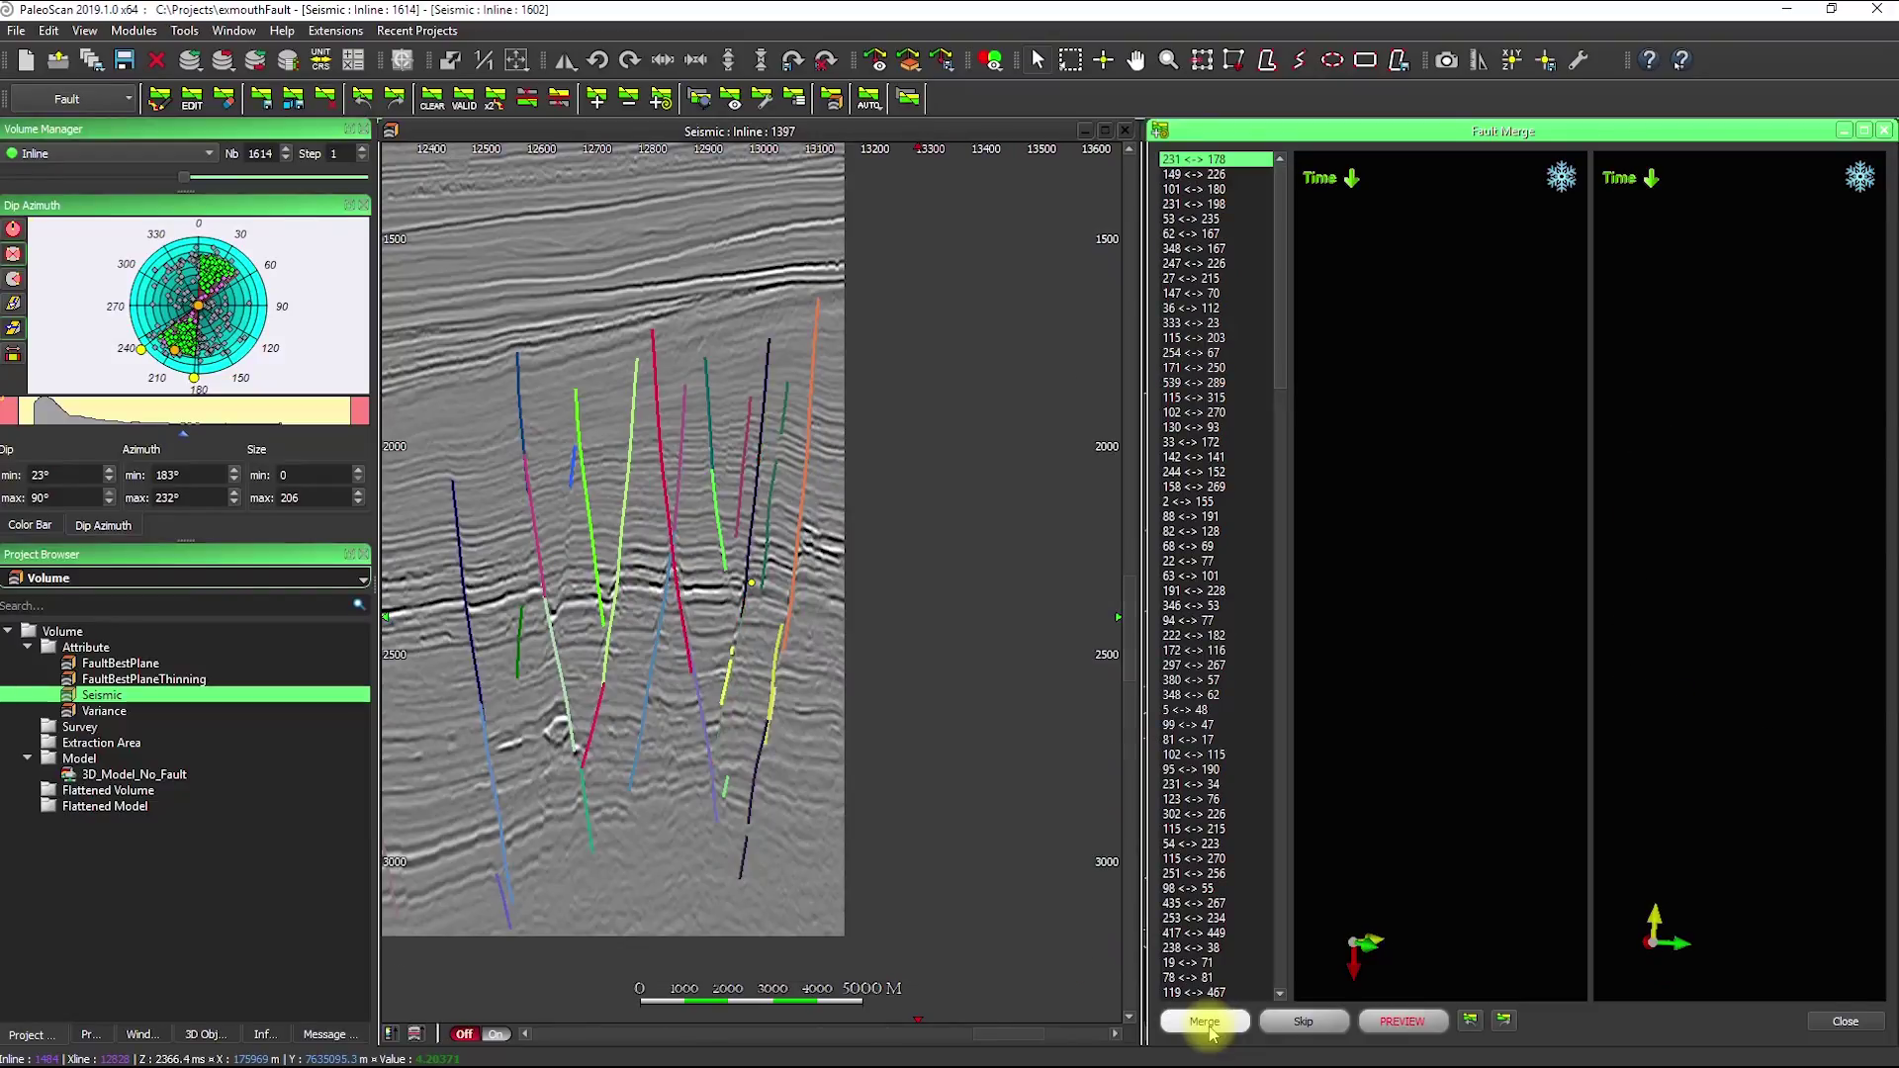
click(1207, 1025)
click(1207, 1025)
click(1207, 1025)
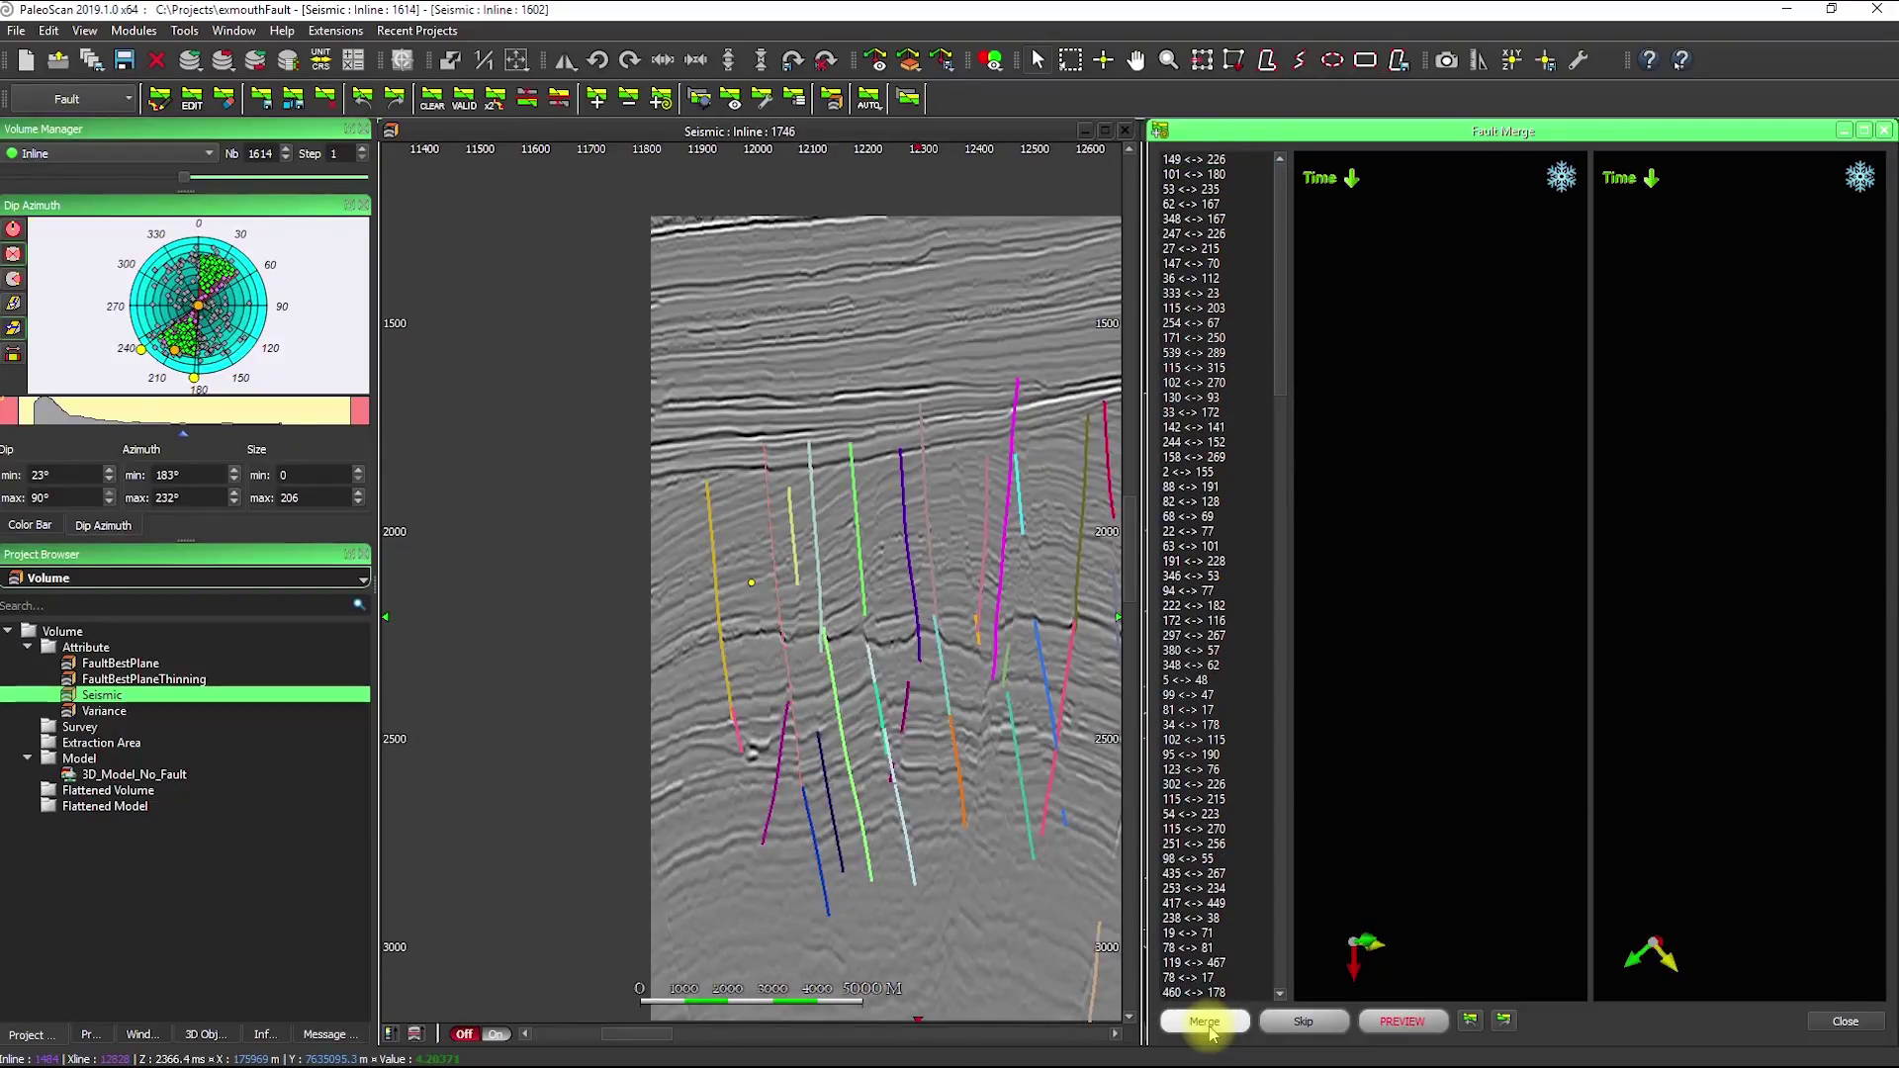
click(1205, 1021)
click(1205, 1021)
click(1205, 1021)
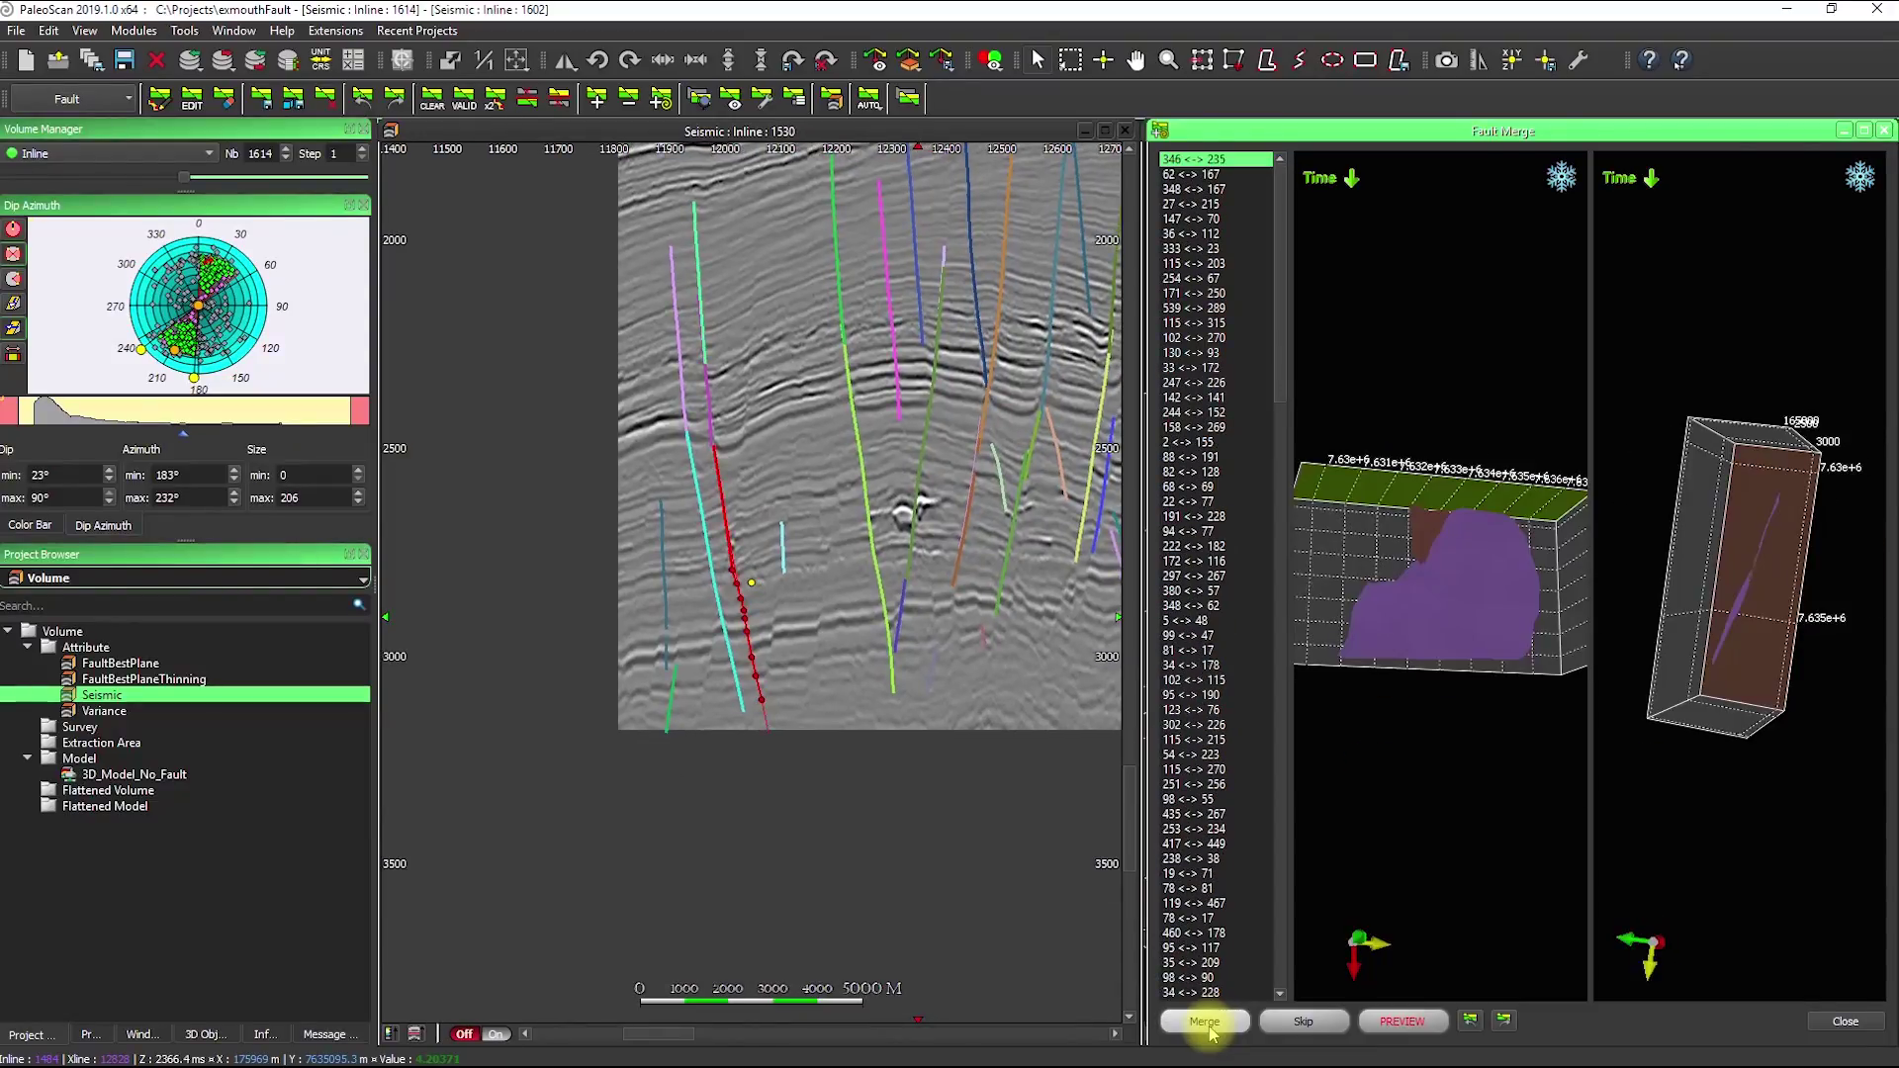
click(1205, 1021)
click(1205, 1021)
click(1205, 1021)
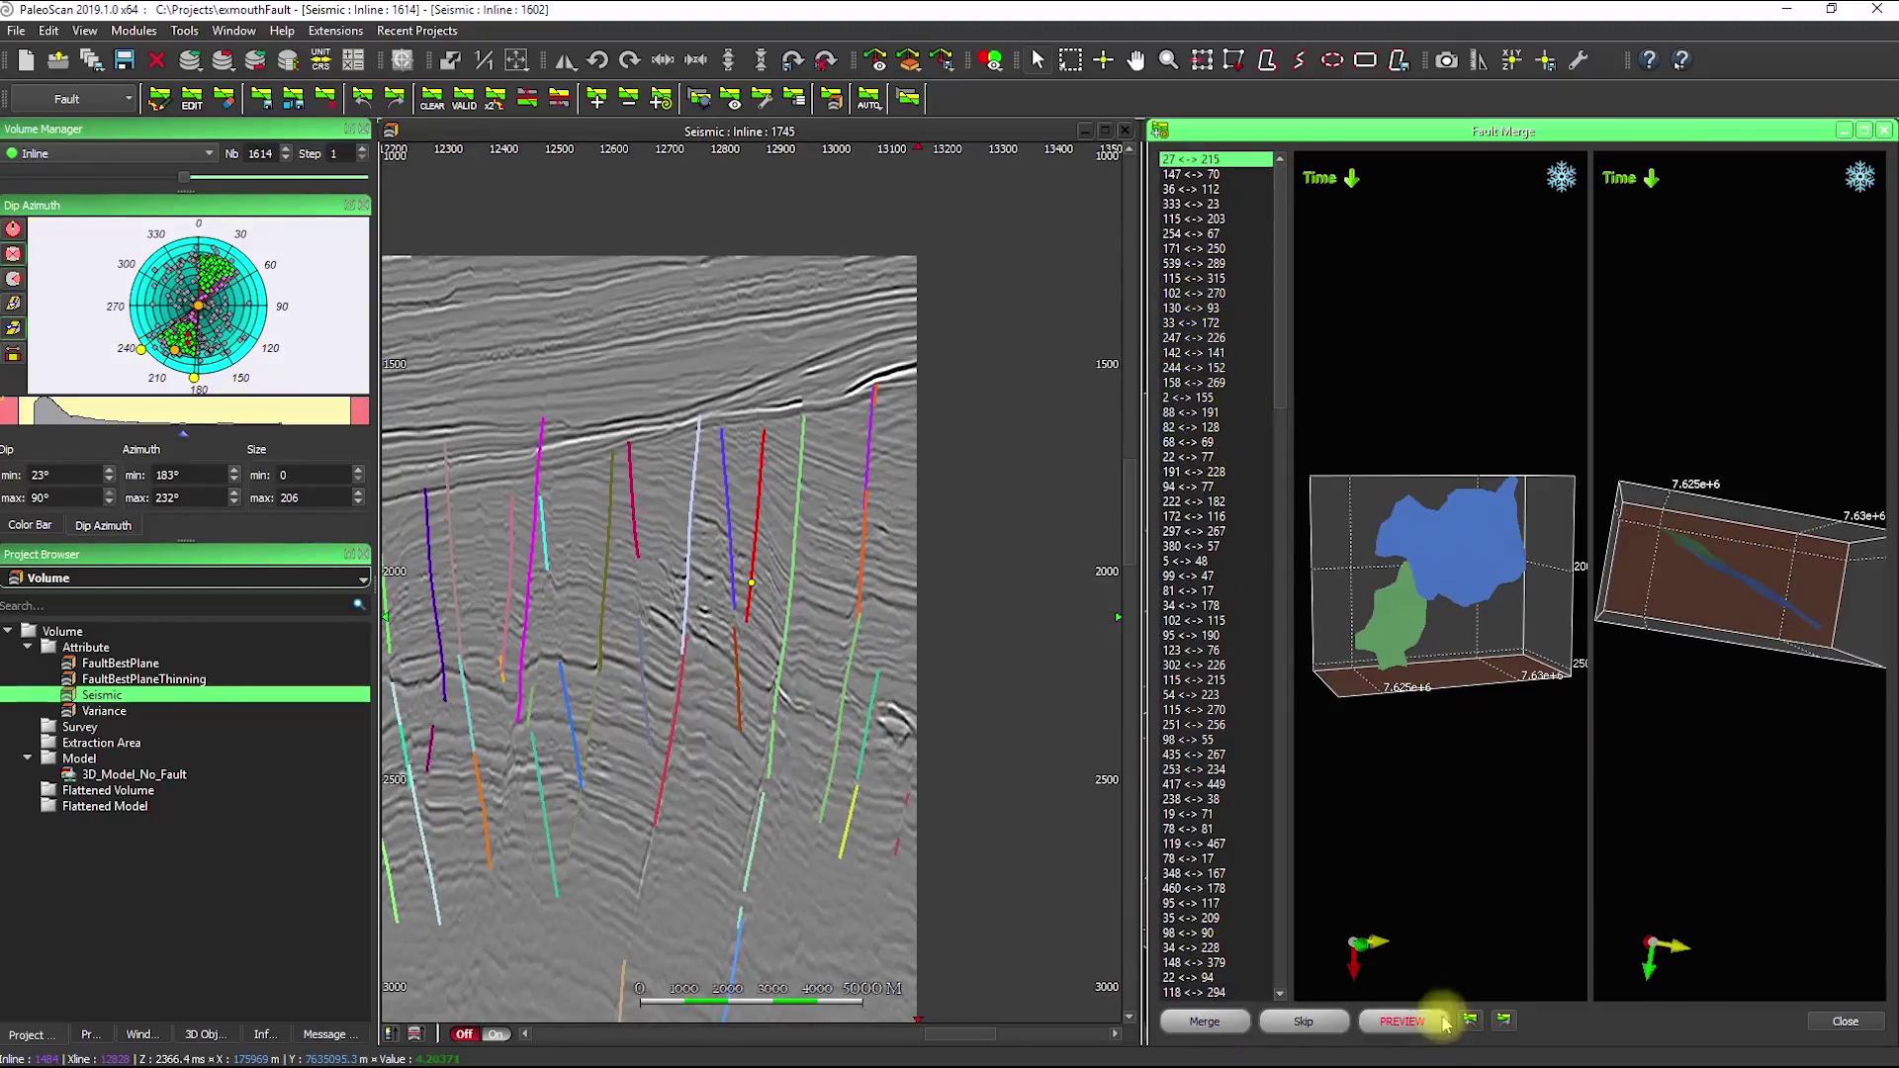
Preview the merge of fault pair 27 <-> 215 and inspect these faults on inline 1745.
click(1407, 1023)
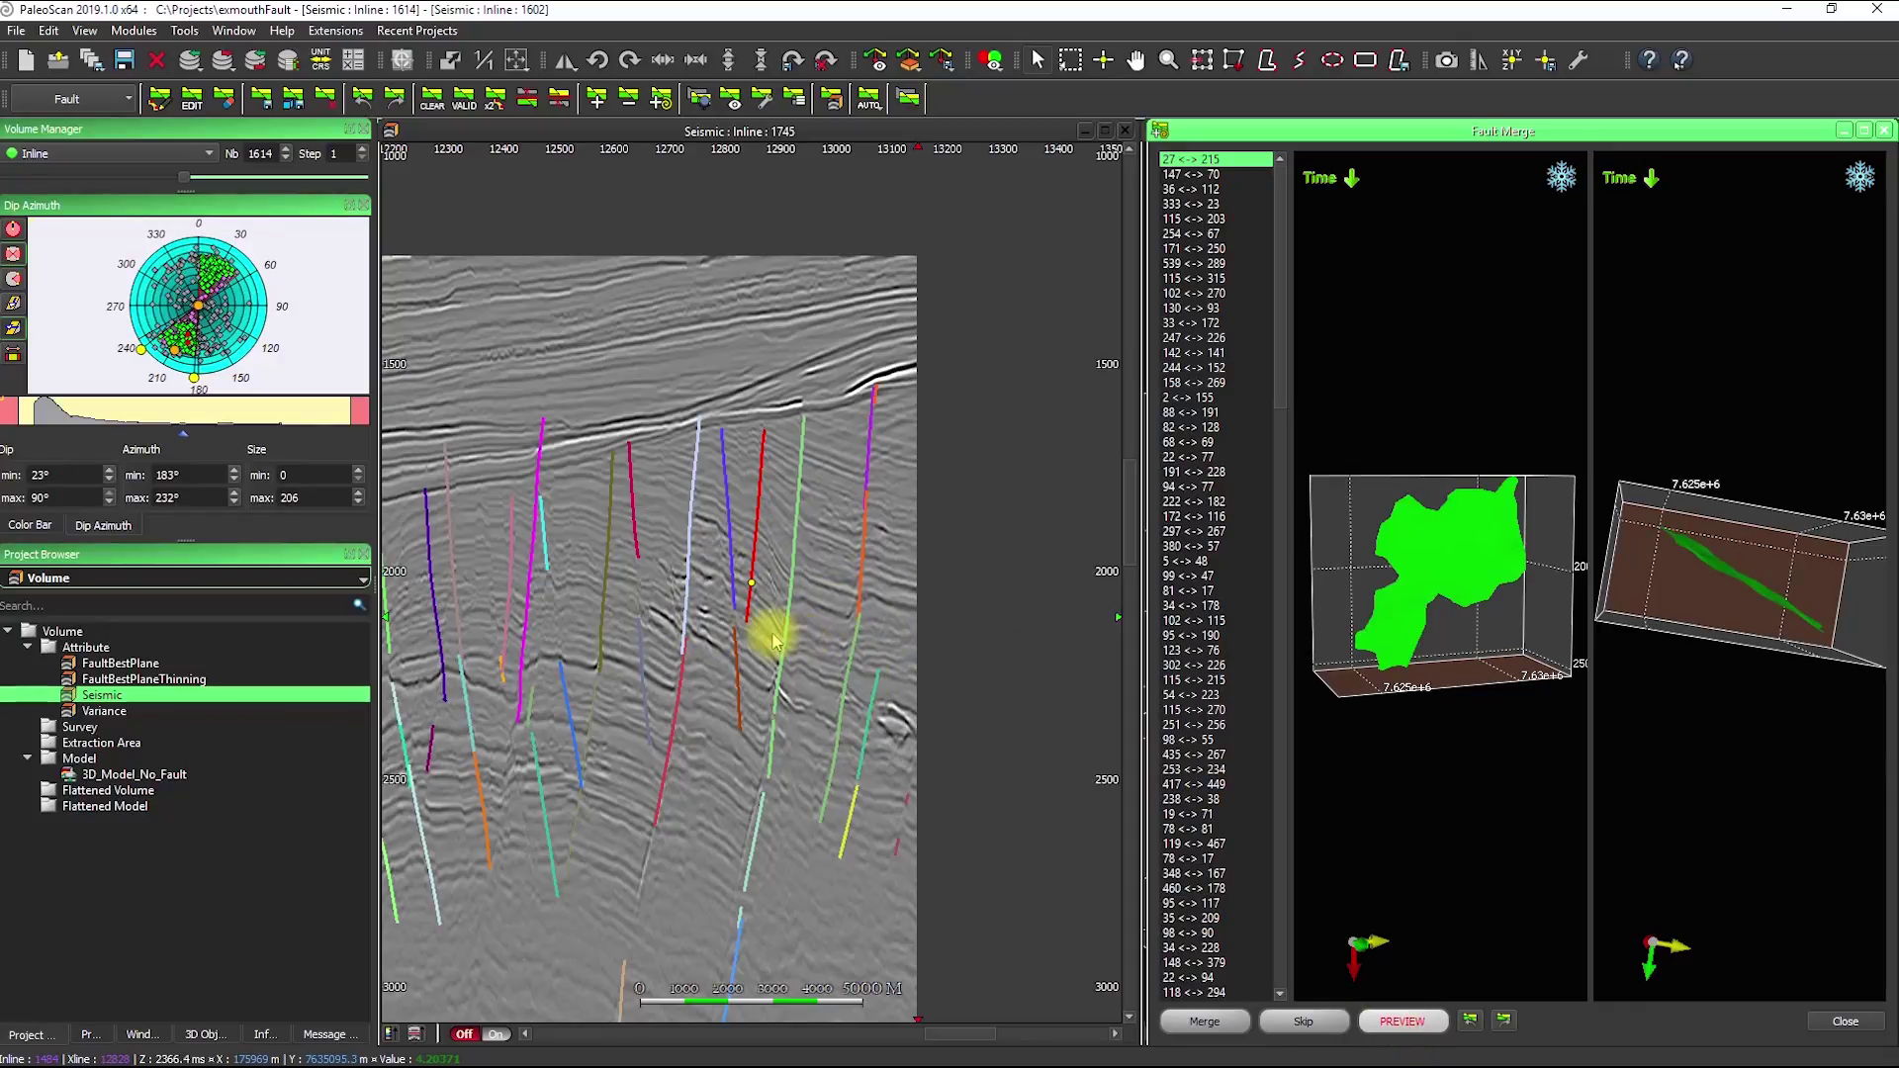
scroll(755, 564, up, 1)
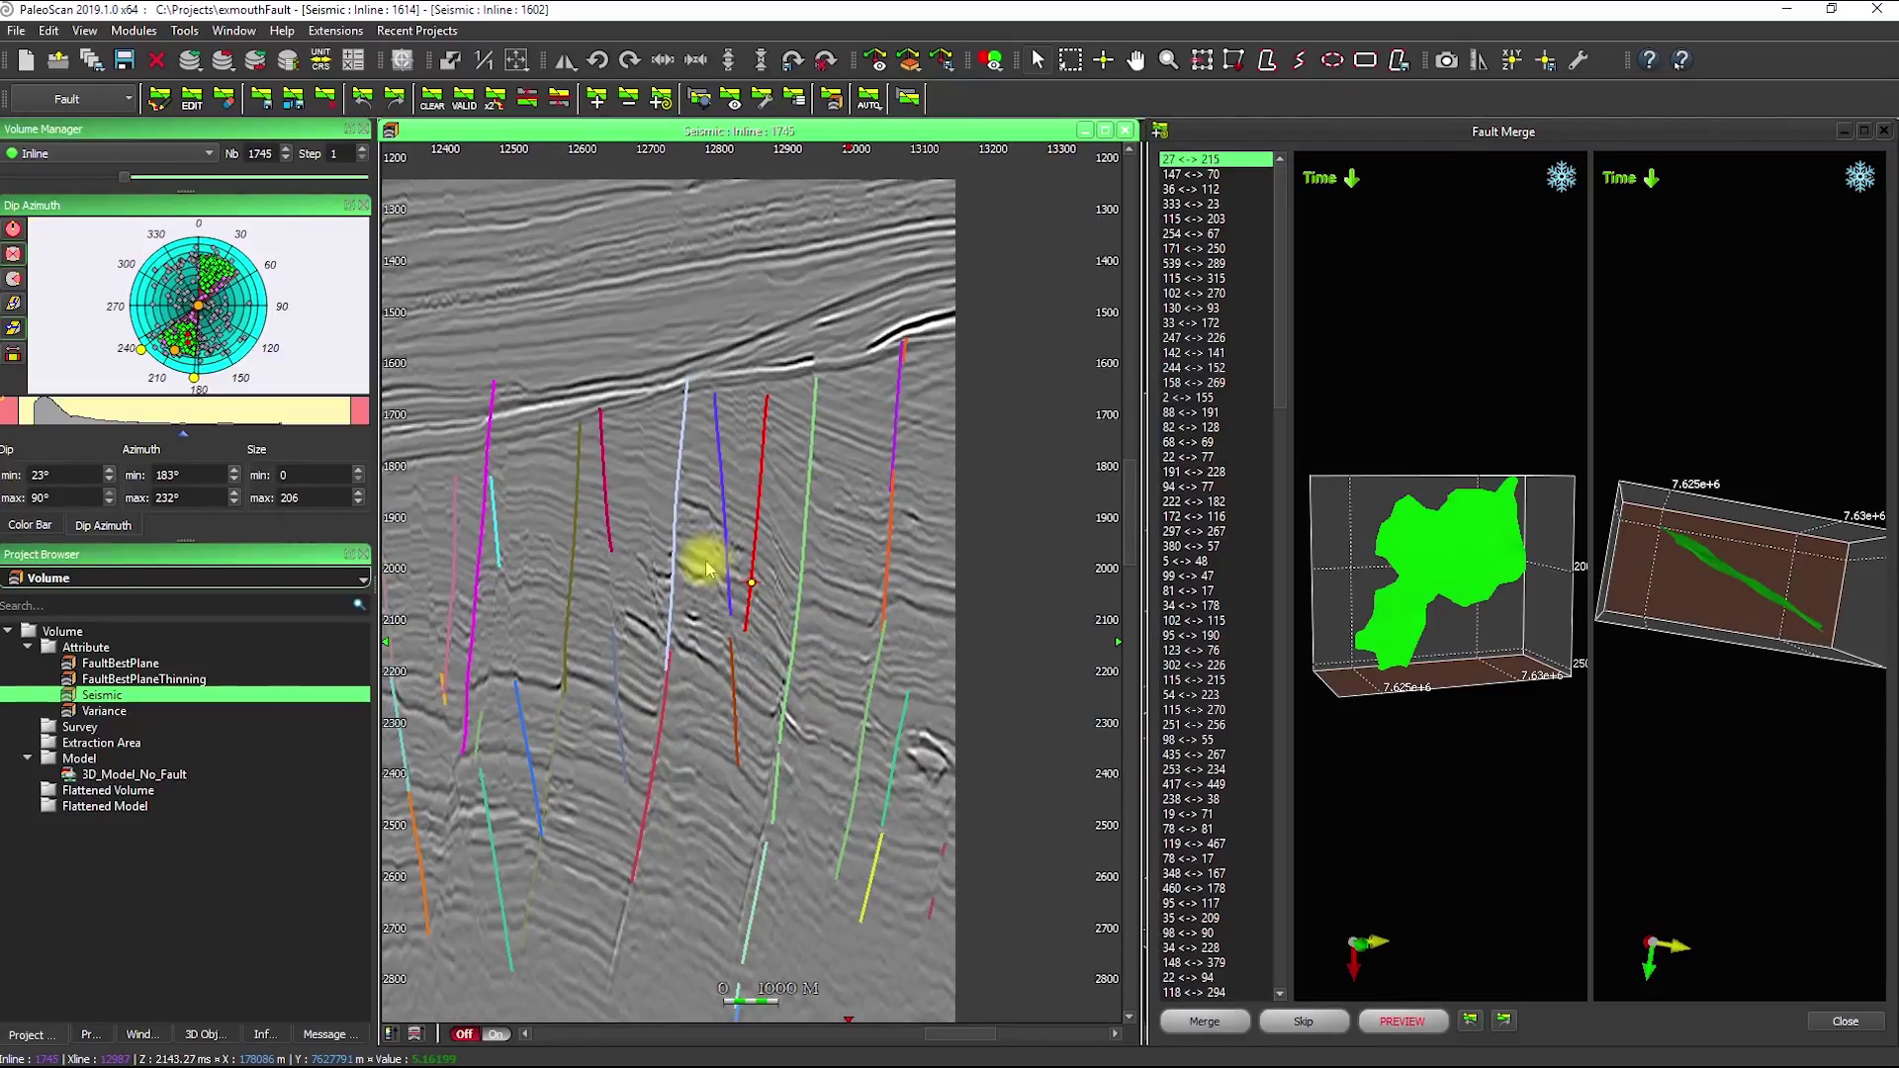
Check the faults on inline 1738 and close the Fault Merge window.
scroll(706, 569, down, 7)
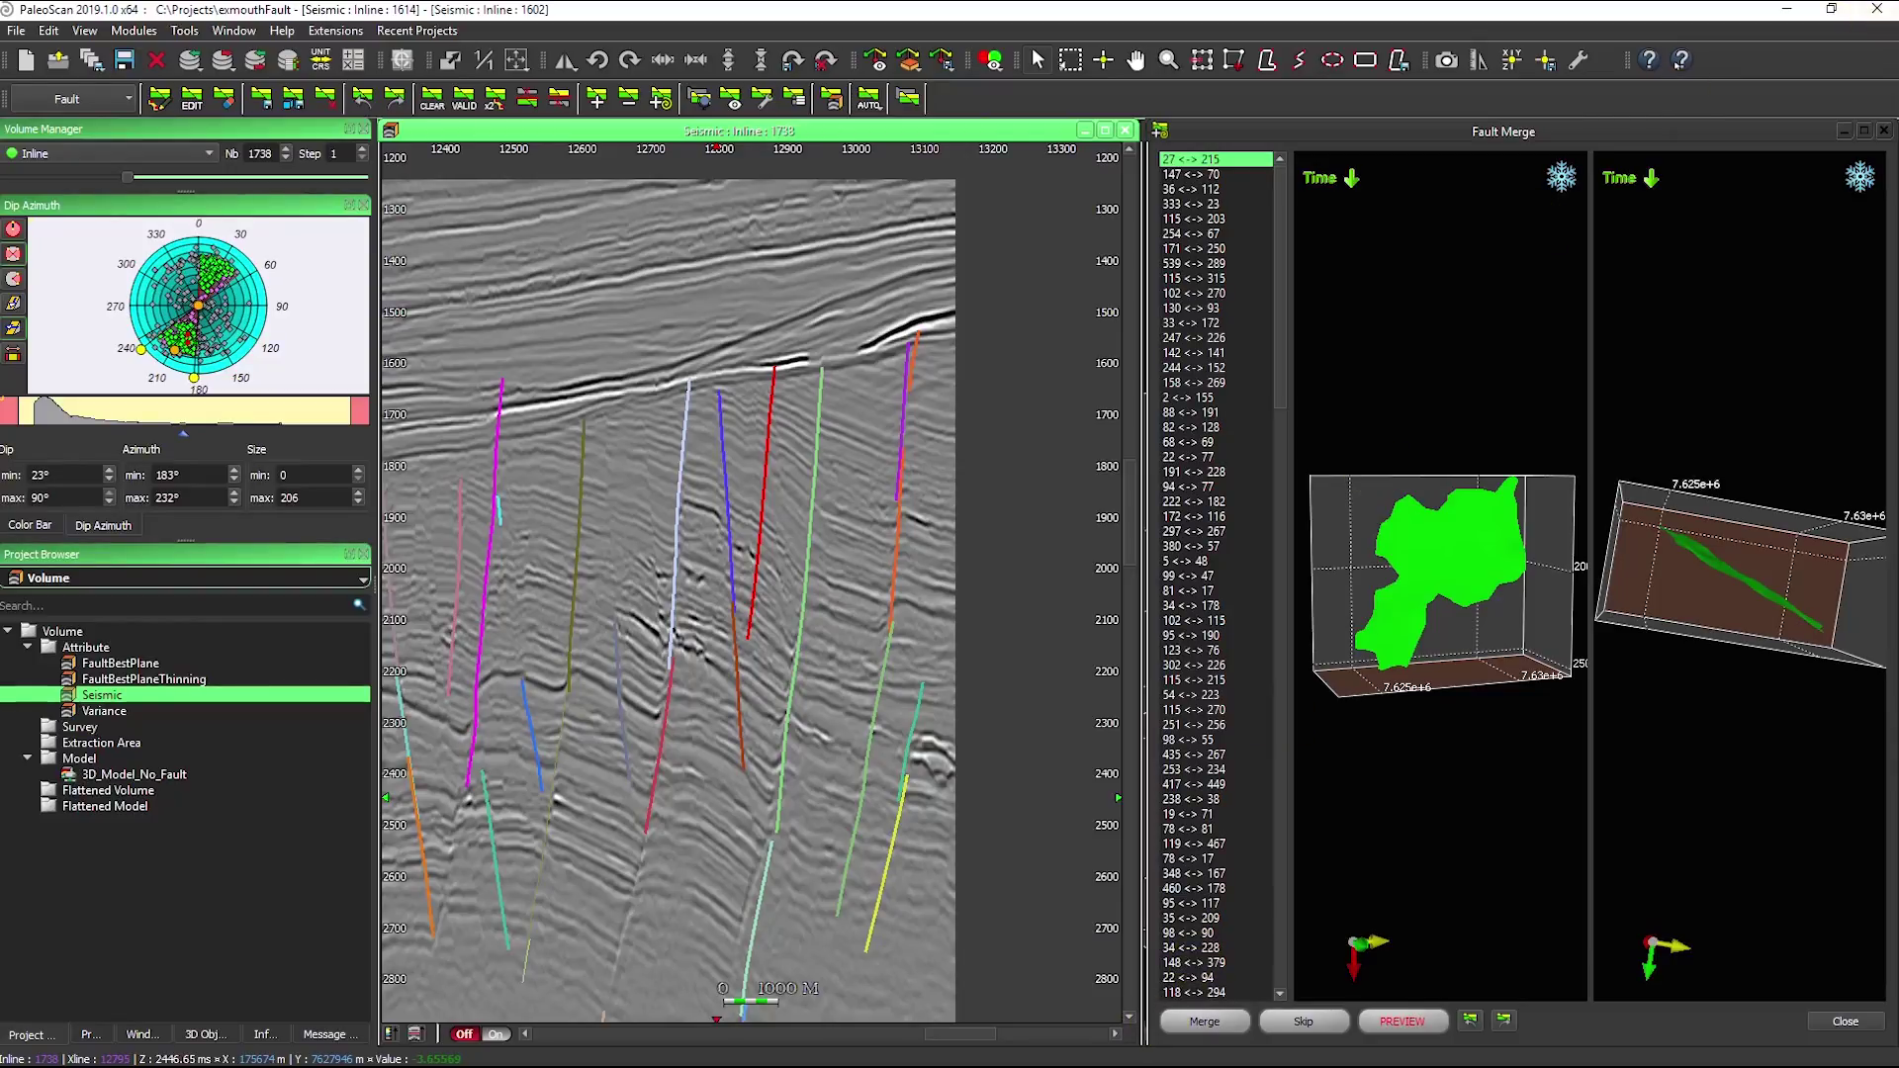
click(1884, 130)
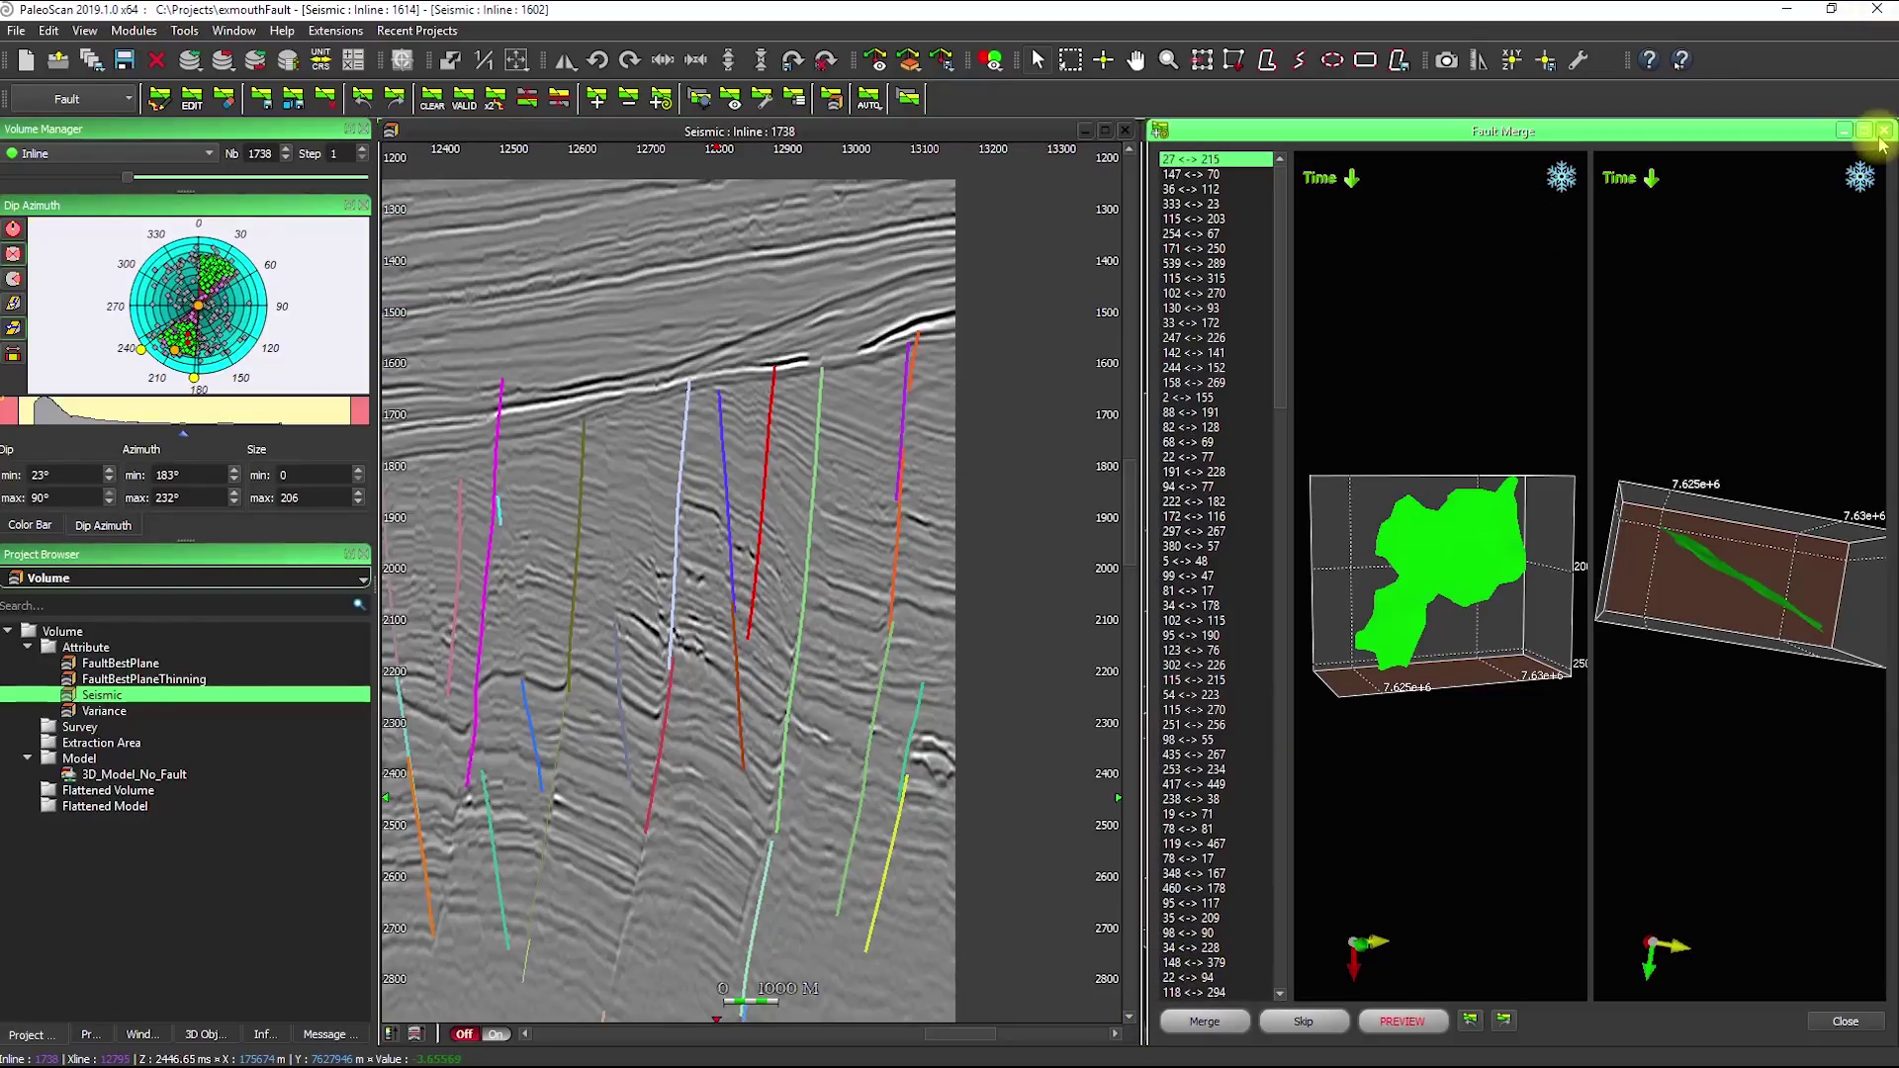
click(633, 618)
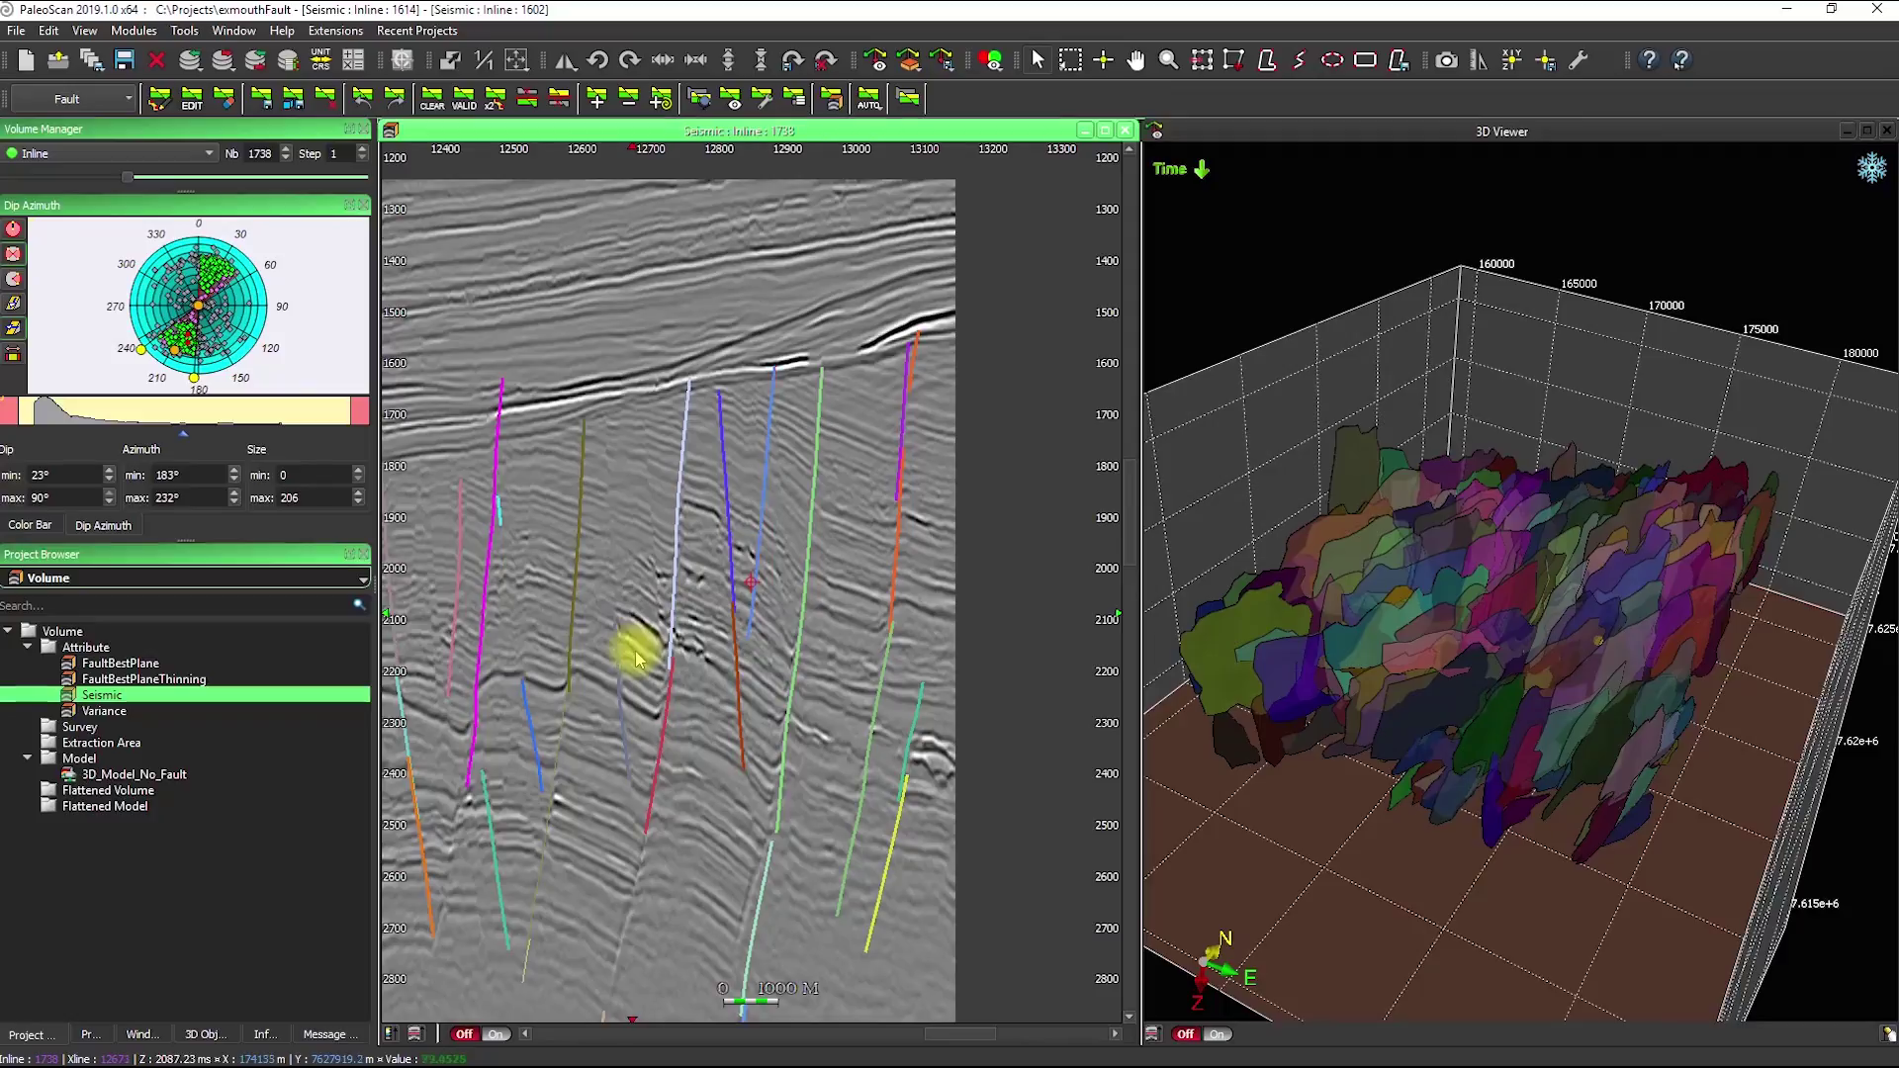
scroll(629, 643, down, 3)
middle_drag(817, 571, 815, 583)
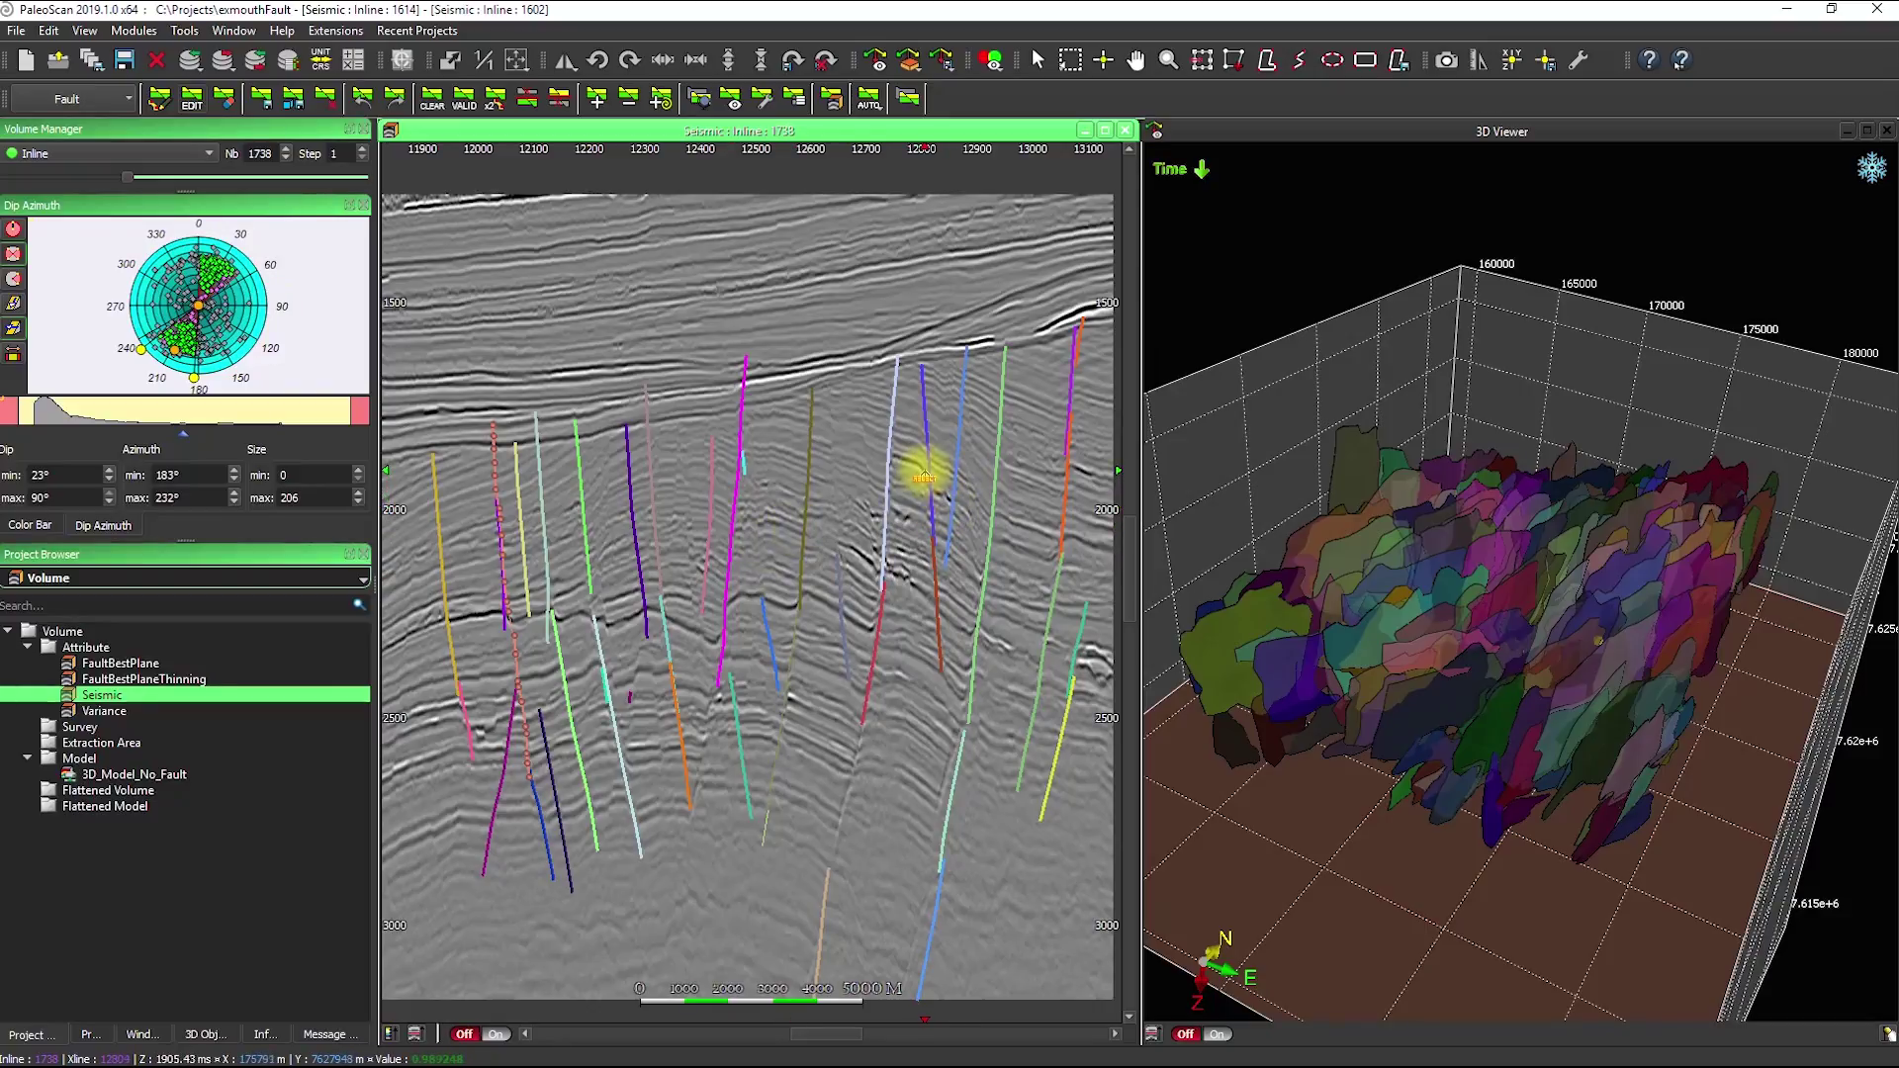
Open the blue-violet fault near crossline 12800 for editing and place its enlarged Fault Editing window over the 3D viewer.
click(928, 472)
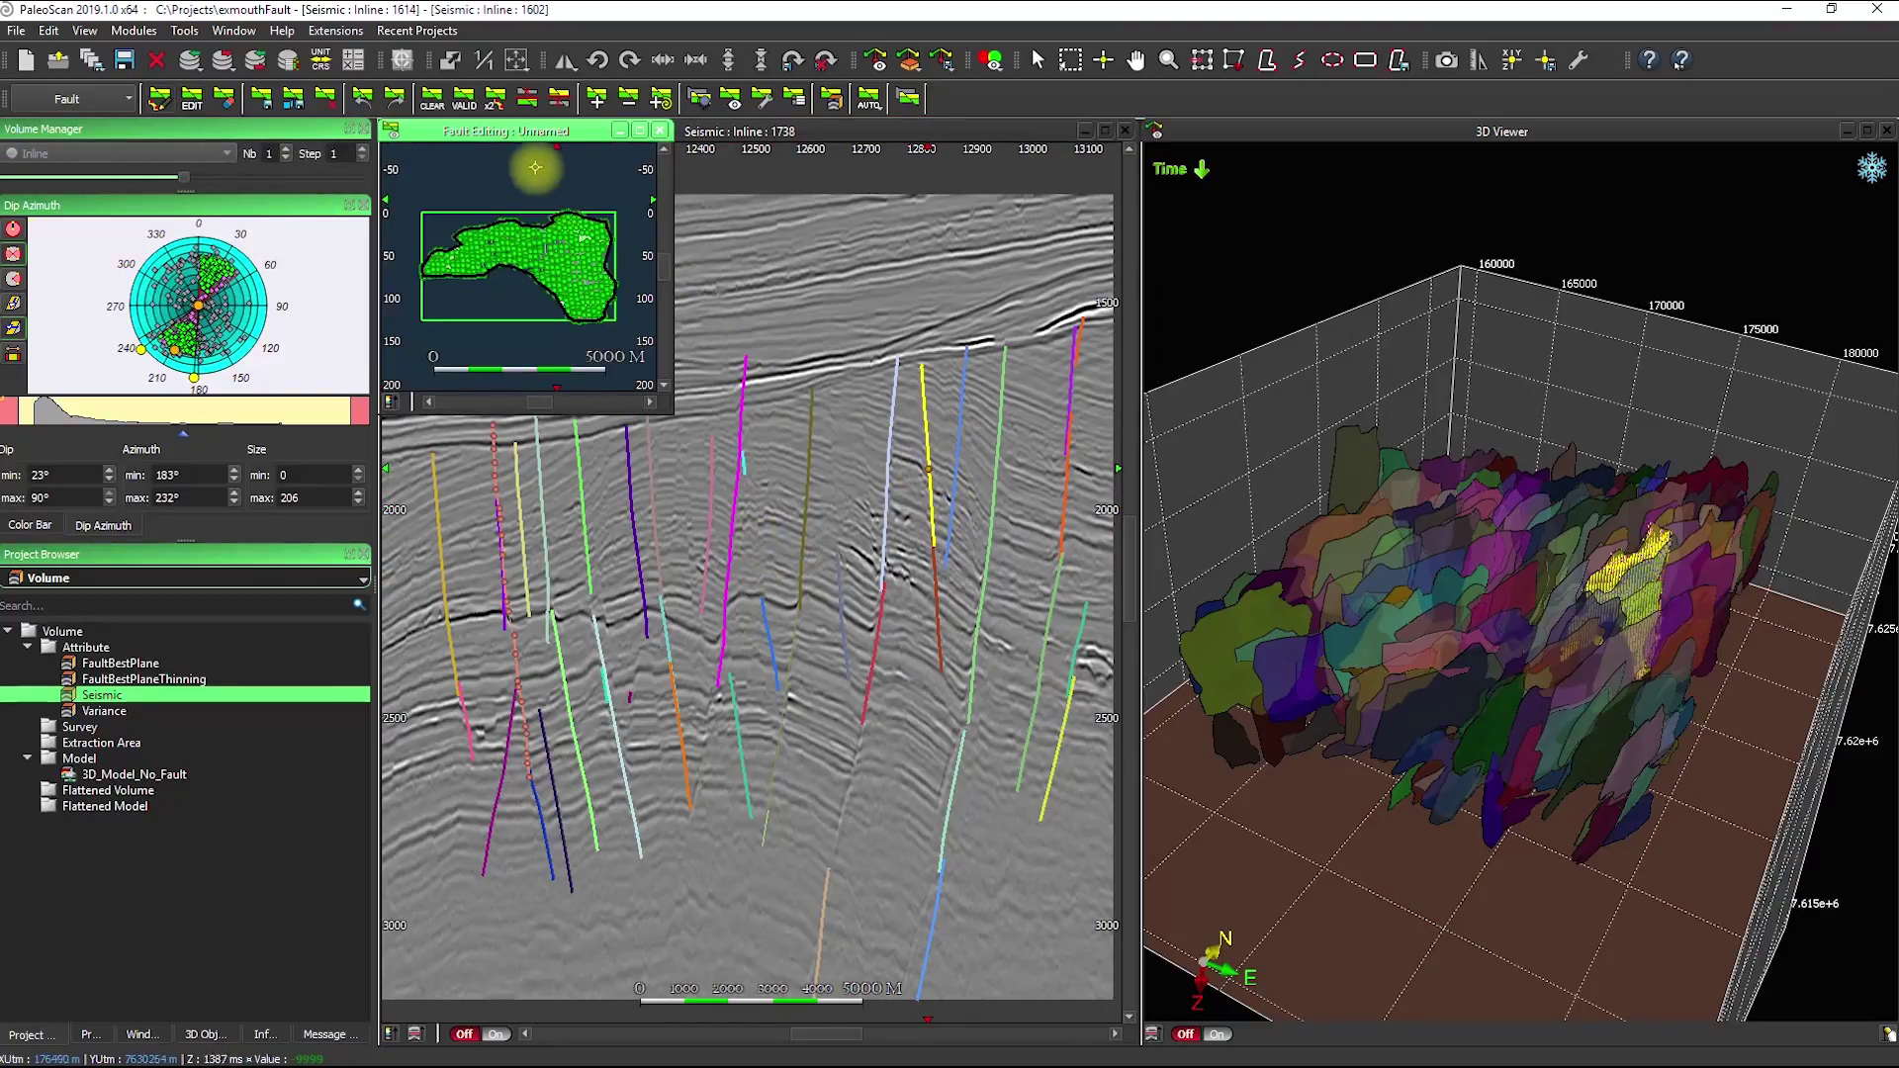
drag(542, 130, 1333, 171)
drag(1477, 442, 1610, 579)
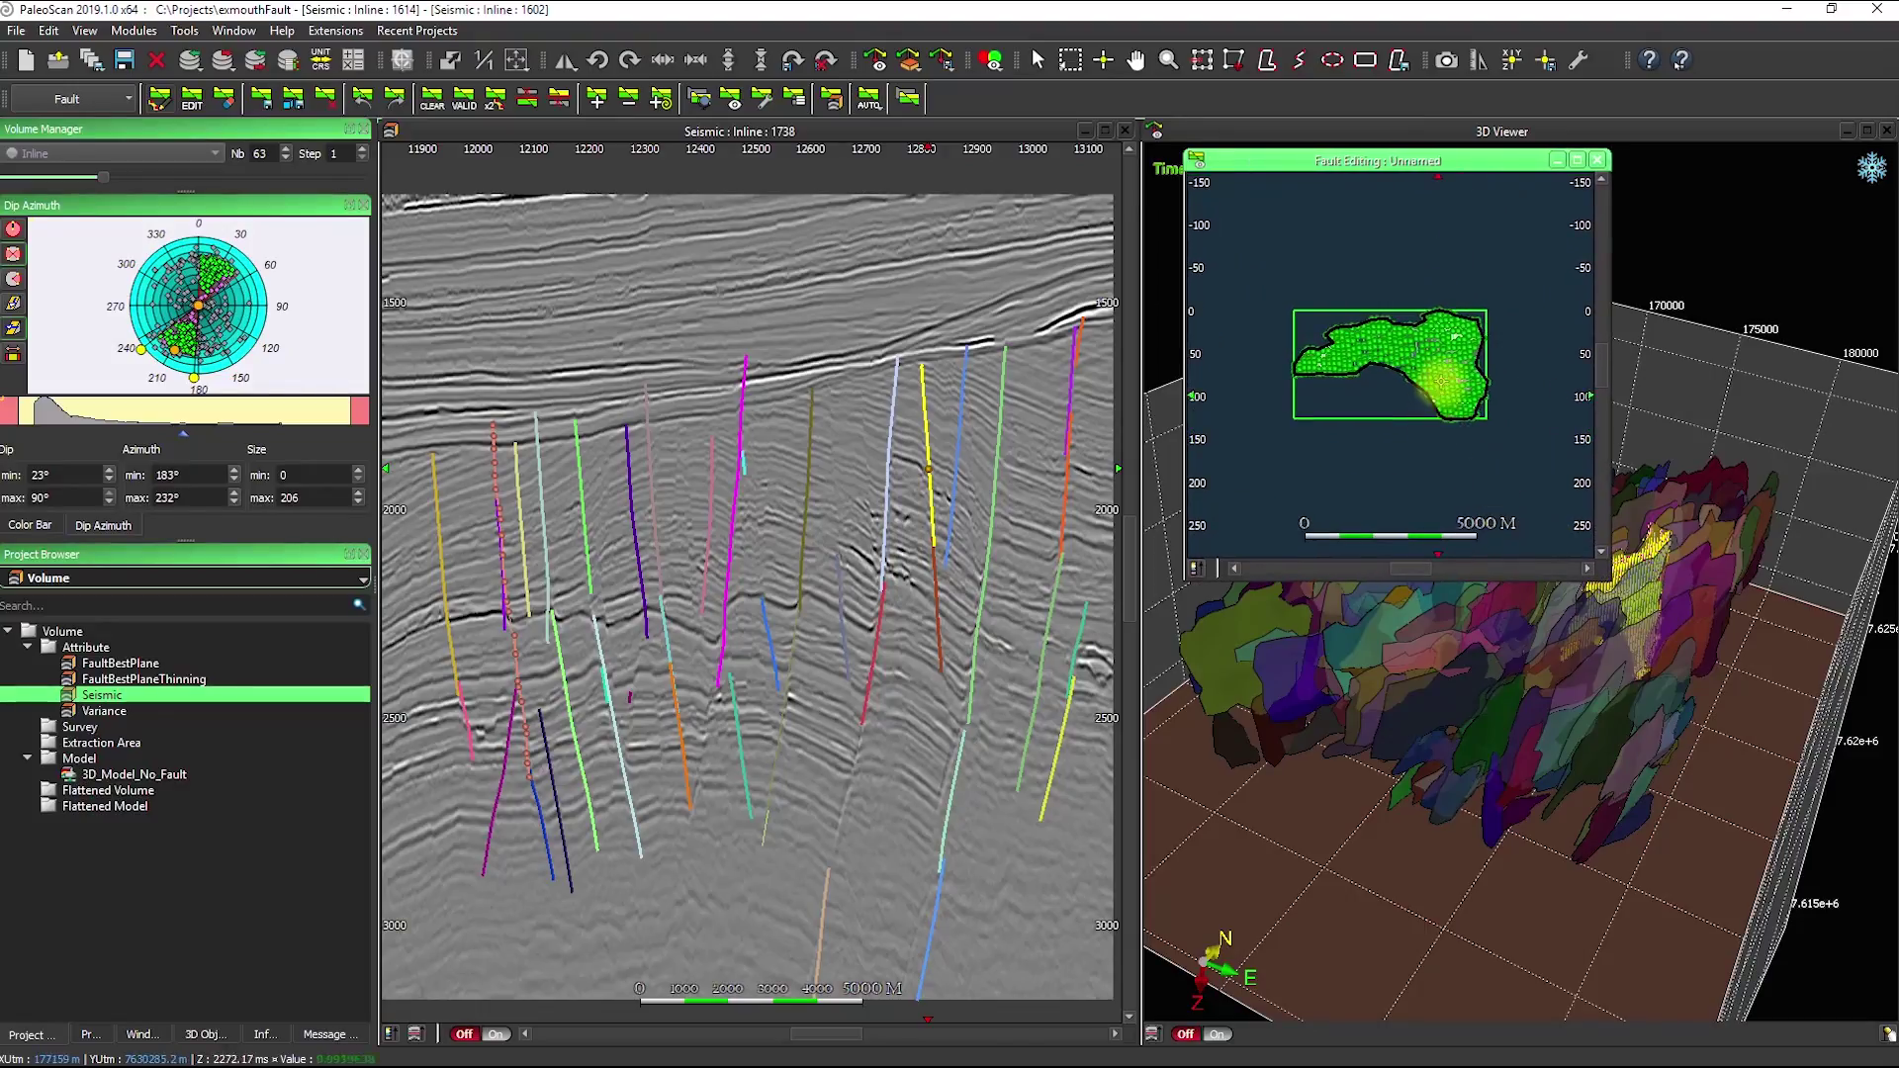
Erase the upper edge of the edited fault above the strong reflector, checking the trim on inline 1641.
click(1450, 367)
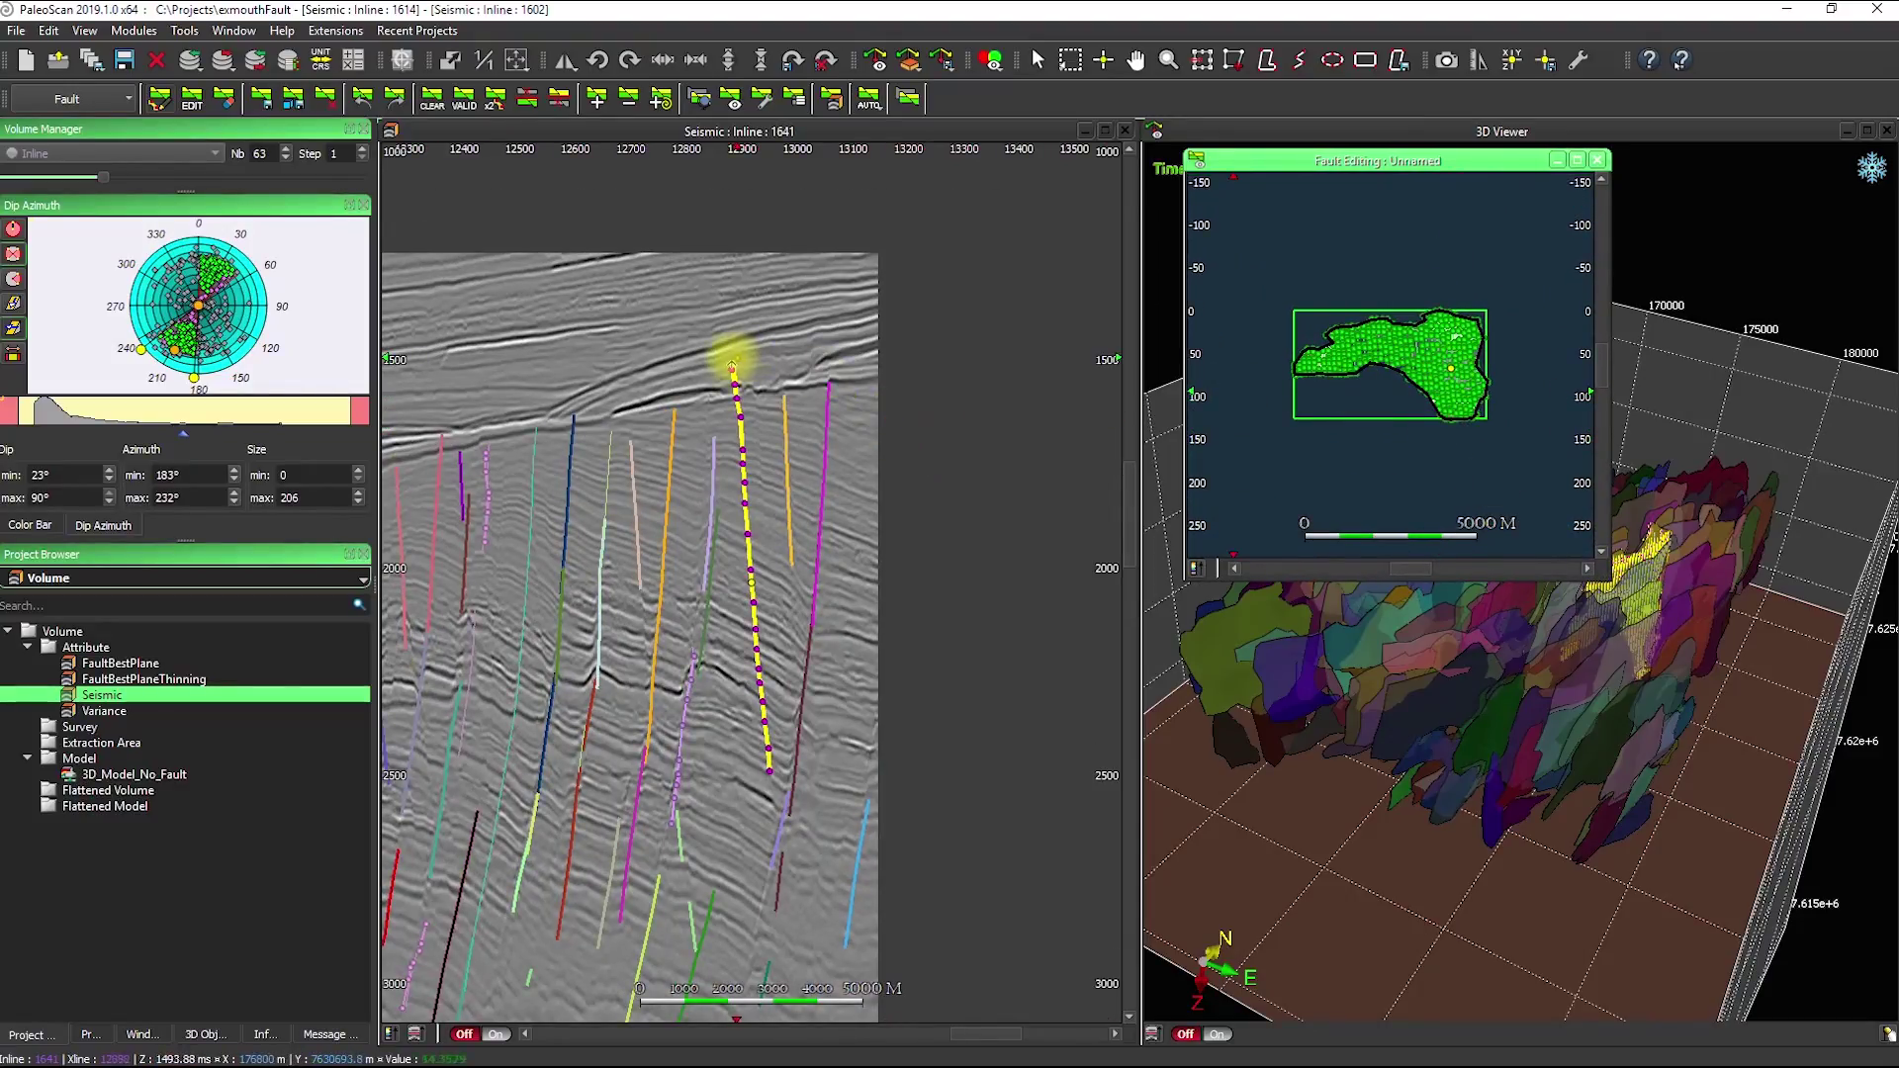
click(732, 371)
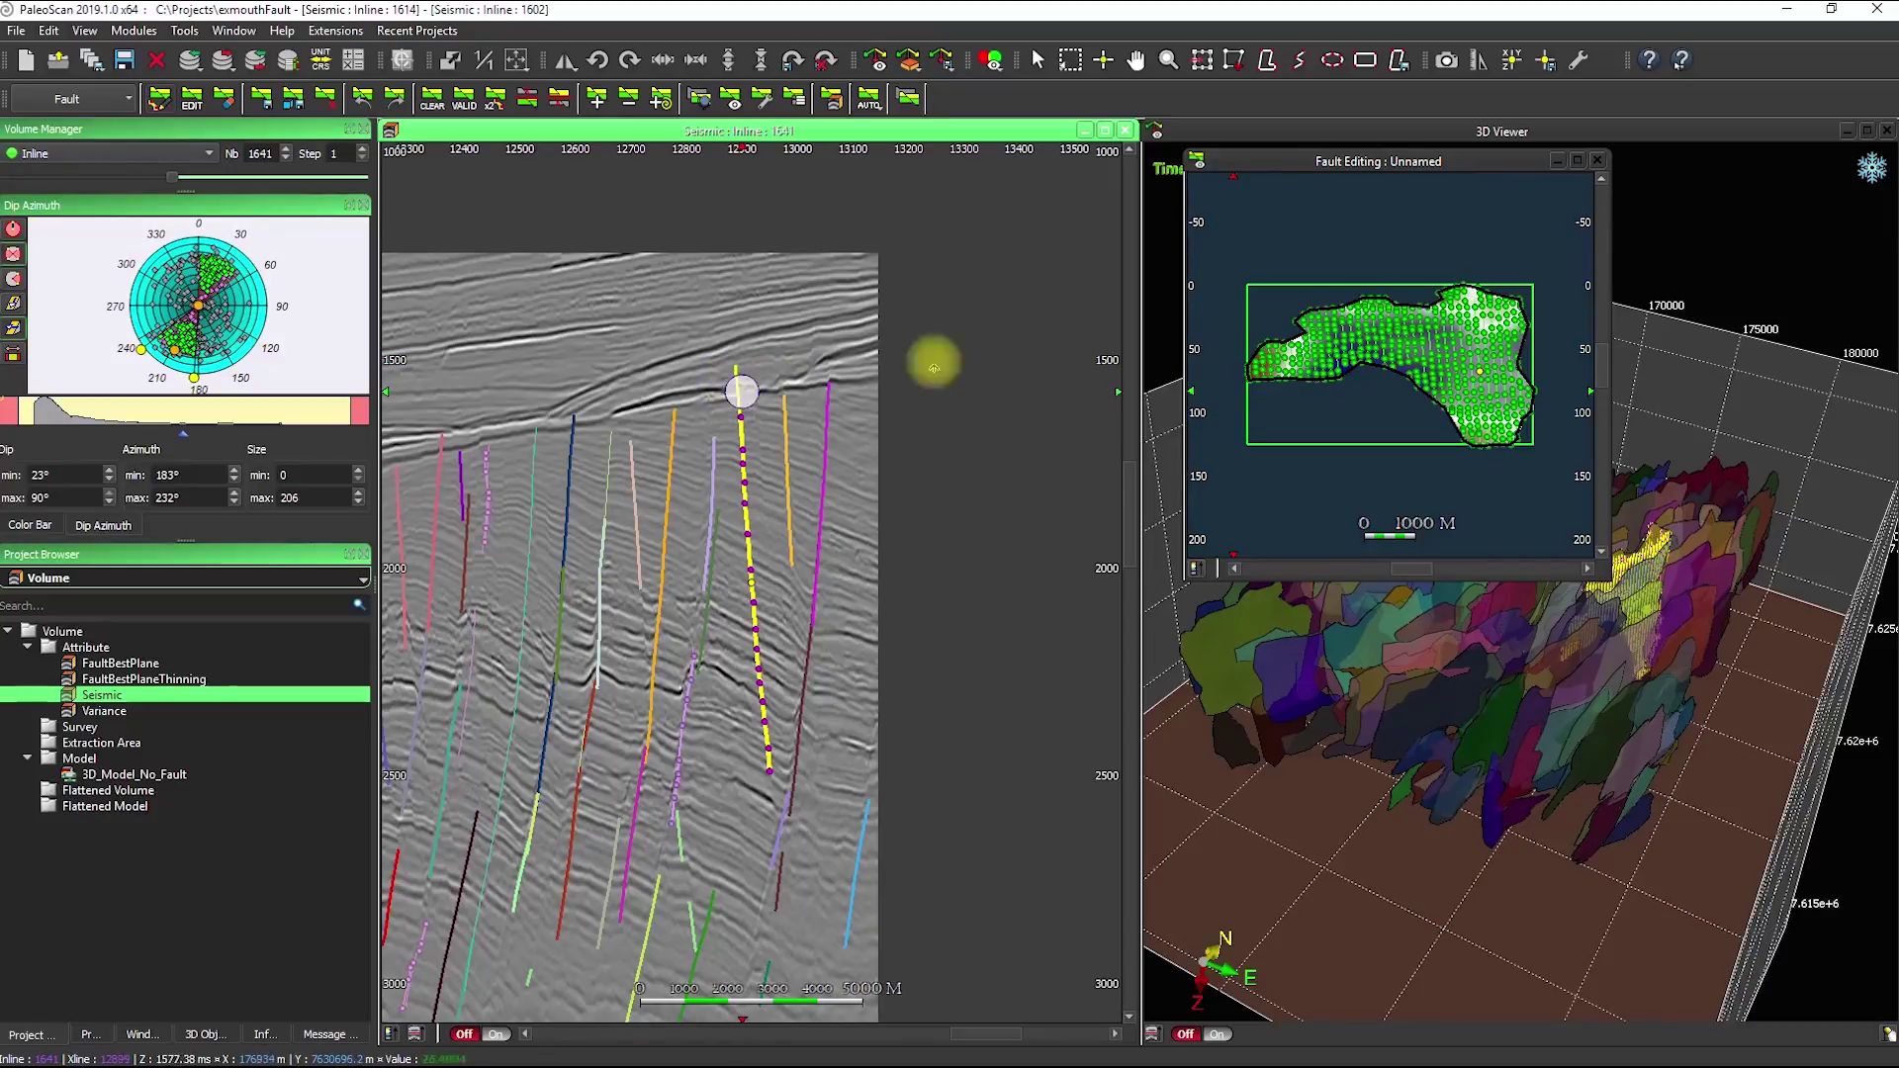
click(1492, 353)
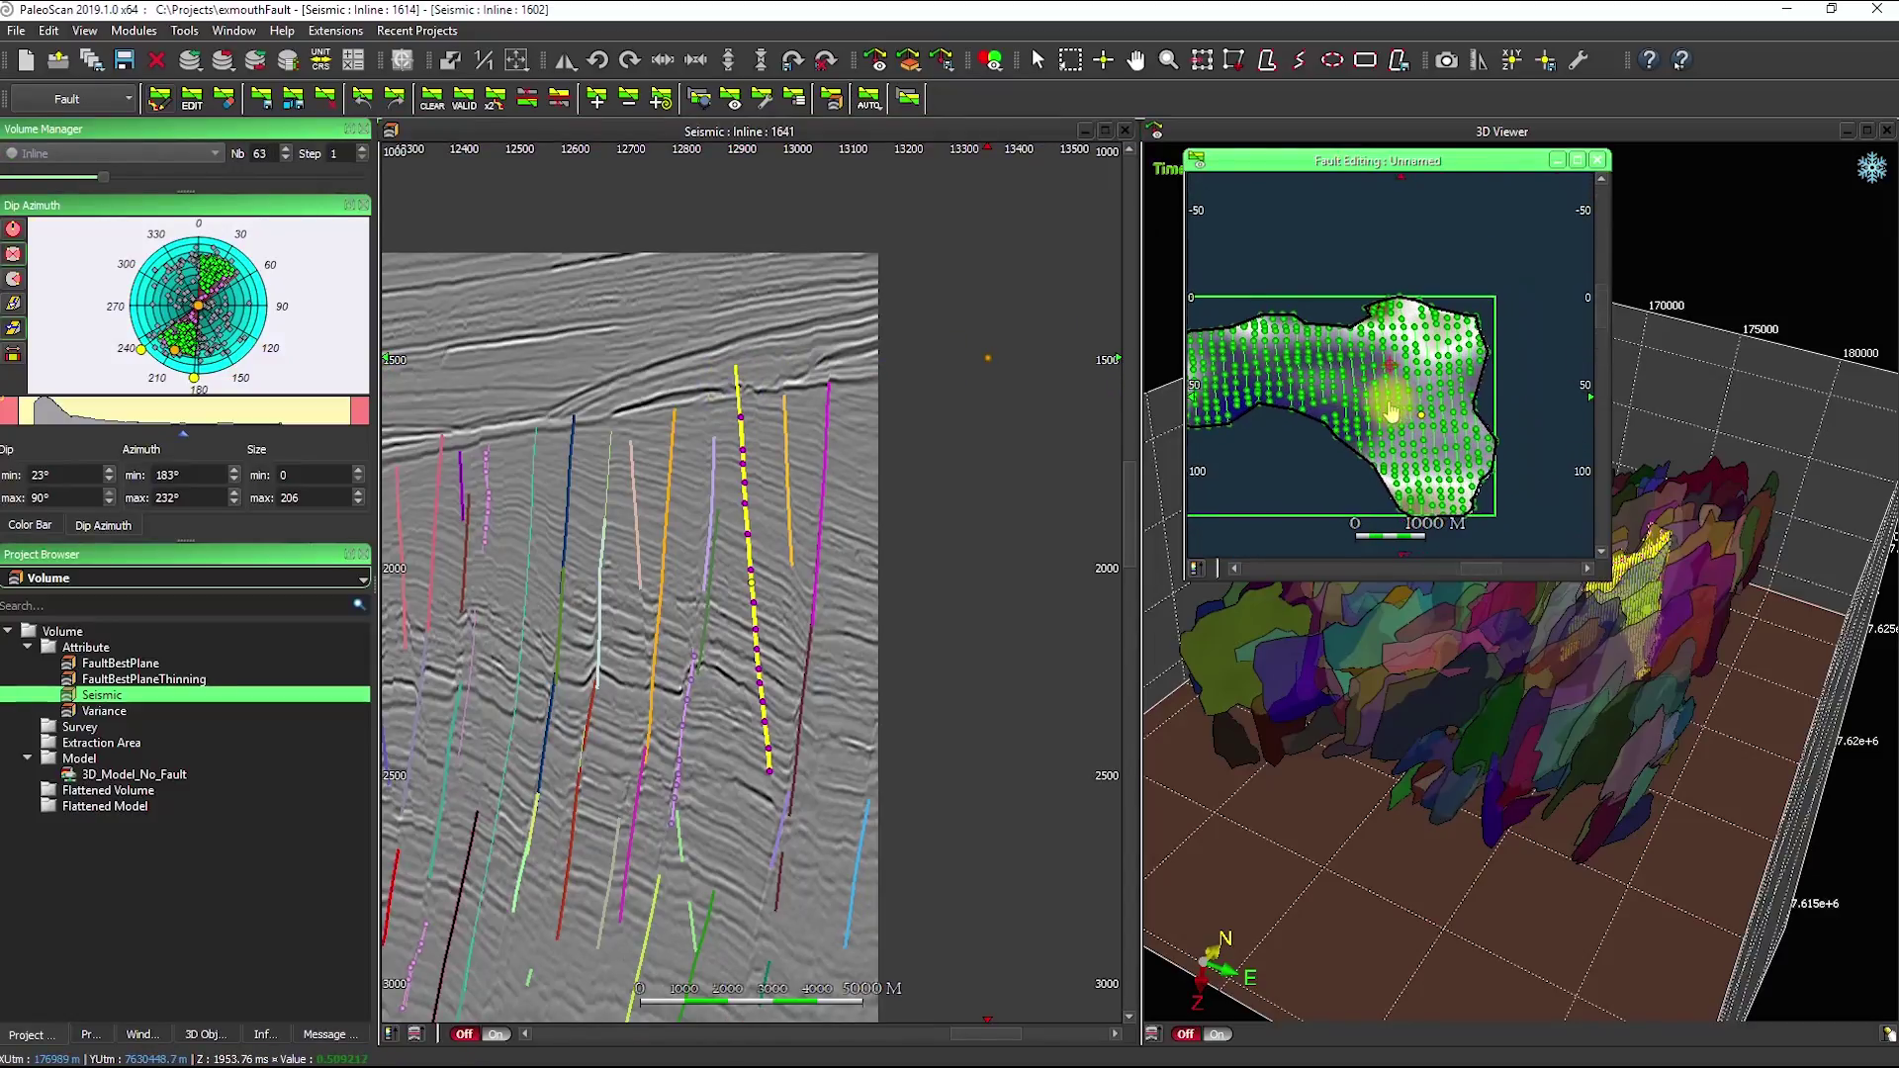
click(1397, 313)
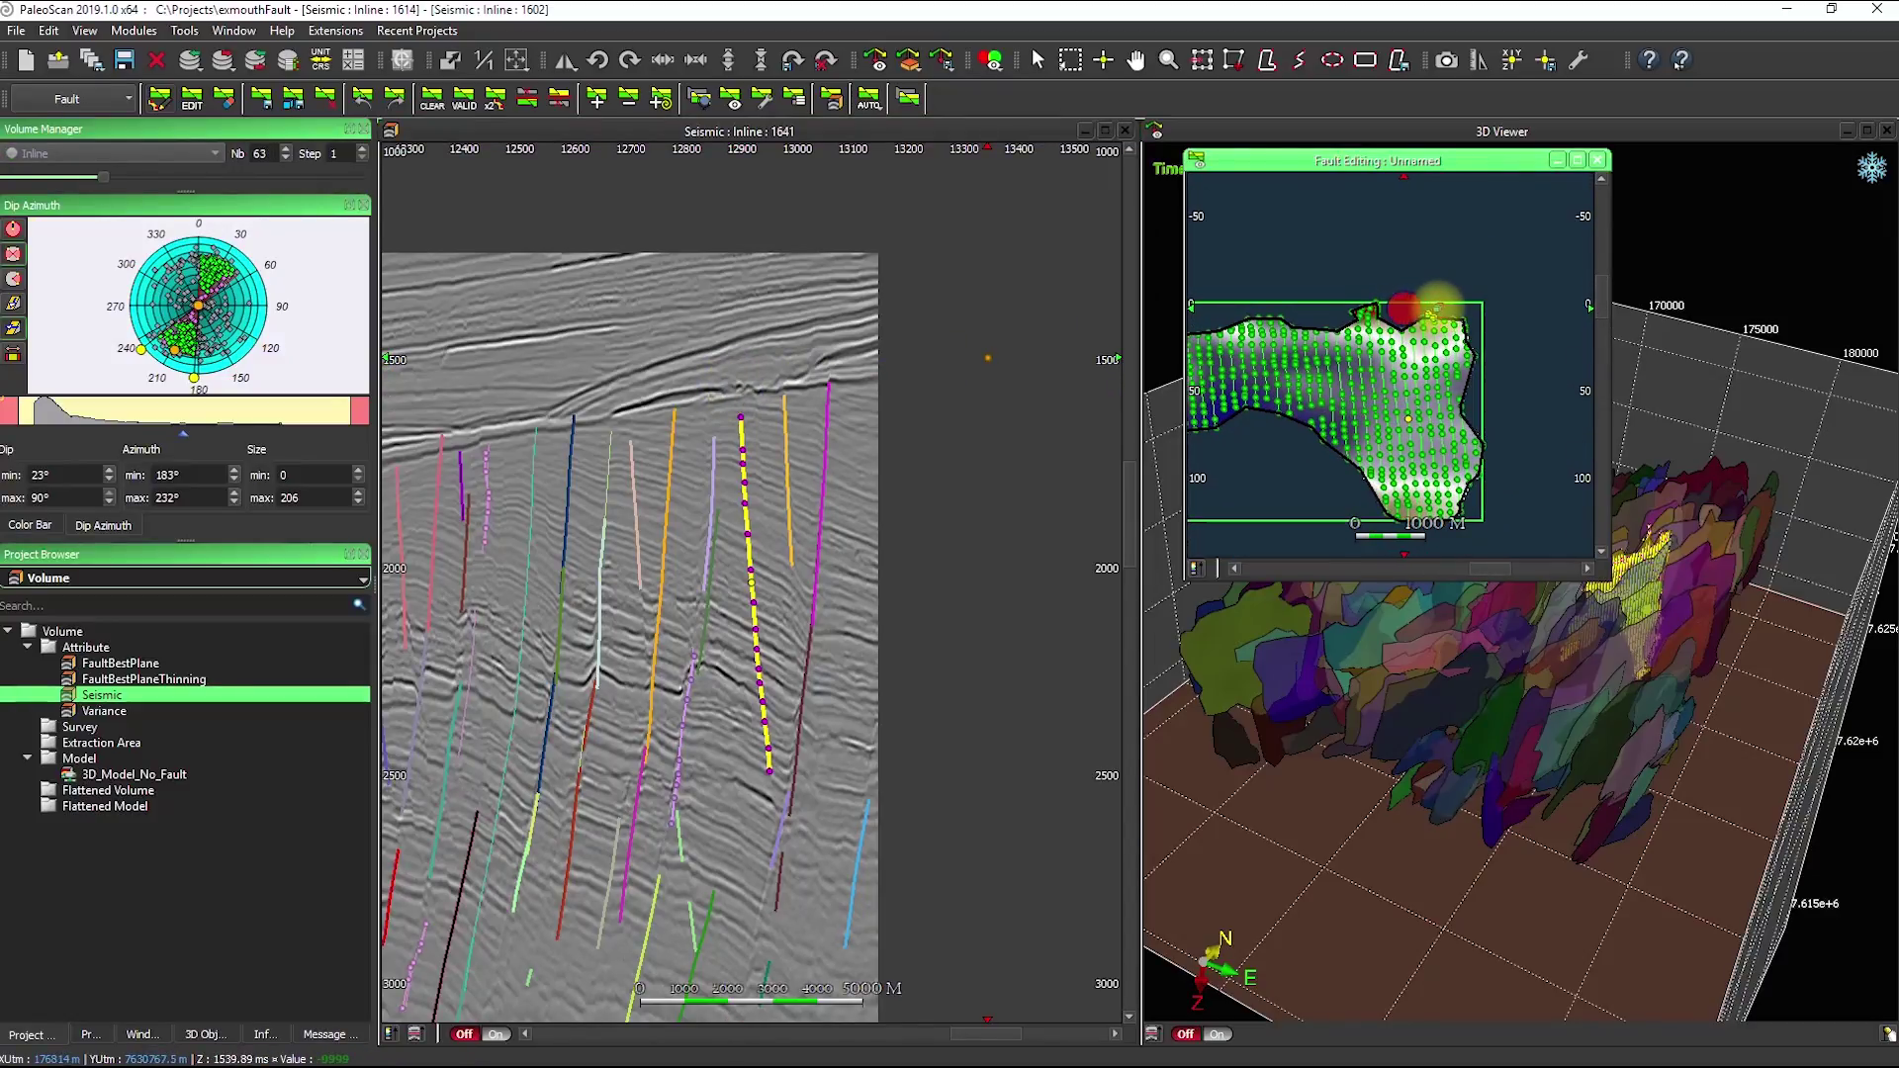
click(1452, 314)
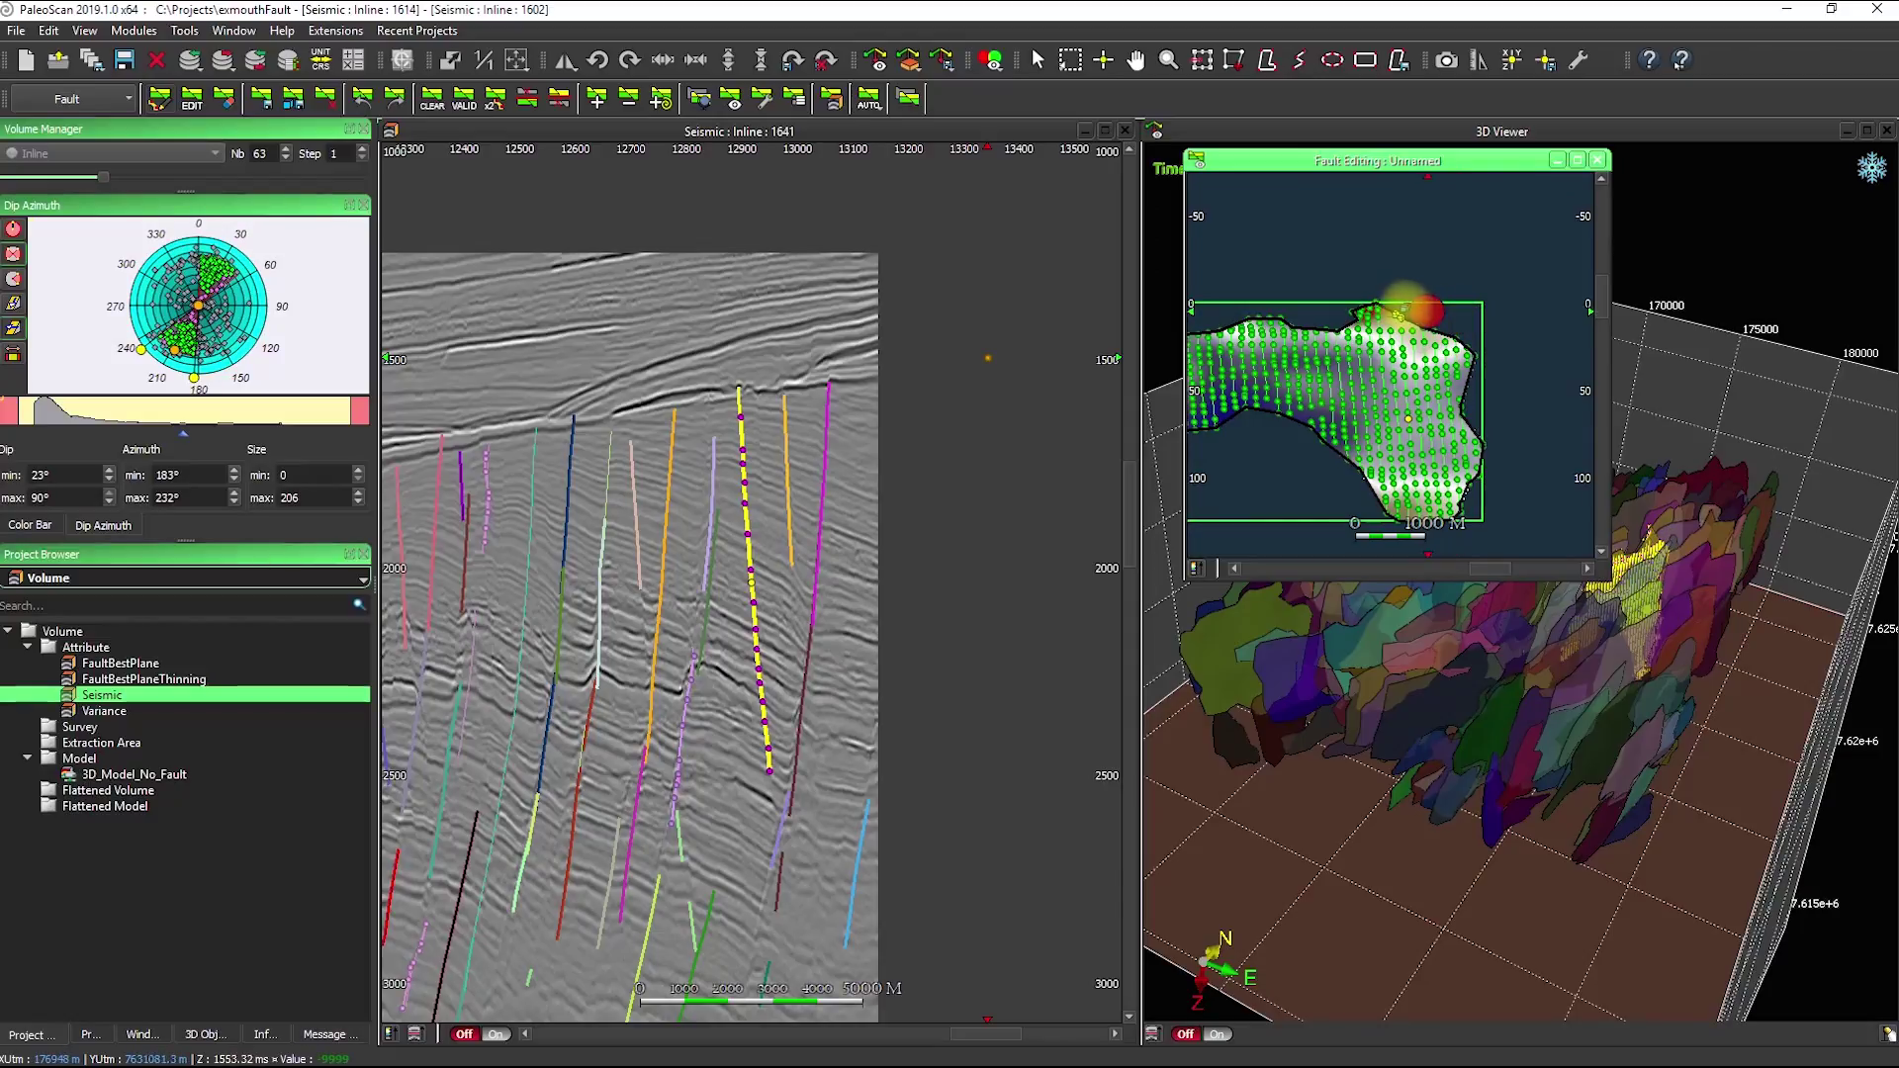
click(1382, 306)
click(1368, 304)
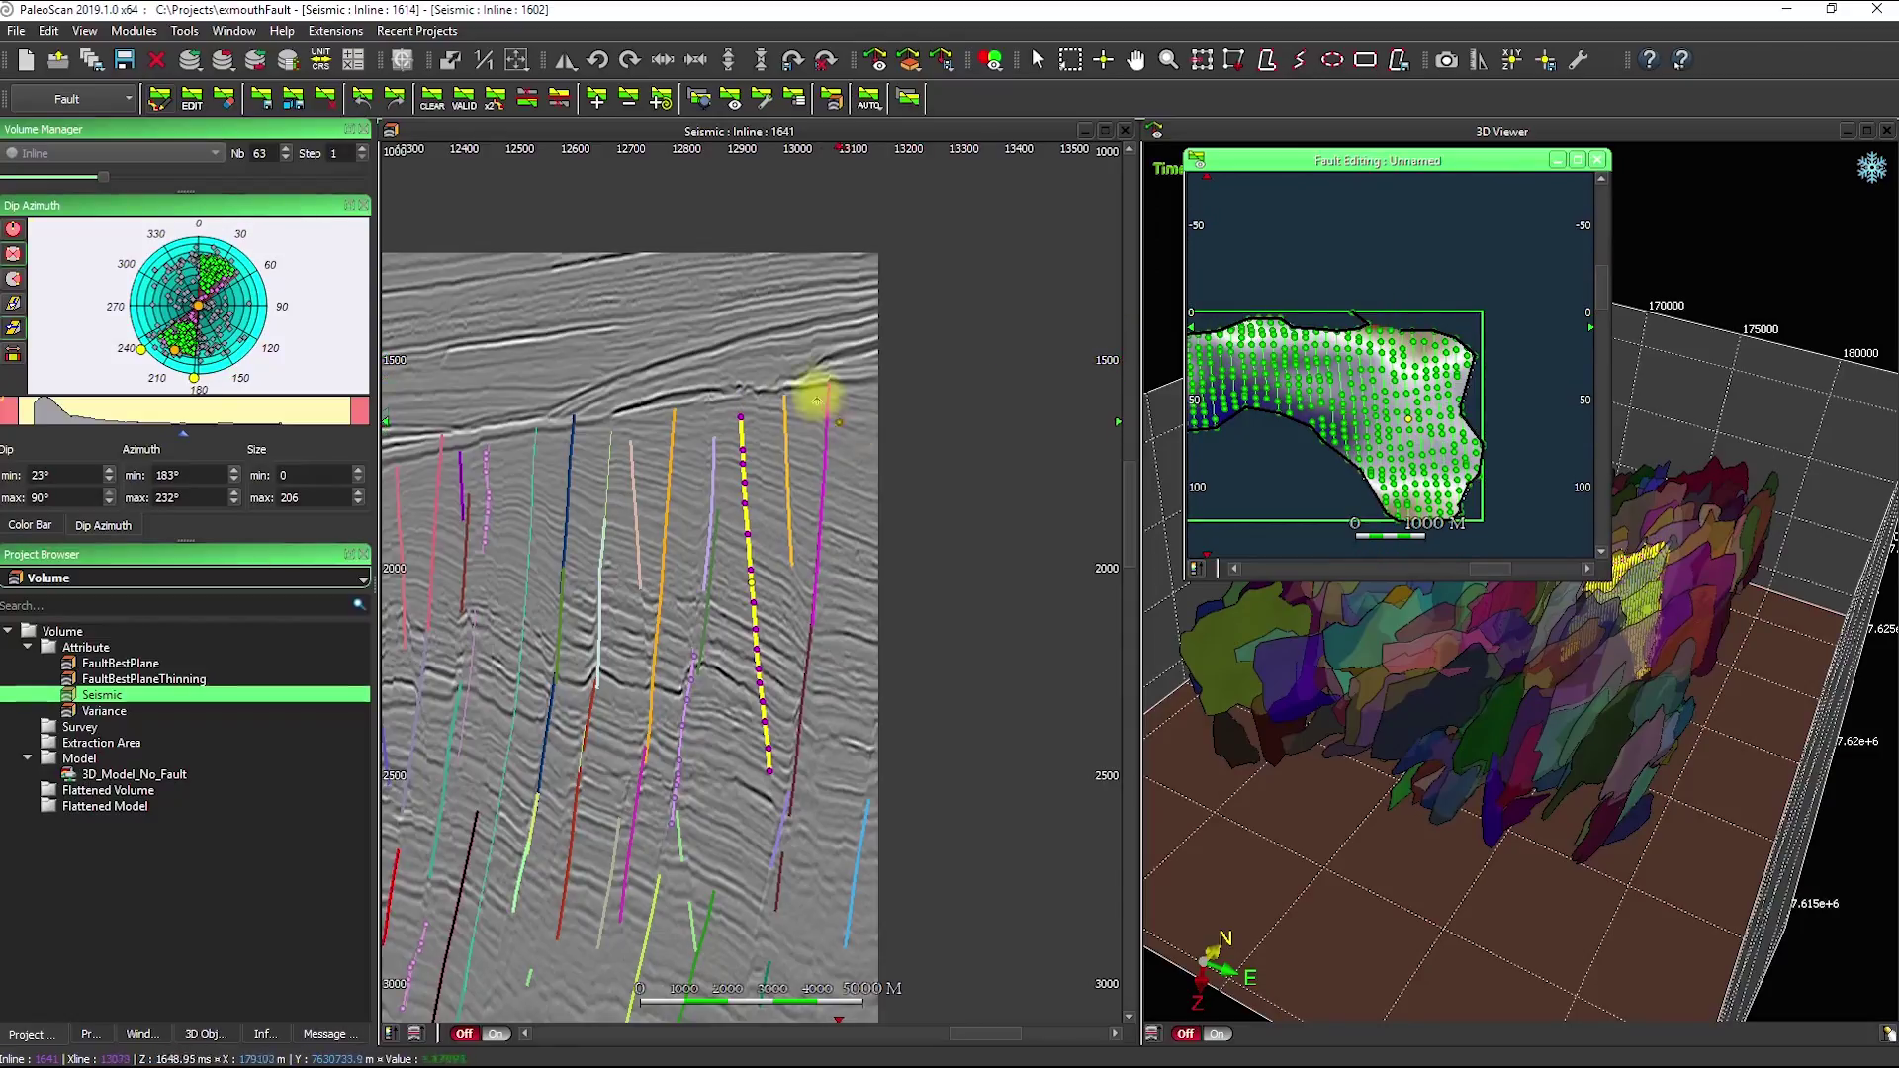
Extend the fault's top up to the reflector on inline 1641 and its base downward on inline 1650, and finish editing.
click(737, 397)
click(738, 396)
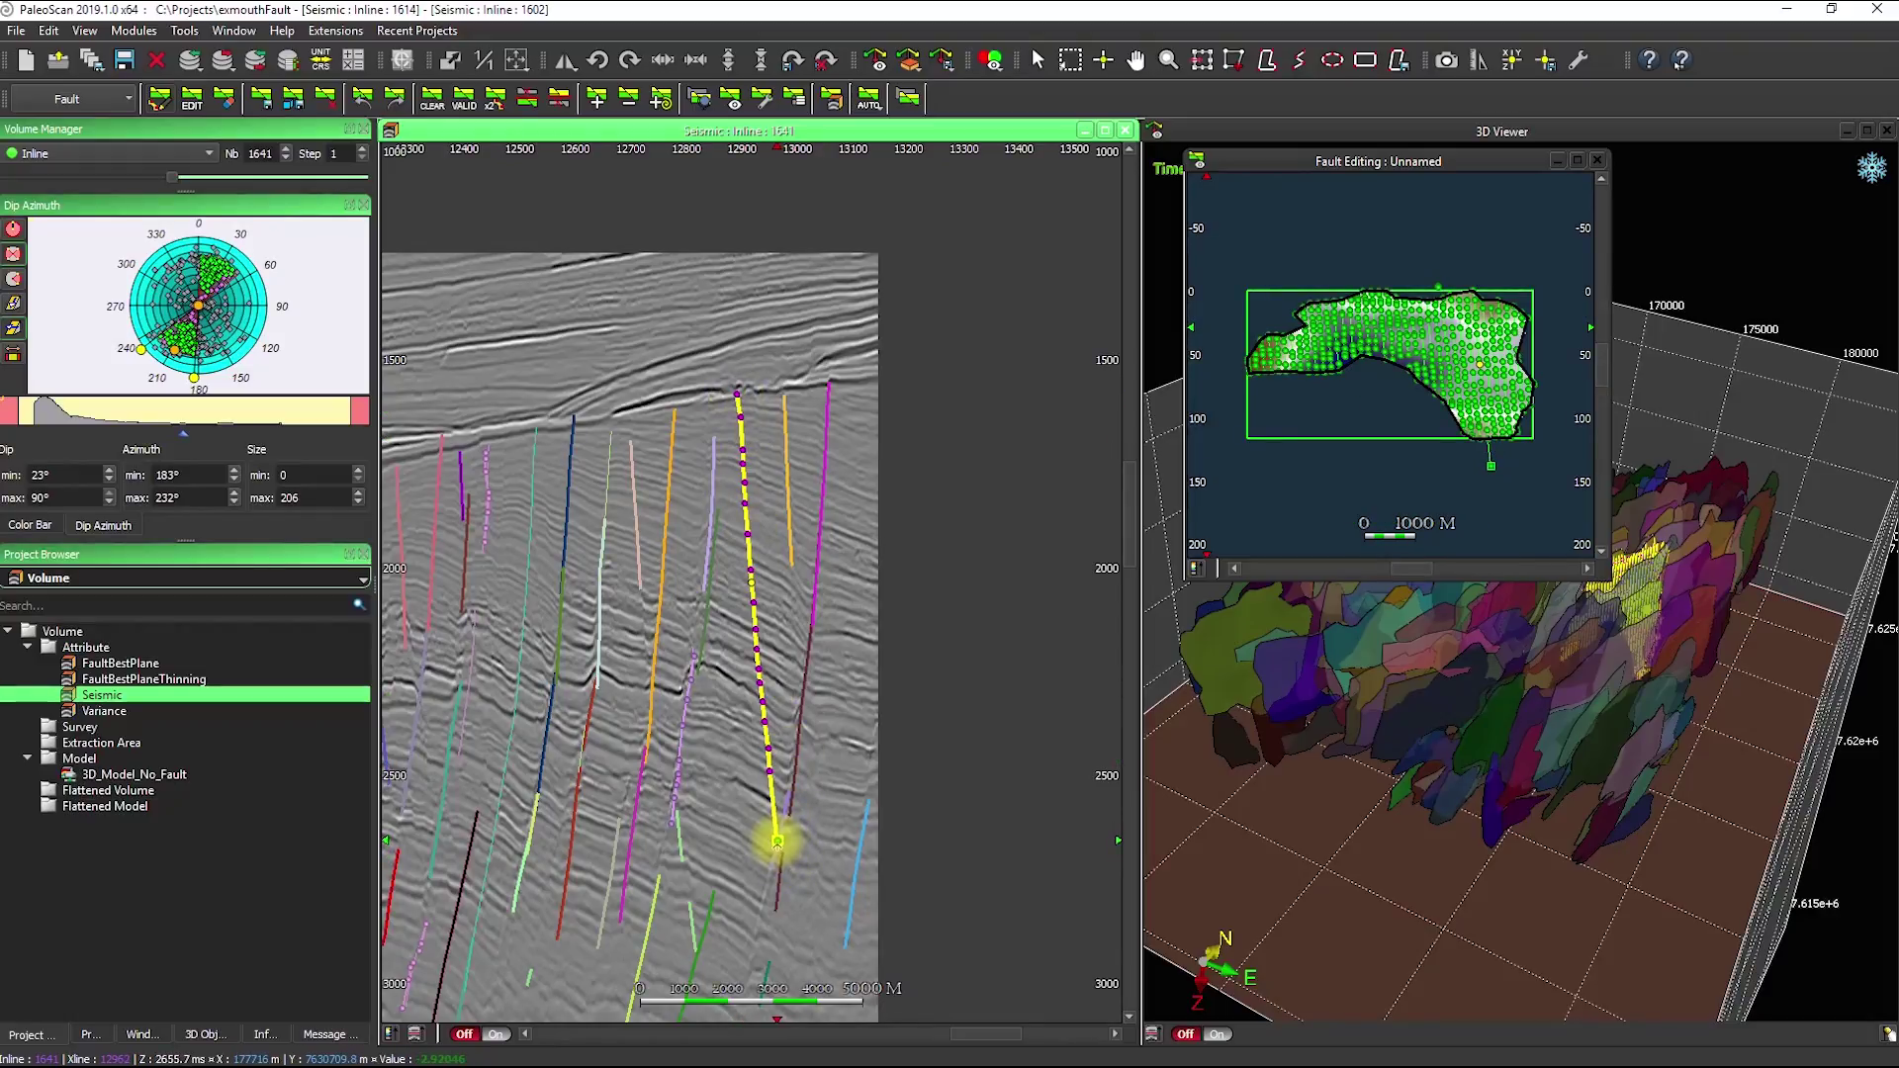
scroll(776, 835, up, 9)
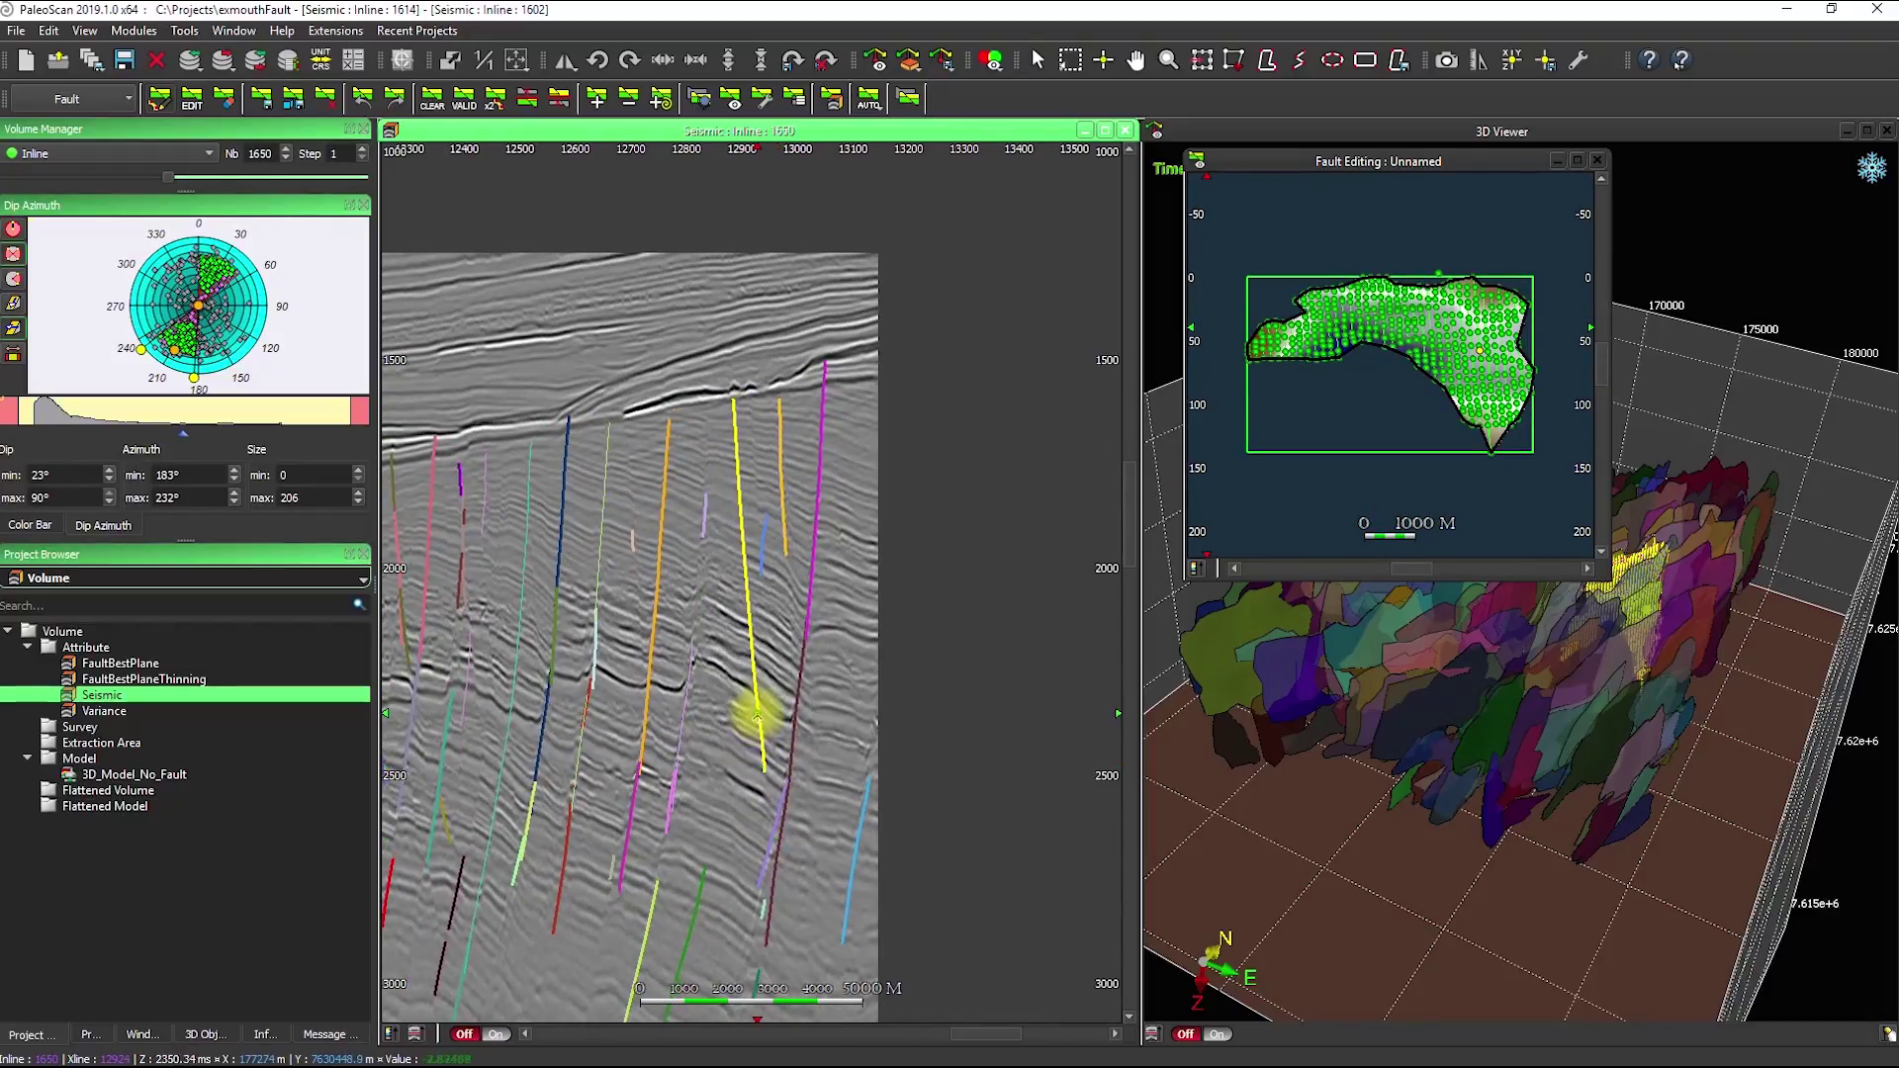
drag(757, 714, 767, 825)
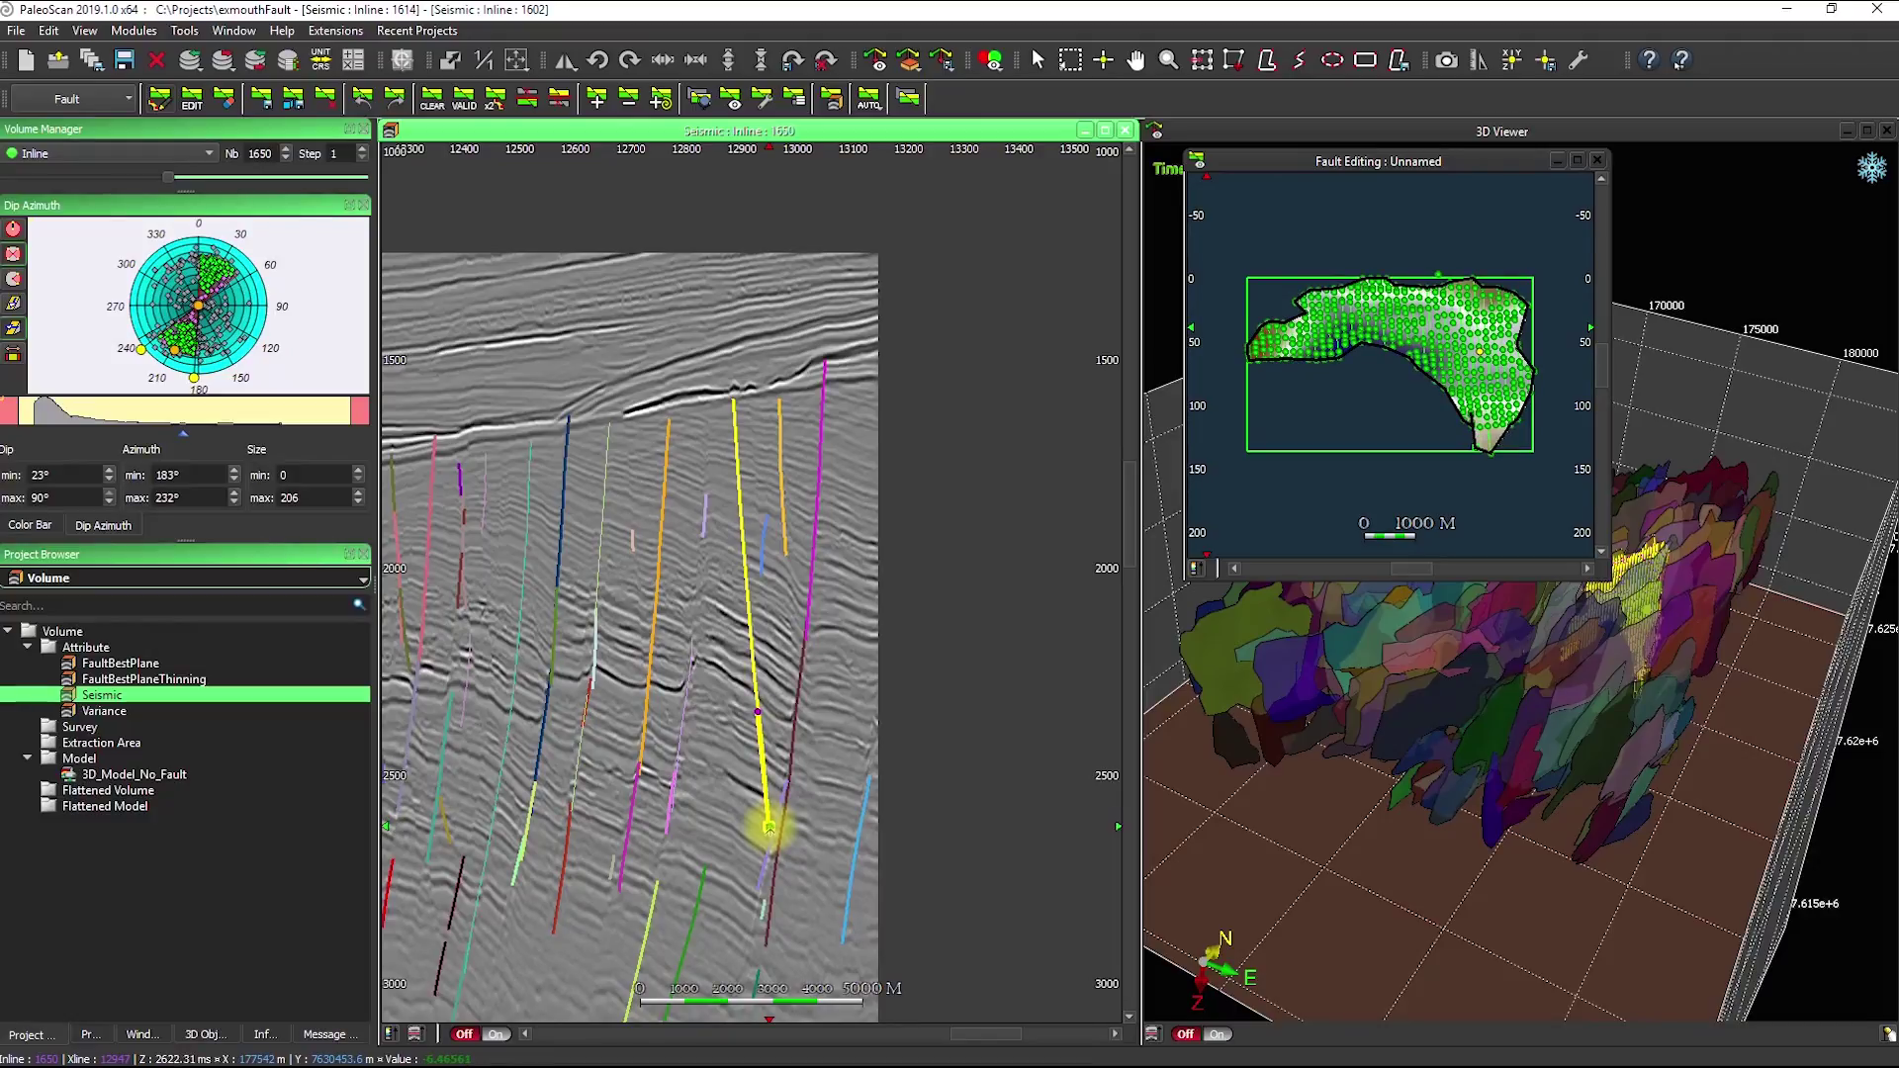
middle_drag(786, 938, 782, 802)
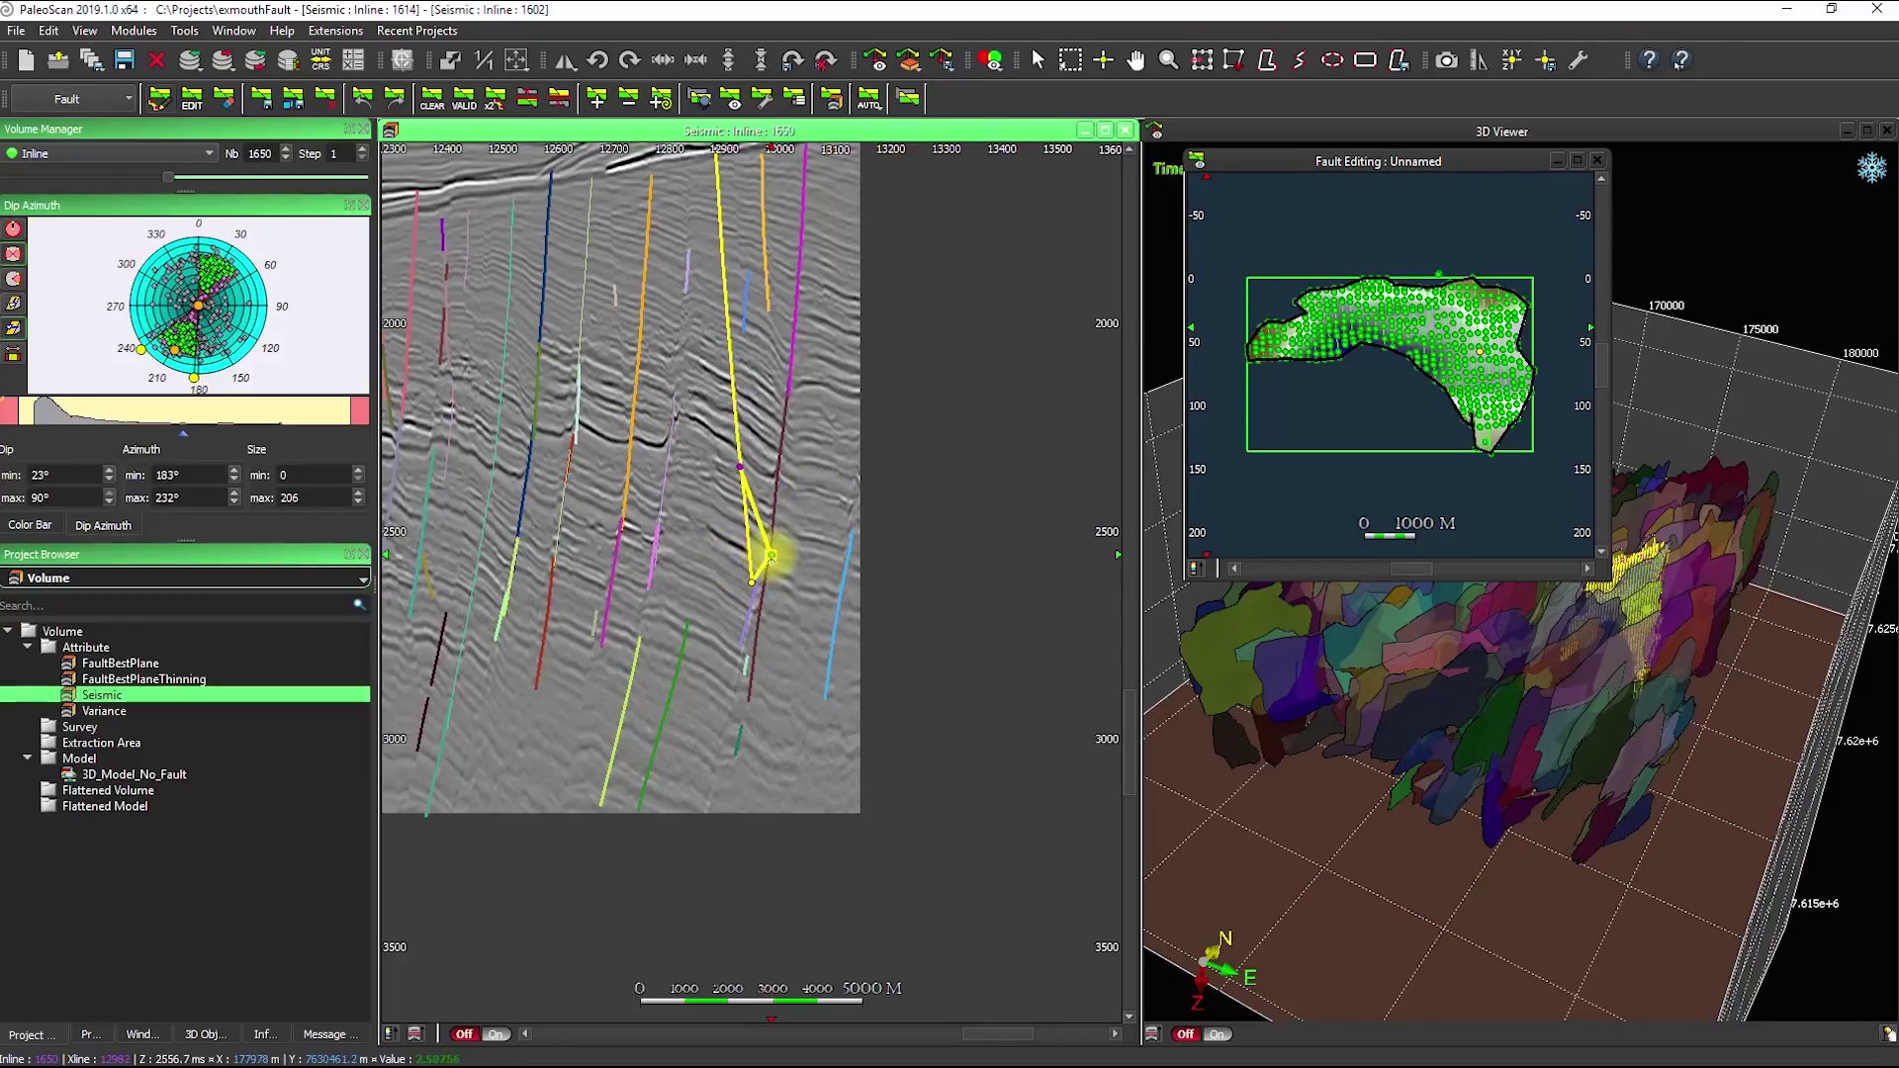
click(766, 420)
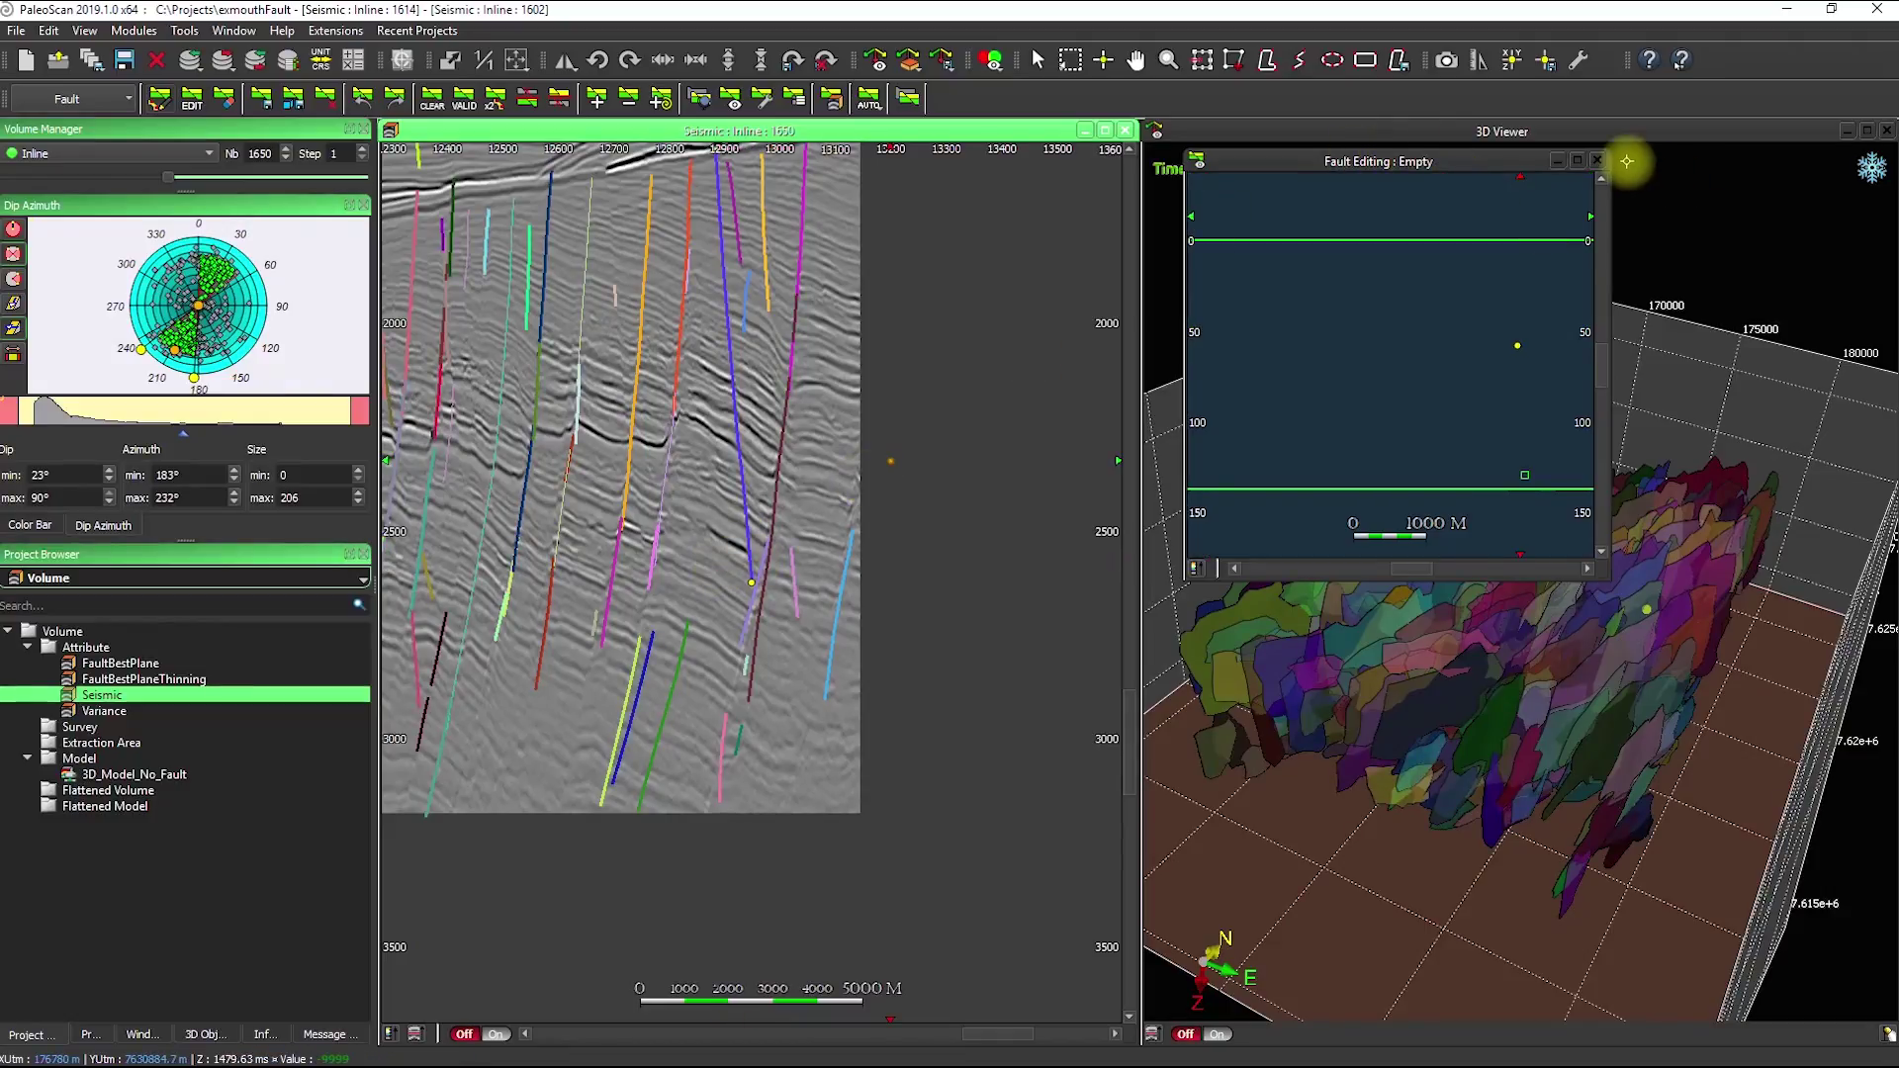
click(1600, 160)
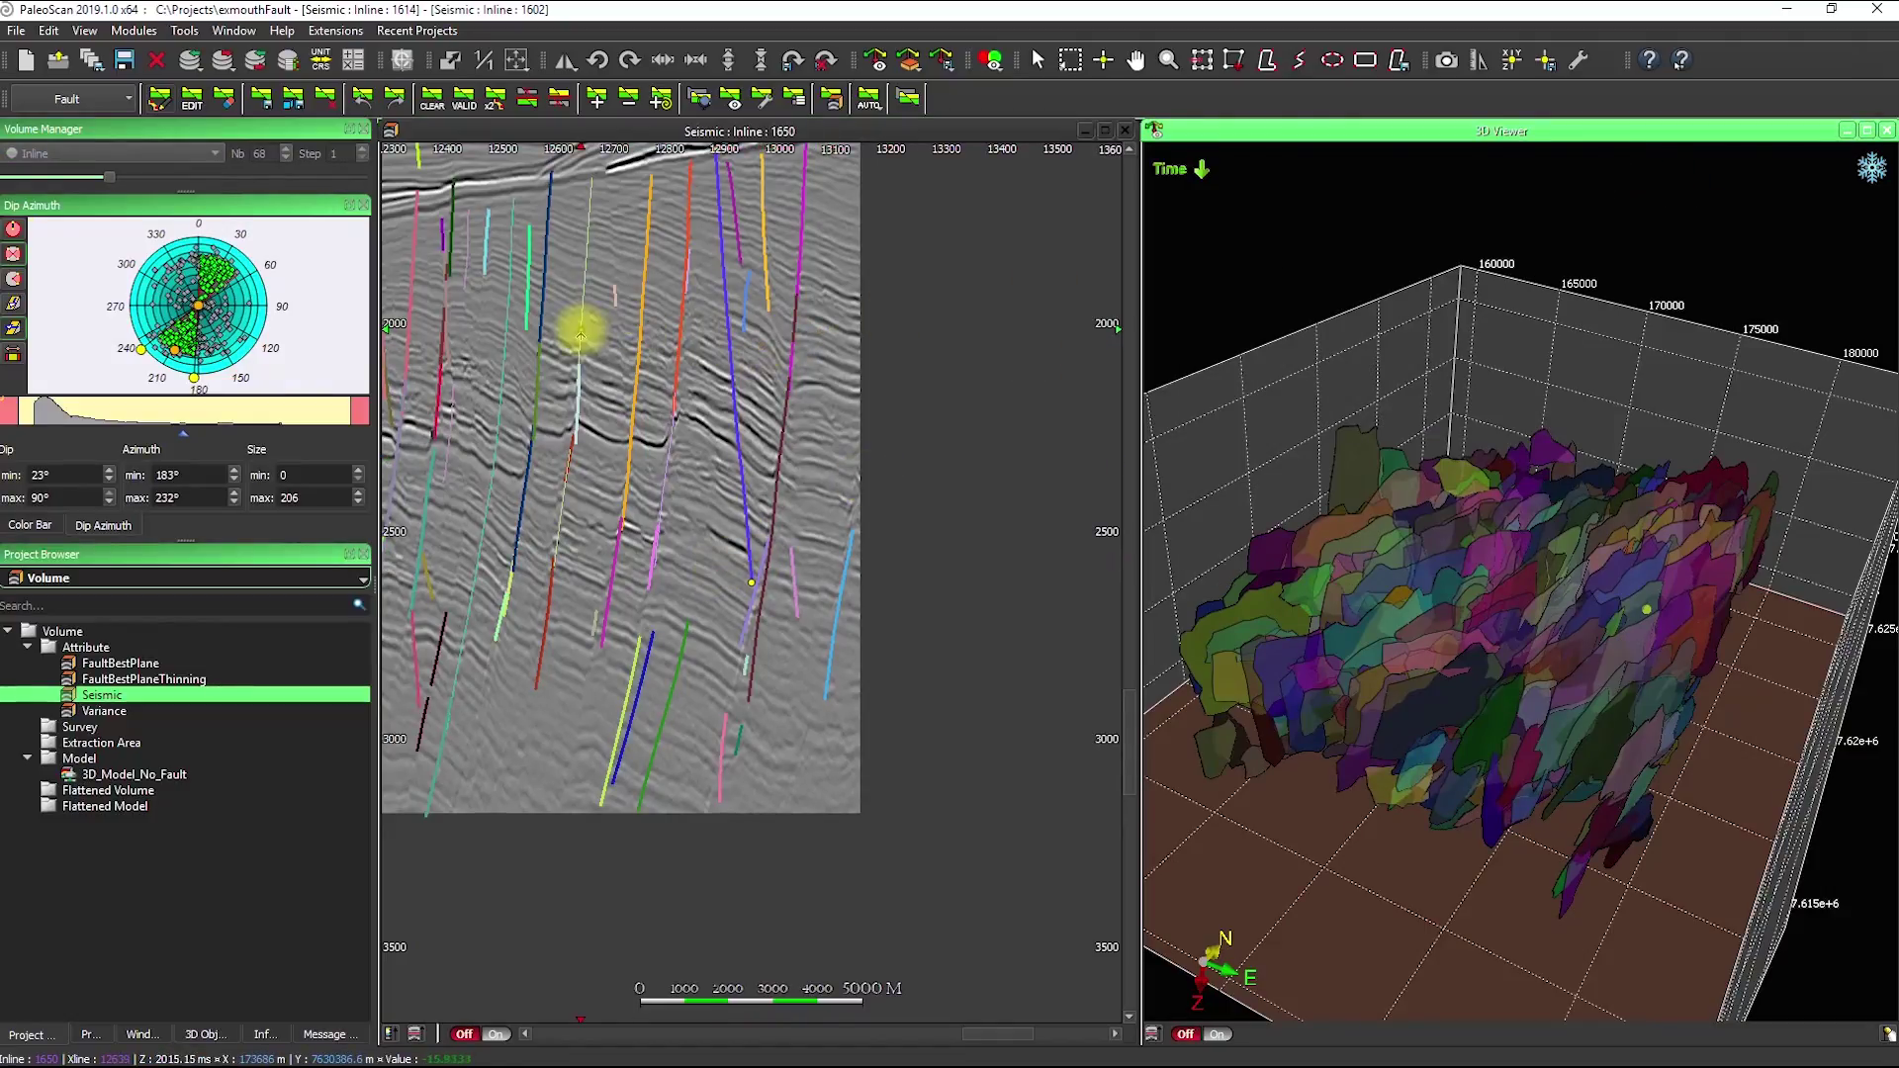
Save only the visible faults as a 3D fault set named Webinar.
scroll(585, 404, down, 2)
middle_drag(567, 420, 700, 460)
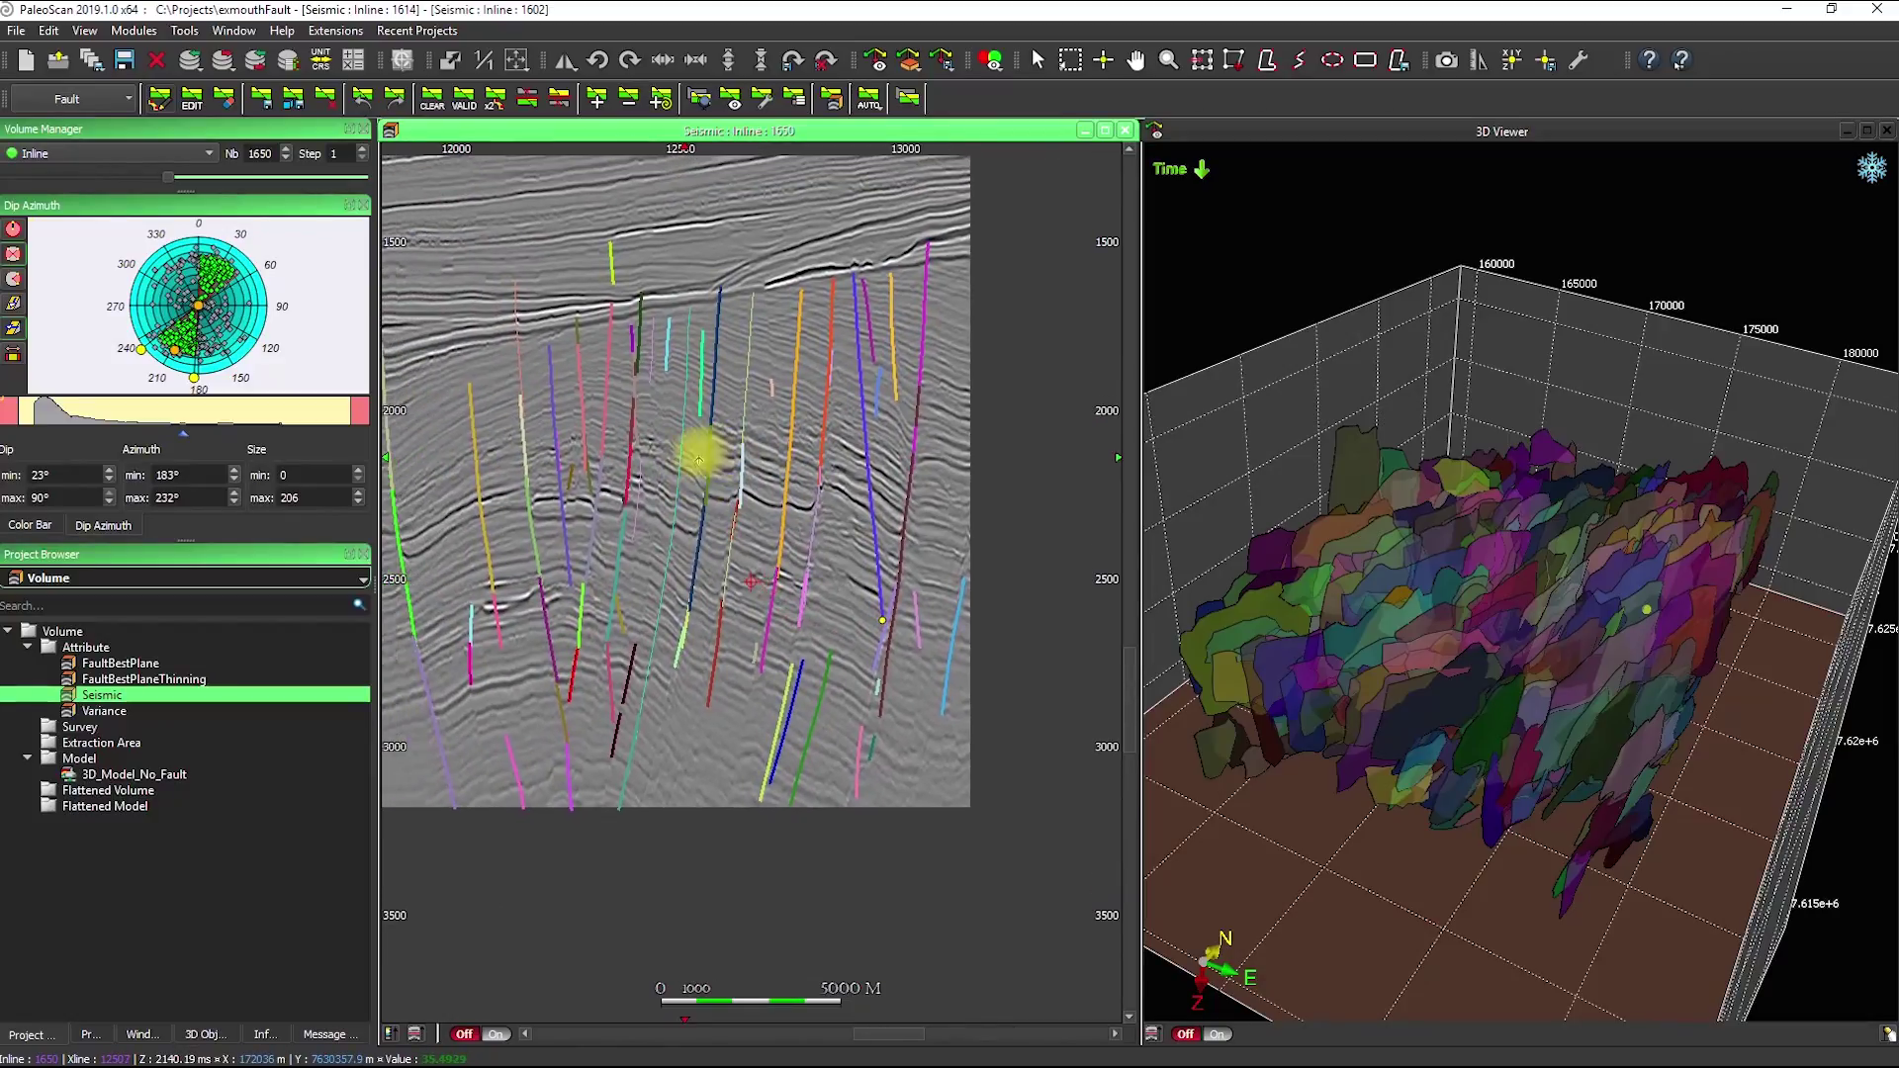
click(264, 100)
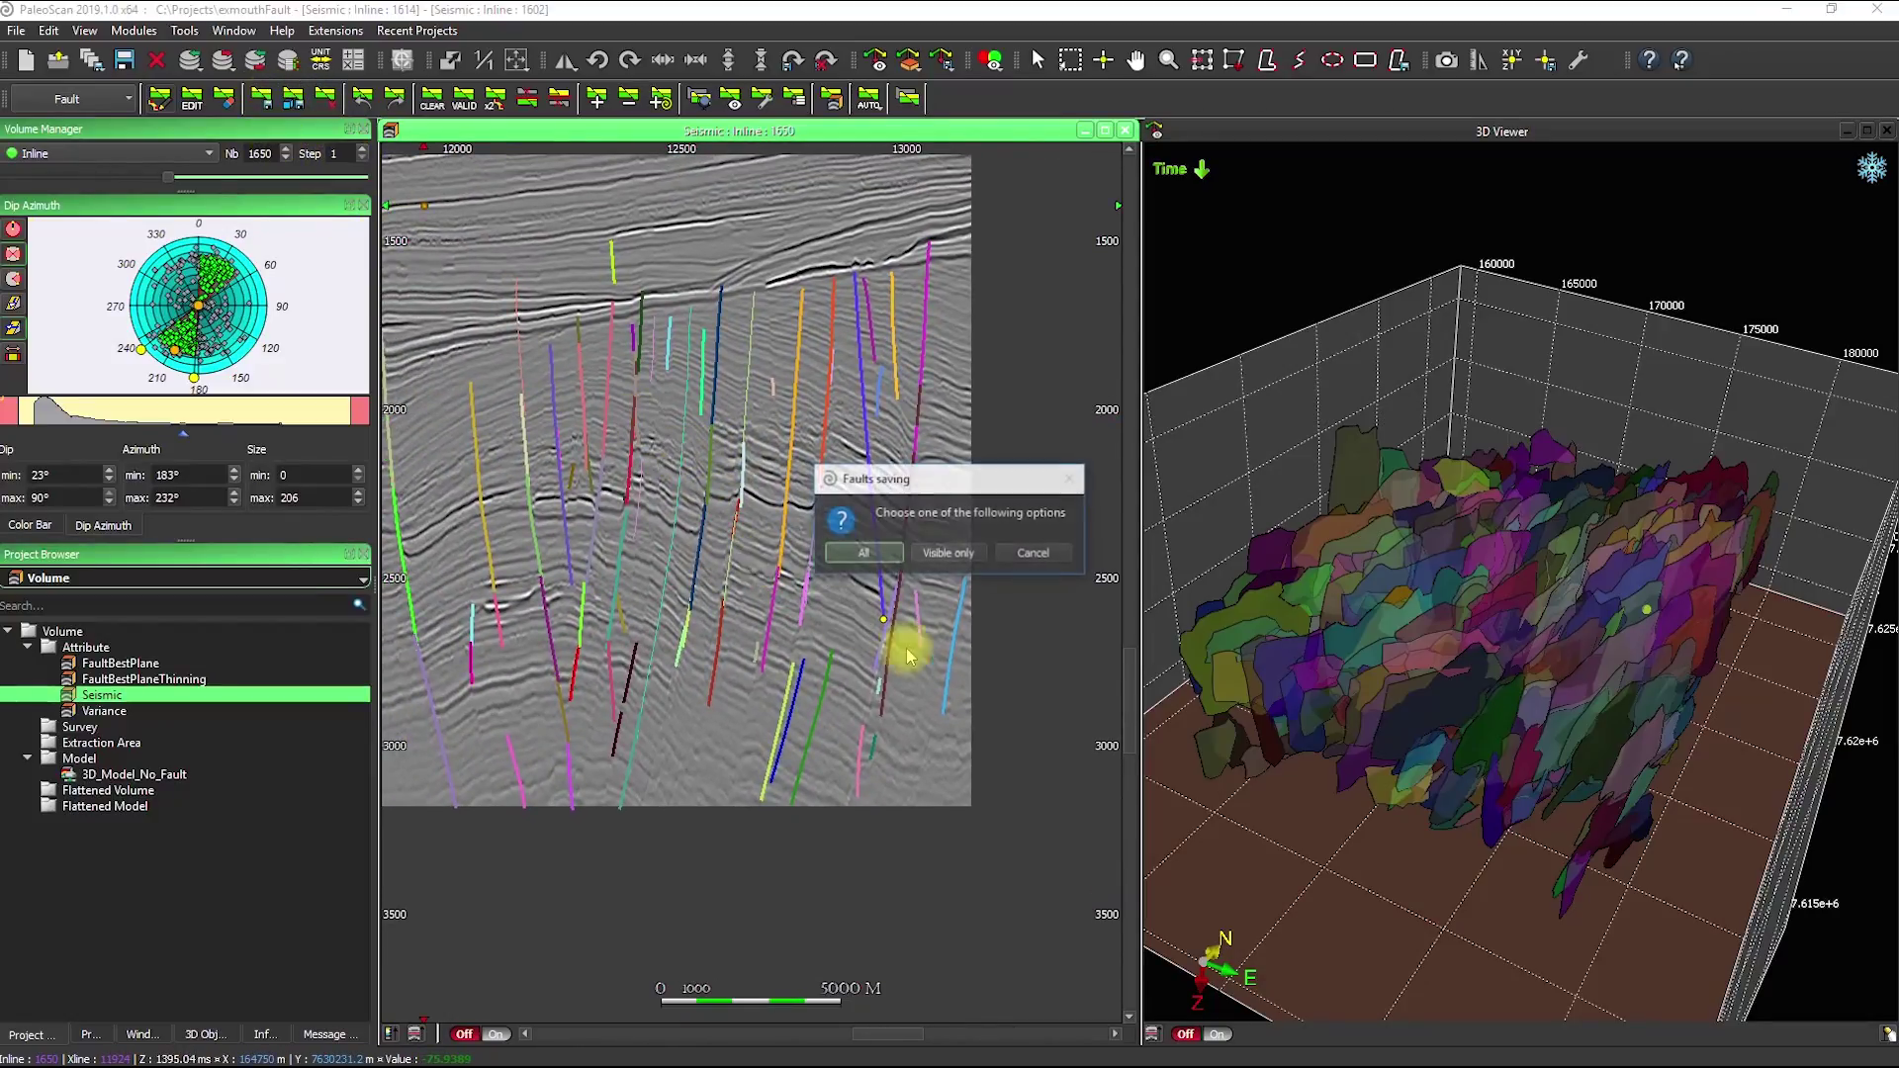
click(946, 554)
double_click(806, 781)
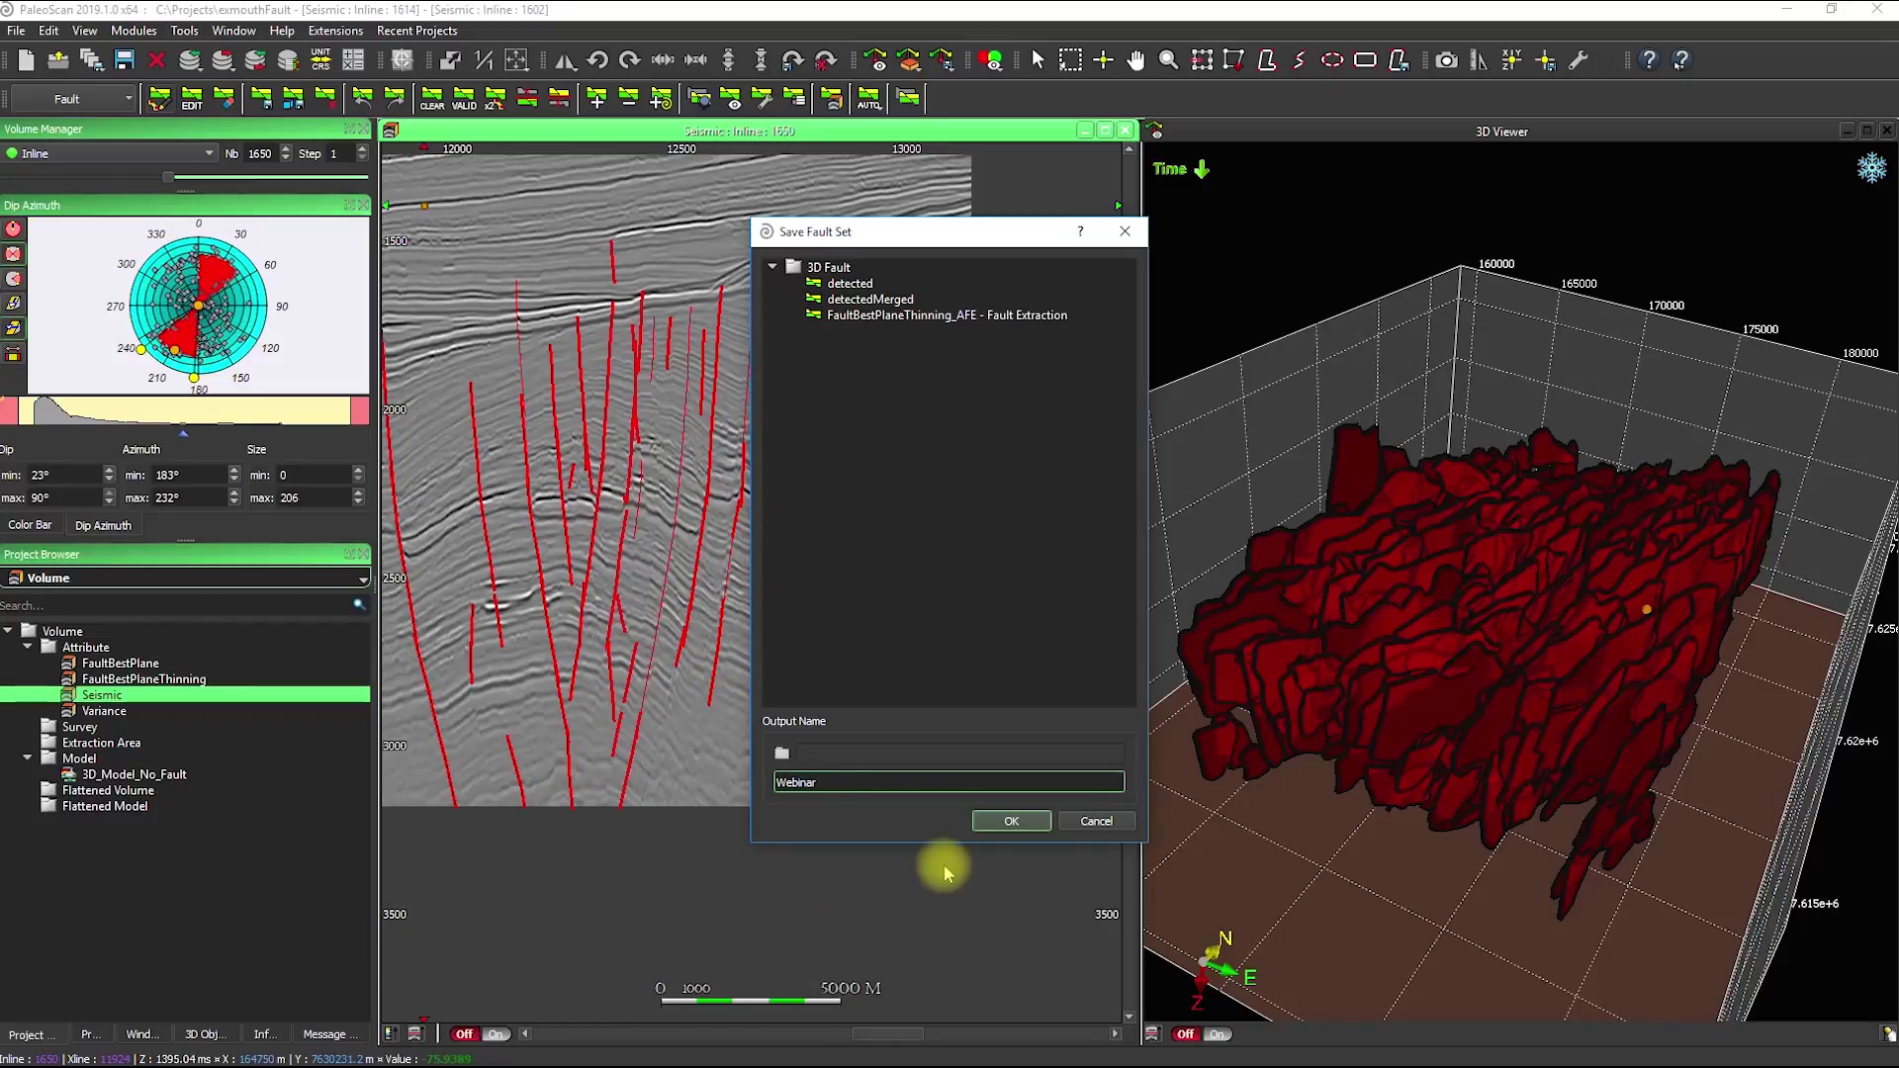
click(1024, 821)
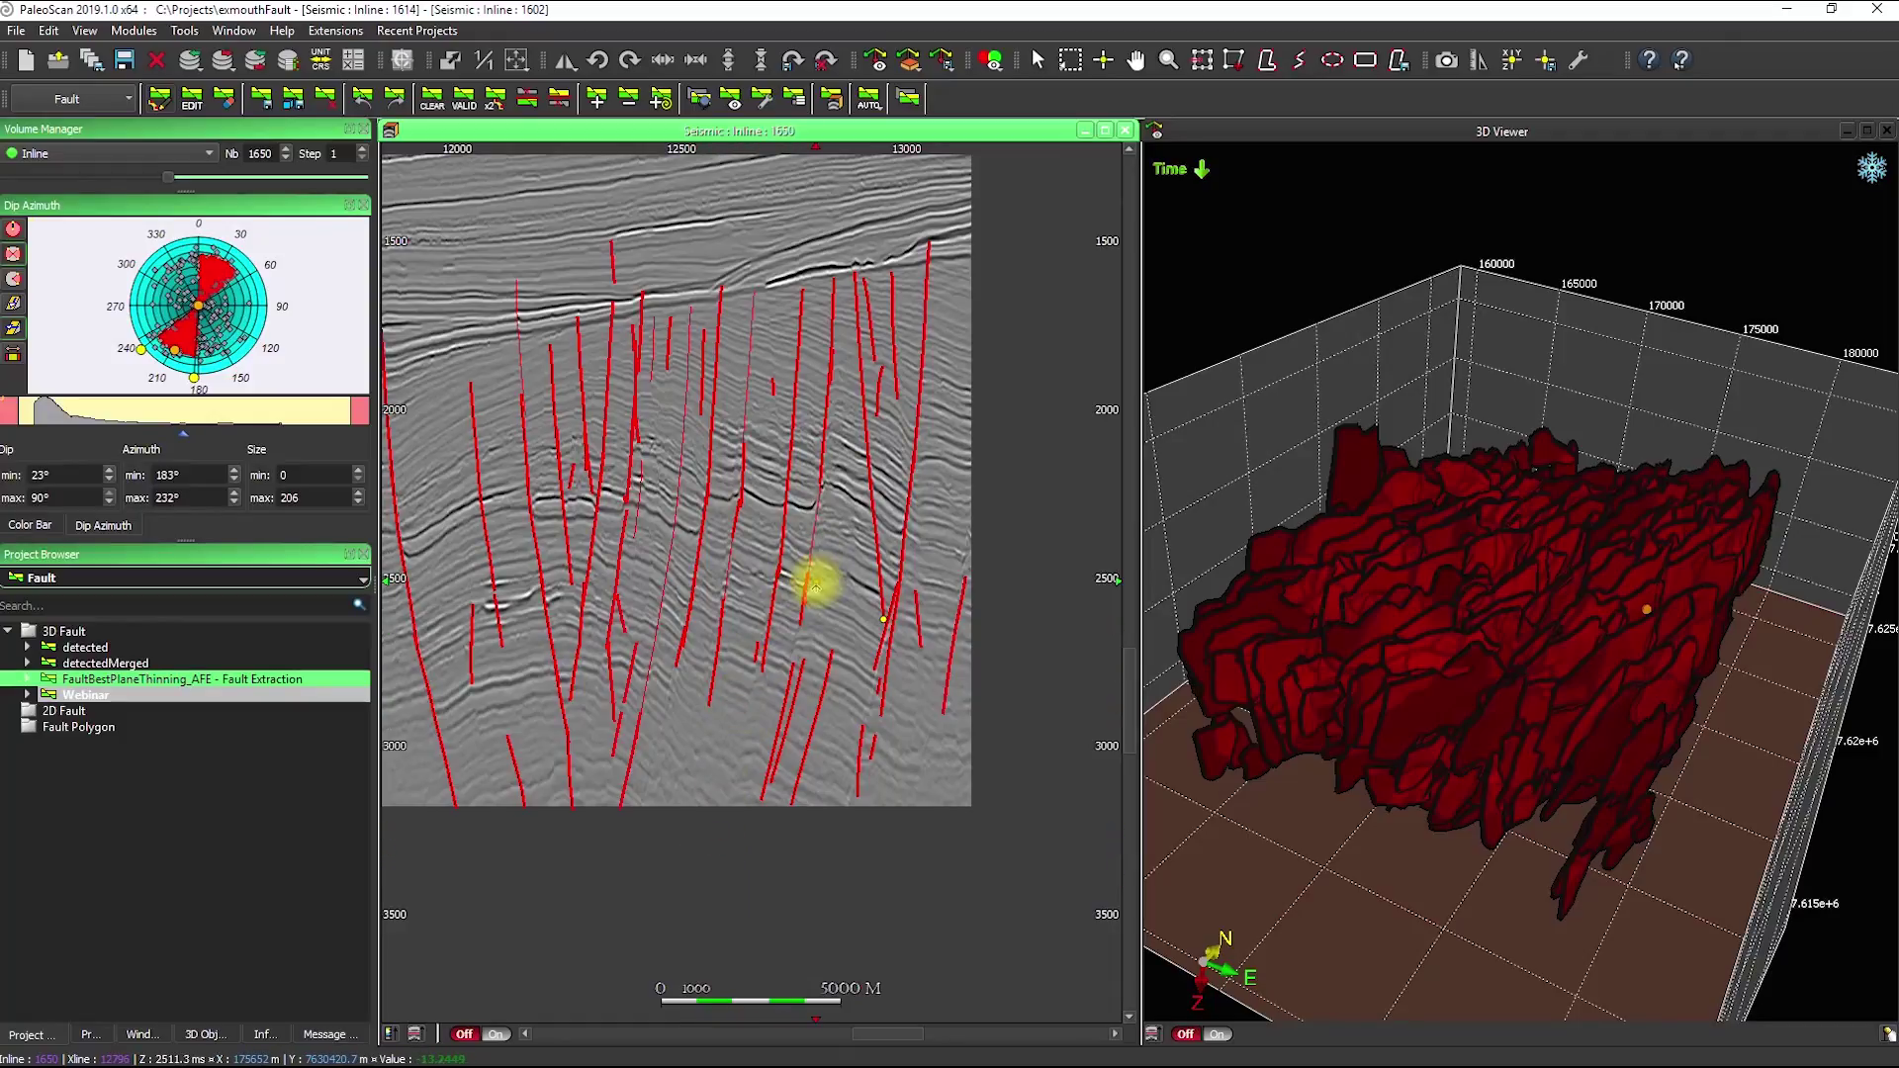
Try using the Webinar fault set as the fault input for a new model-grid on a volume.
scroll(828, 524, down, 3)
scroll(742, 465, up, 4)
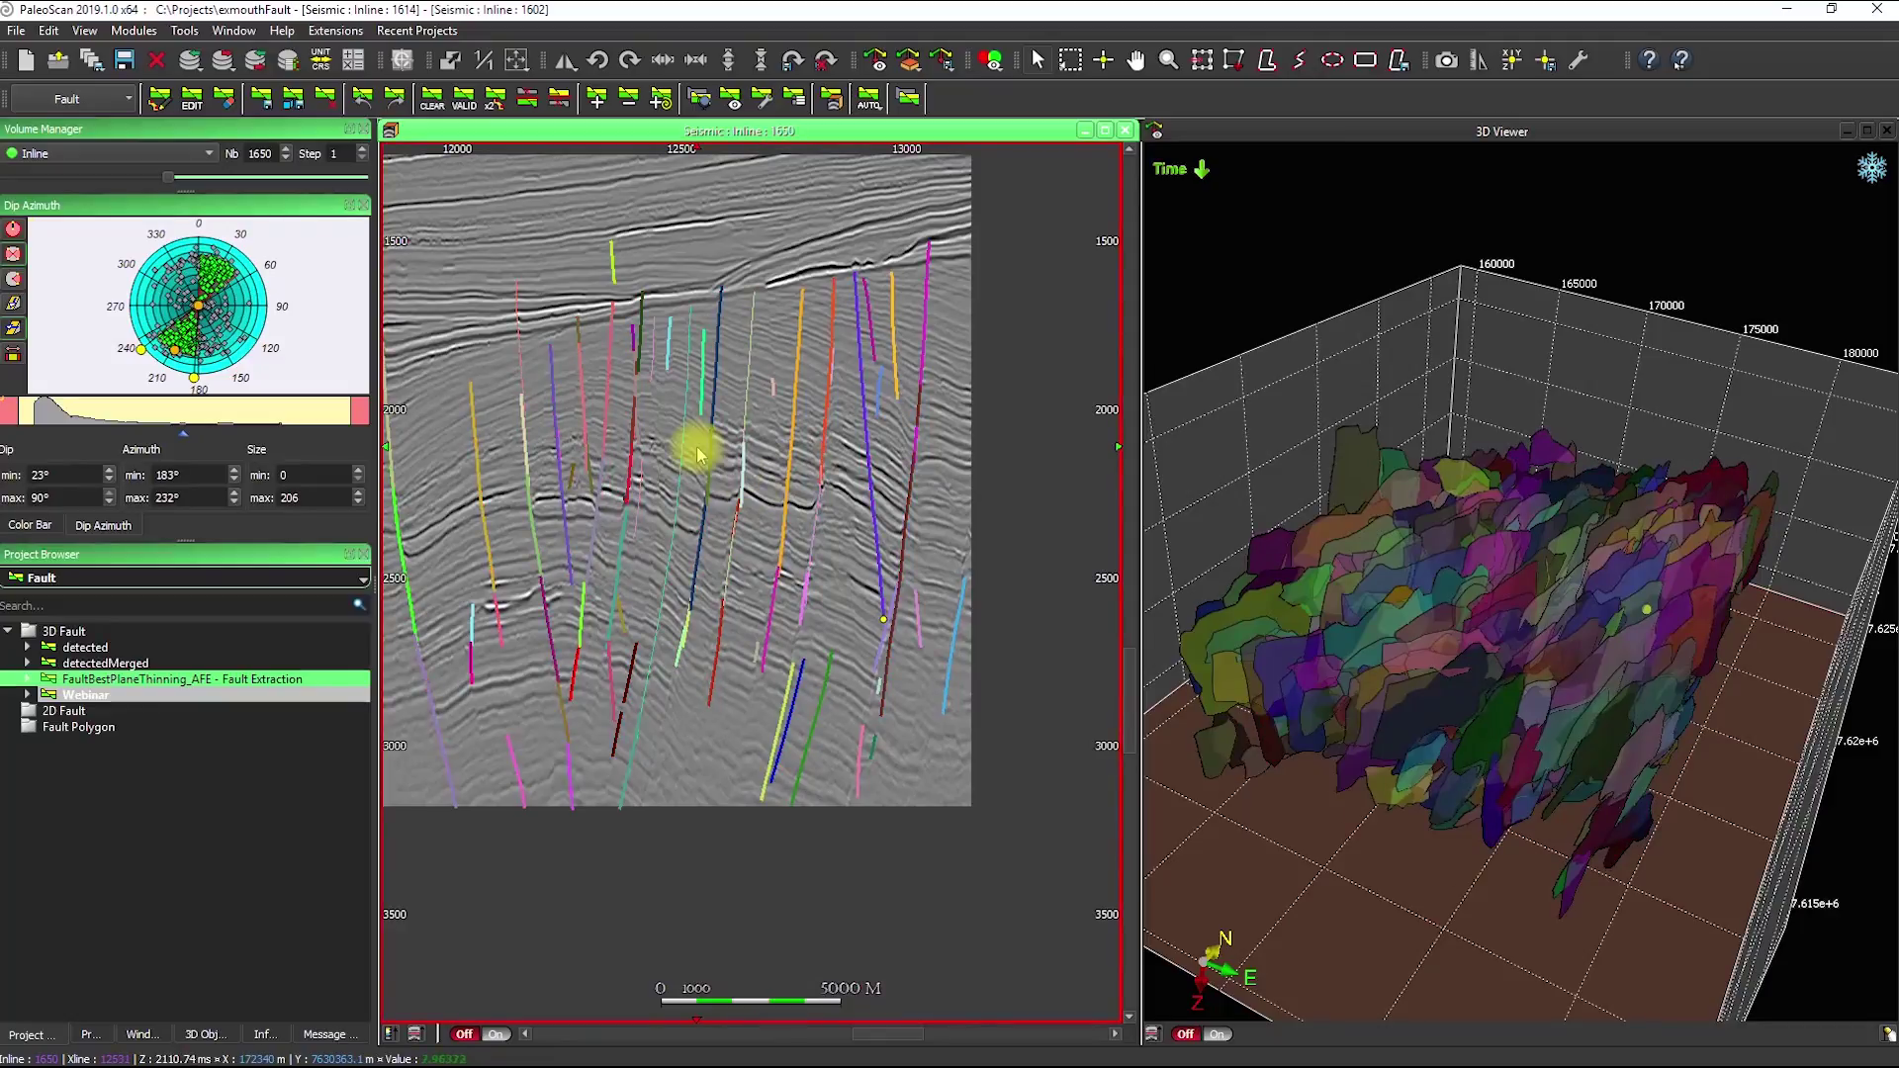
click(93, 101)
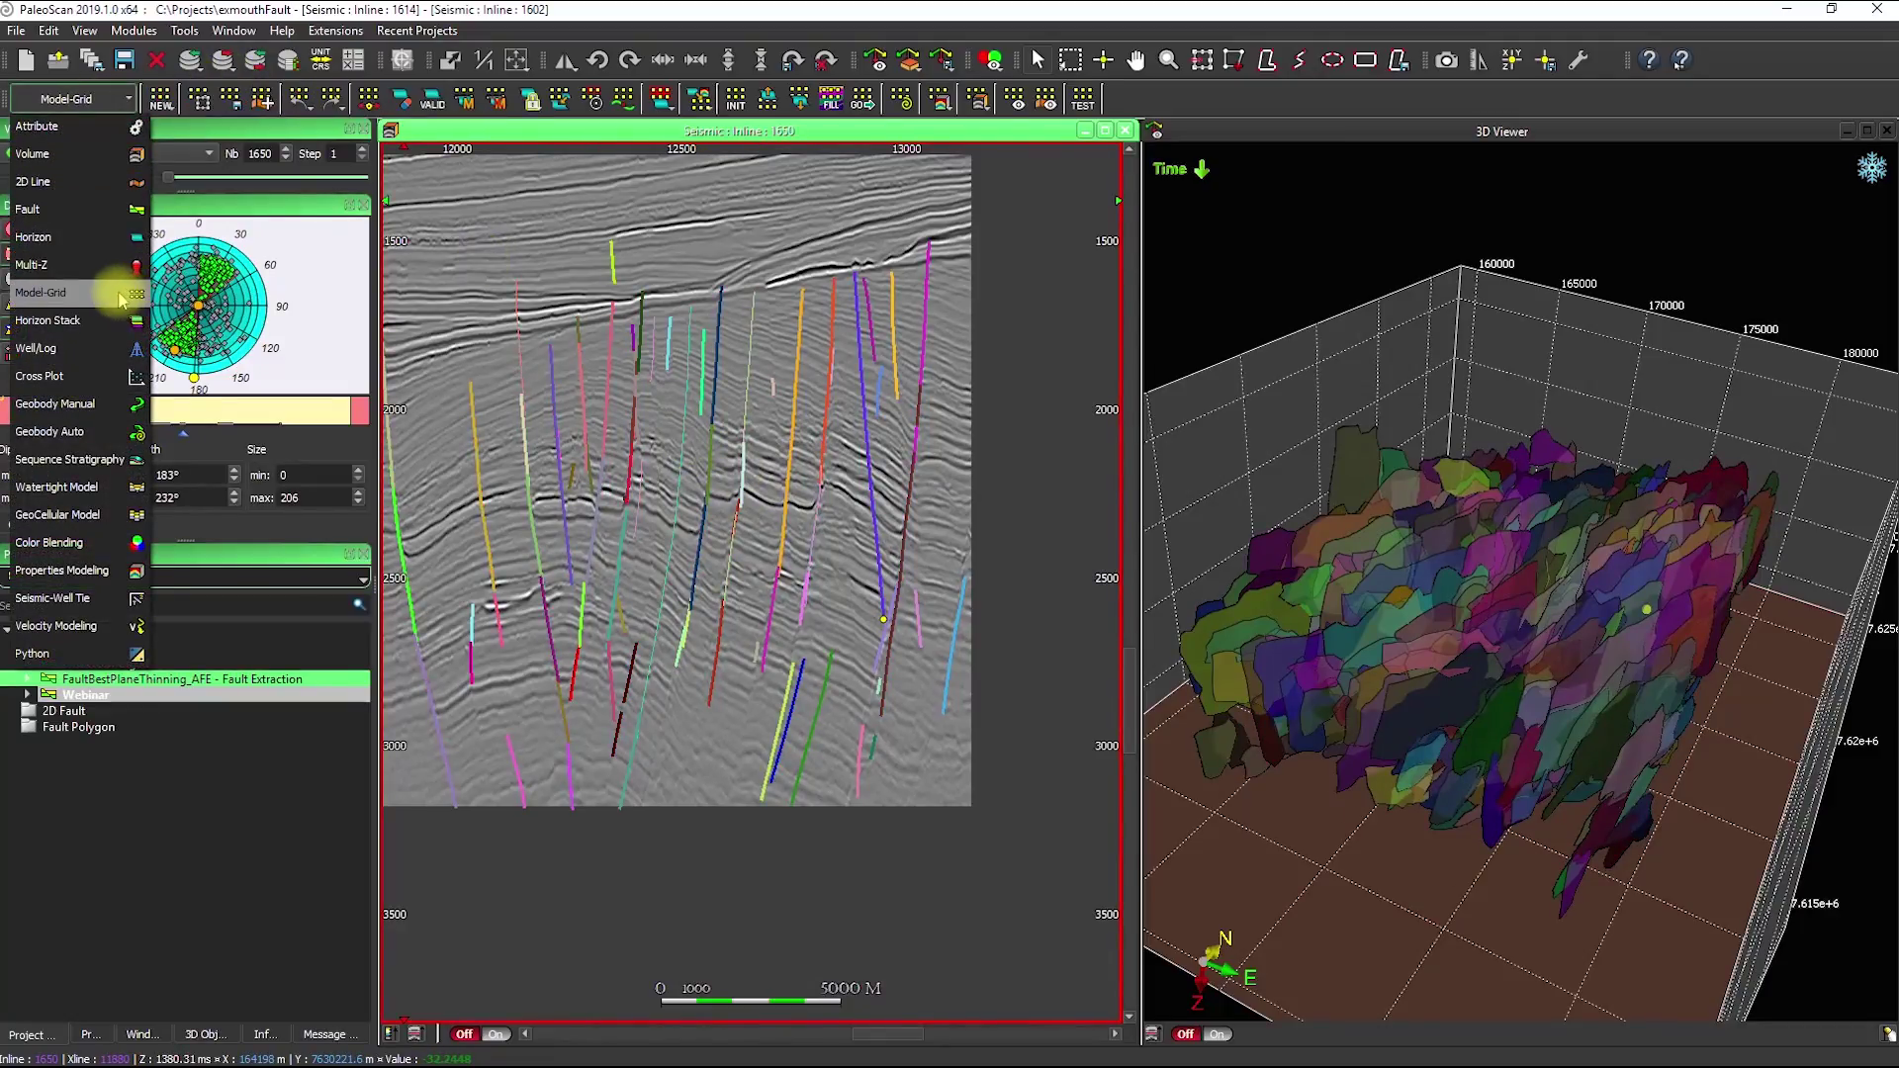
click(111, 293)
click(162, 99)
click(205, 147)
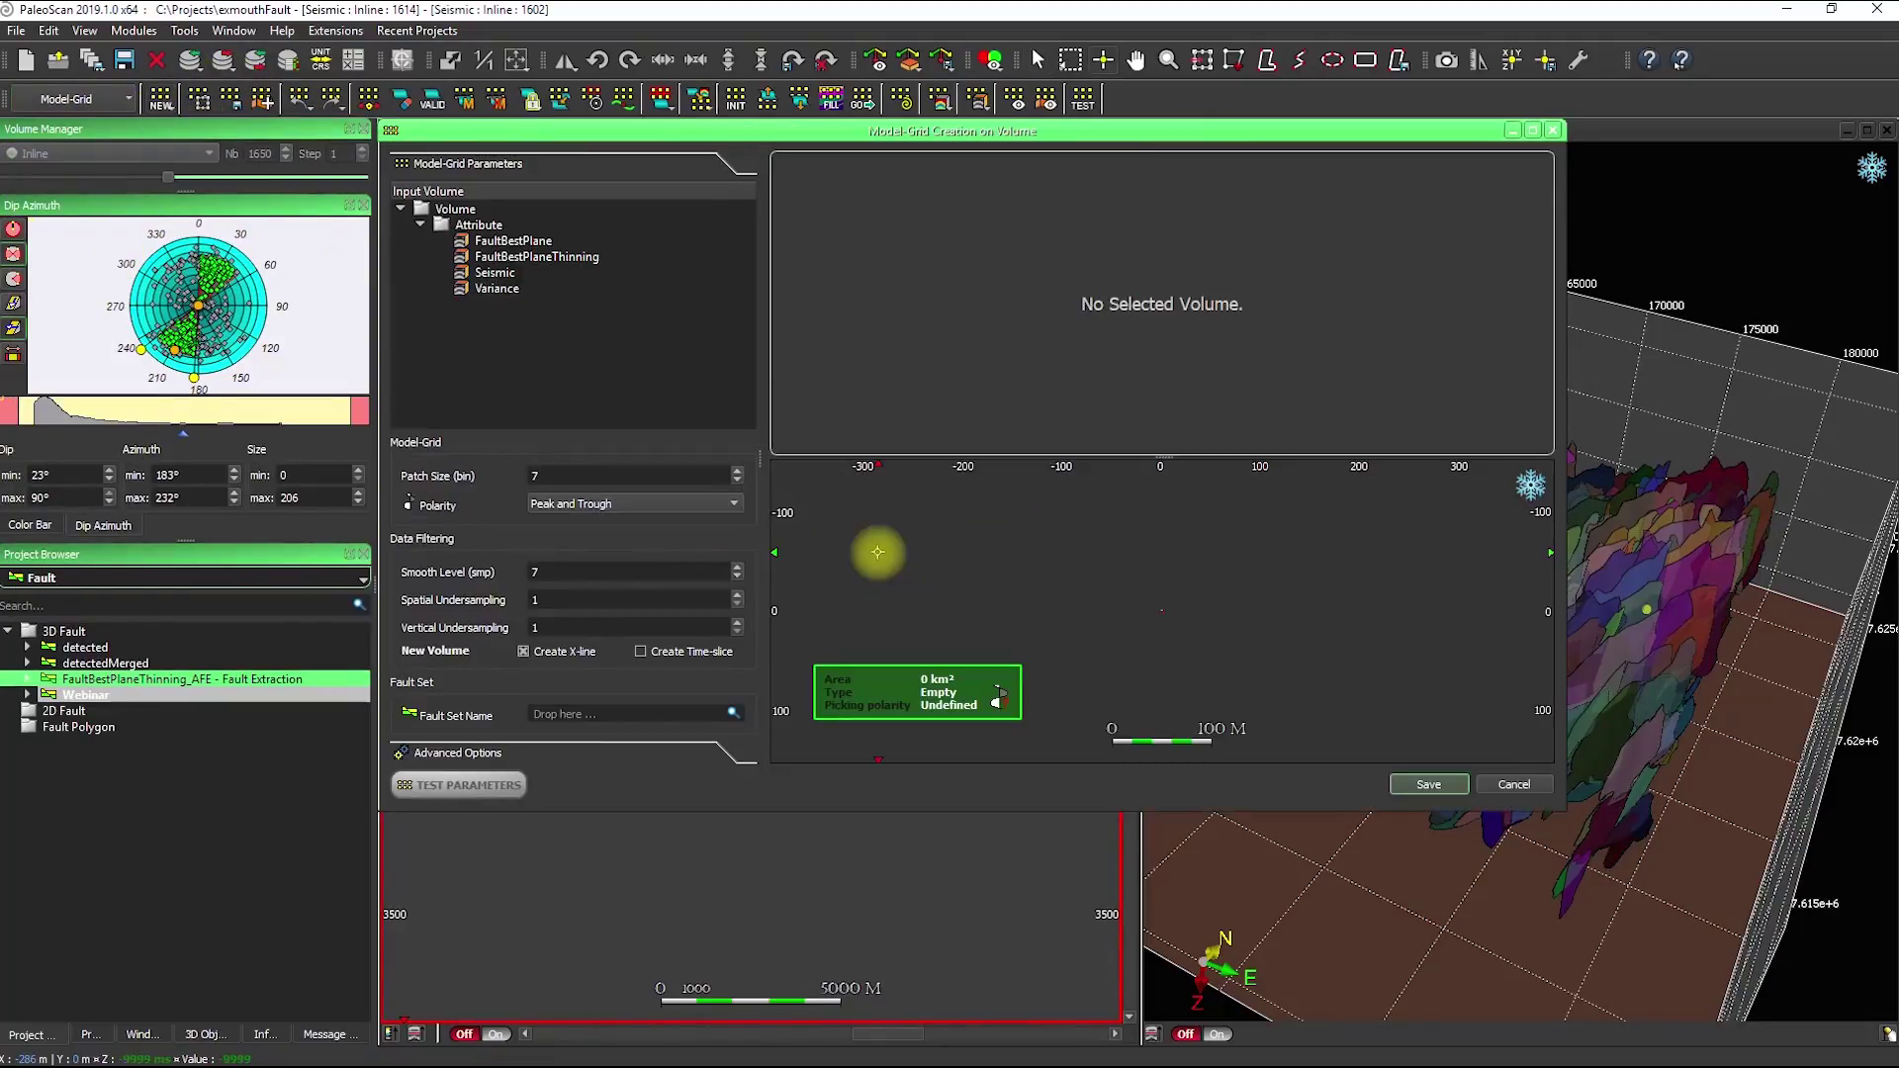
click(733, 713)
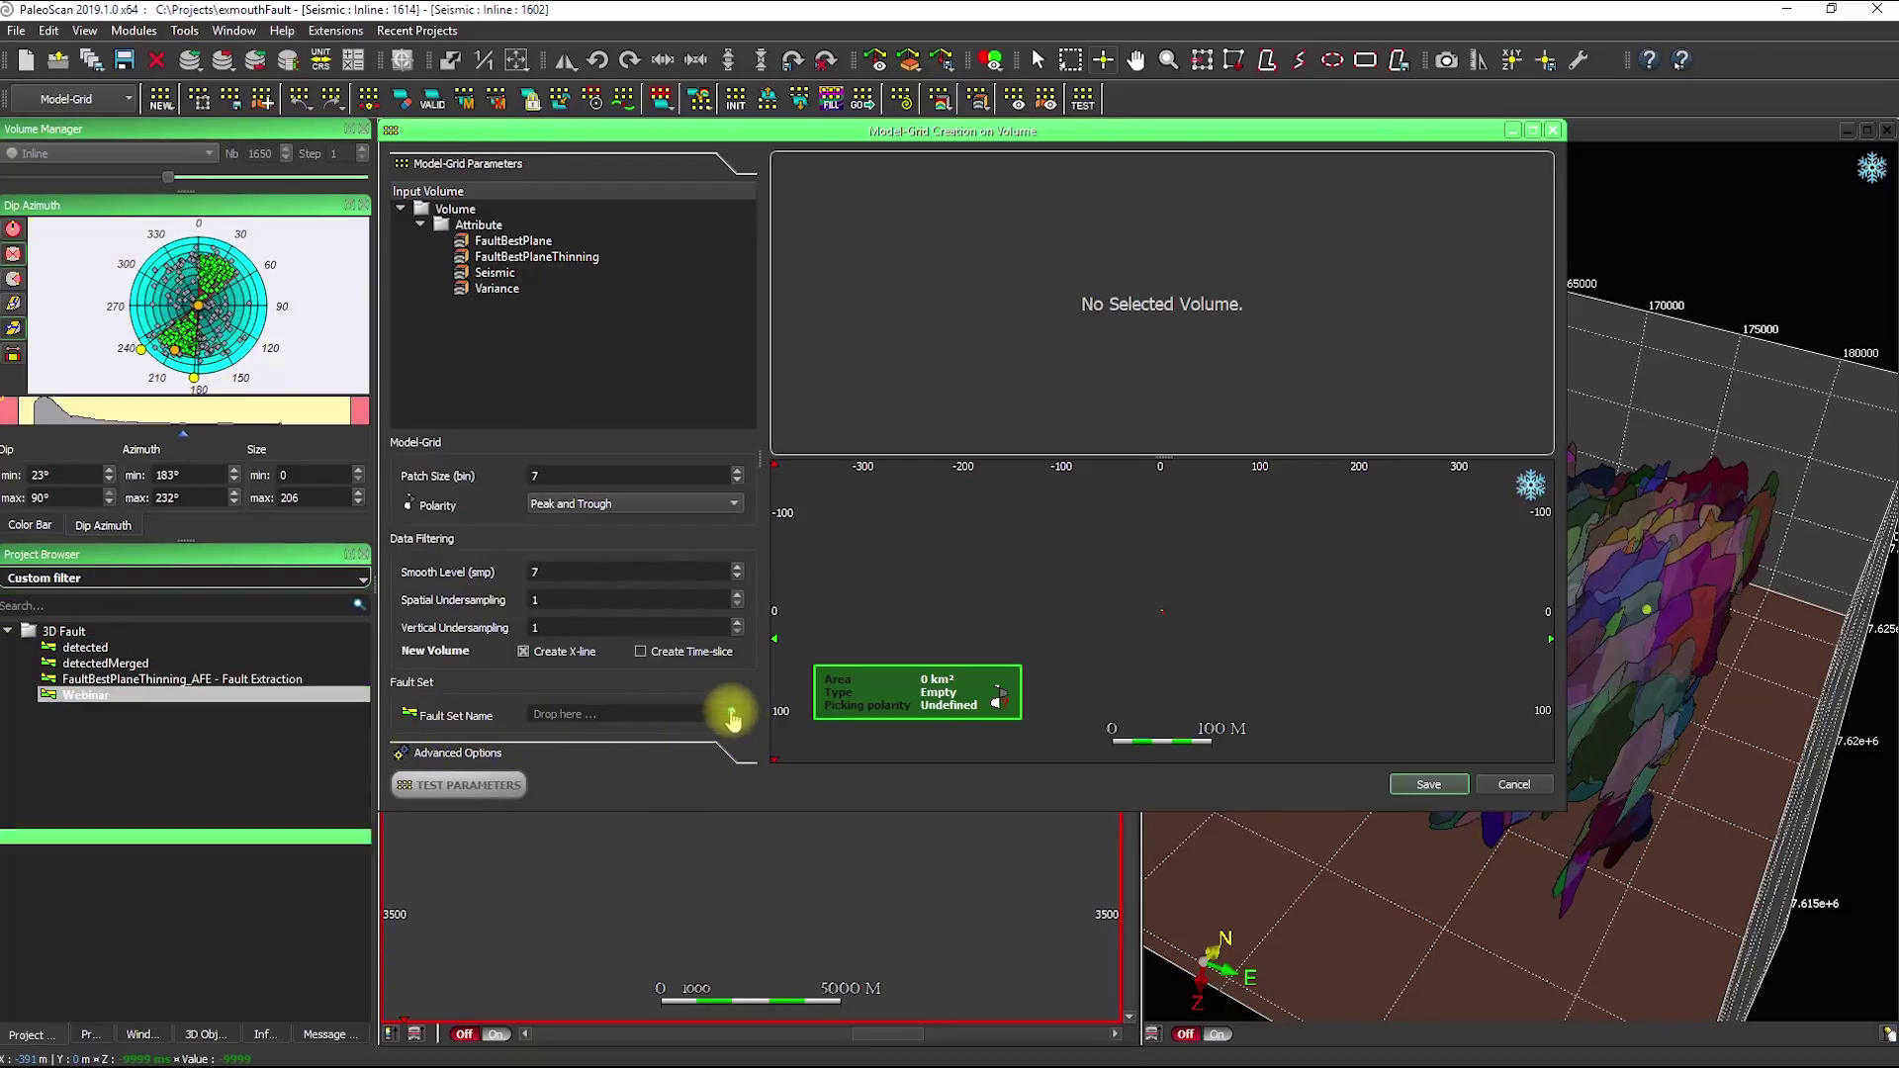
drag(71, 699, 576, 715)
click(1529, 783)
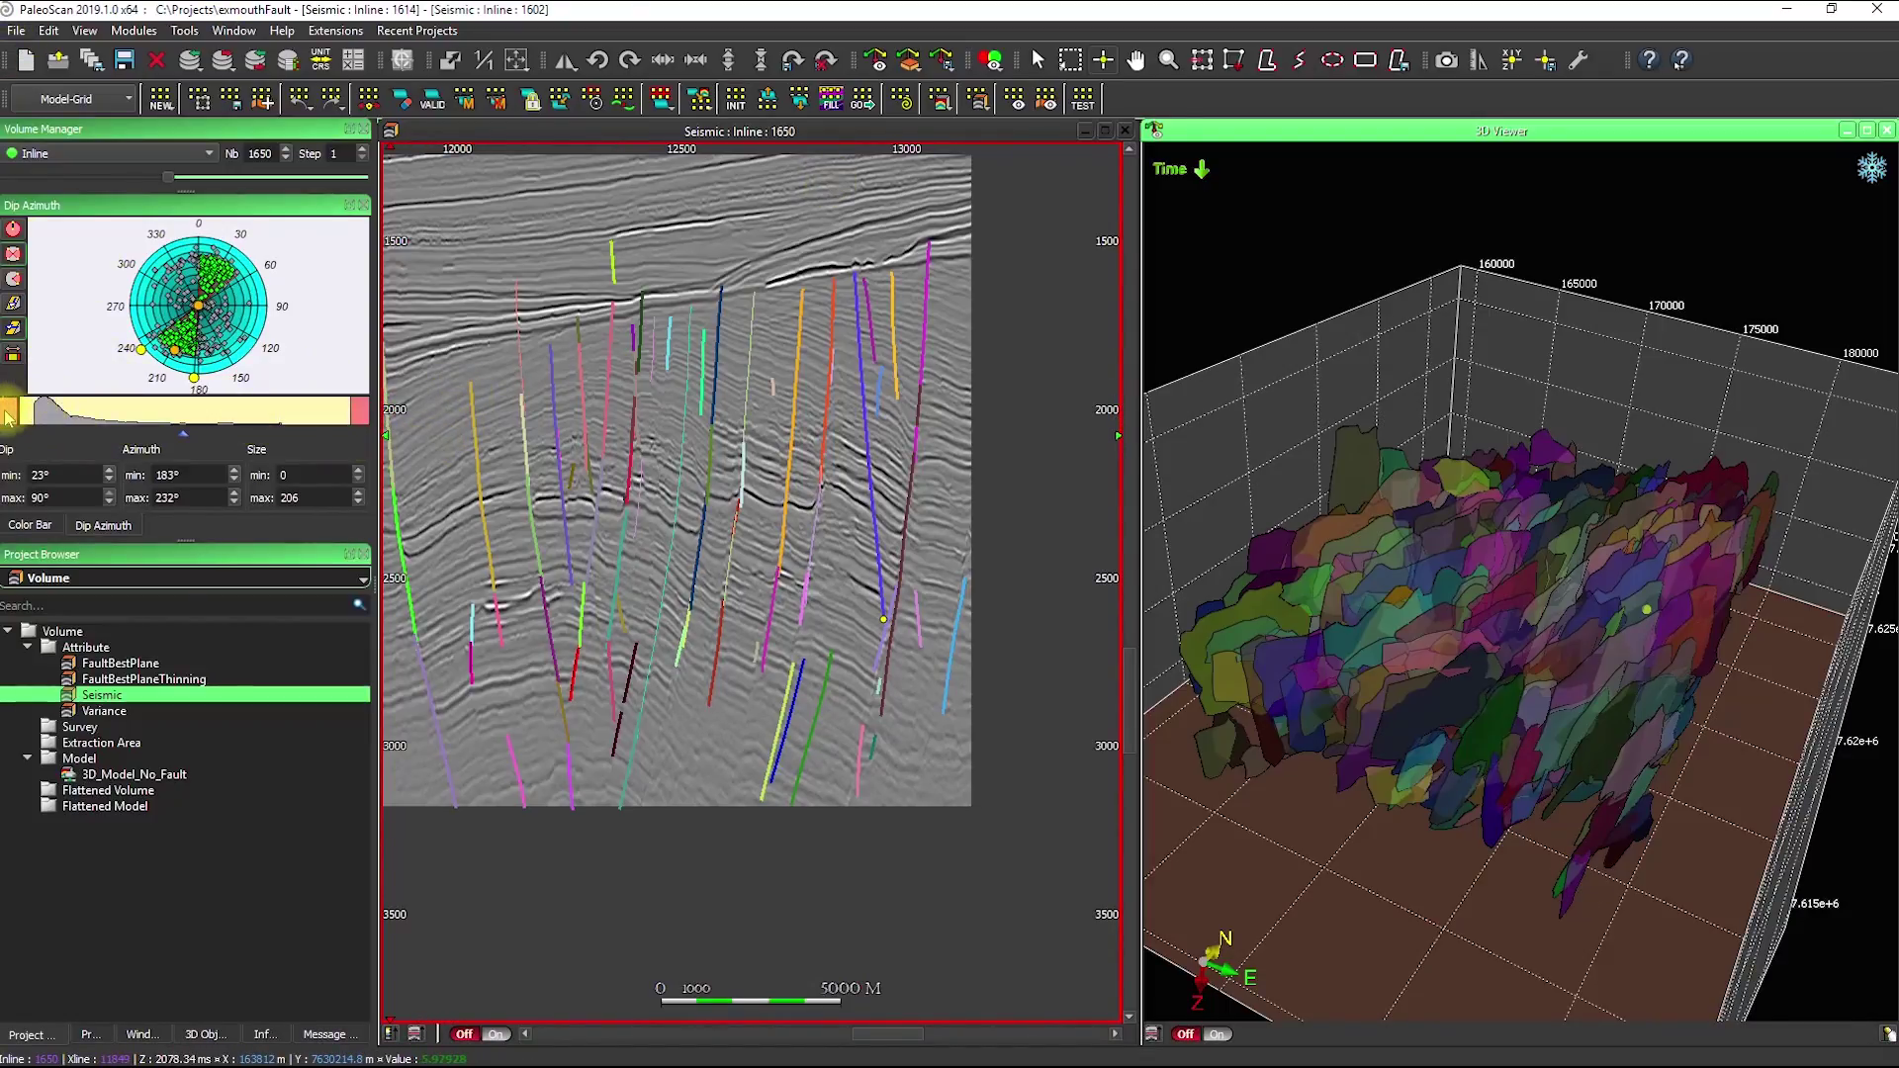
Filter the faults by a minimum size of 44, and lower the minimum size to 20.
drag(27, 420, 85, 420)
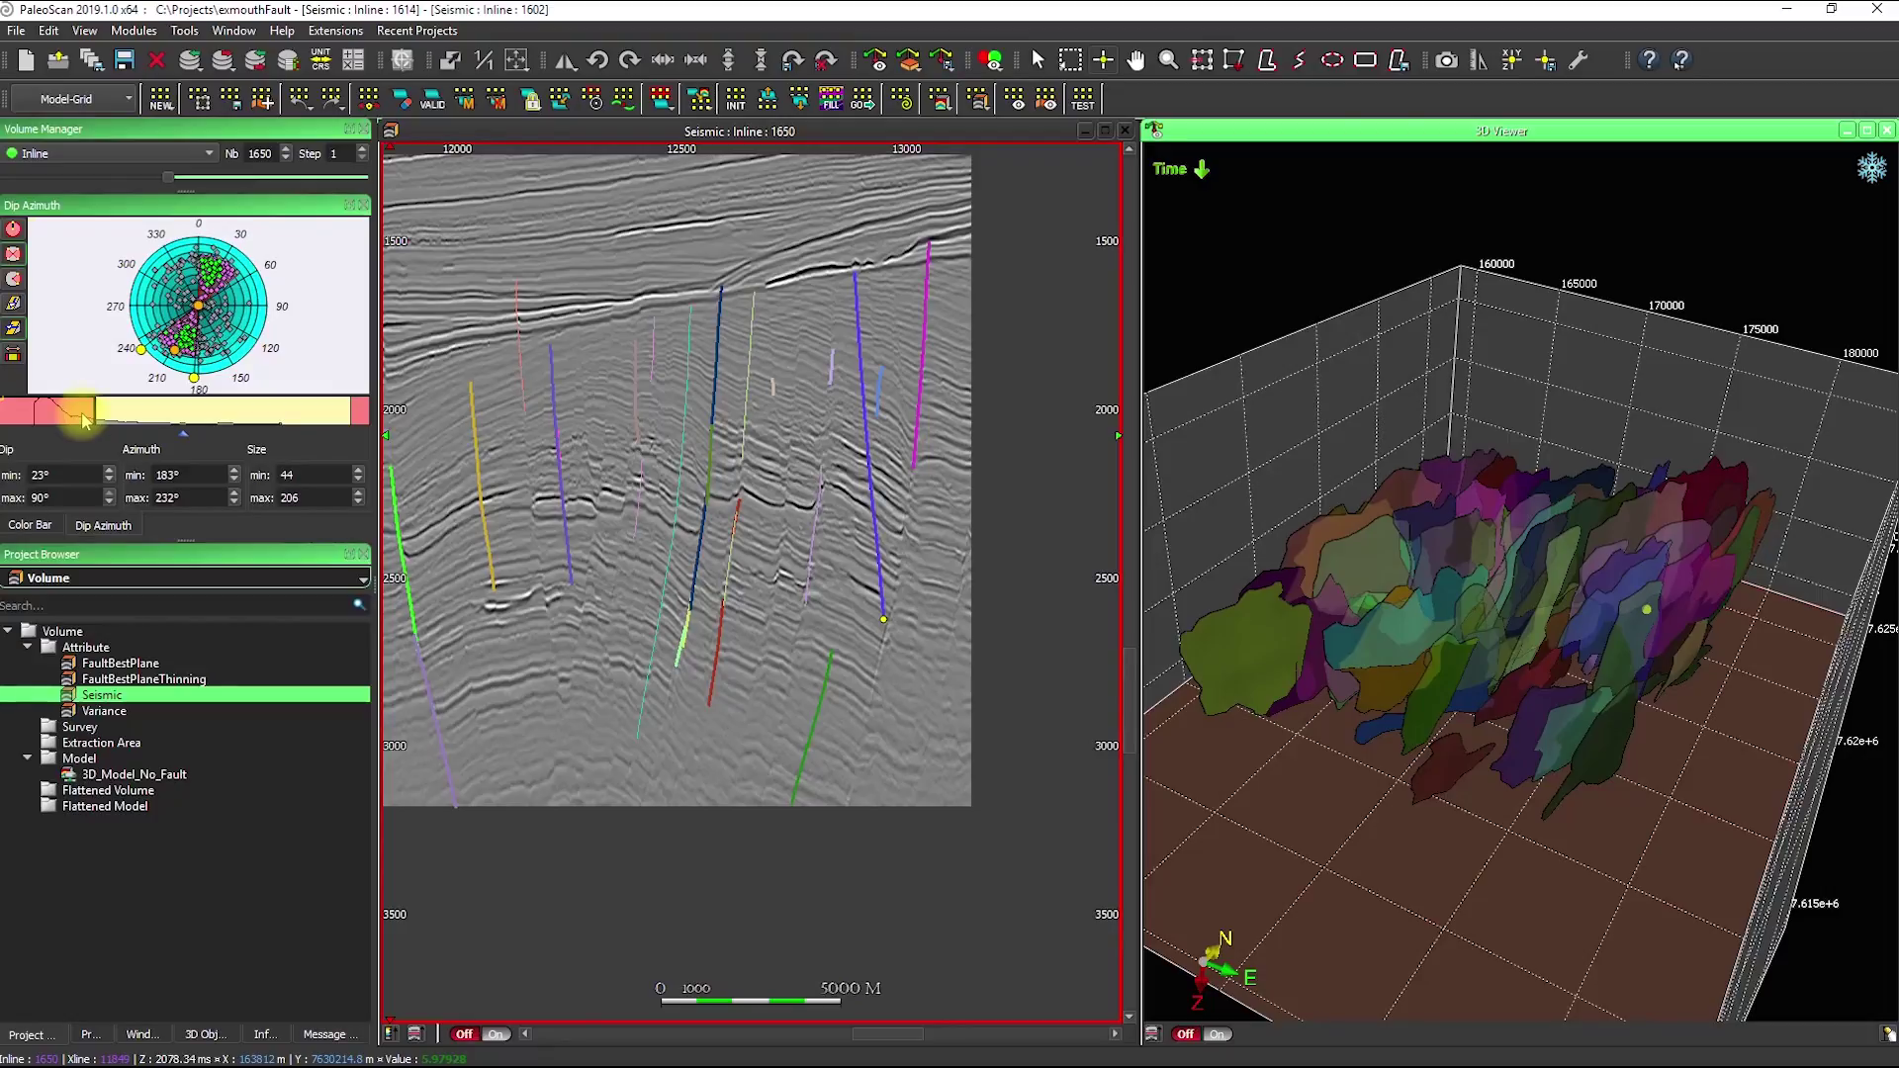
drag(79, 420, 46, 420)
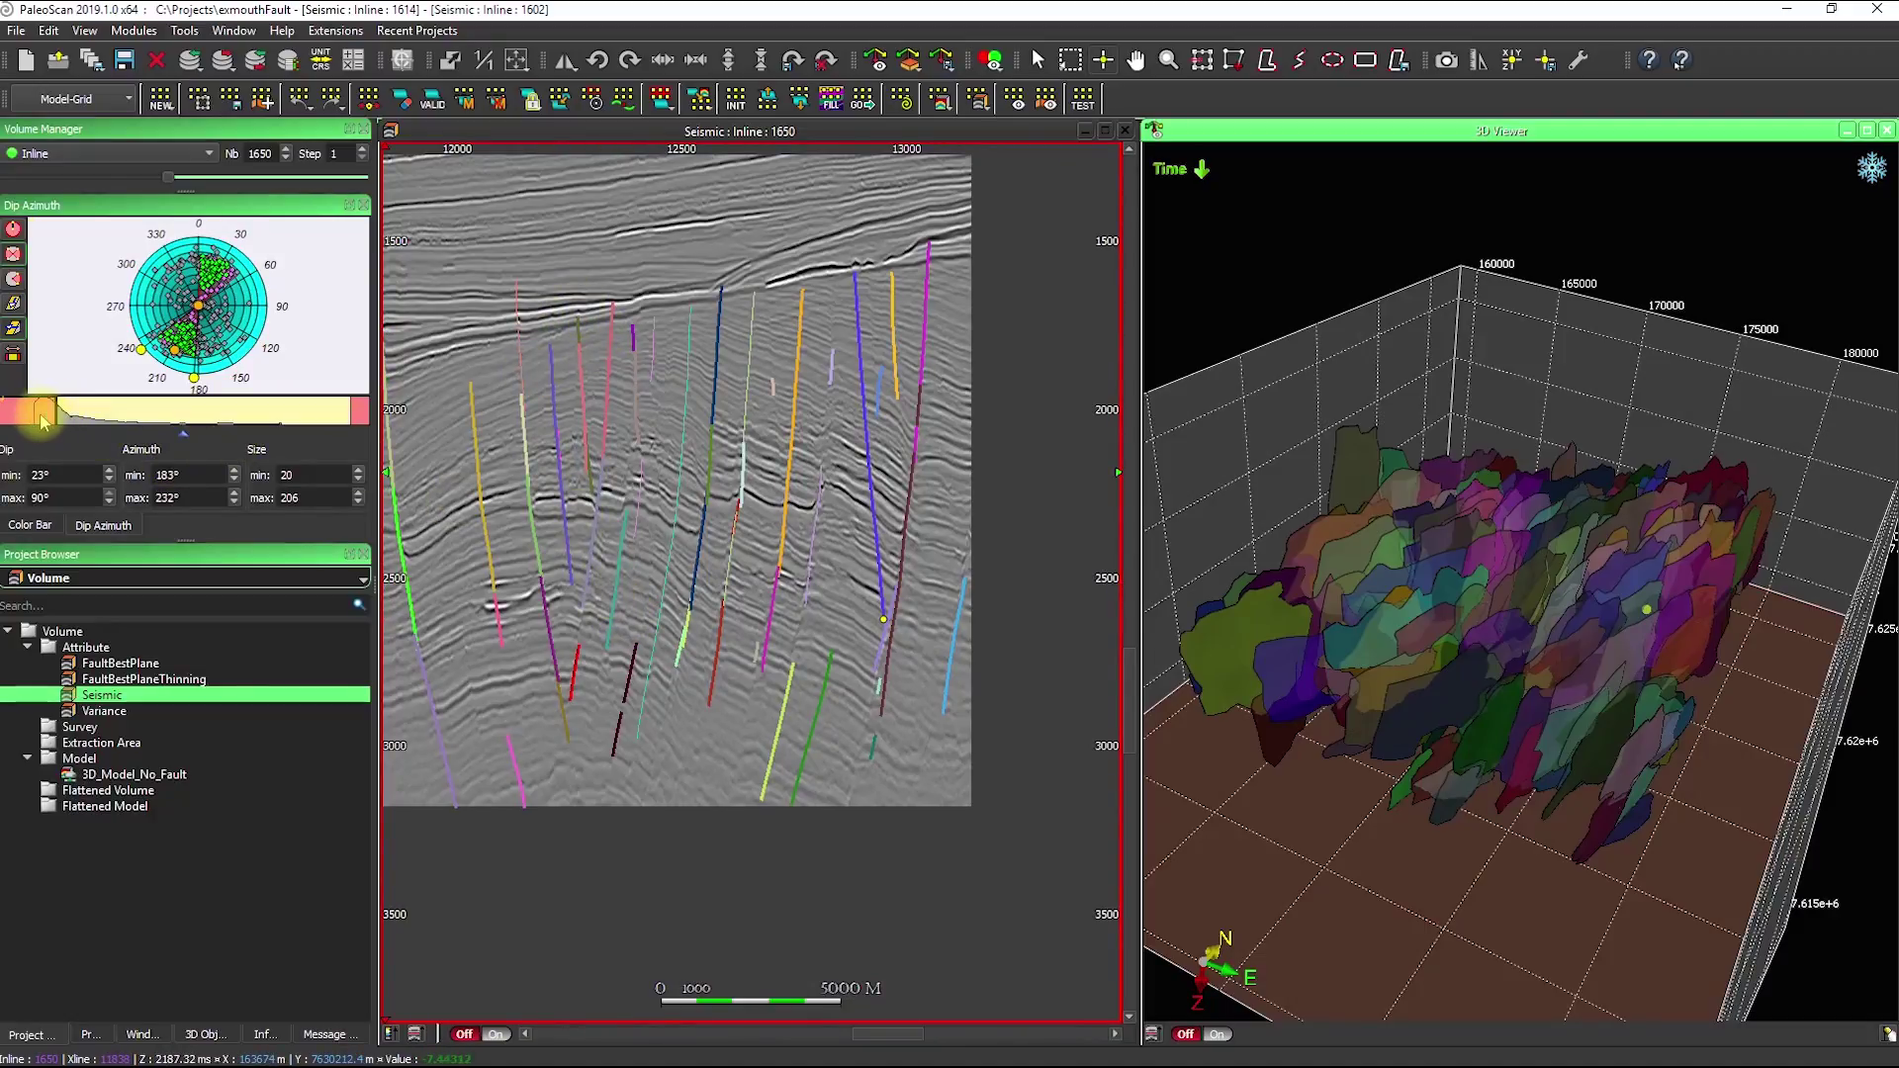
mouse_move(56, 415)
mouse_down()
mouse_move(81, 423)
mouse_move(46, 420)
mouse_up()
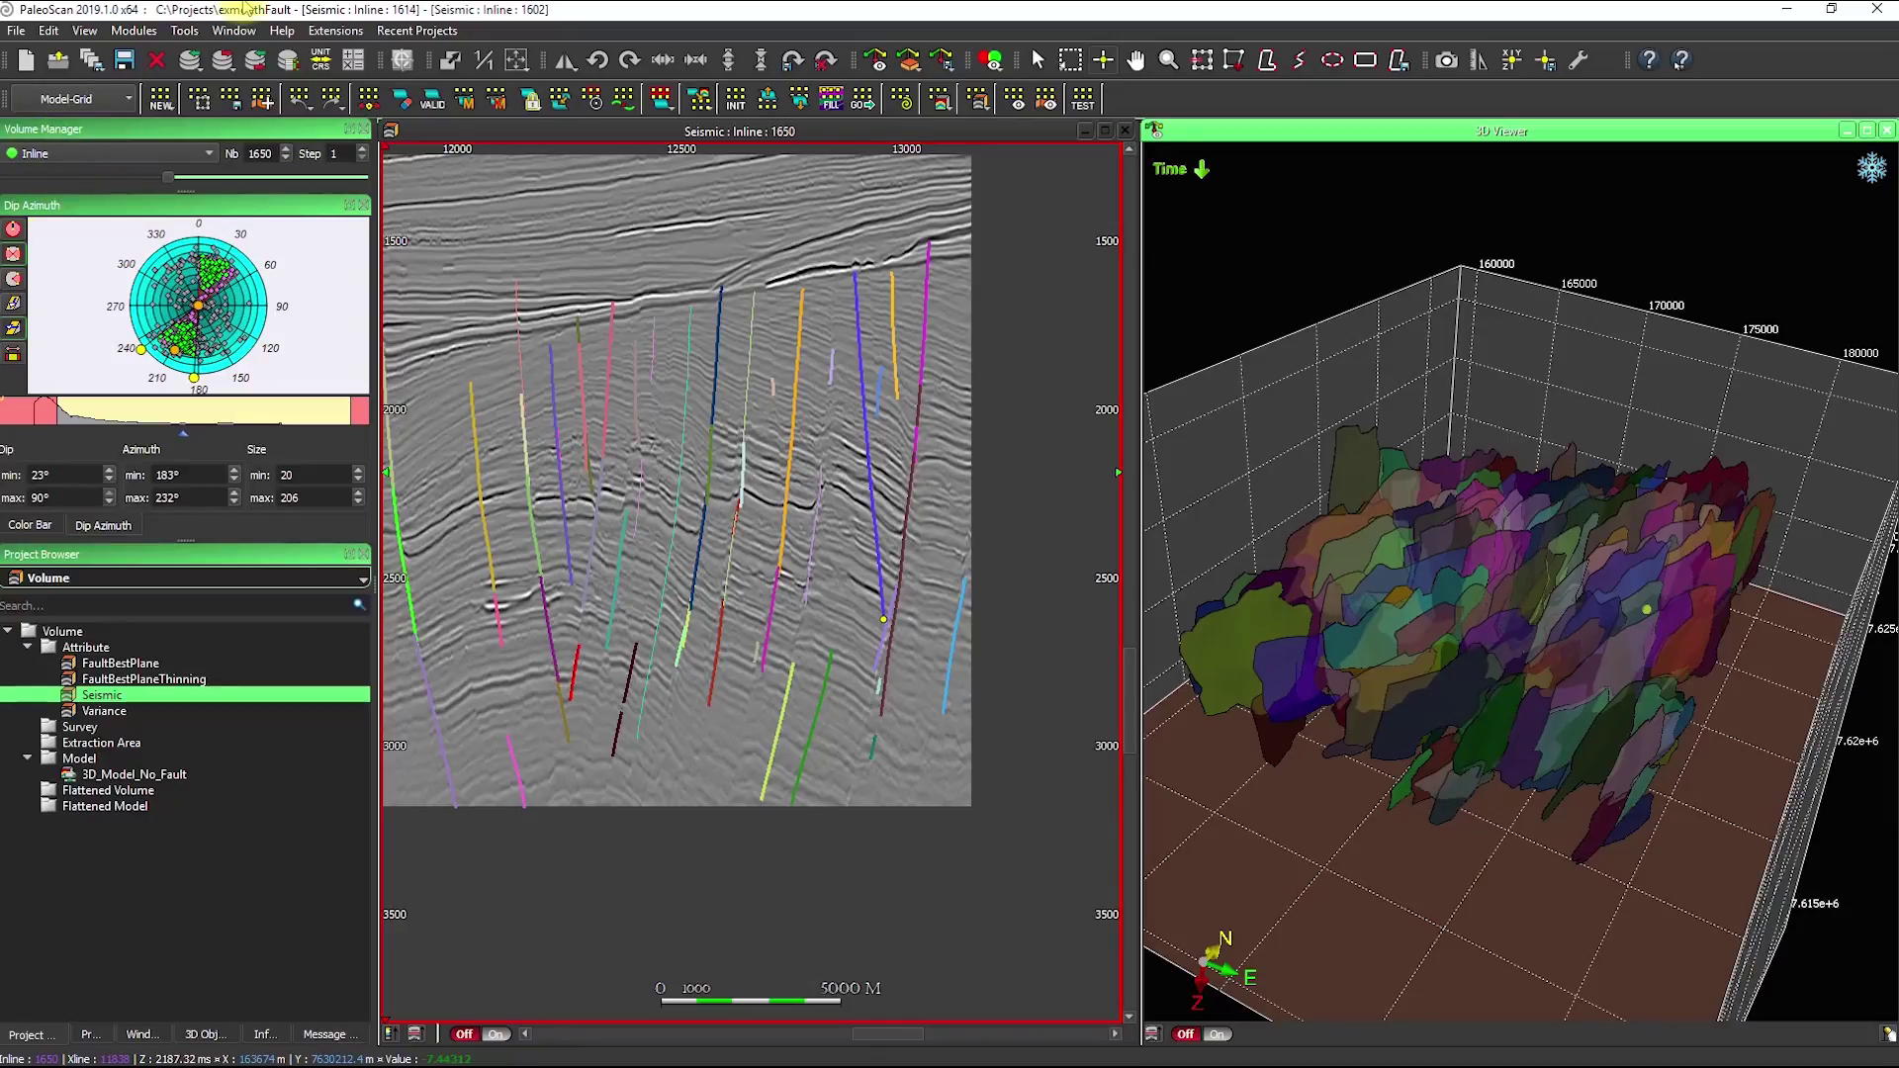
scroll(841, 447, down, 4)
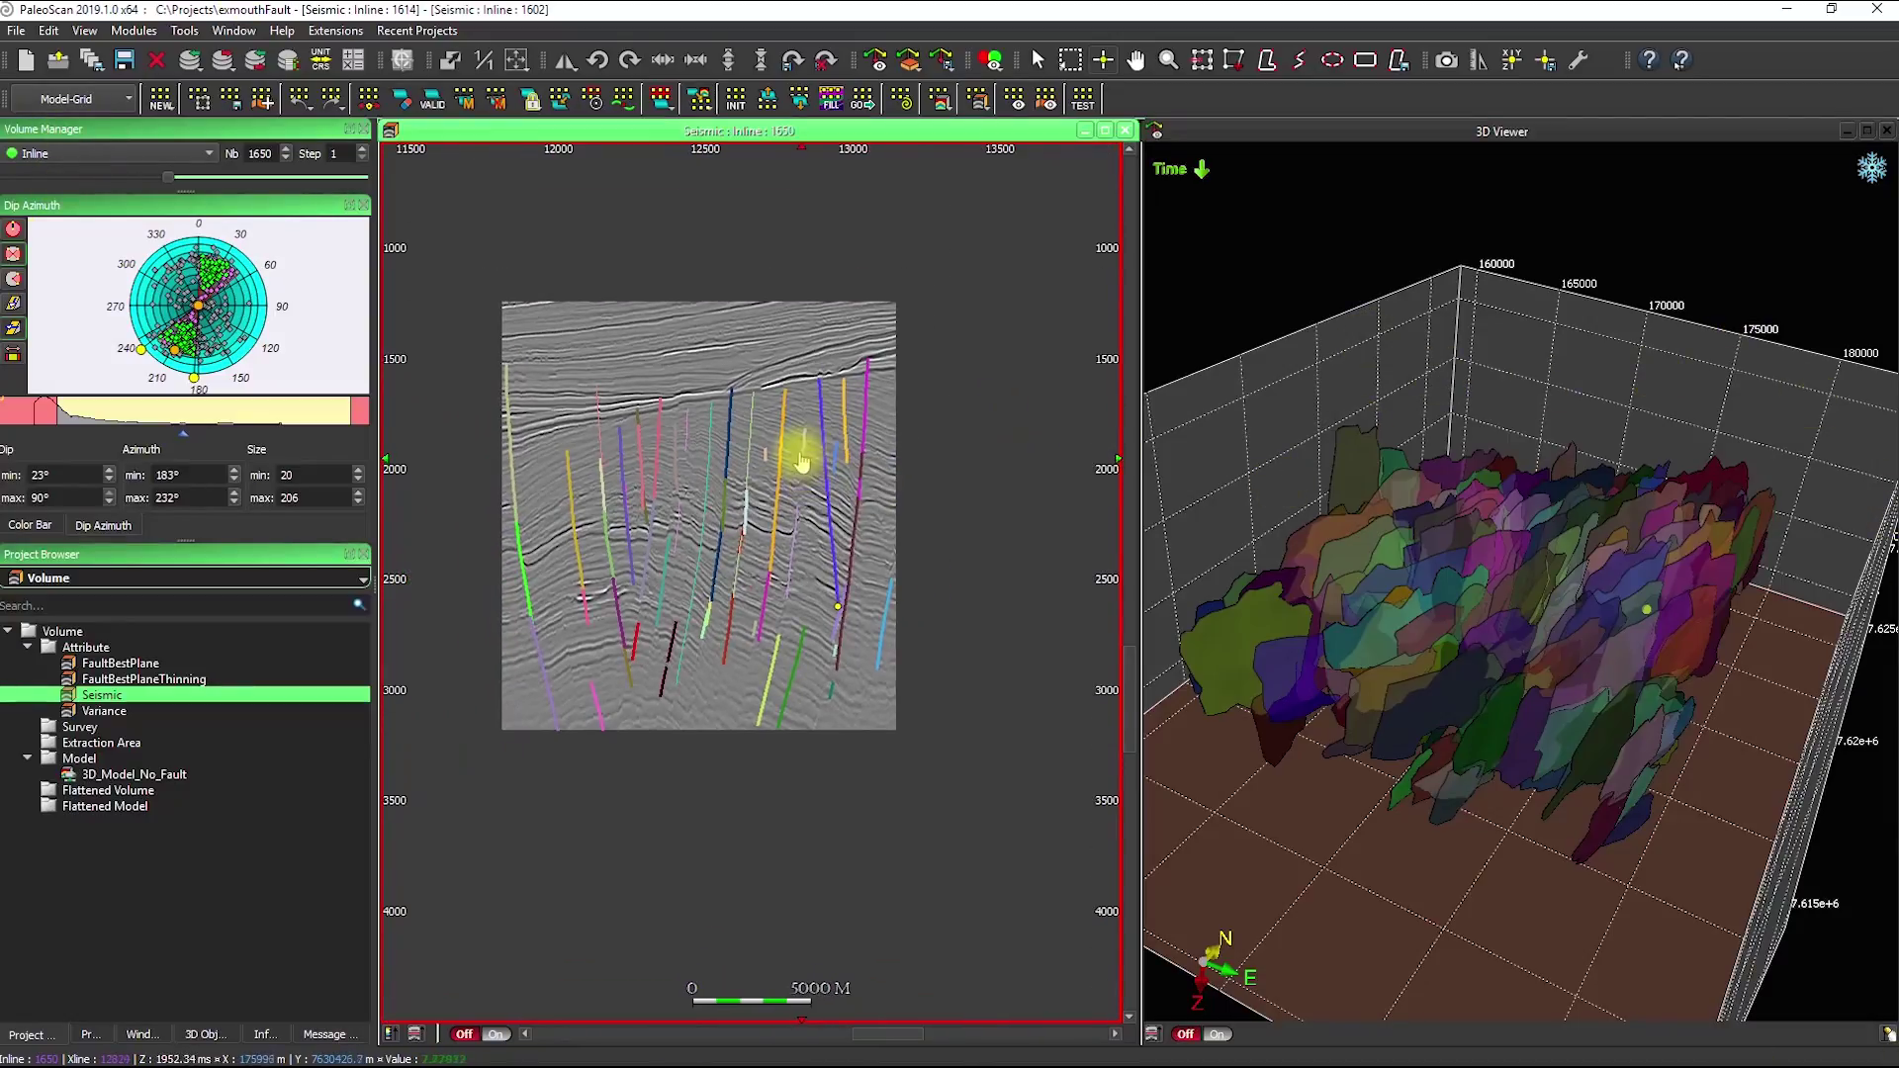
middle_drag(802, 465, 829, 482)
scroll(776, 483, up, 3)
scroll(767, 483, up, 1)
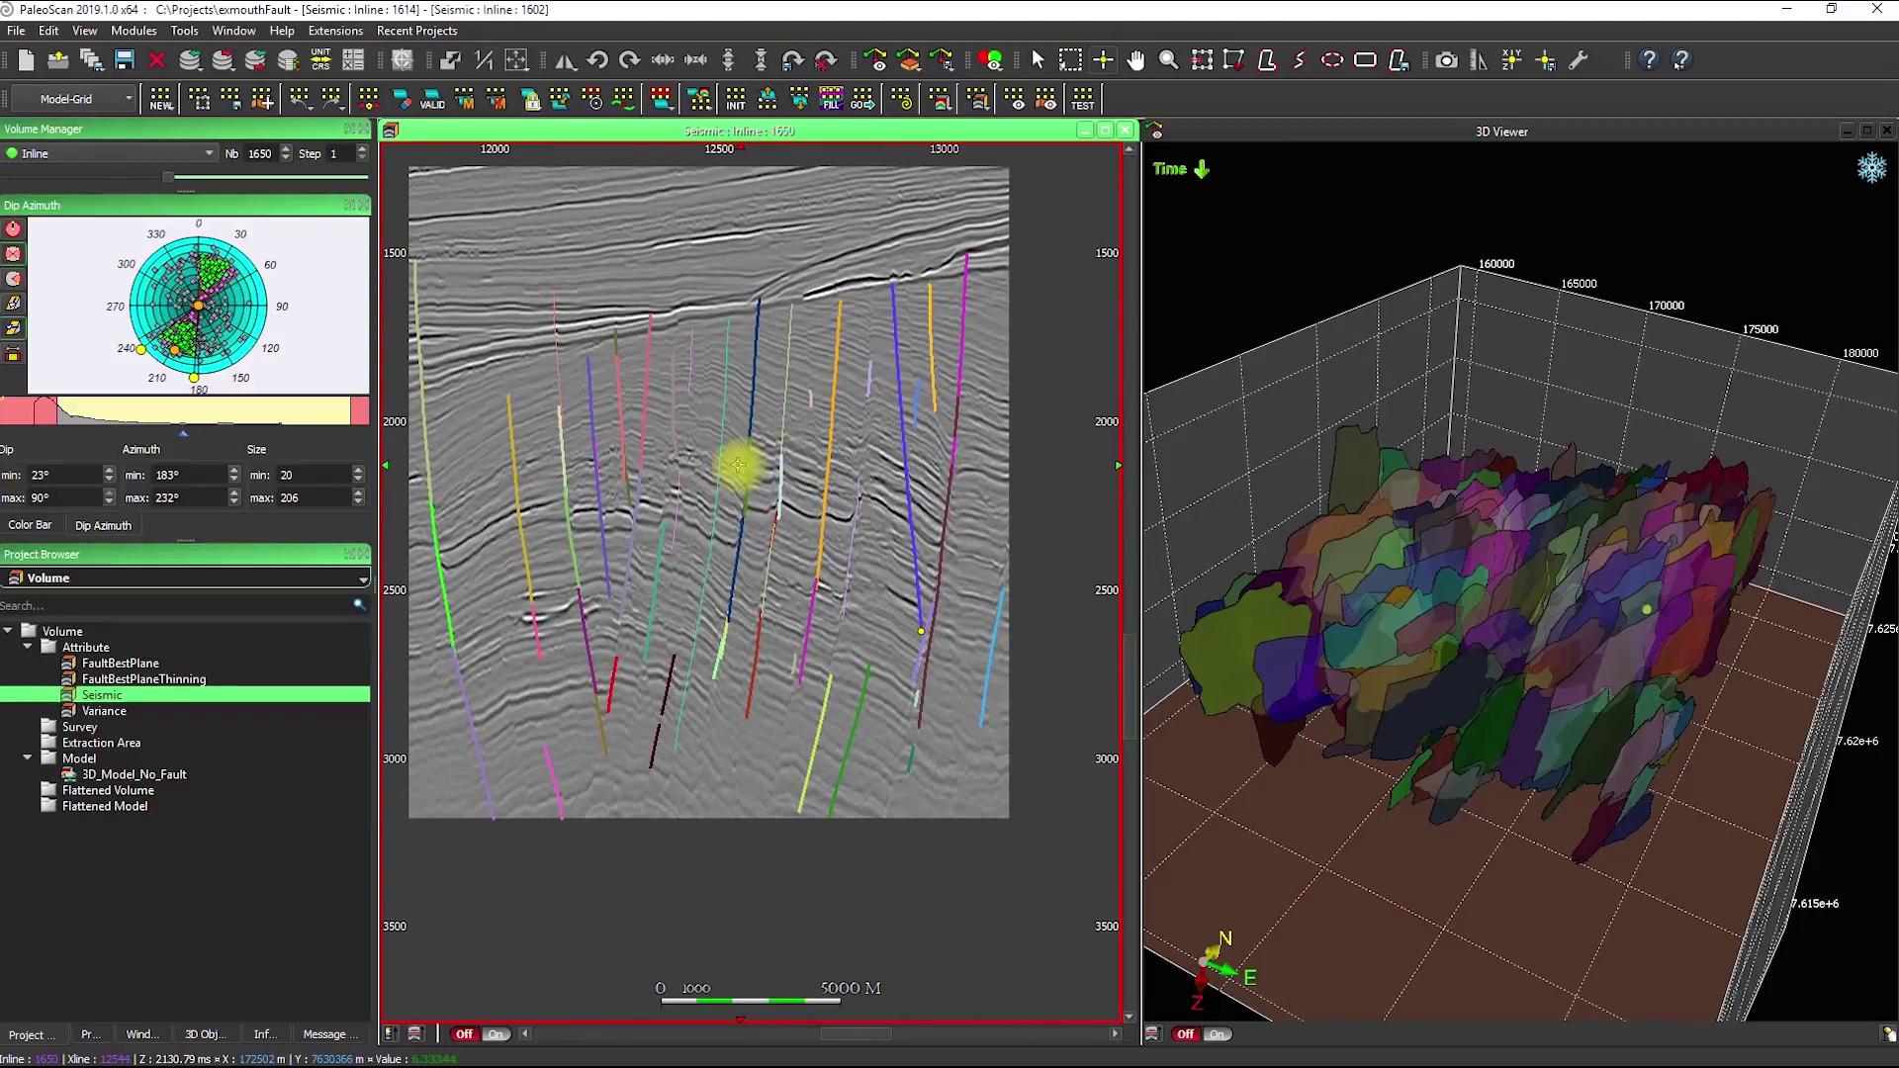
Start saving the faults in an extraction area, creating the area from the Seismic volume.
click(62, 99)
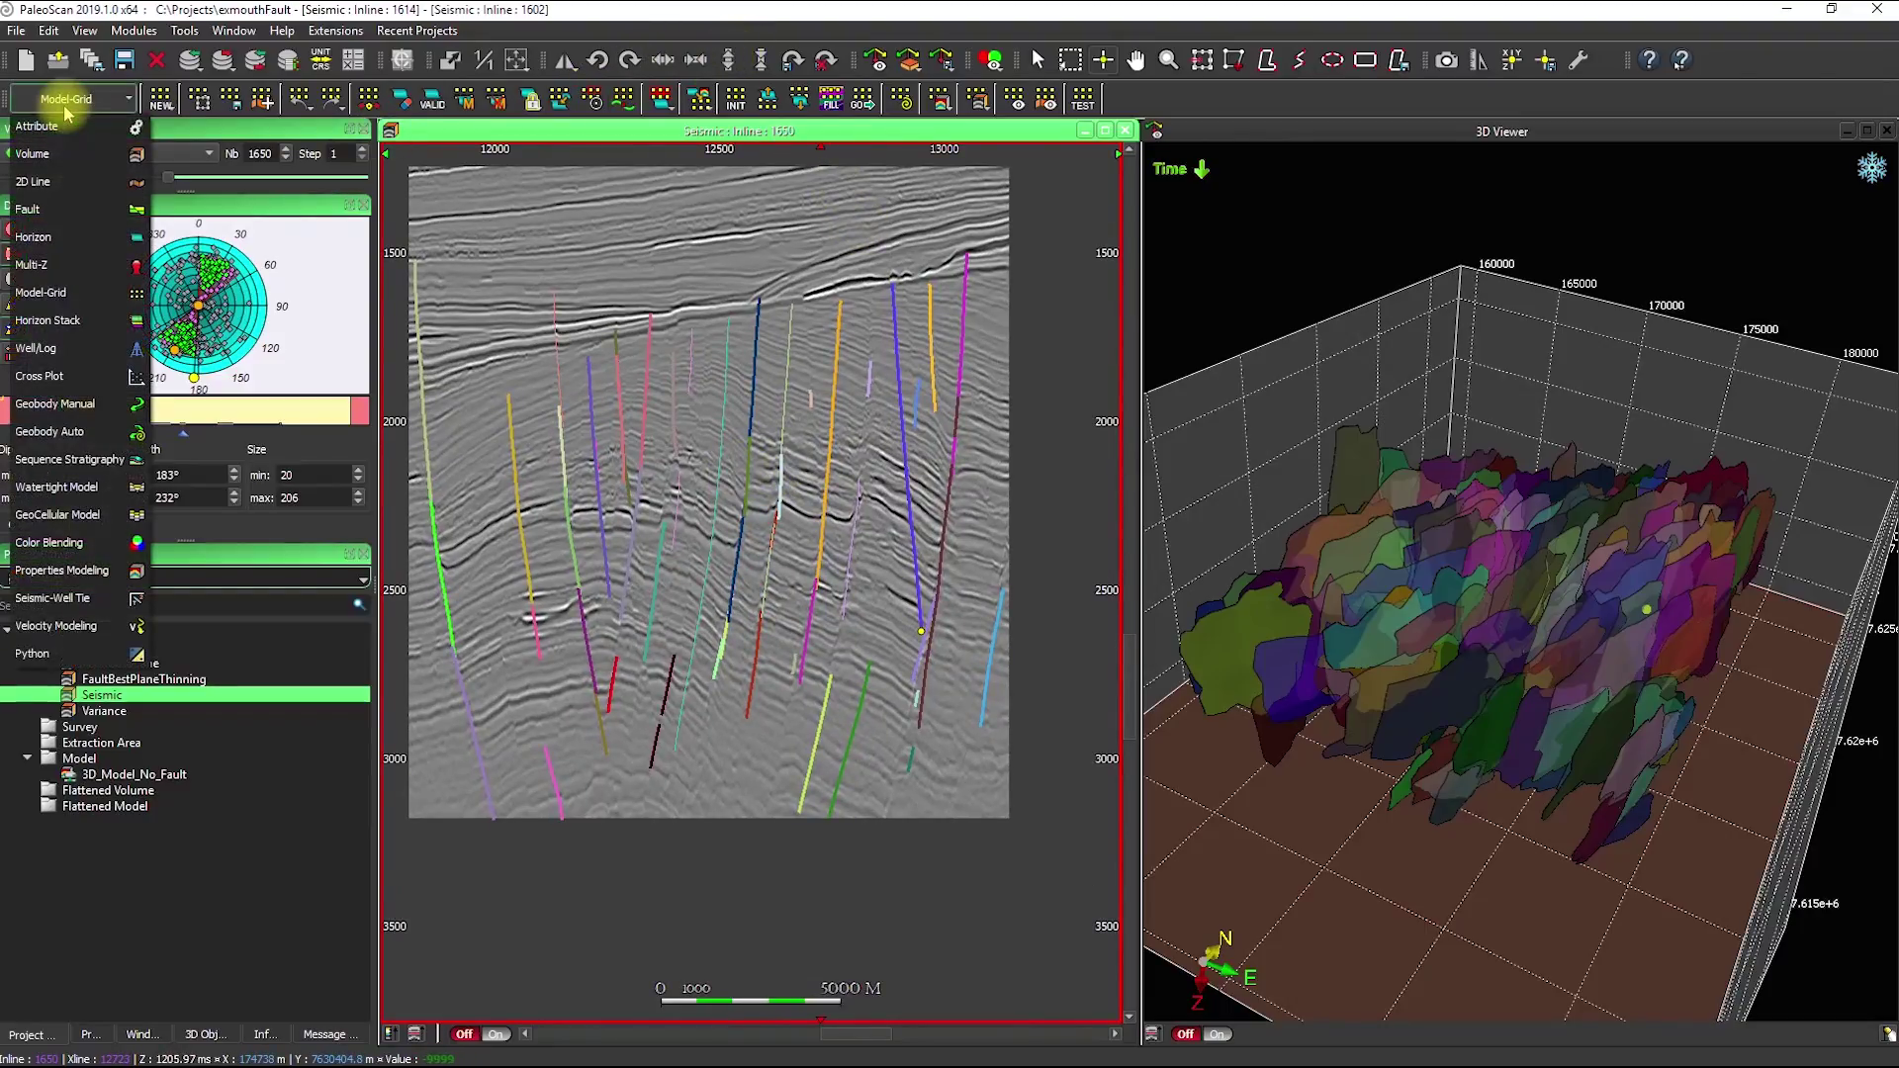
click(87, 211)
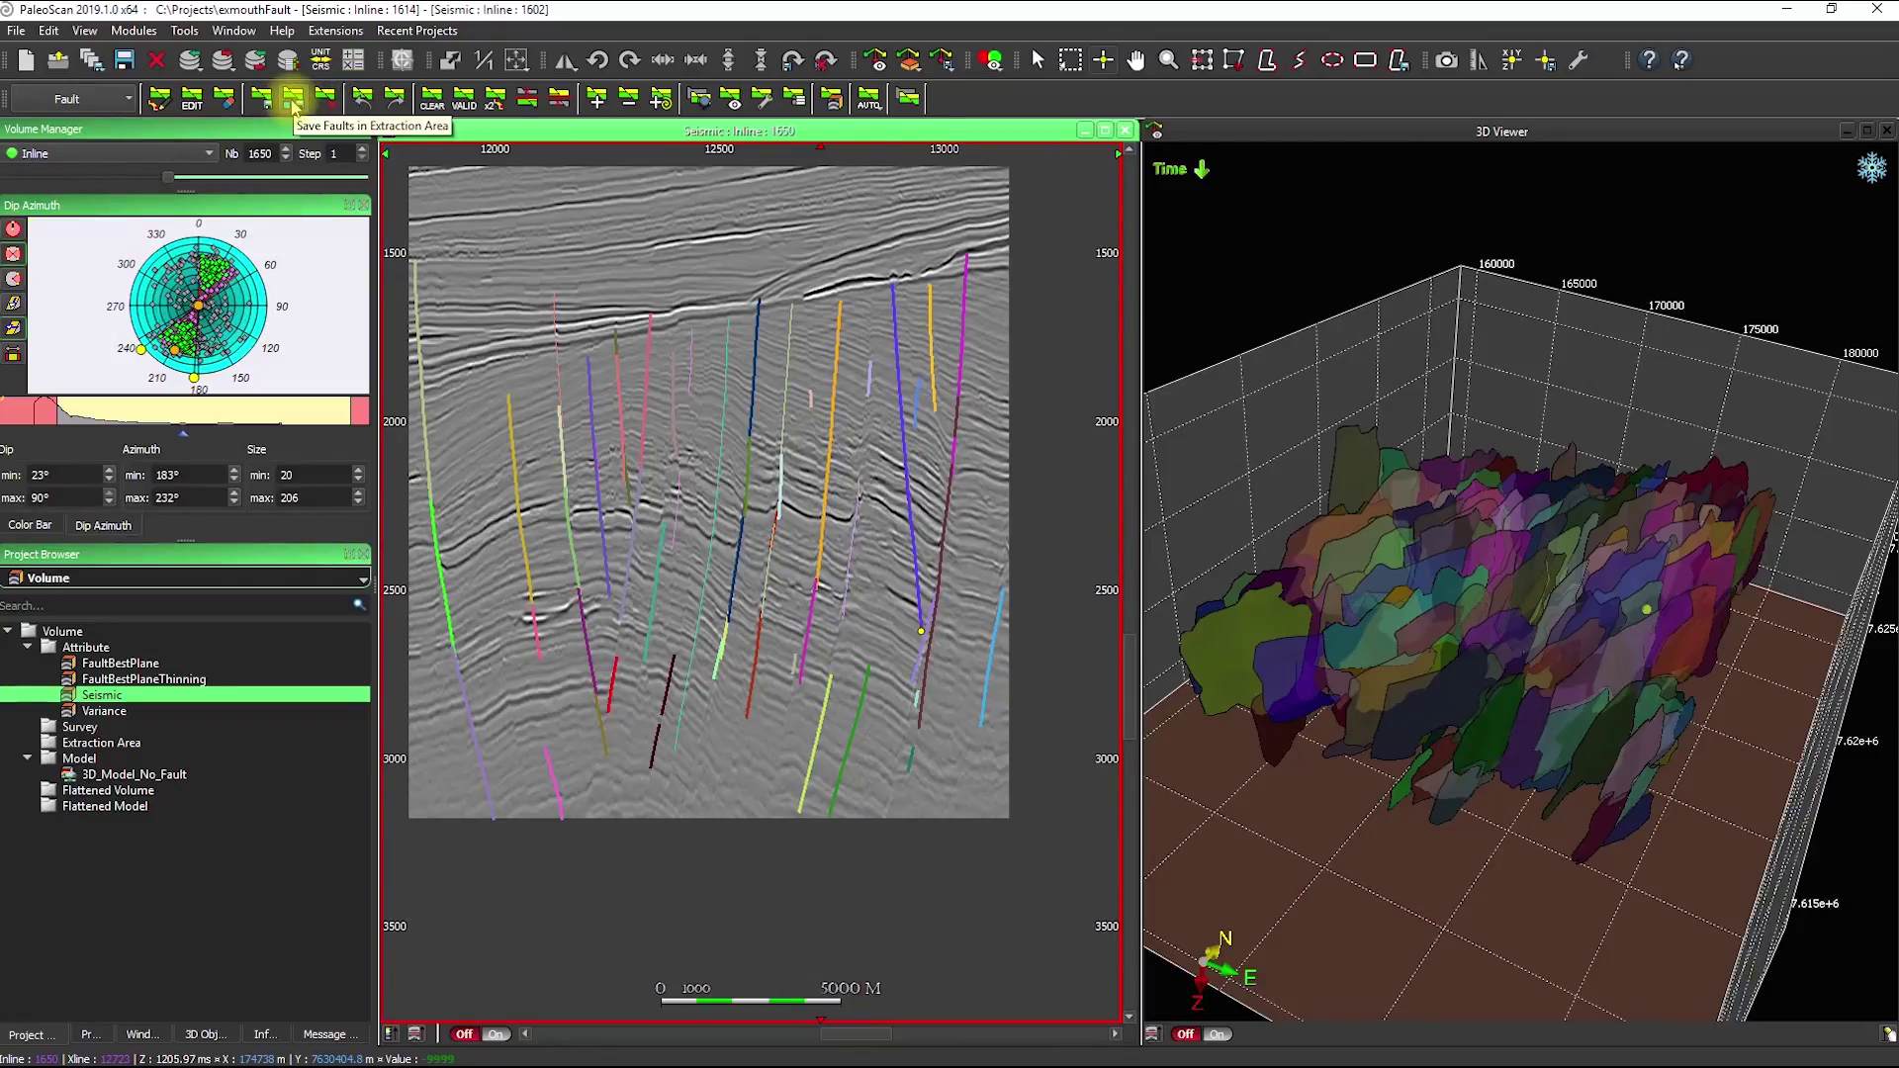
click(293, 99)
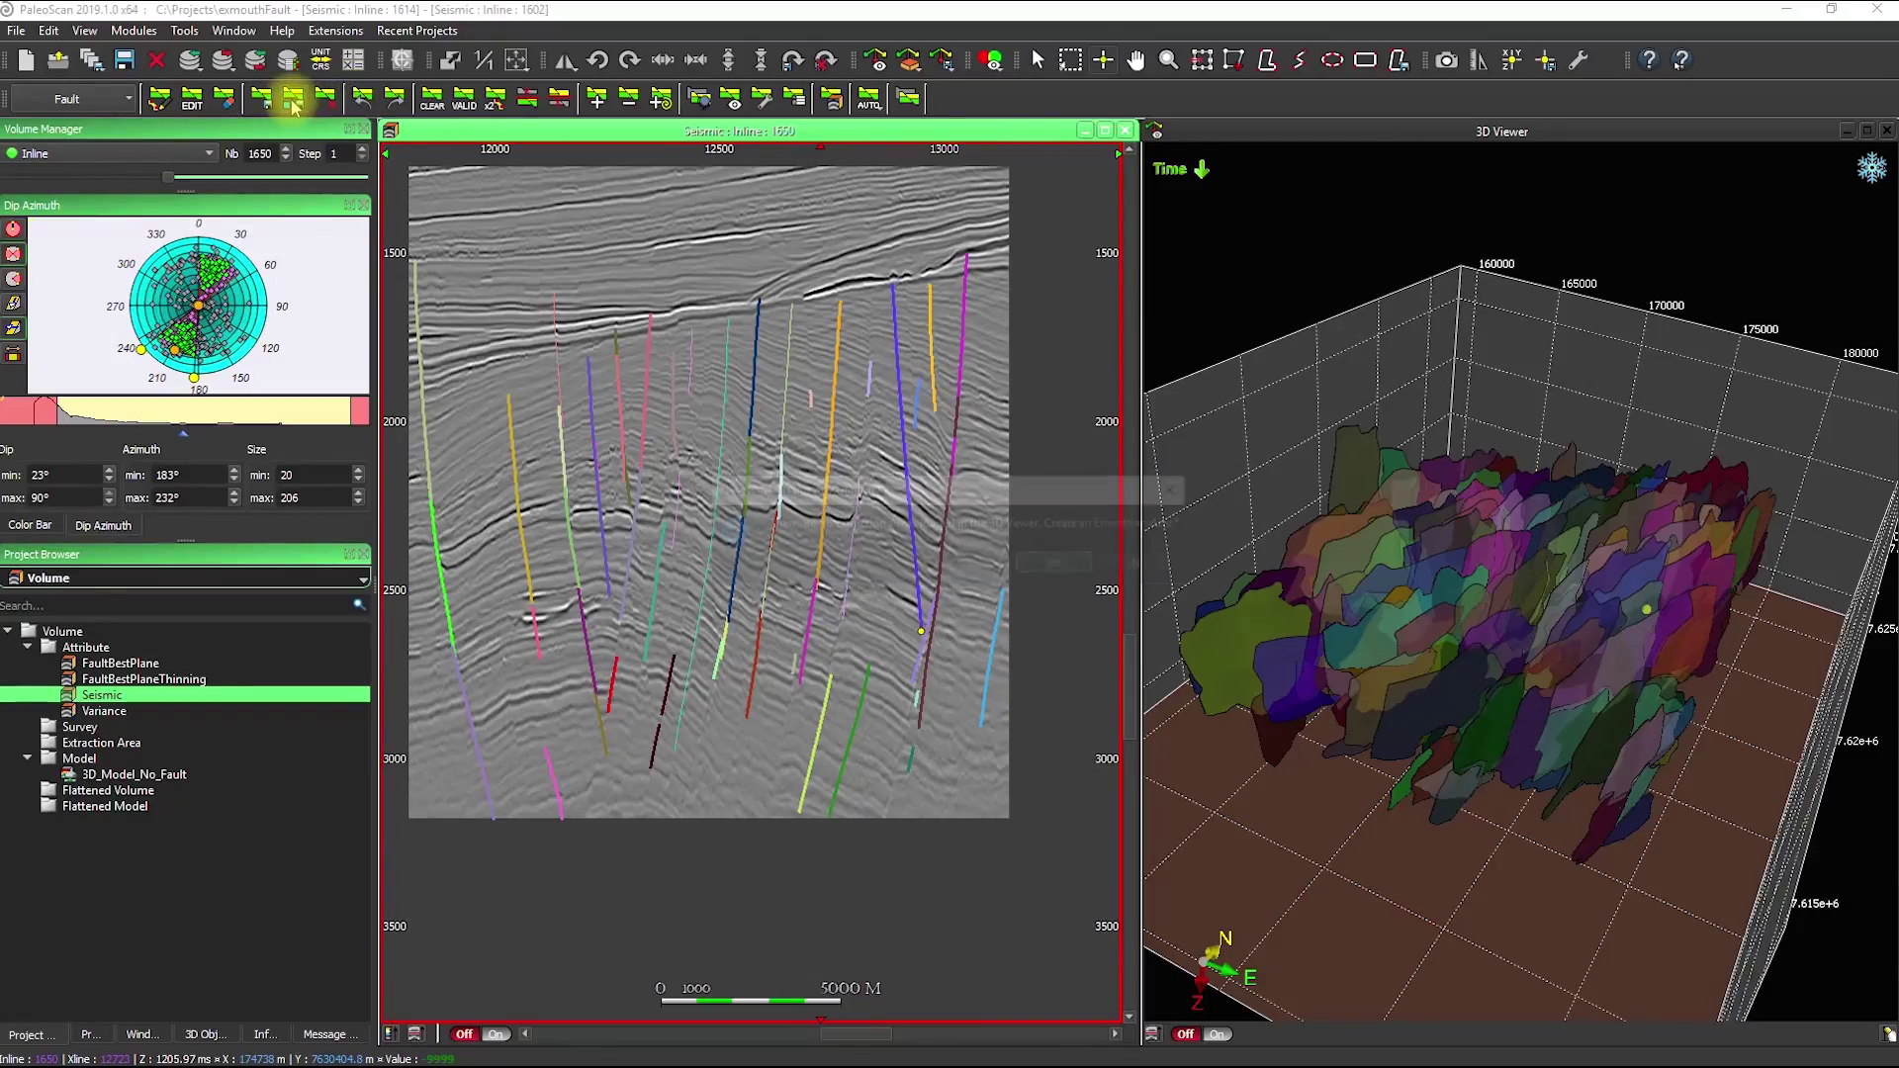
click(1059, 565)
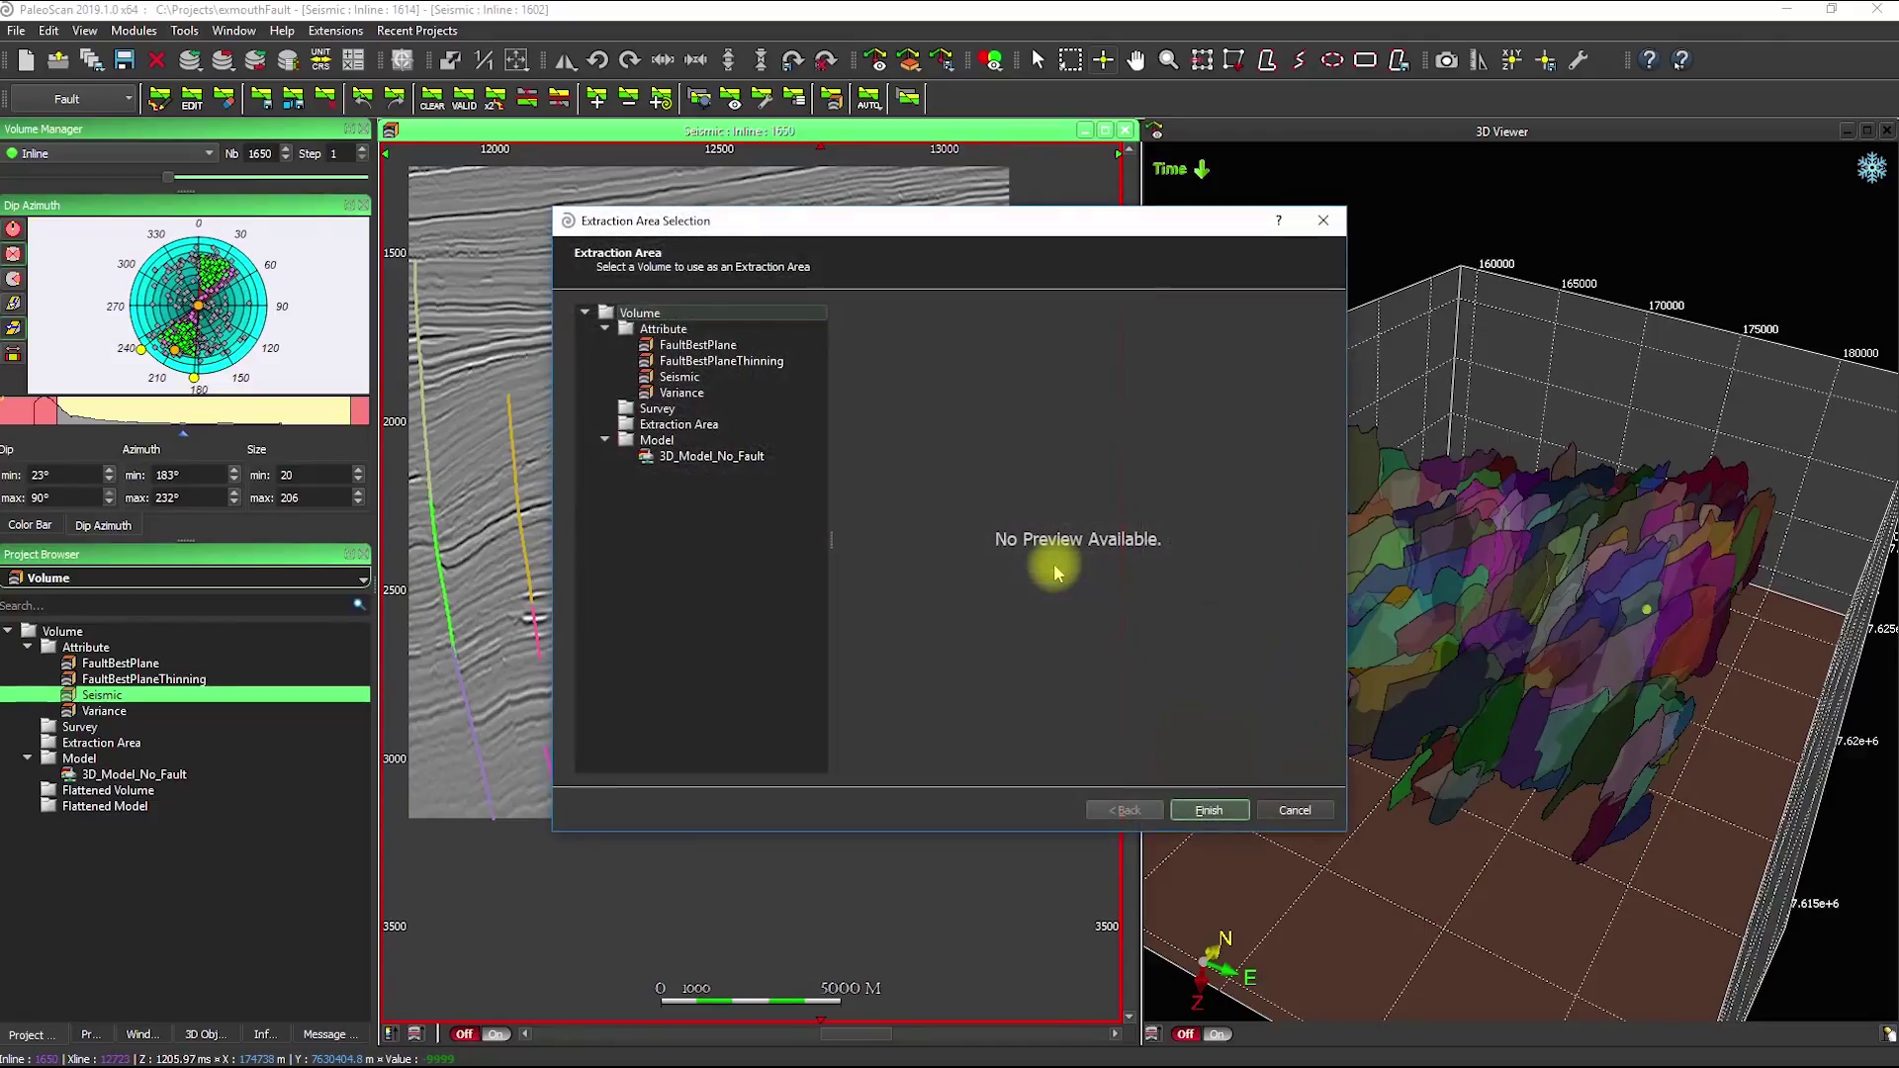
click(679, 377)
click(1209, 809)
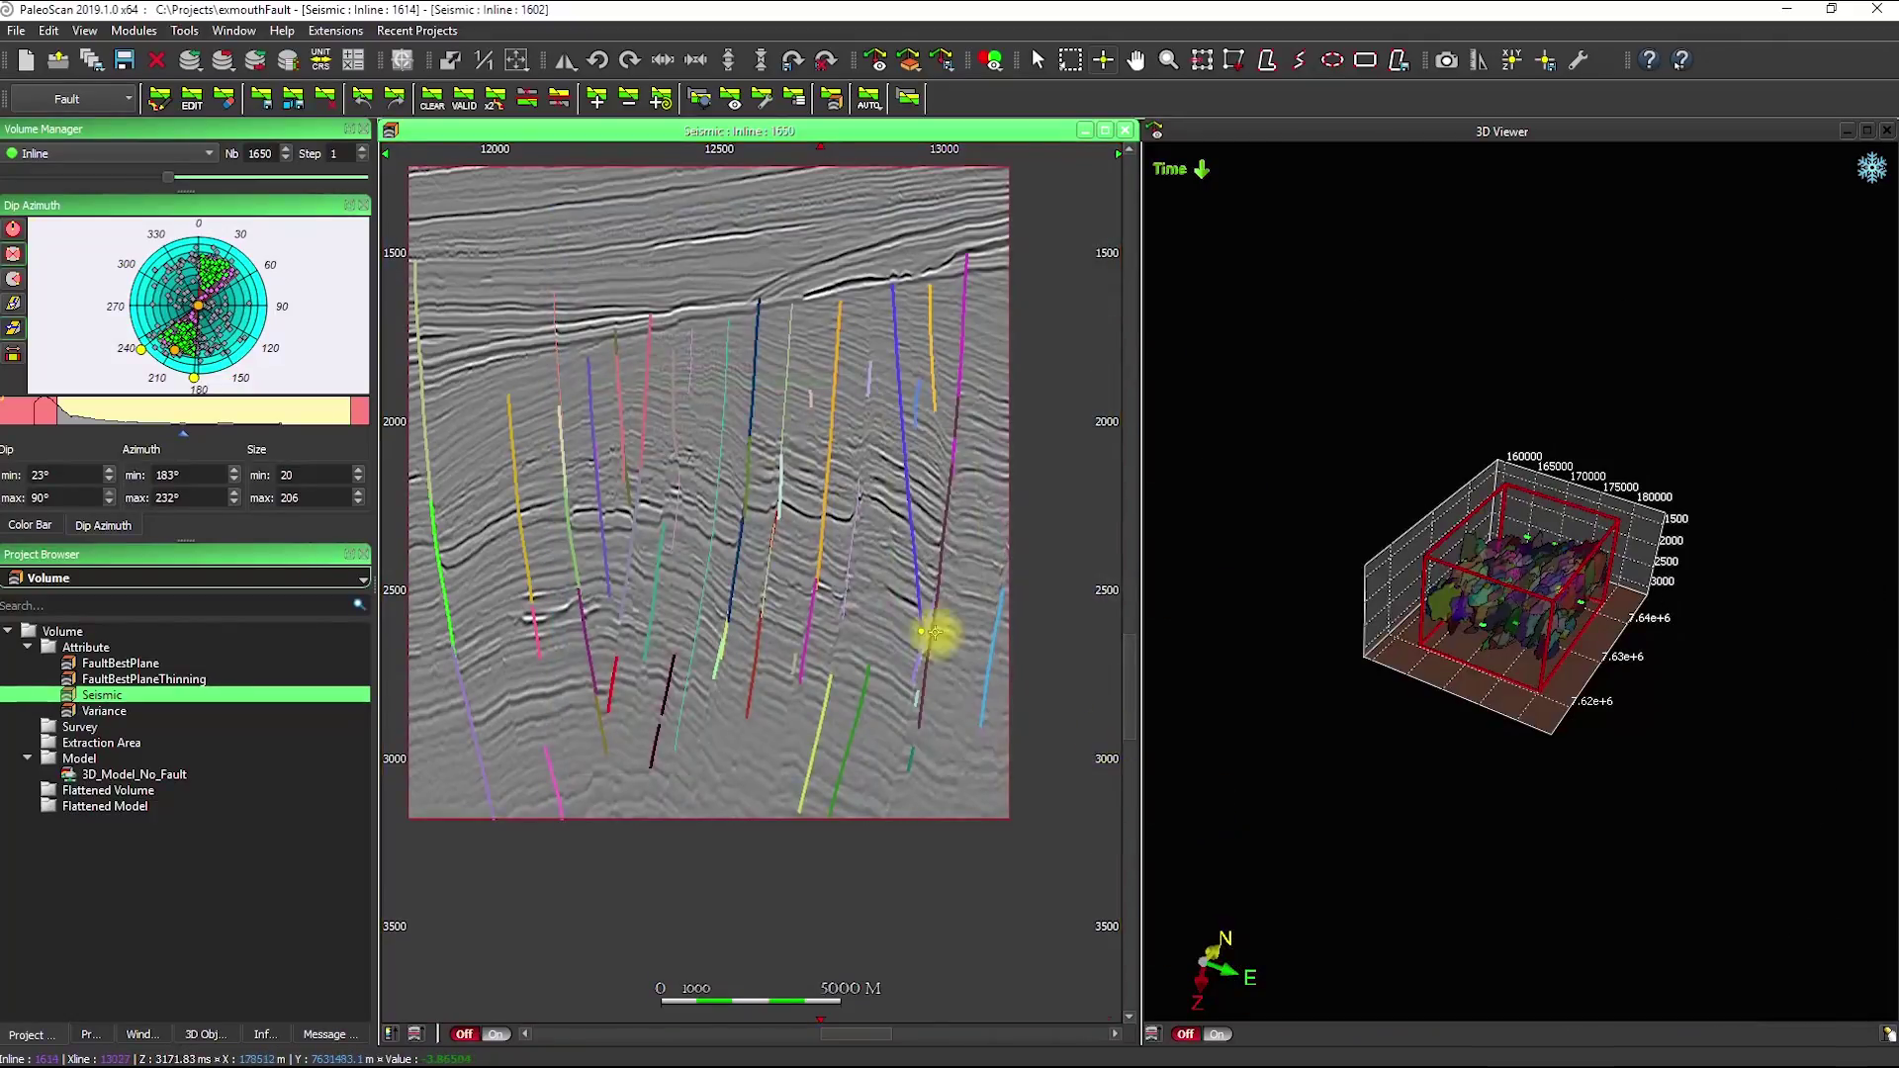
Shrink the extraction area on inline 1650 to about crosslines 12400–13000 and about 1550–2650 ms.
scroll(582, 334, down, 7)
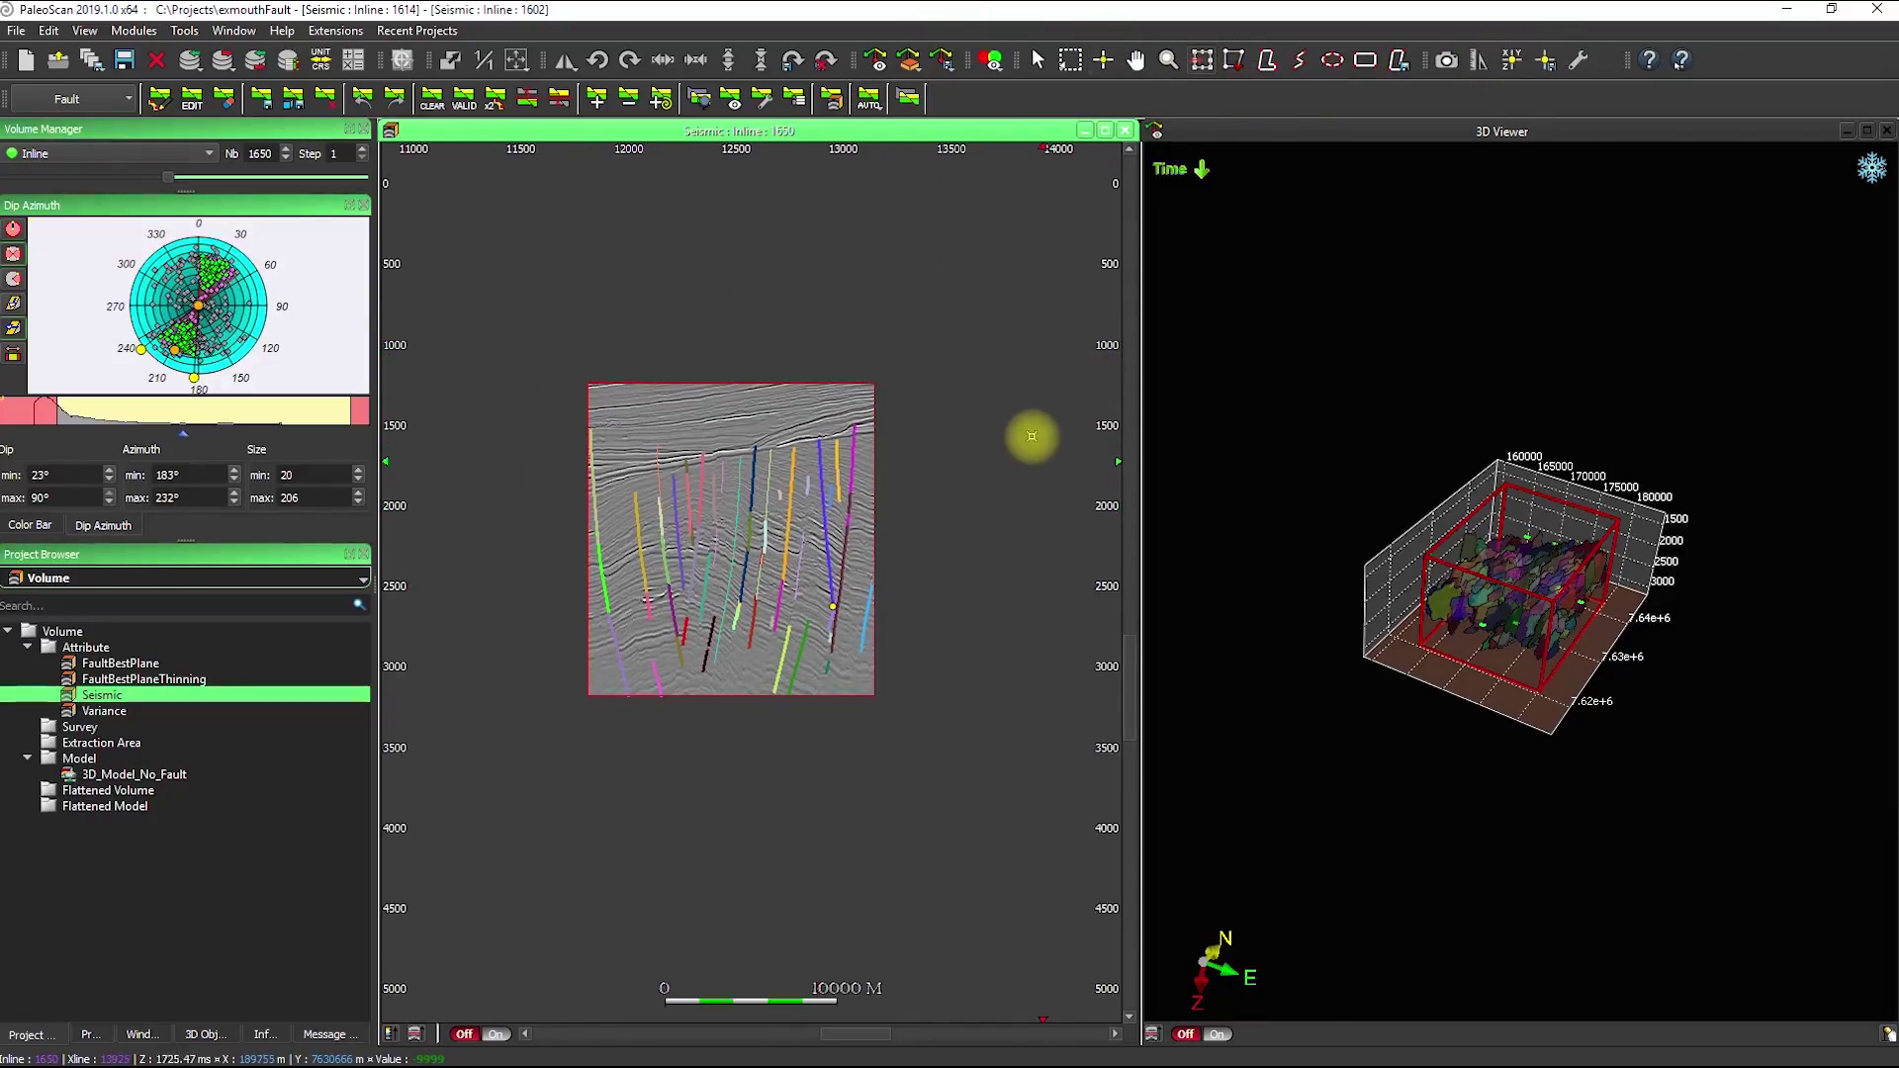
click(879, 443)
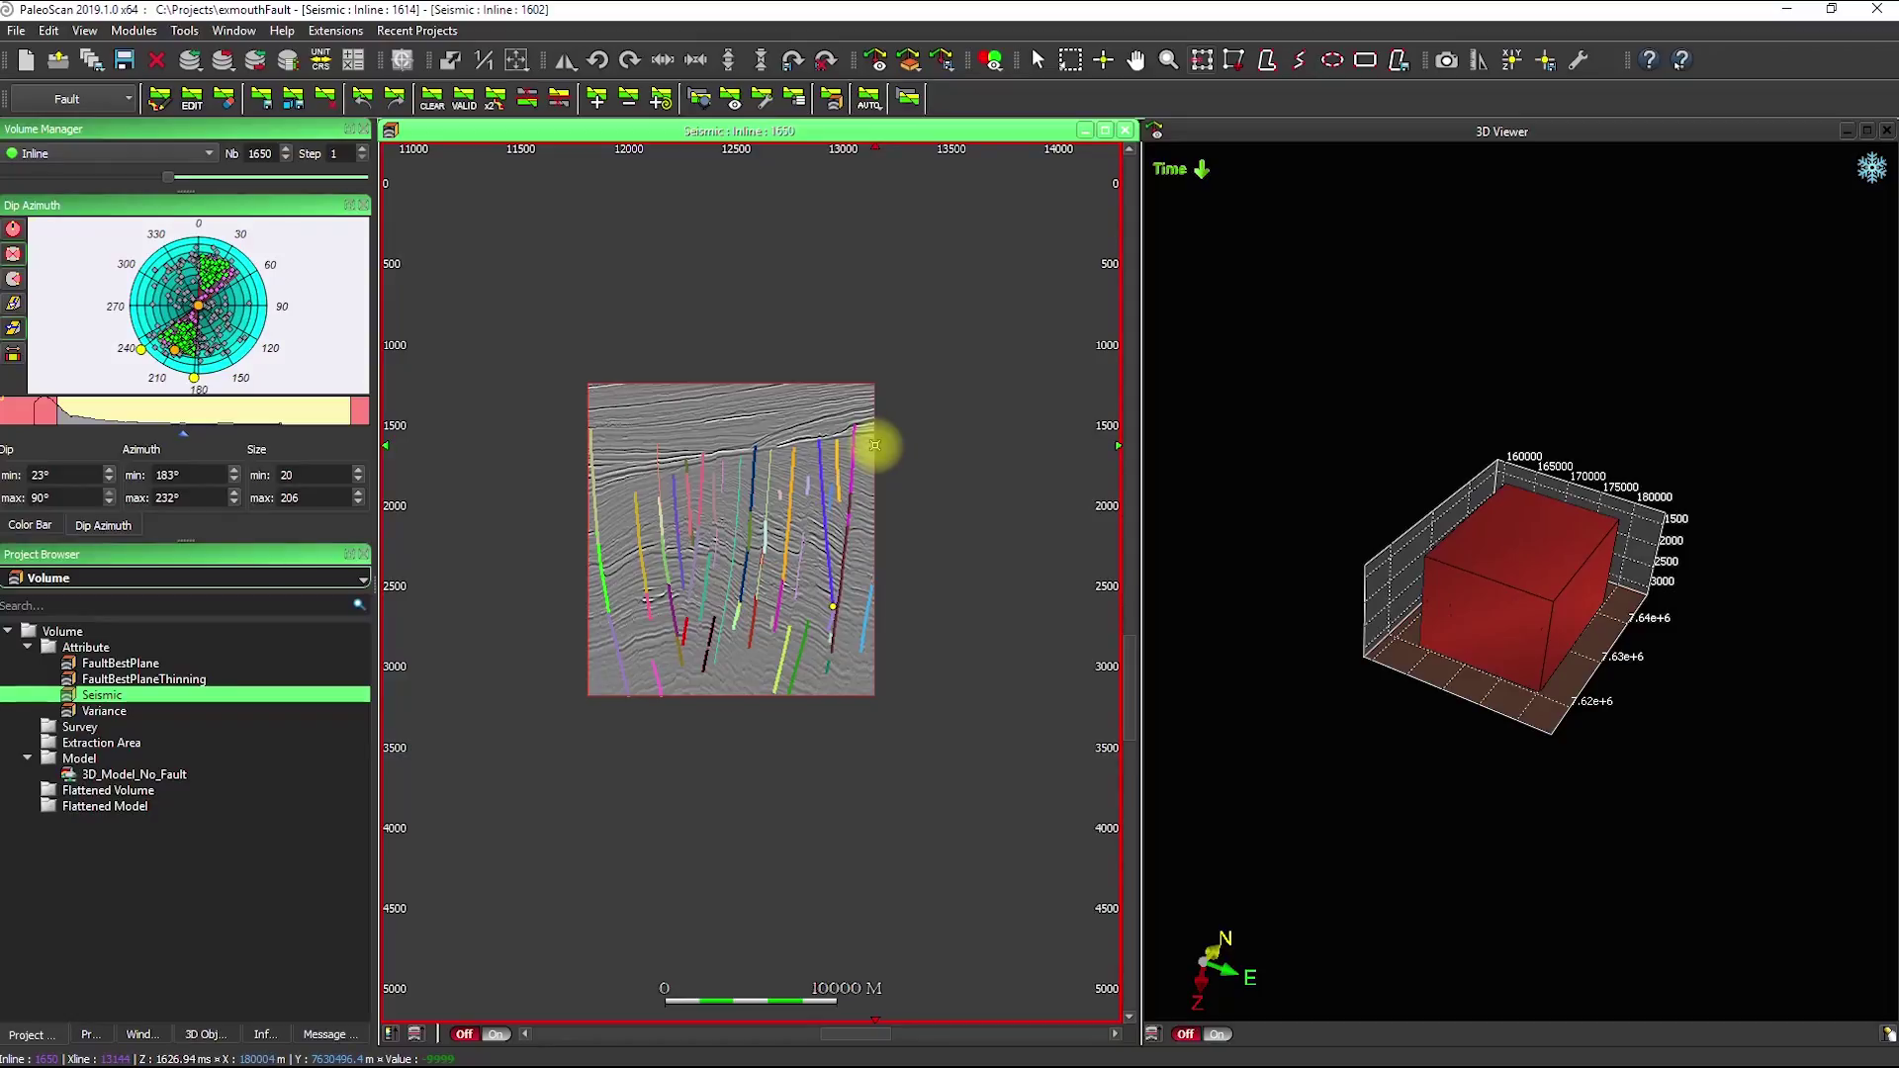
drag(732, 385, 732, 518)
drag(587, 606, 774, 520)
click(1543, 604)
Adjust the extraction area's extent along the inline direction around the faults in the 3D viewer.
scroll(1519, 524, up, 5)
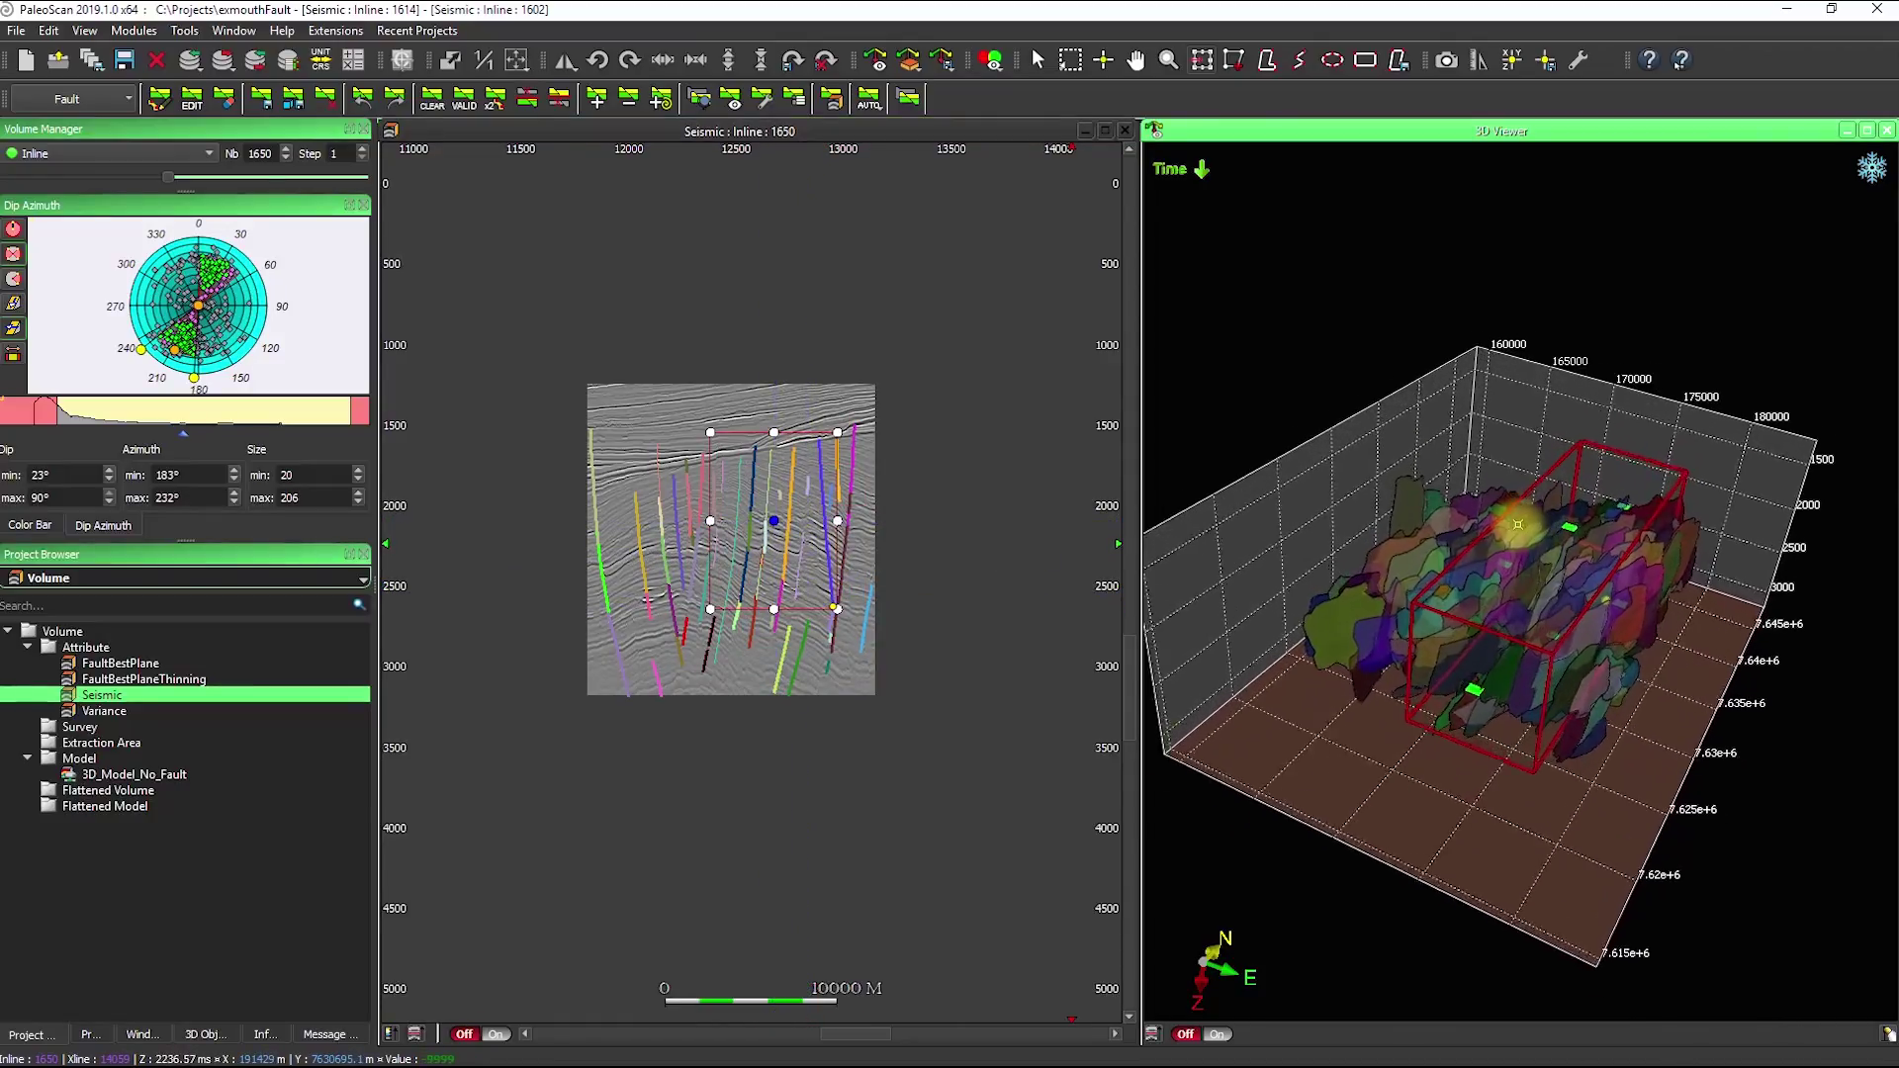
scroll(1491, 626, up, 3)
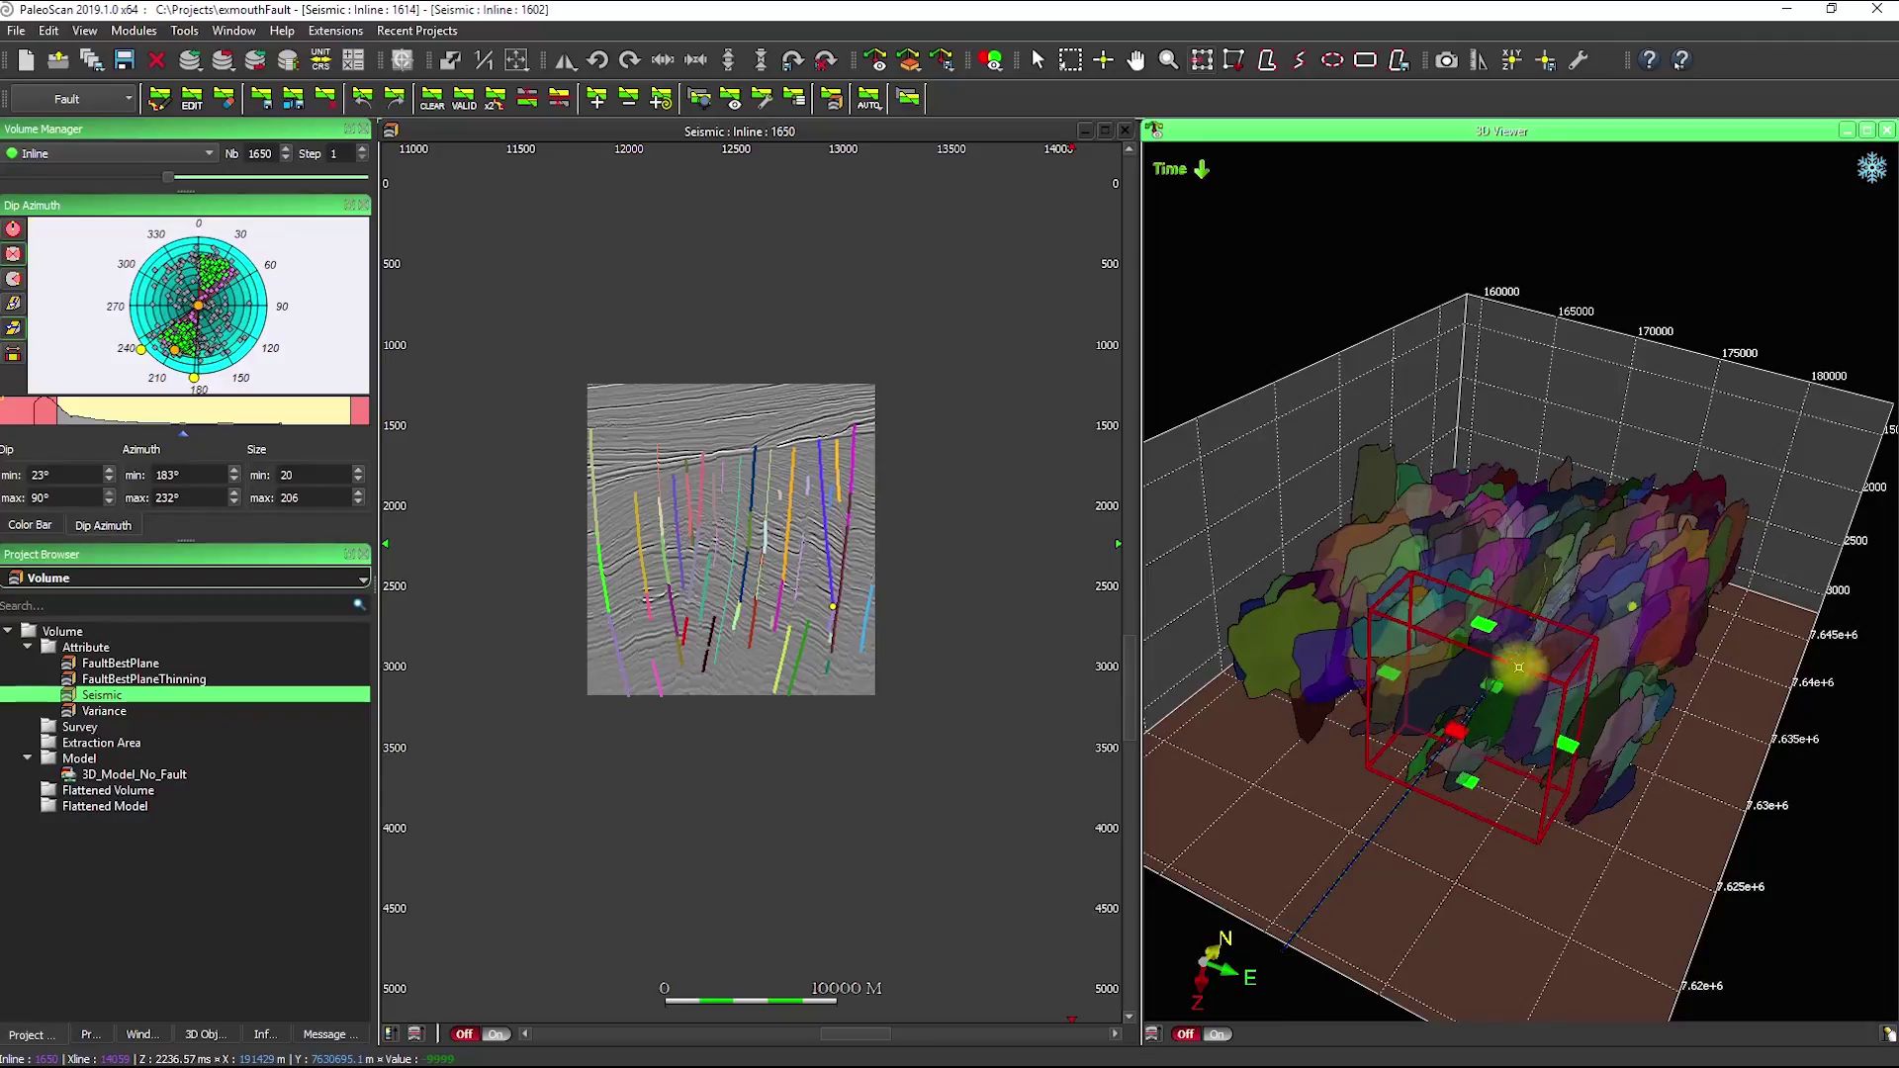
drag(1518, 668, 1633, 564)
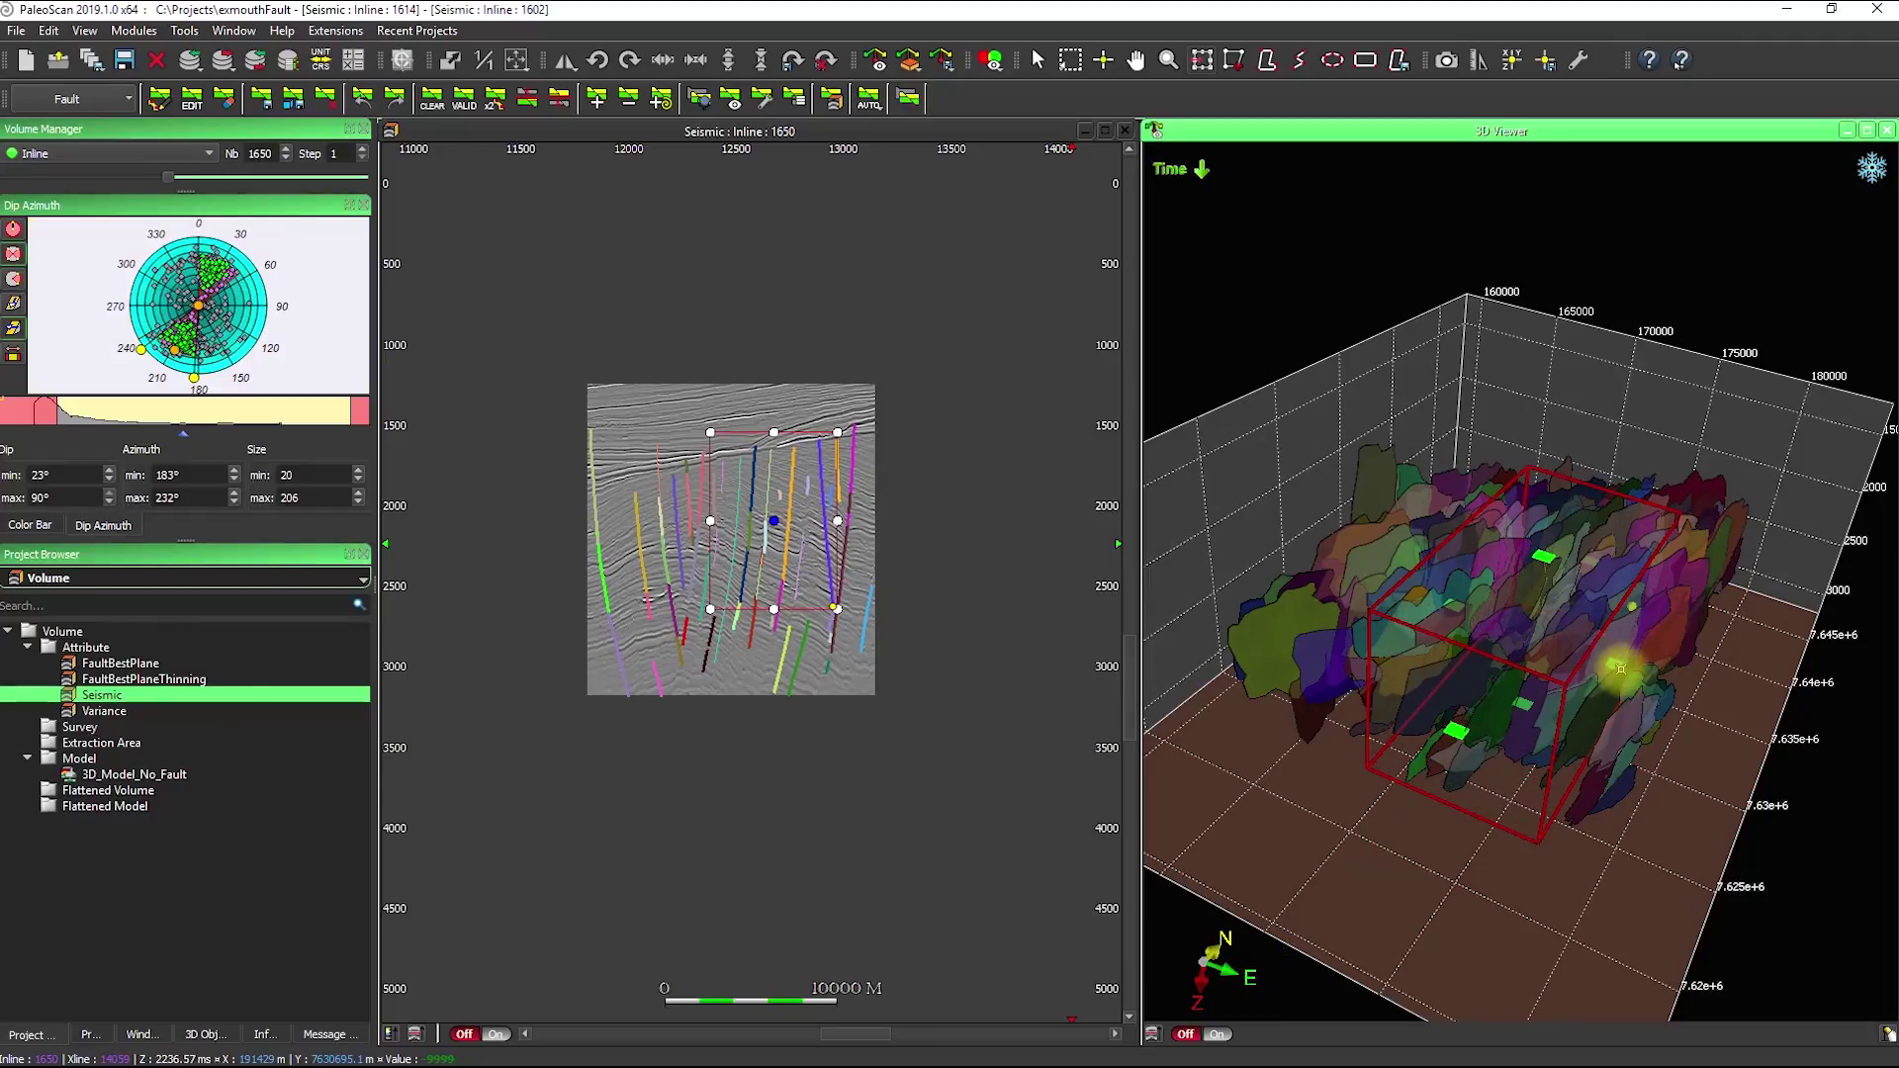
scroll(1446, 720, up, 2)
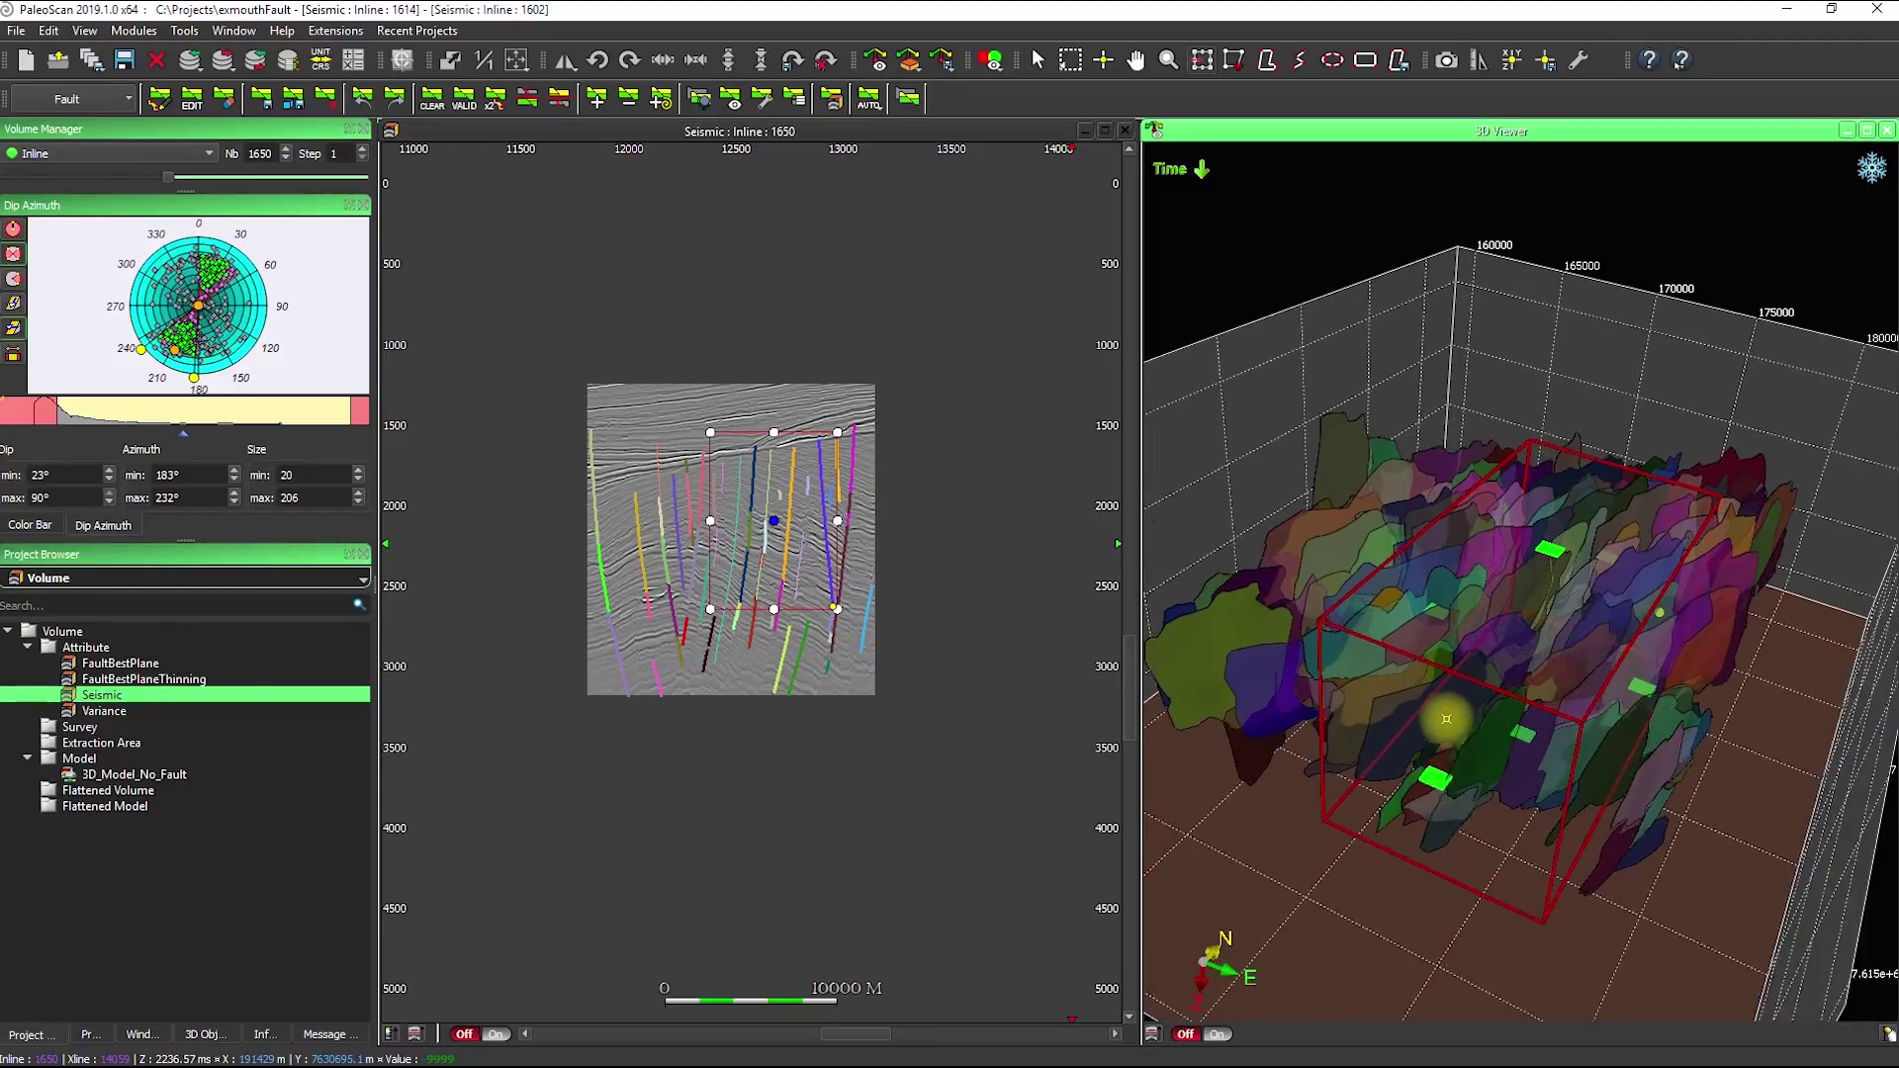
scroll(1447, 719, up, 2)
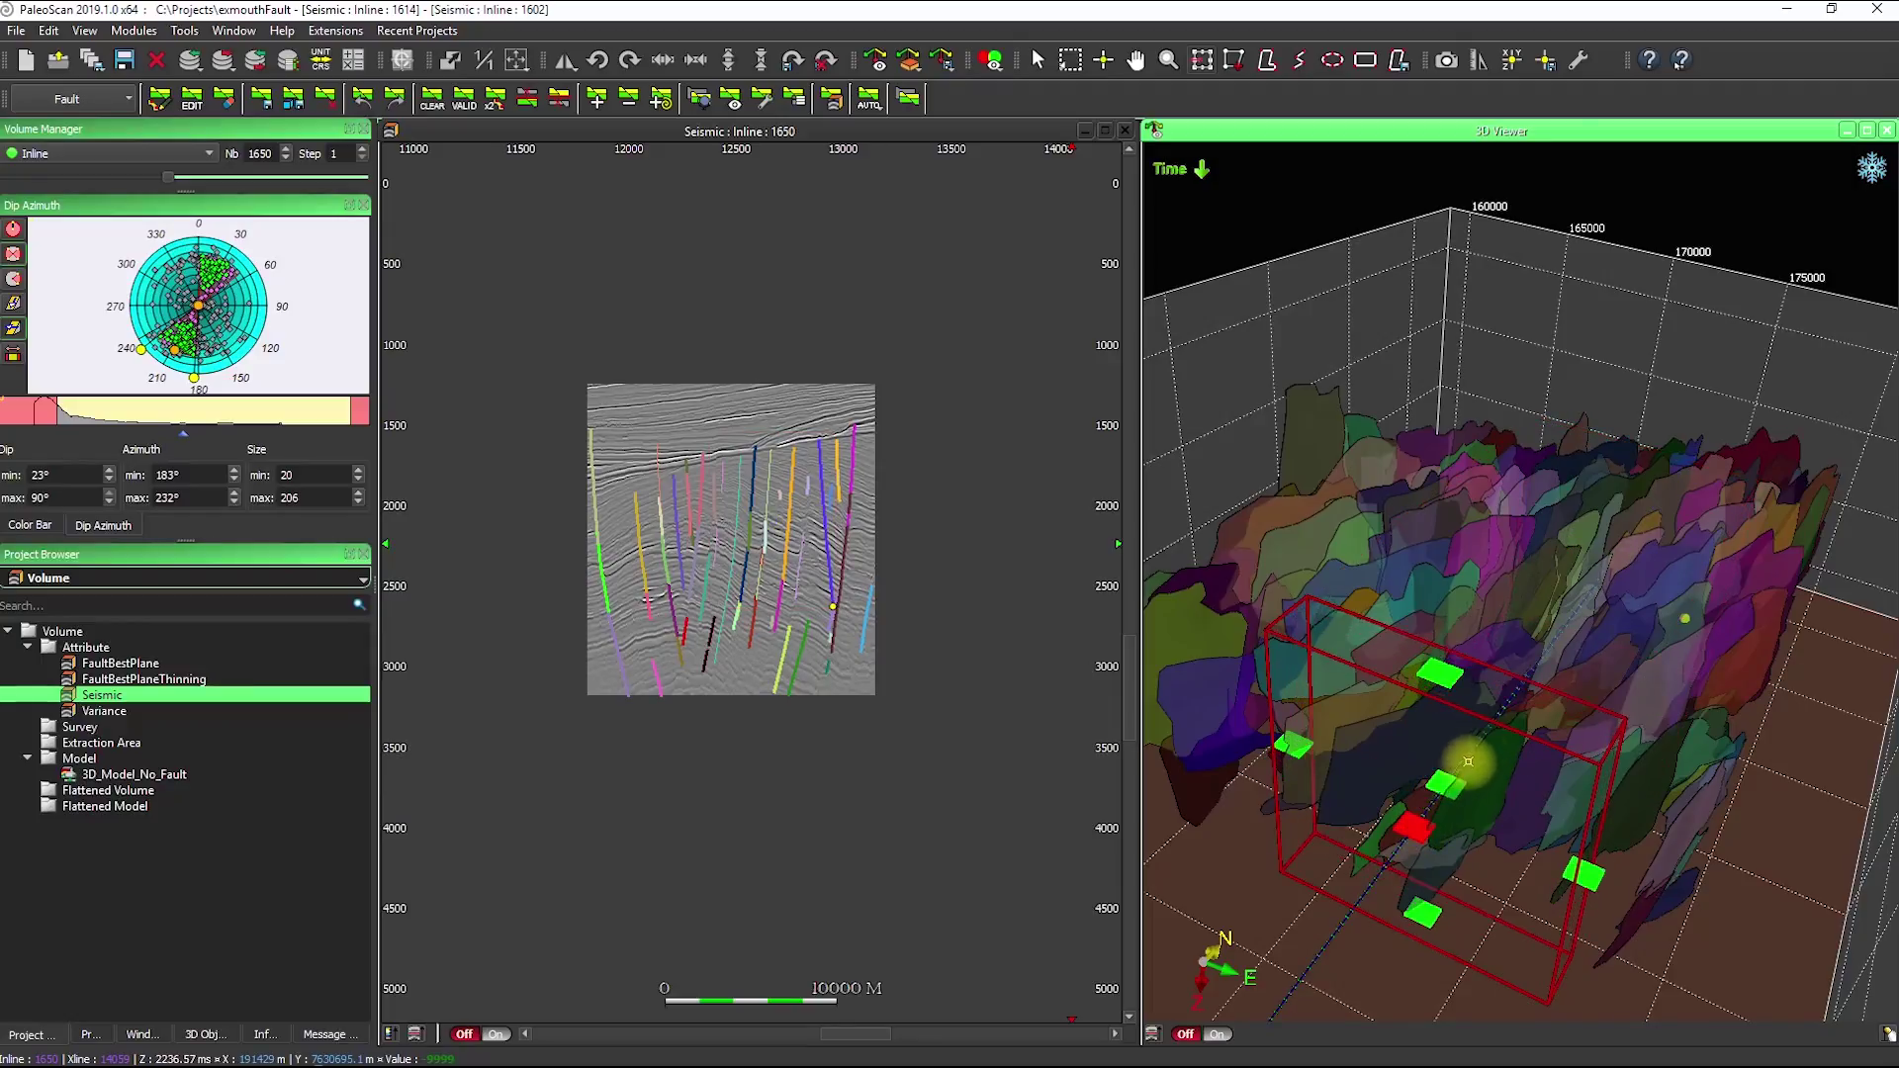
drag(1469, 762, 1569, 629)
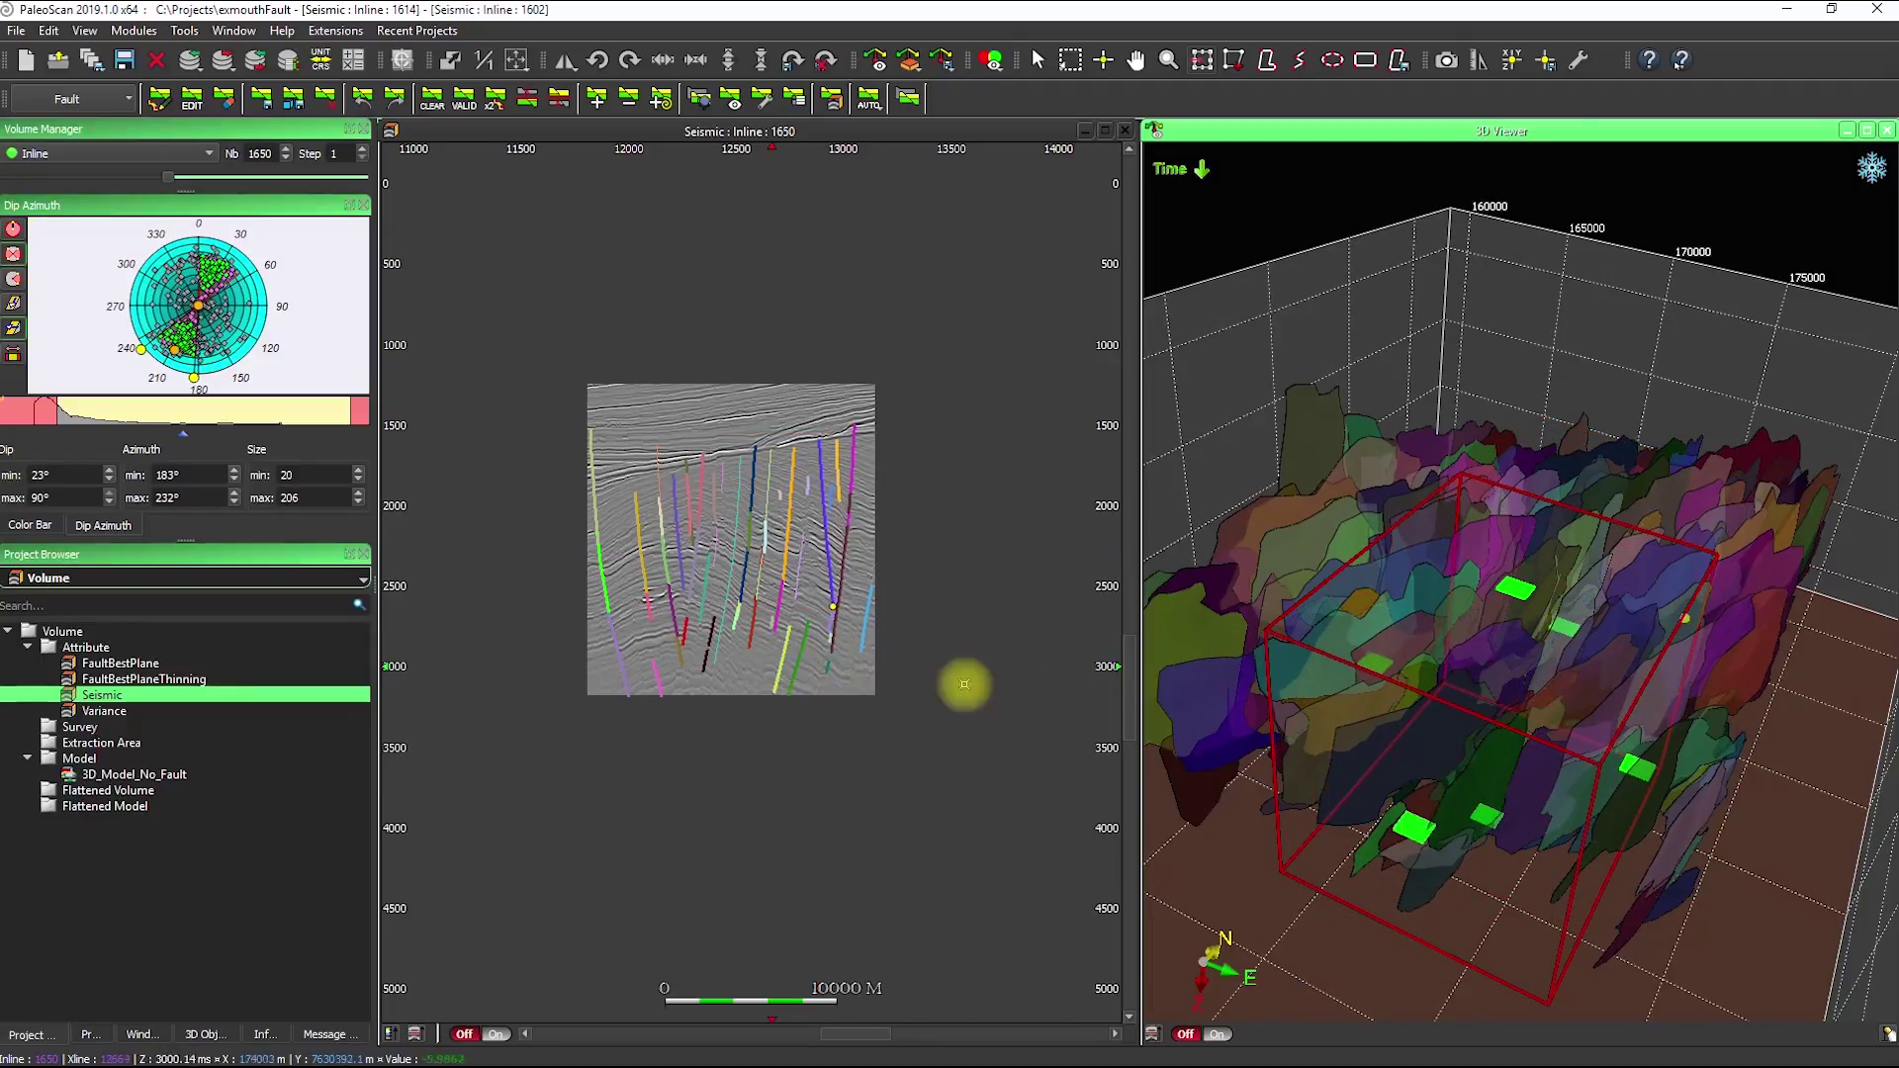
Display inline 1839 and reshape the extraction area there to about crosslines 12150–13000 and about 1600–2800 ms.
click(712, 572)
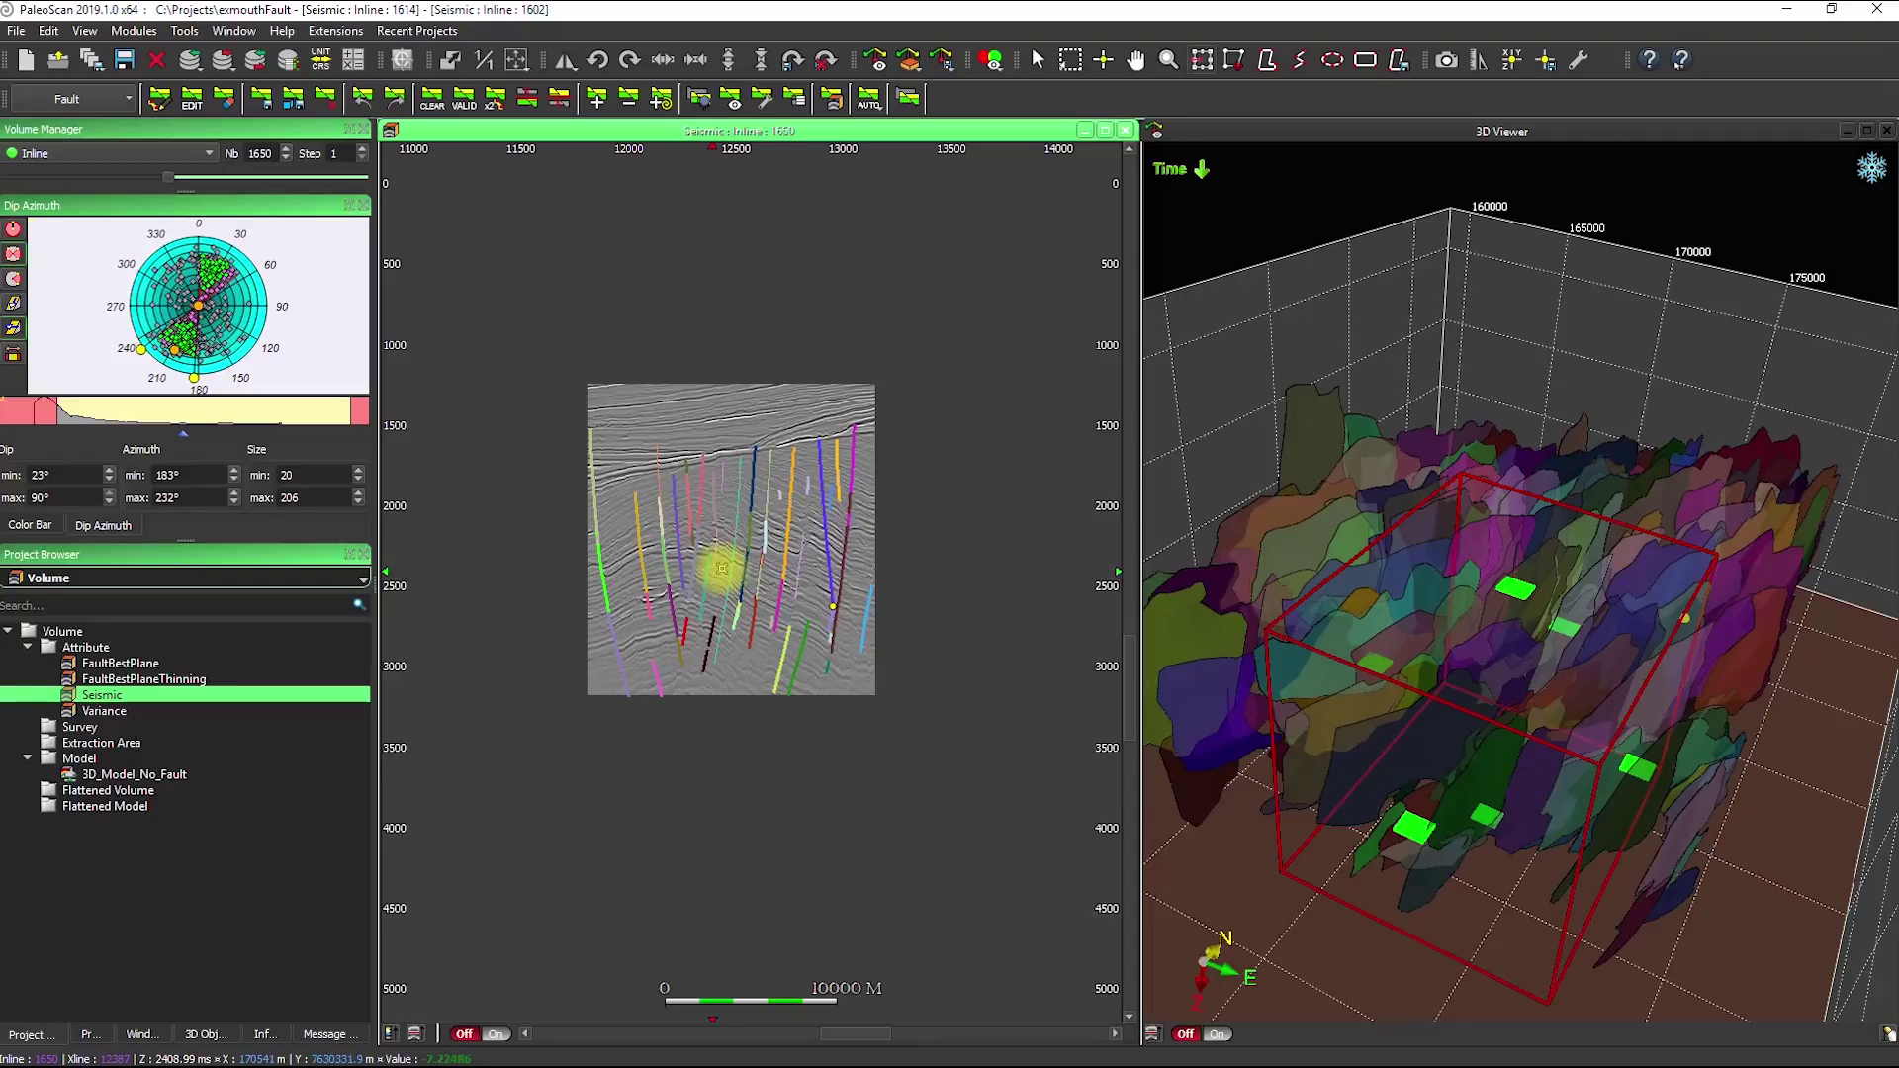
click(176, 179)
drag(178, 185, 82, 177)
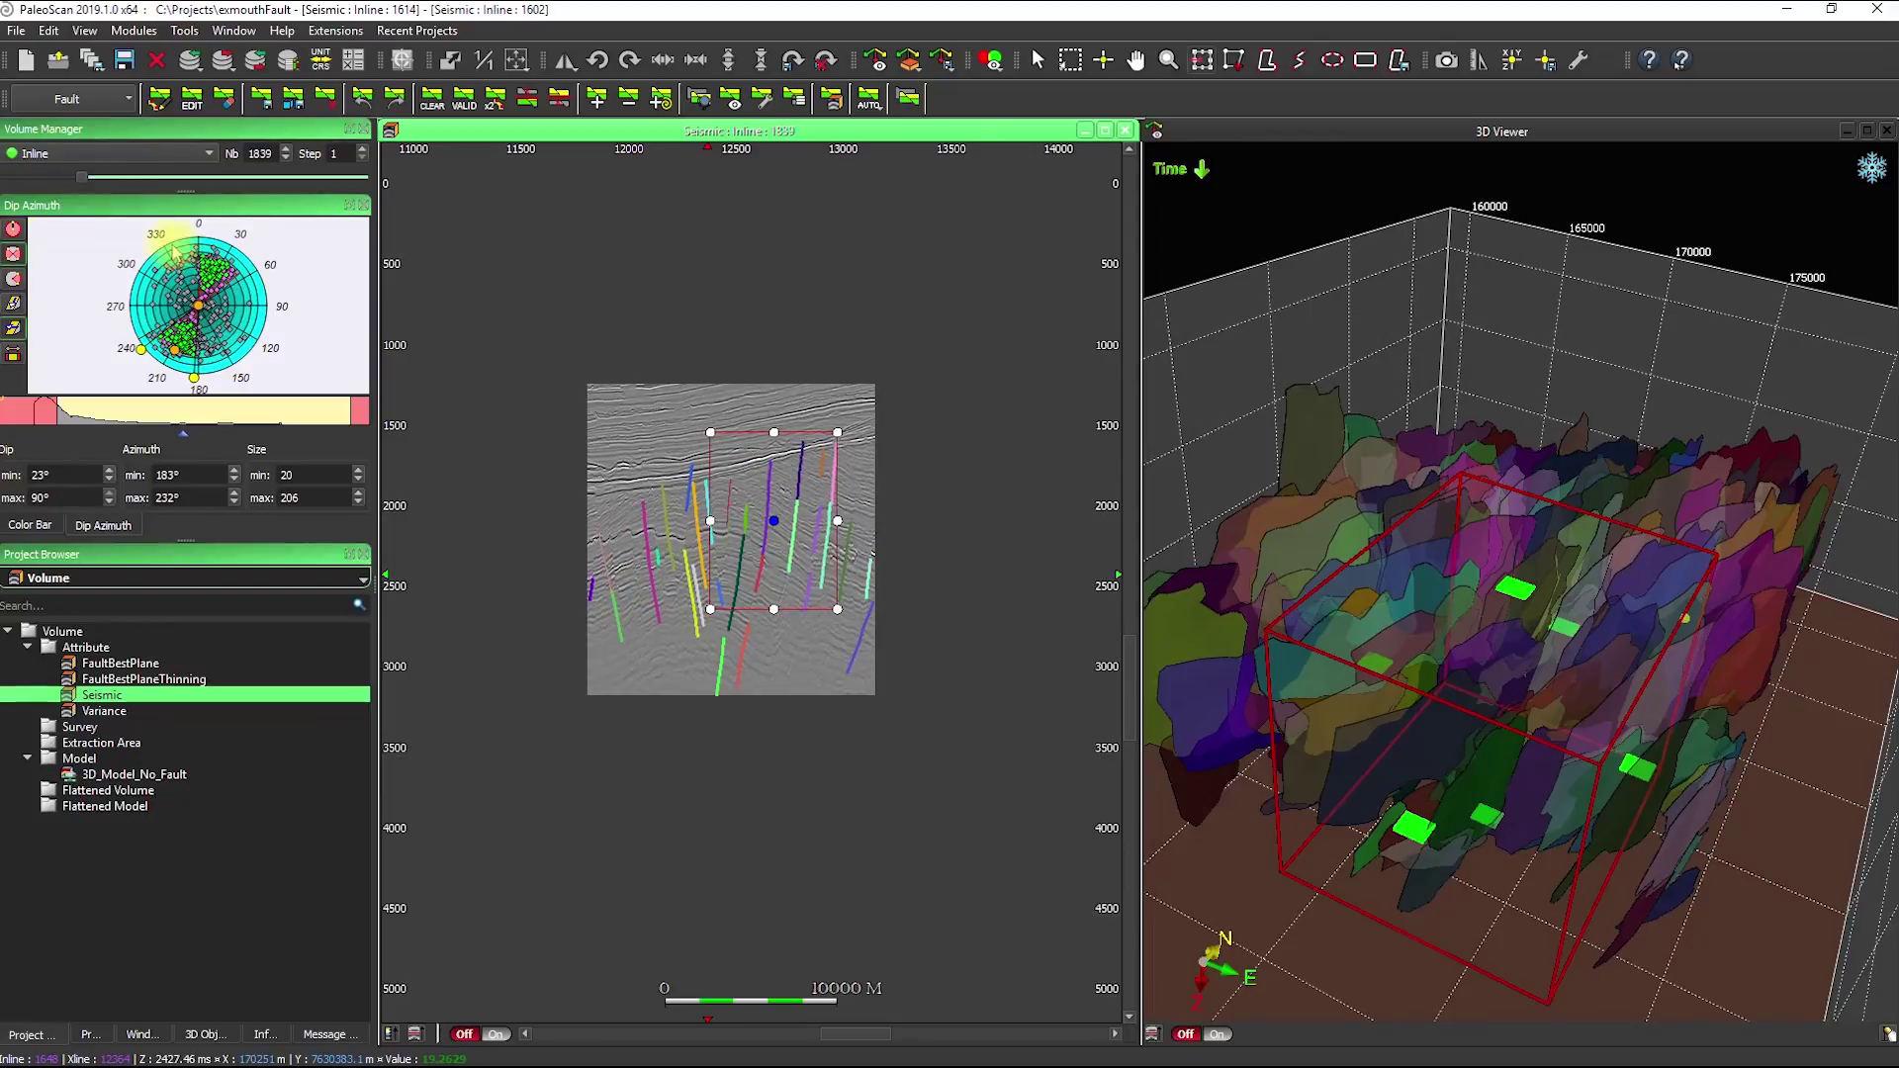
mouse_move(711, 431)
mouse_down()
mouse_move(754, 509)
mouse_move(704, 447)
mouse_up()
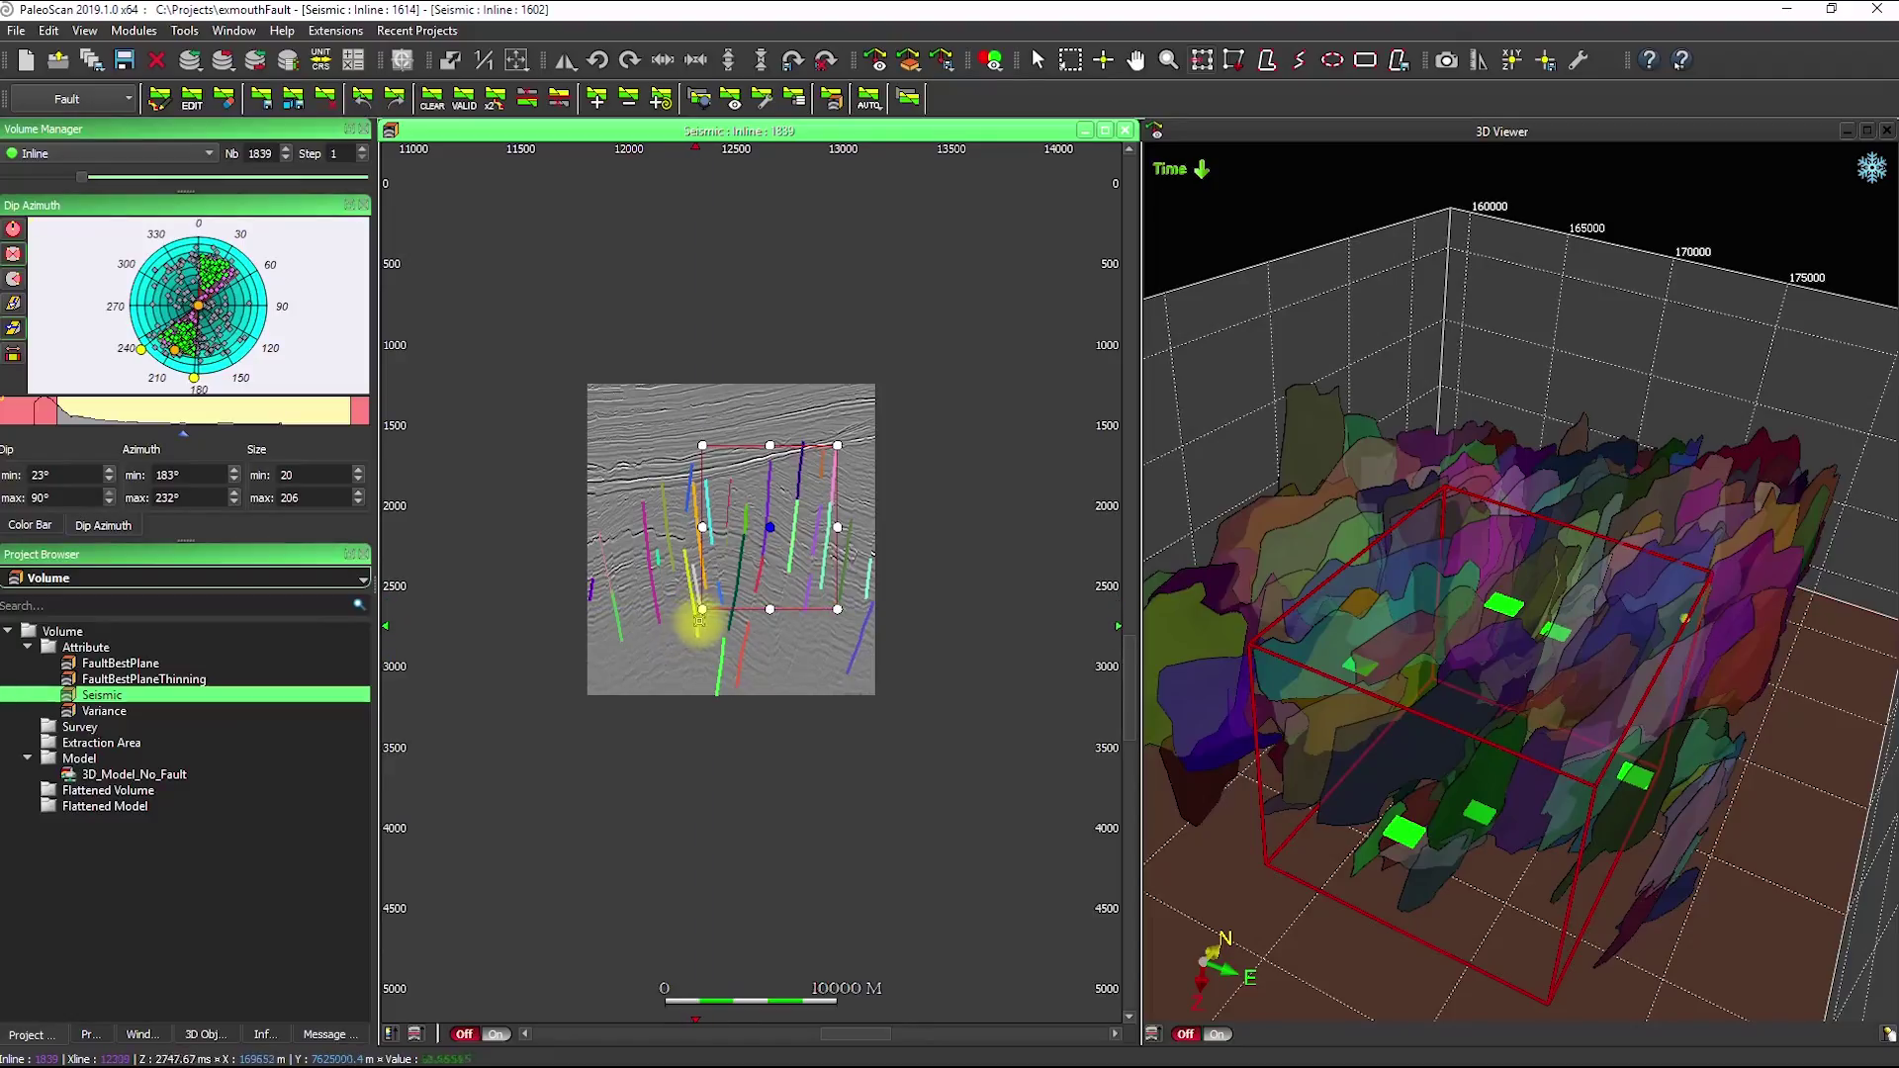
drag(702, 609, 664, 635)
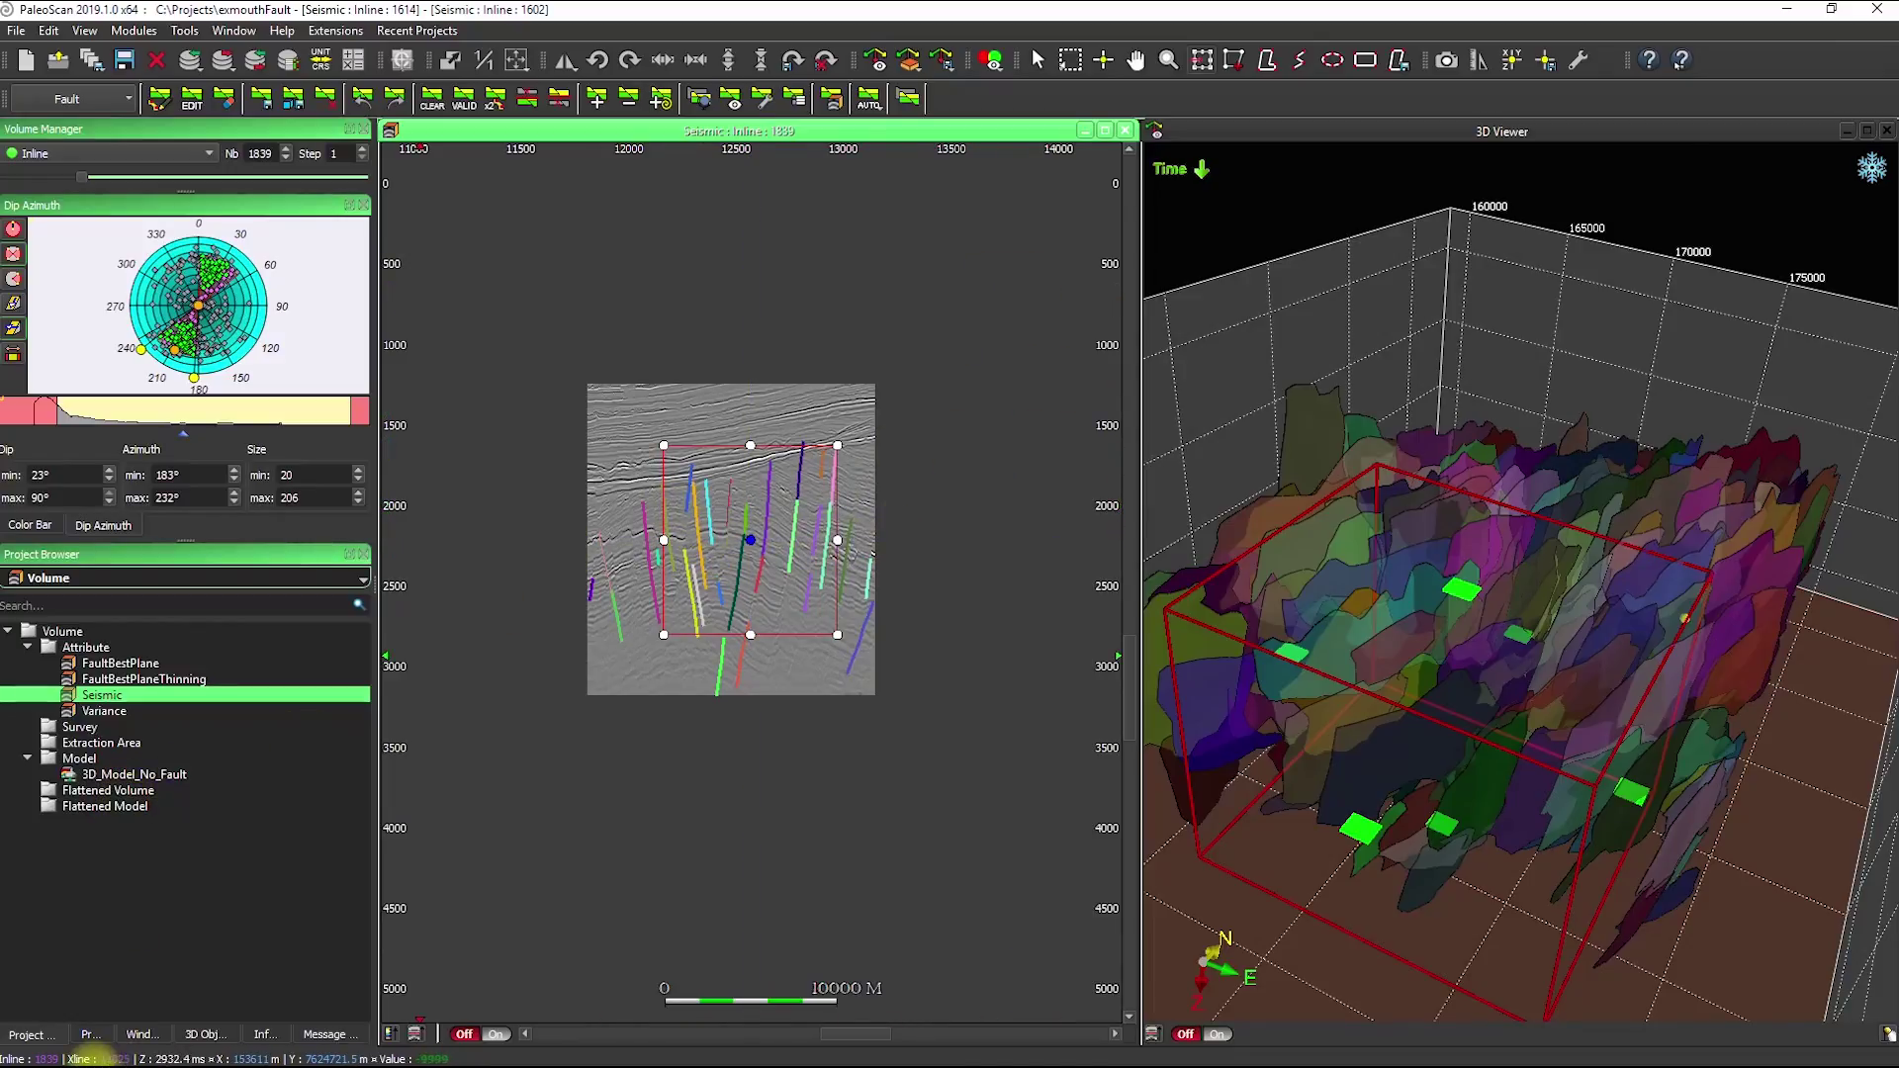
Remove the extraction area (AOI) from the 3D objects.
click(201, 1032)
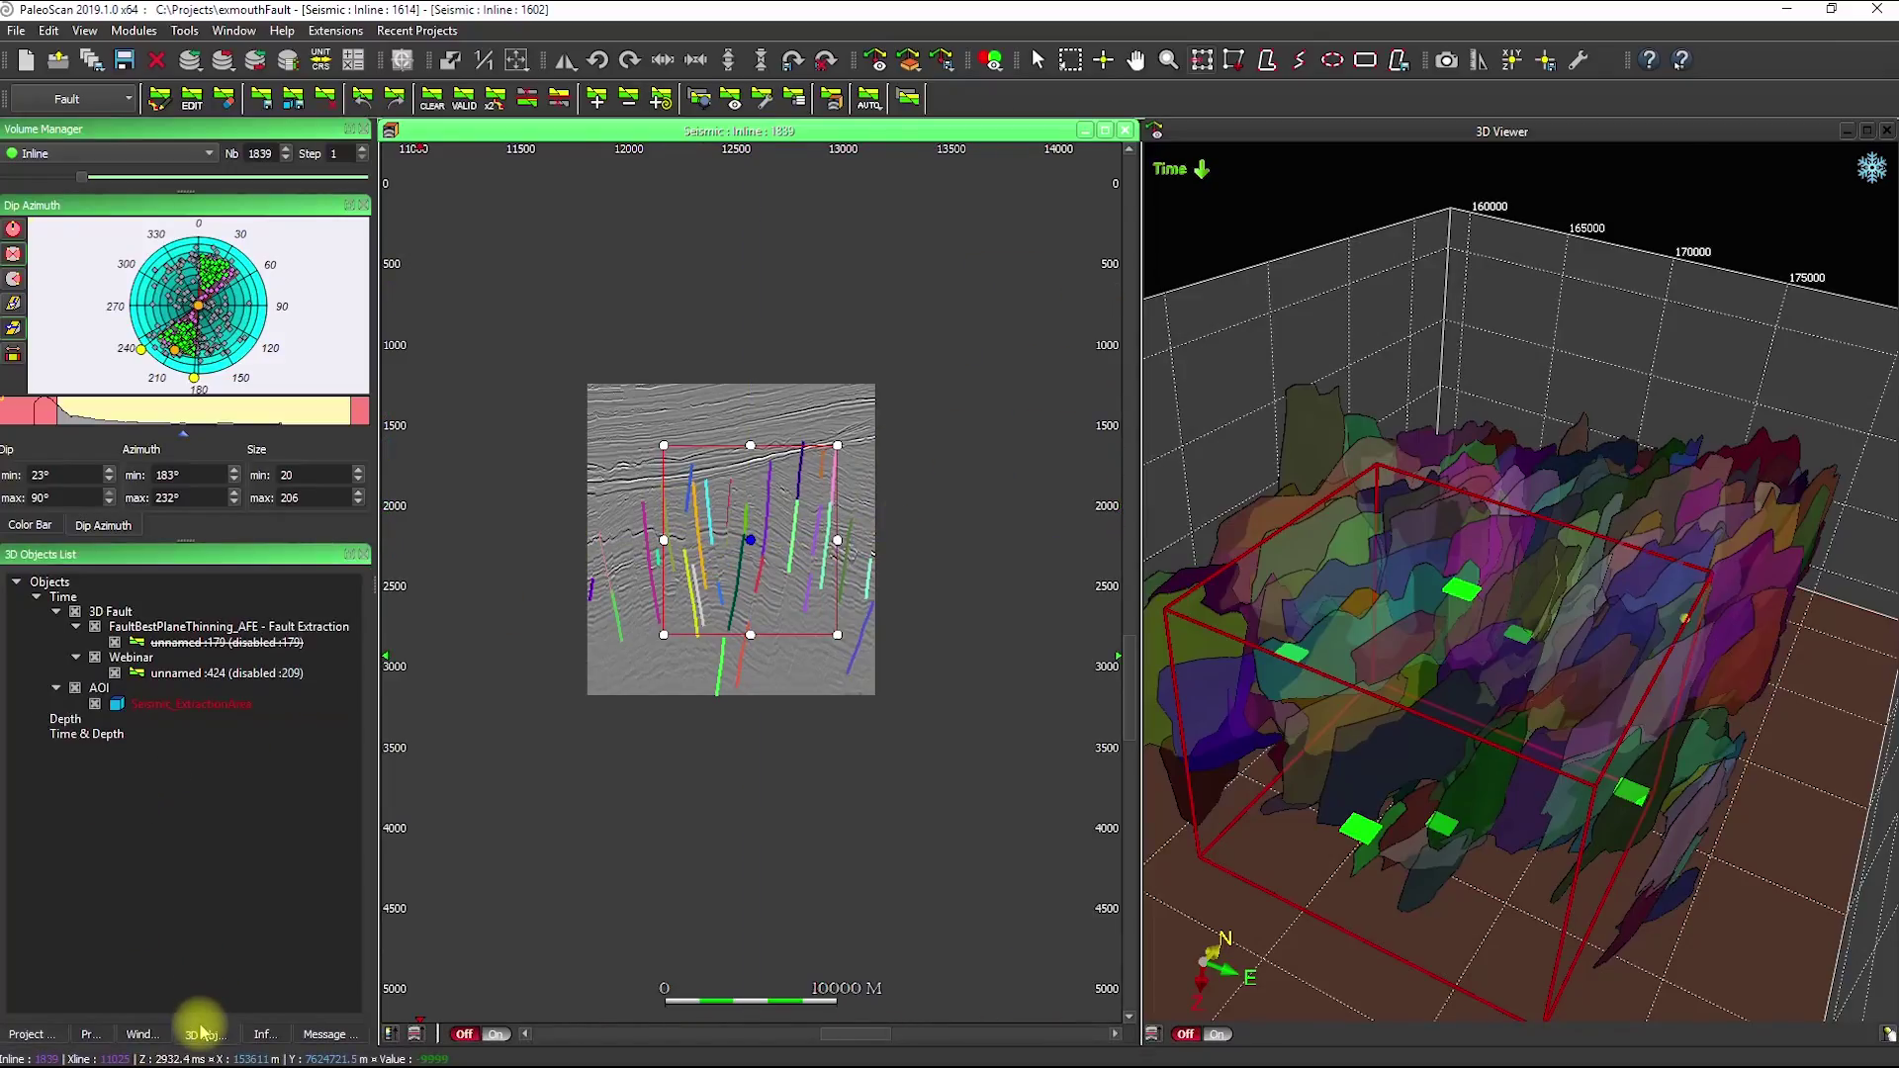
right_click(96, 687)
click(143, 836)
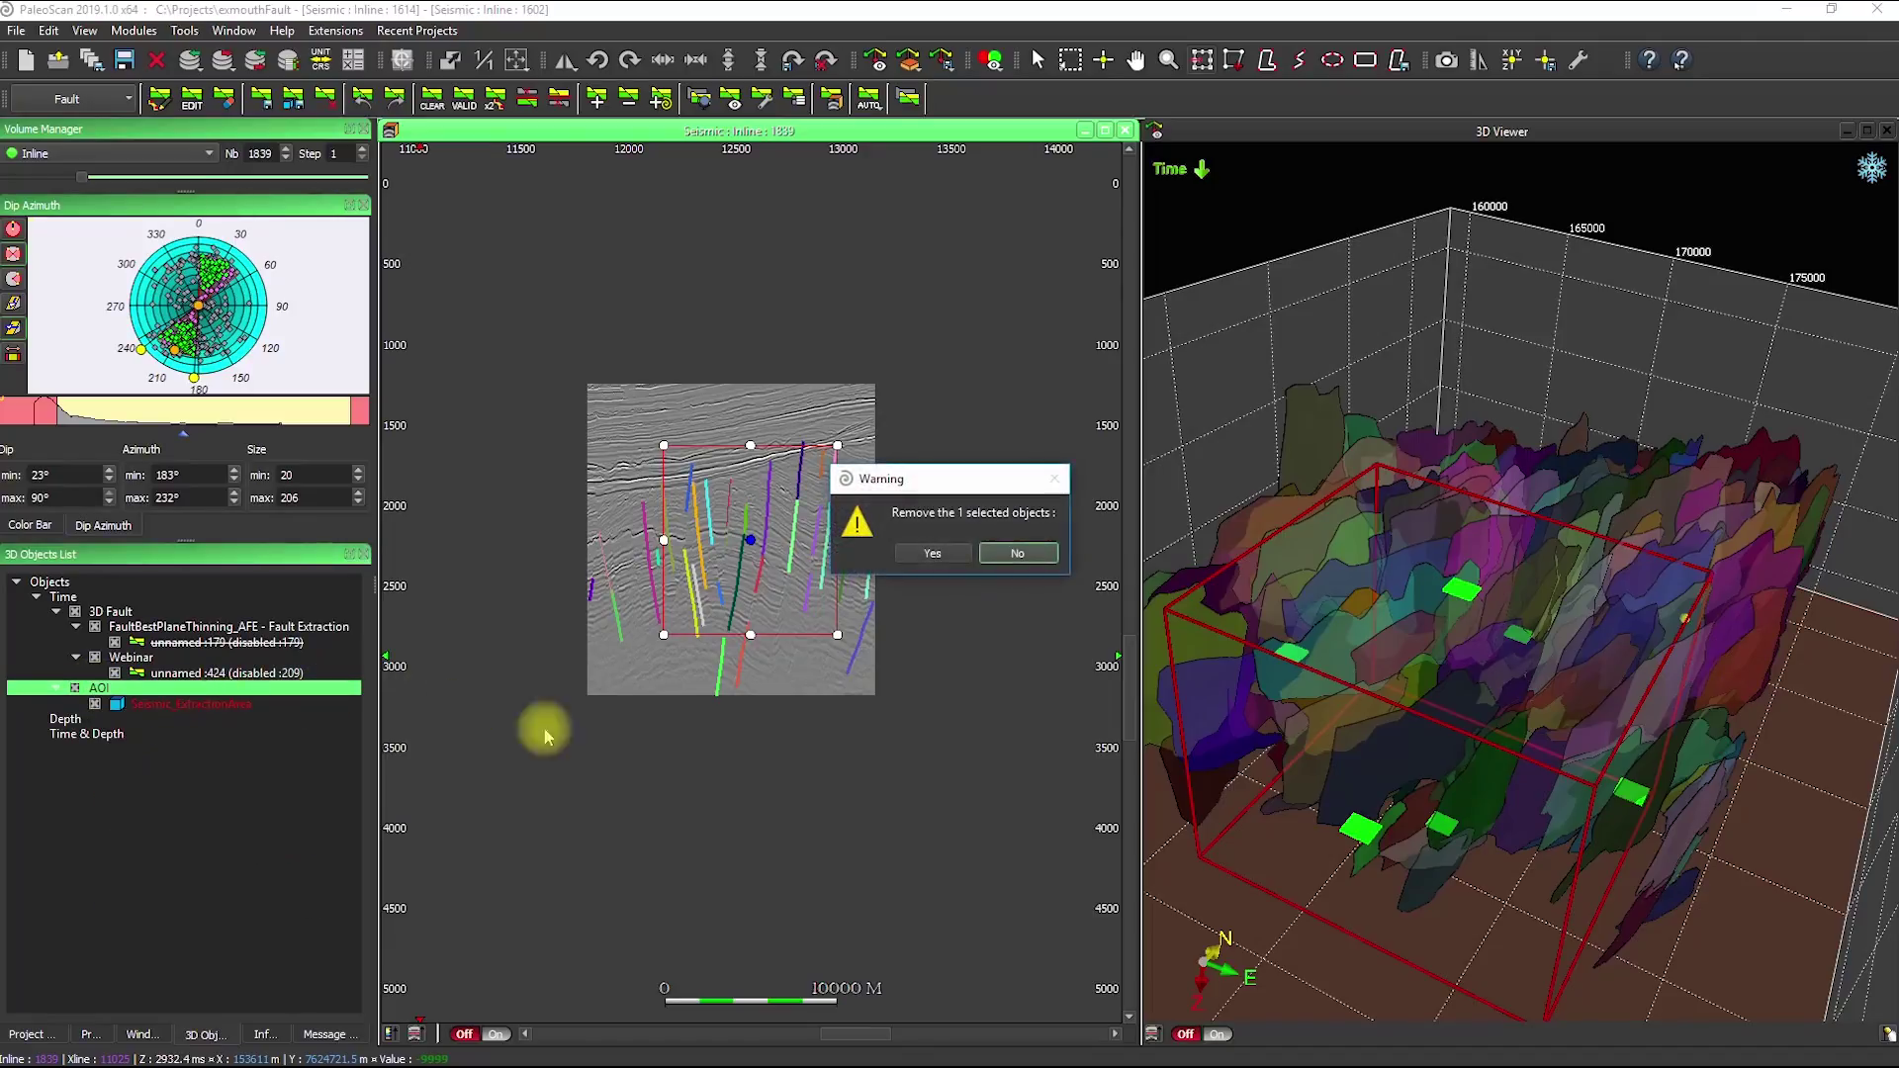
click(904, 556)
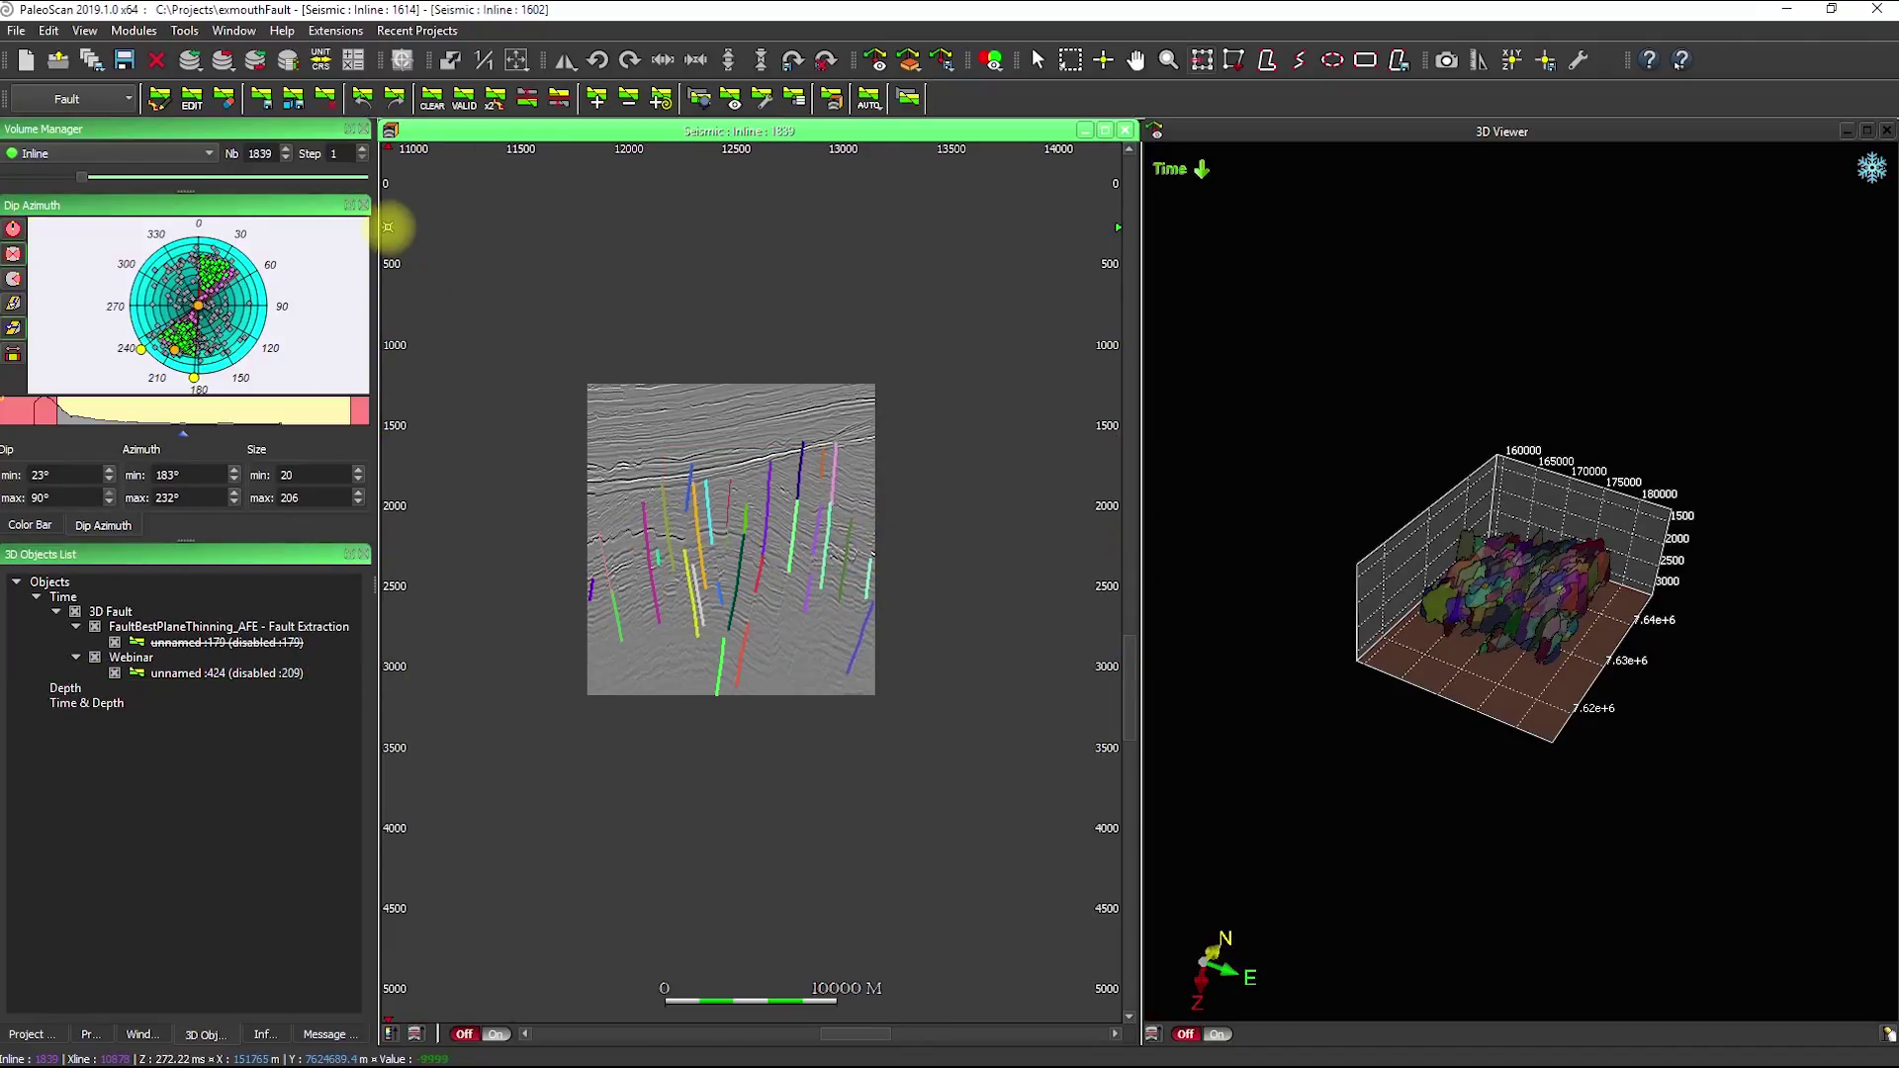
Remove the hidden faults from the 3D viewer and reset the filter to dip 0°–90° and azimuth 0°–180°.
click(259, 103)
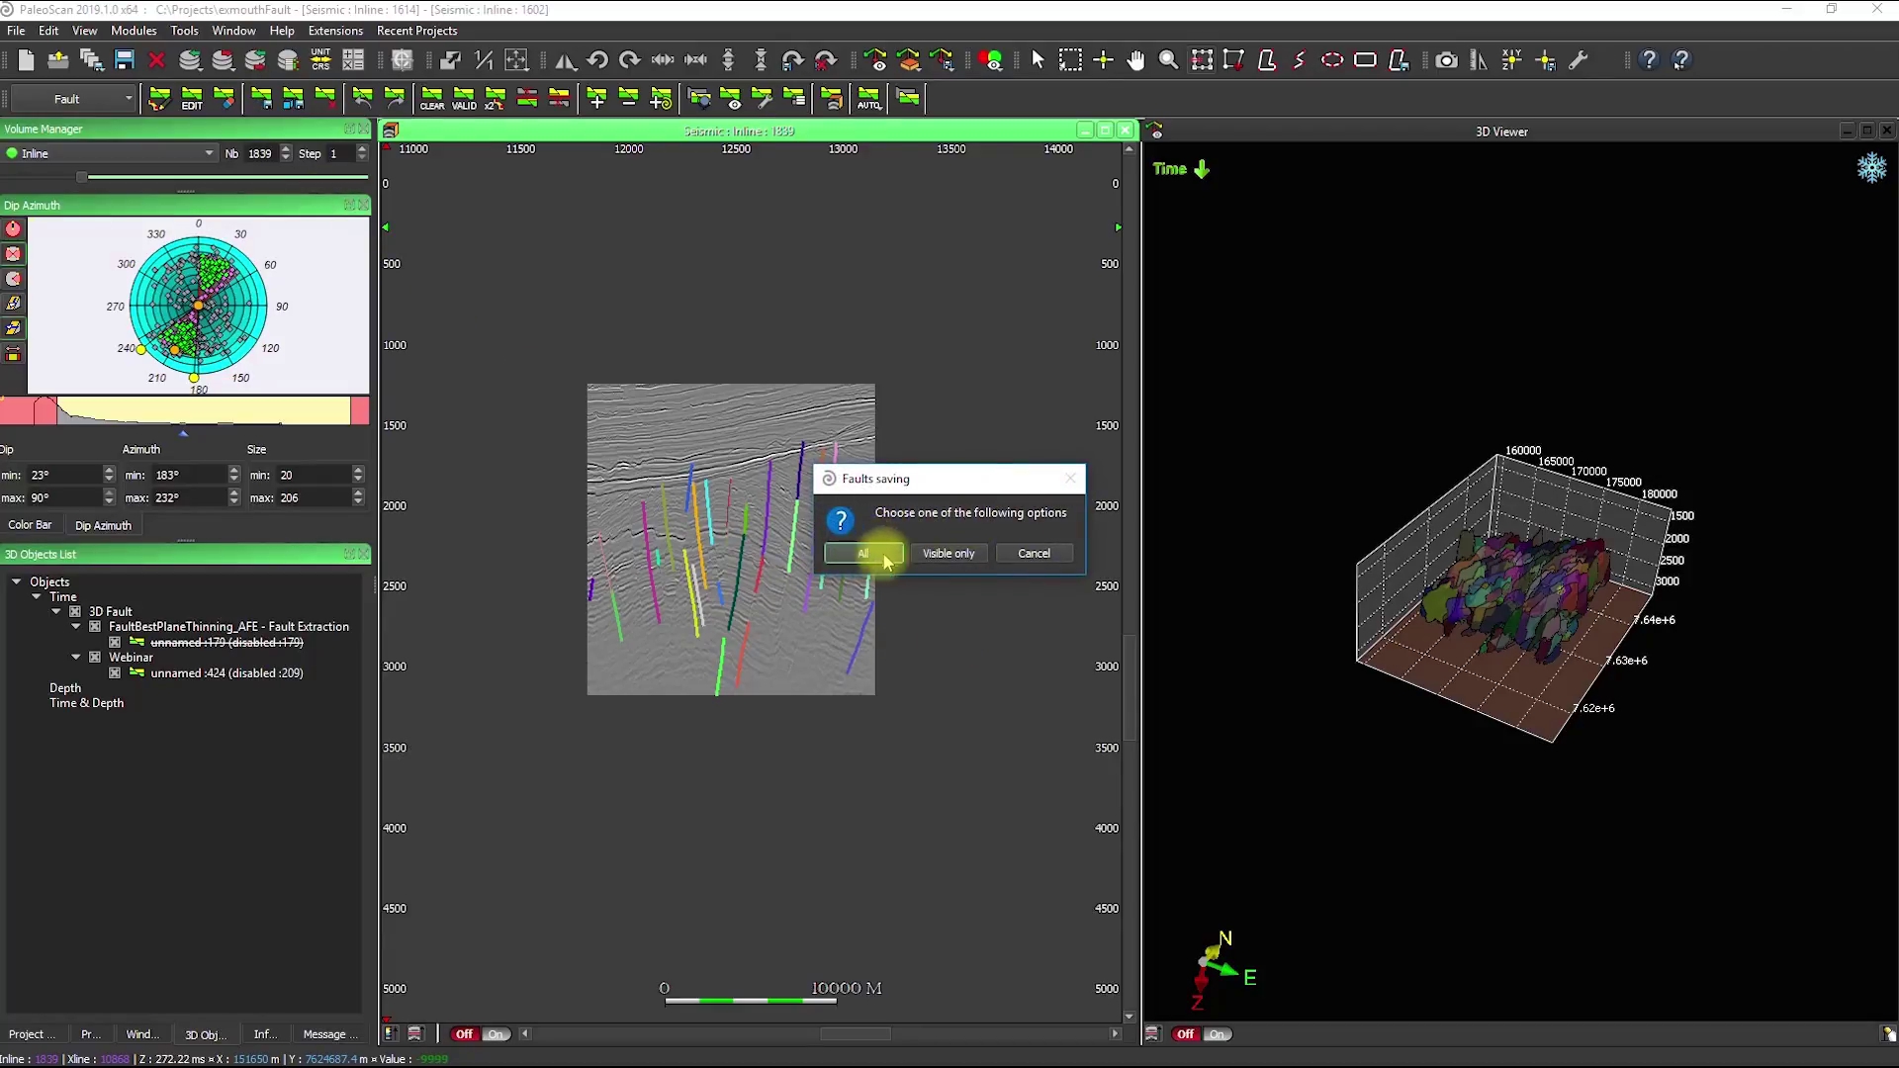
click(1034, 553)
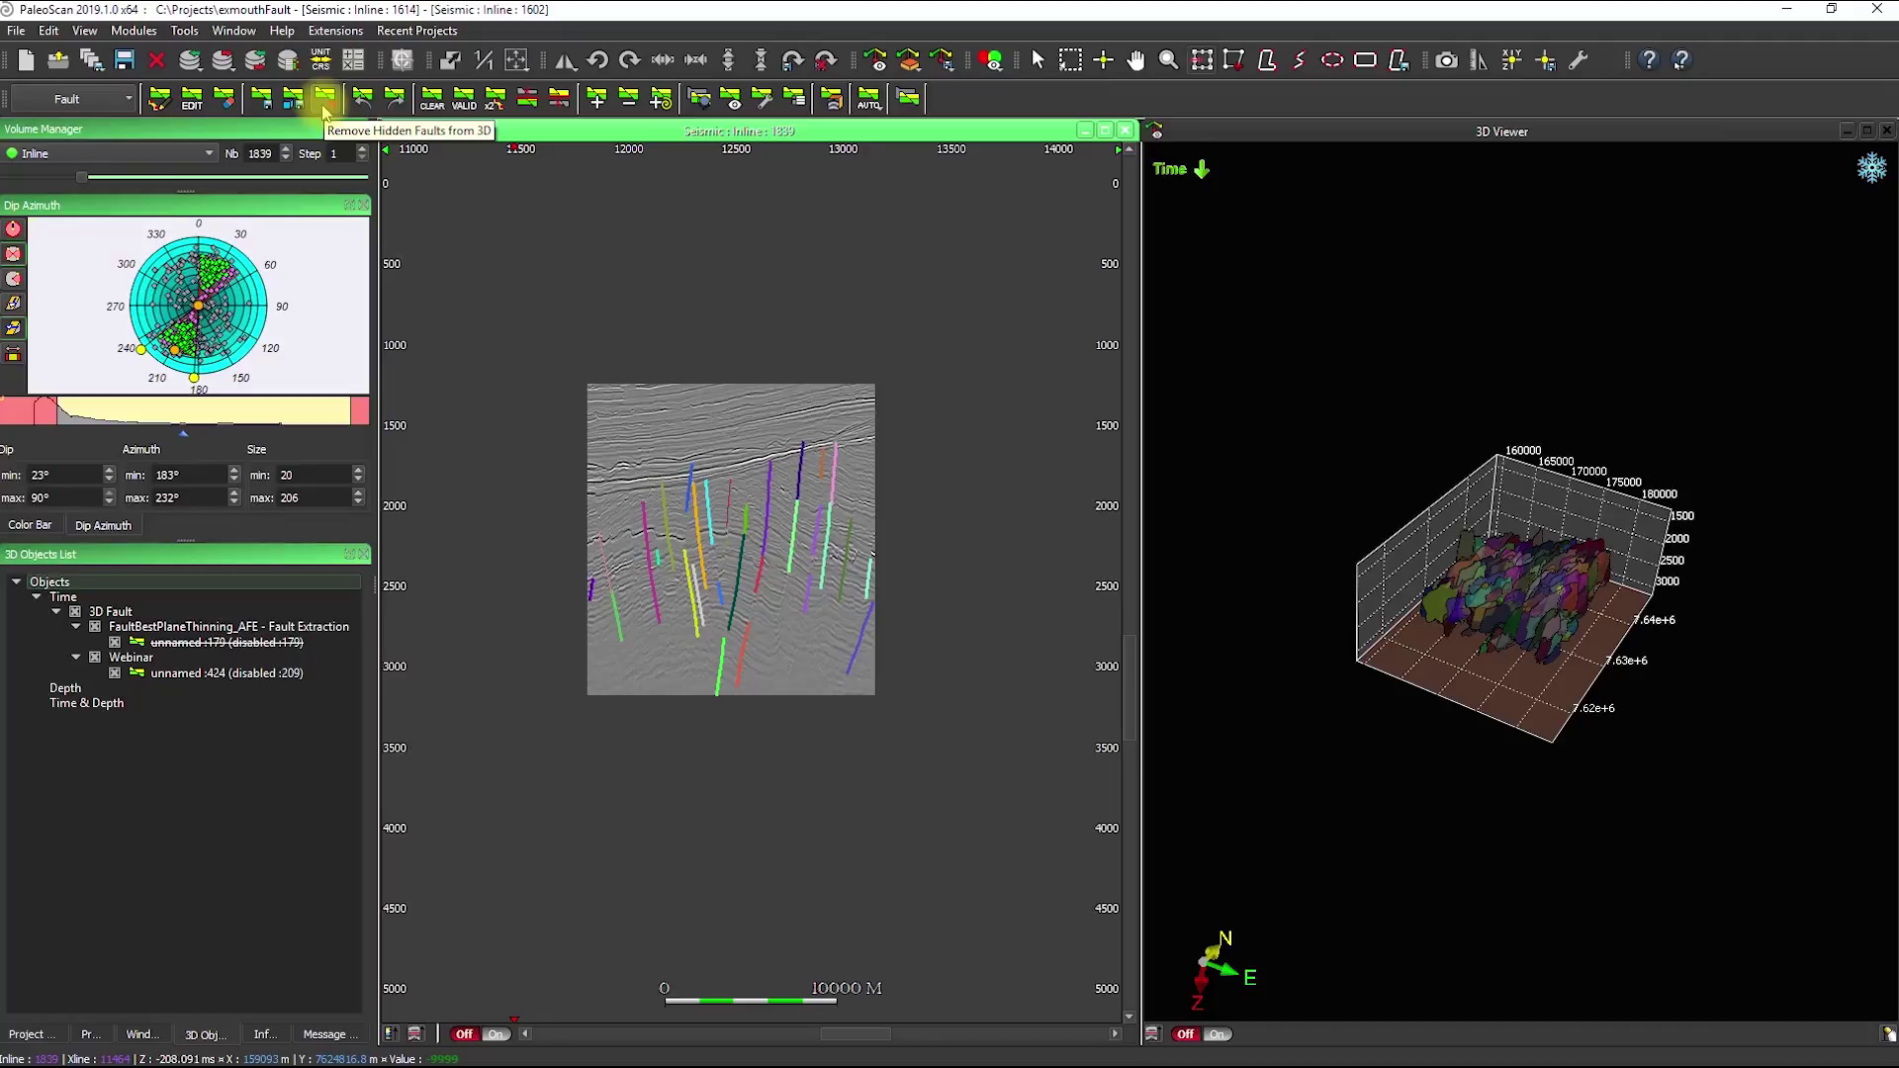
click(324, 107)
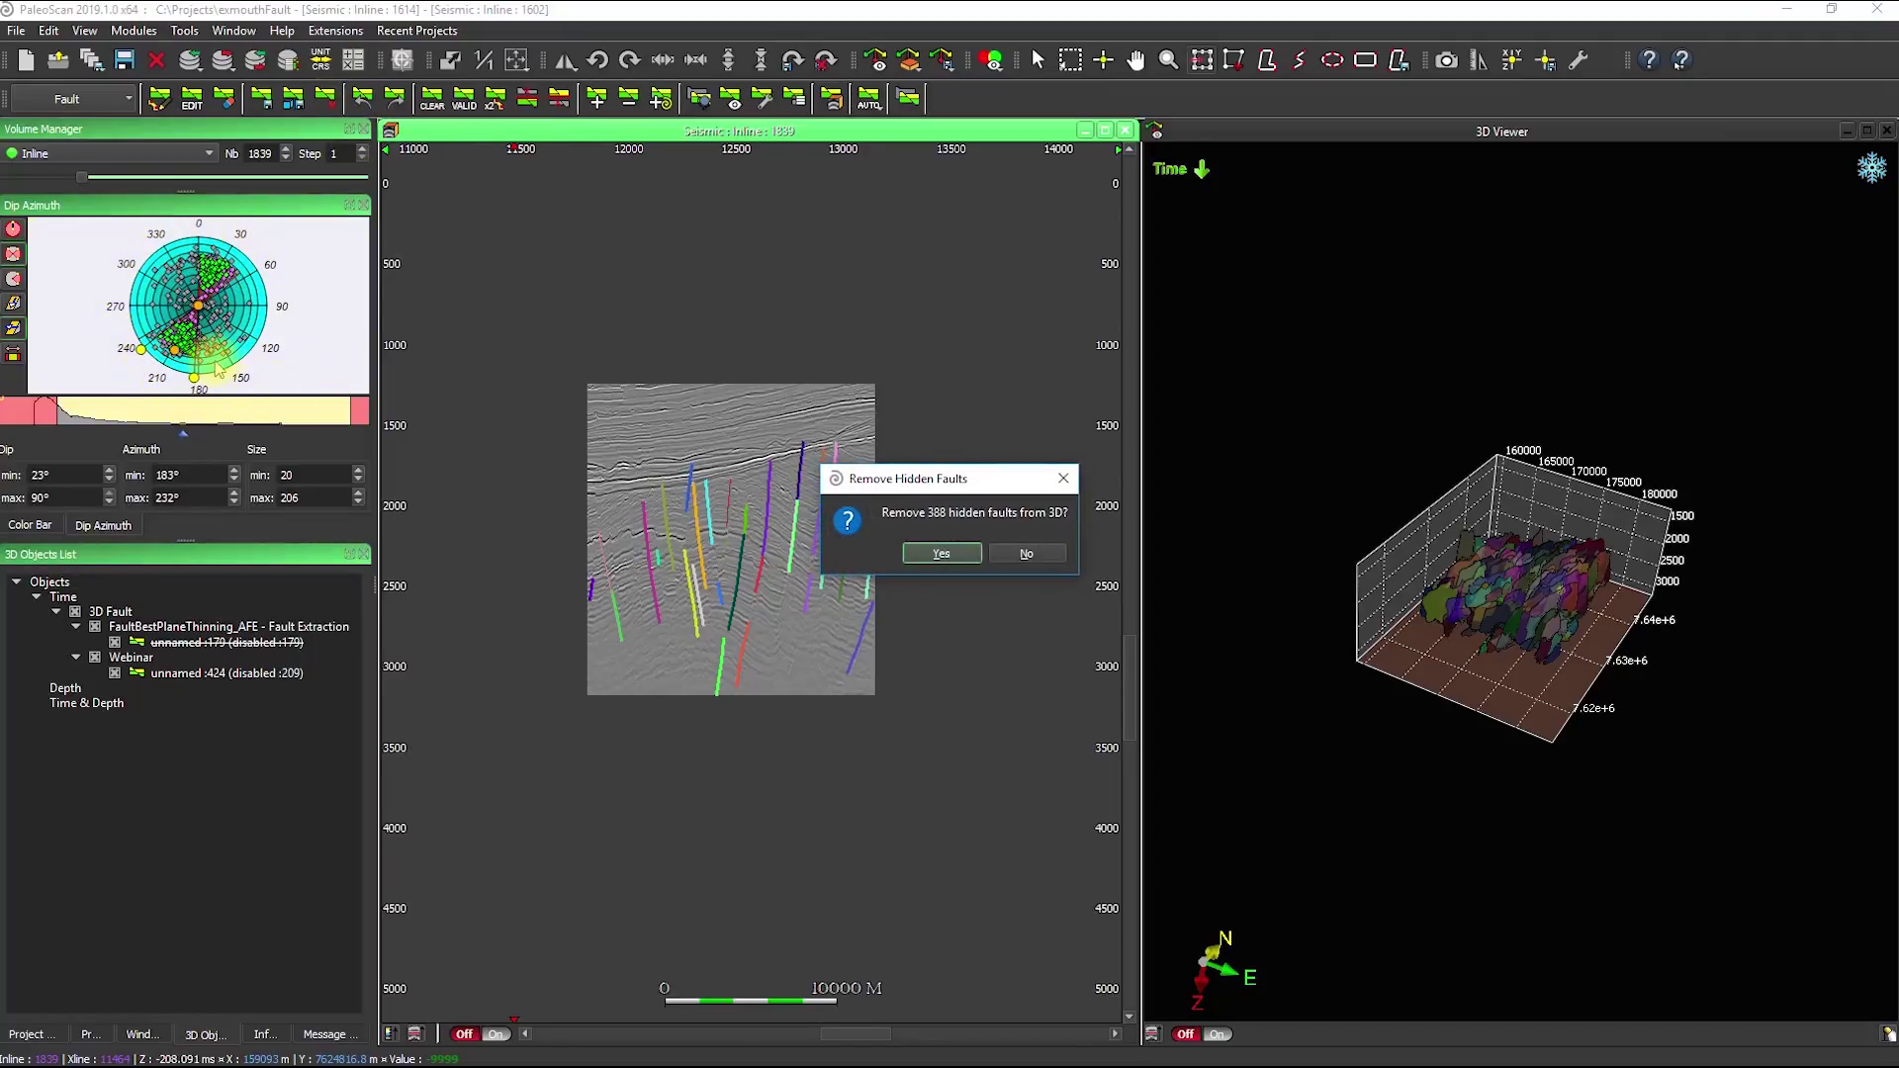
click(943, 554)
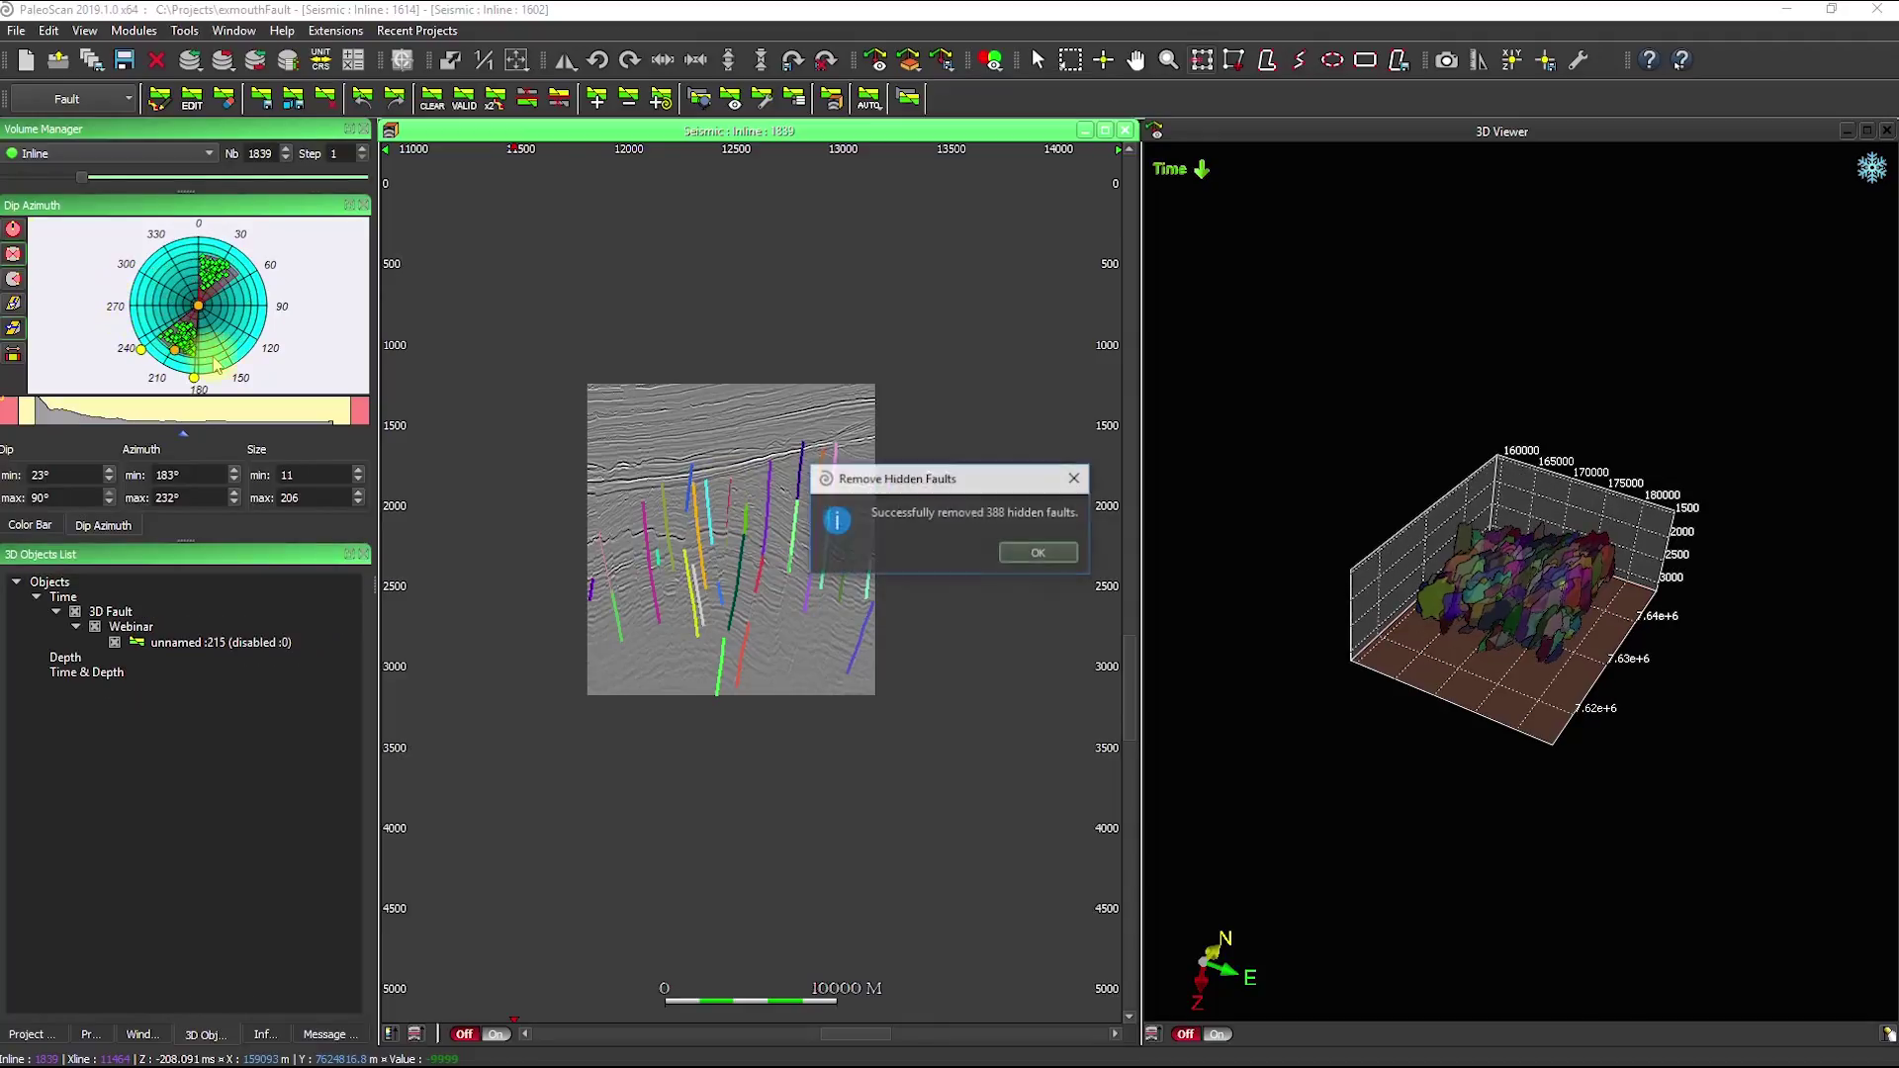
click(1039, 554)
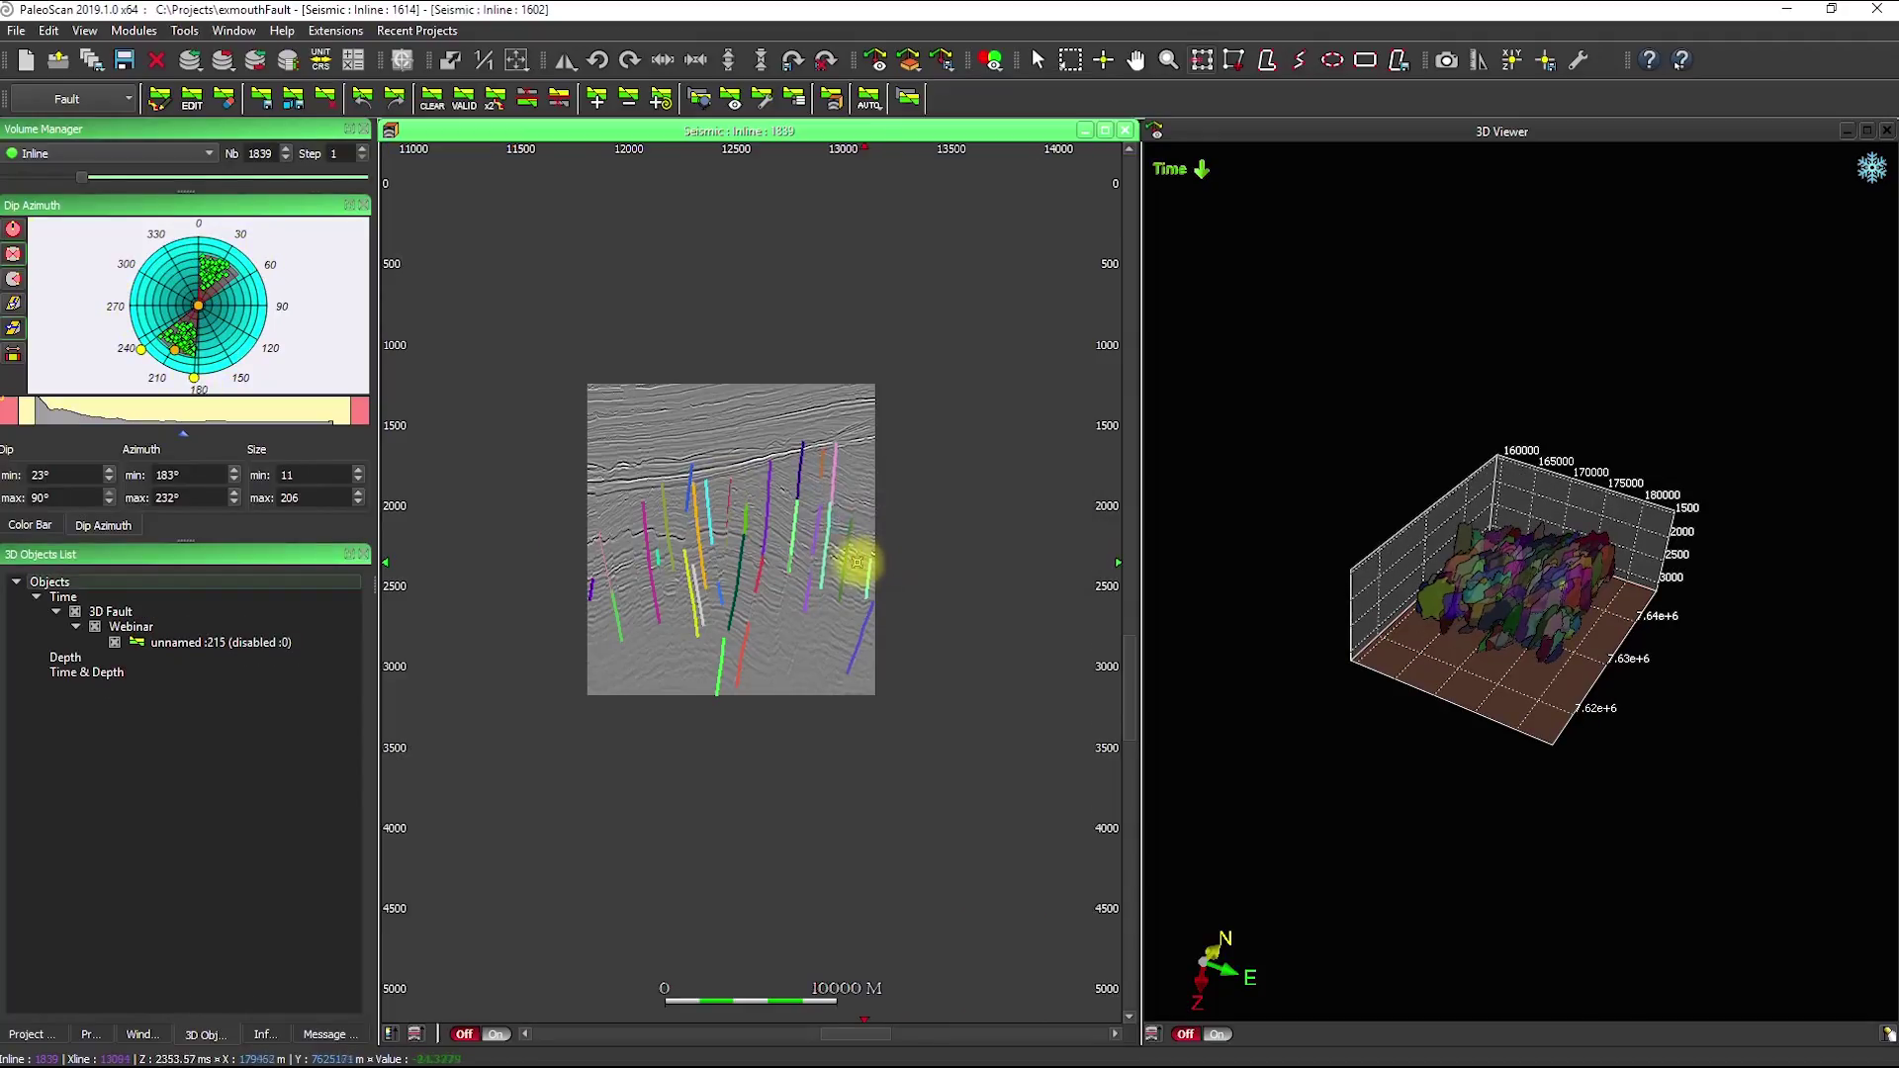
click(14, 229)
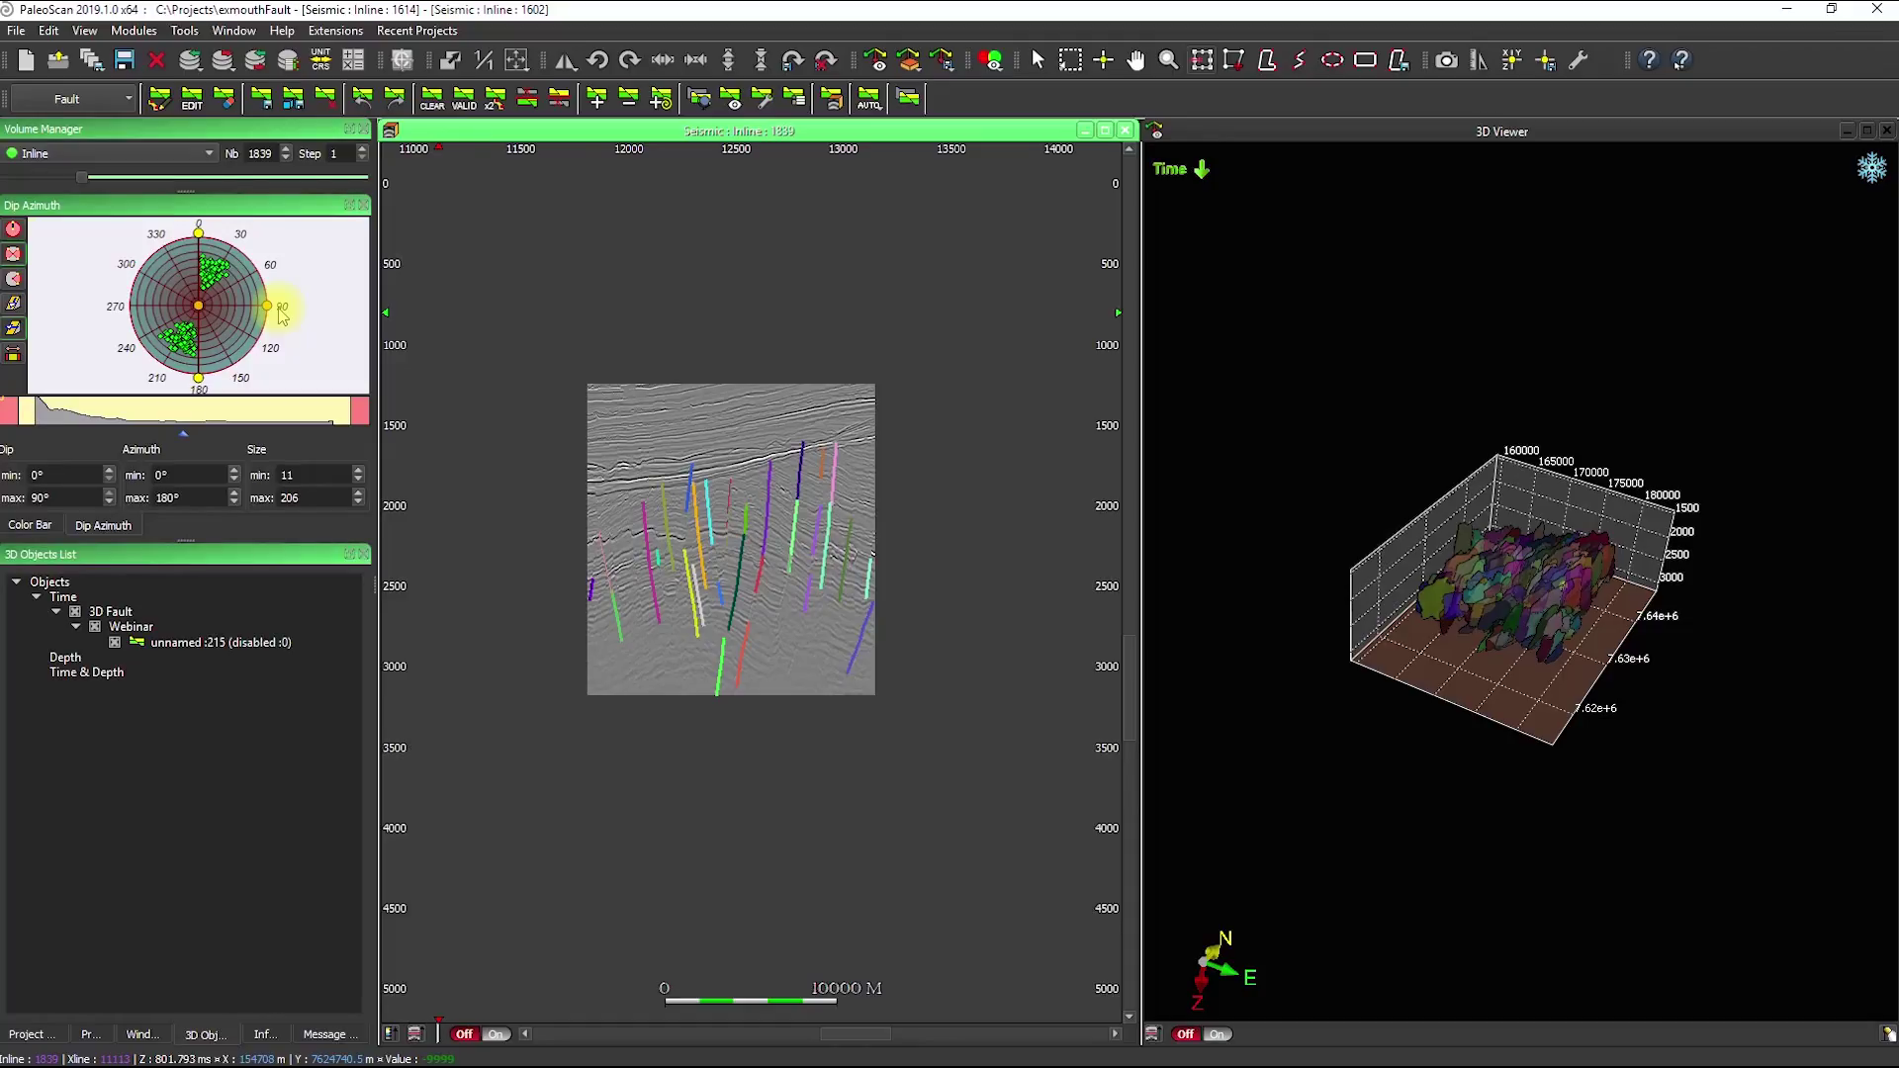
click(281, 314)
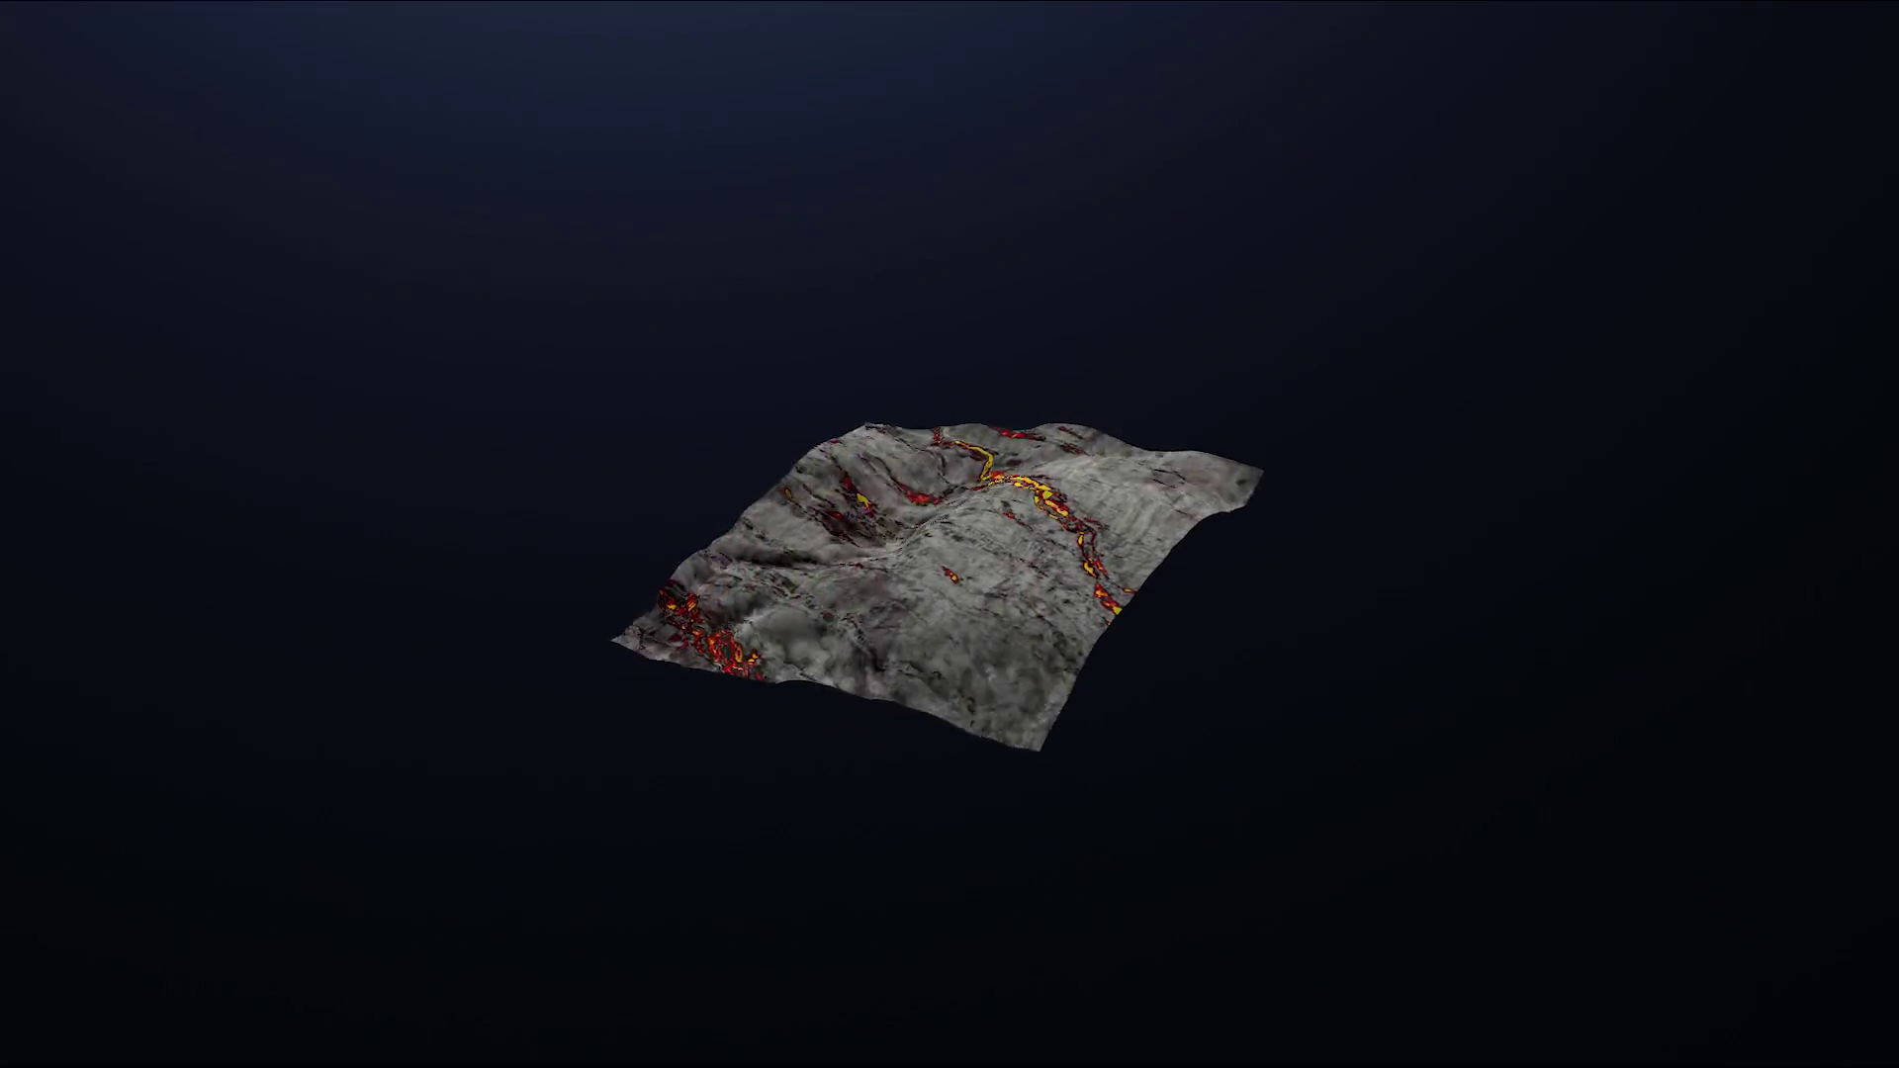